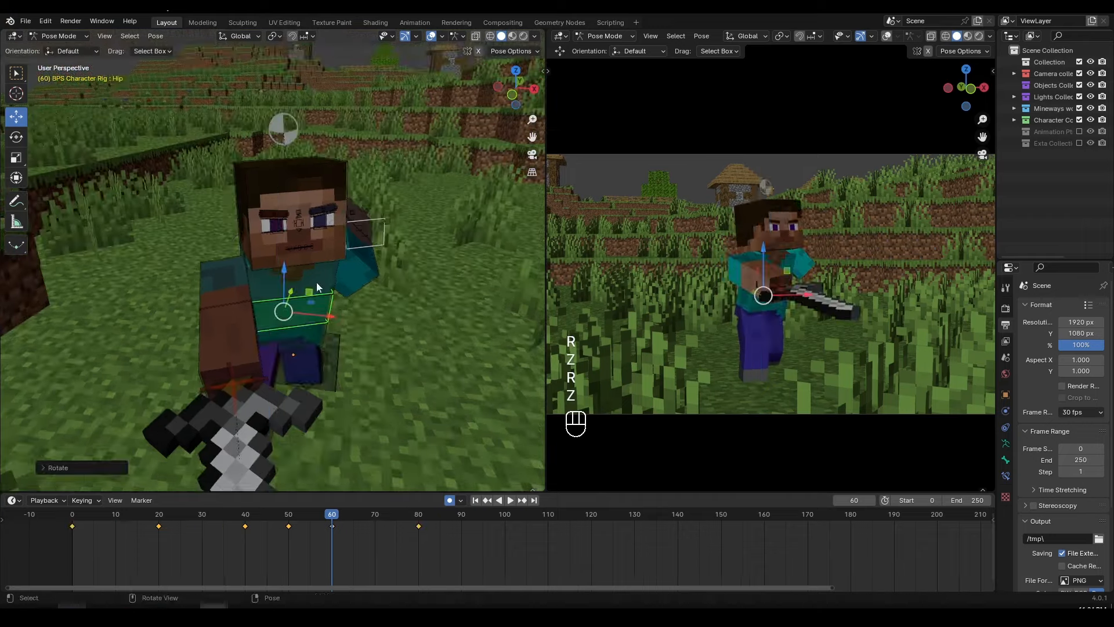
Refine the character's pose at frame 60 by rotating the head about Z, the sword arm freely and an upper-body bone about its local X.
{"action": "left_click", "coordinate": [313, 232]}
{"action": "key", "text": "r"}
{"action": "key", "text": "z"}
{"action": "left_click", "coordinate": [245, 287]}
{"action": "key", "text": "r"}
{"action": "key", "text": "r"}
{"action": "middle_click_drag", "start_coordinate": [406, 371], "coordinate": [294, 245]}
{"action": "left_click", "coordinate": [319, 180]}
{"action": "key", "text": "r"}
{"action": "key", "text": "x"}
{"action": "key", "text": "x"}
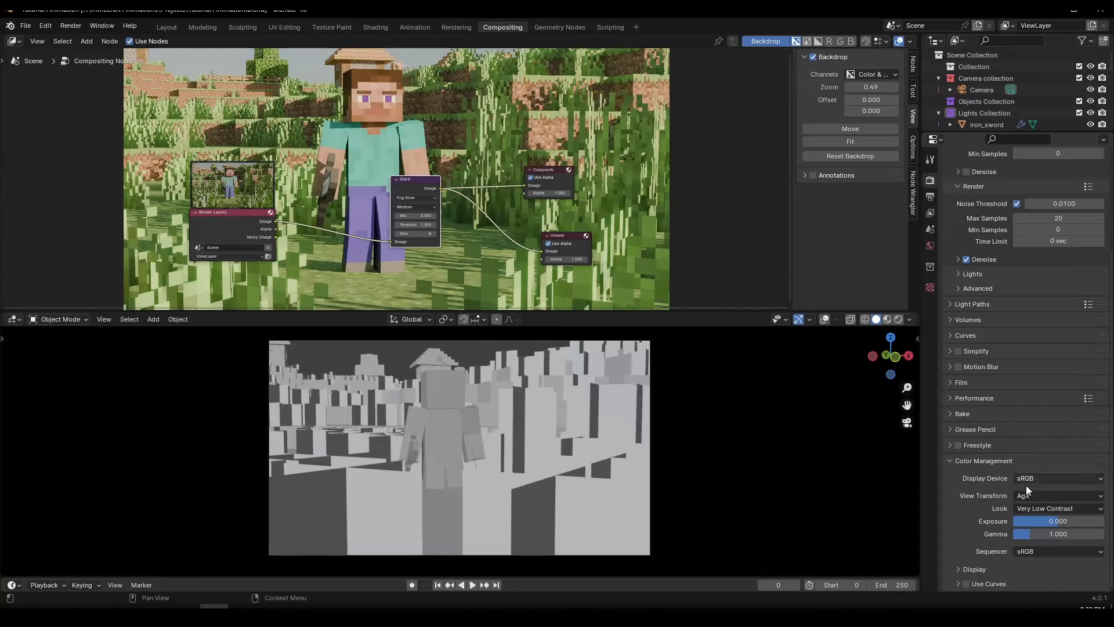
View the default scene from the front, the right side and the top.
{"action": "left_click", "coordinate": [1027, 491]}
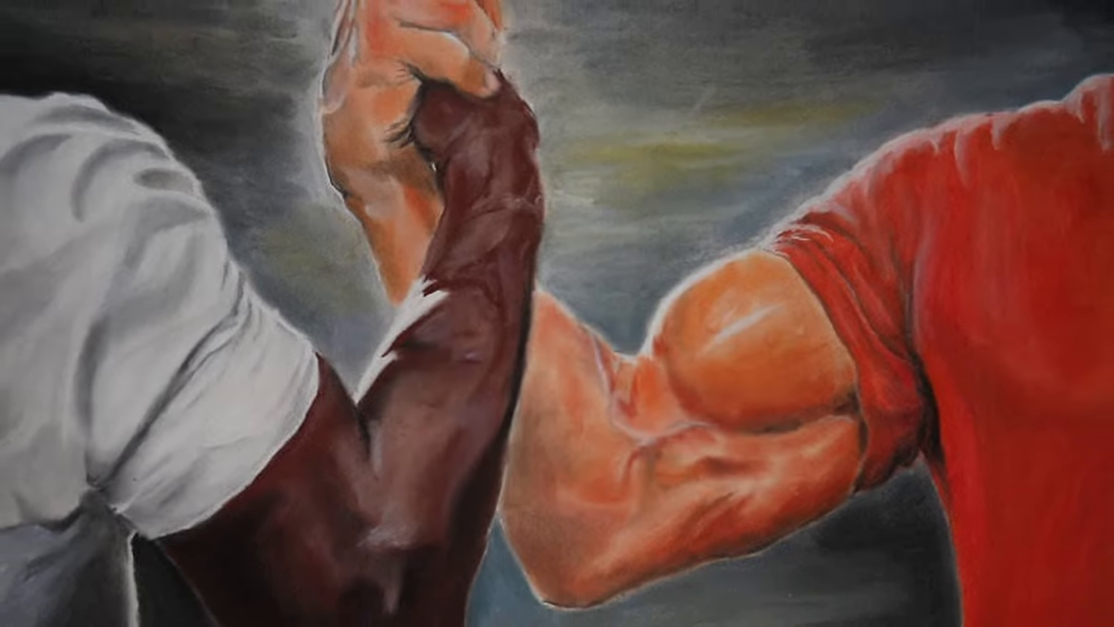
{"action": "key", "text": "KP_1"}
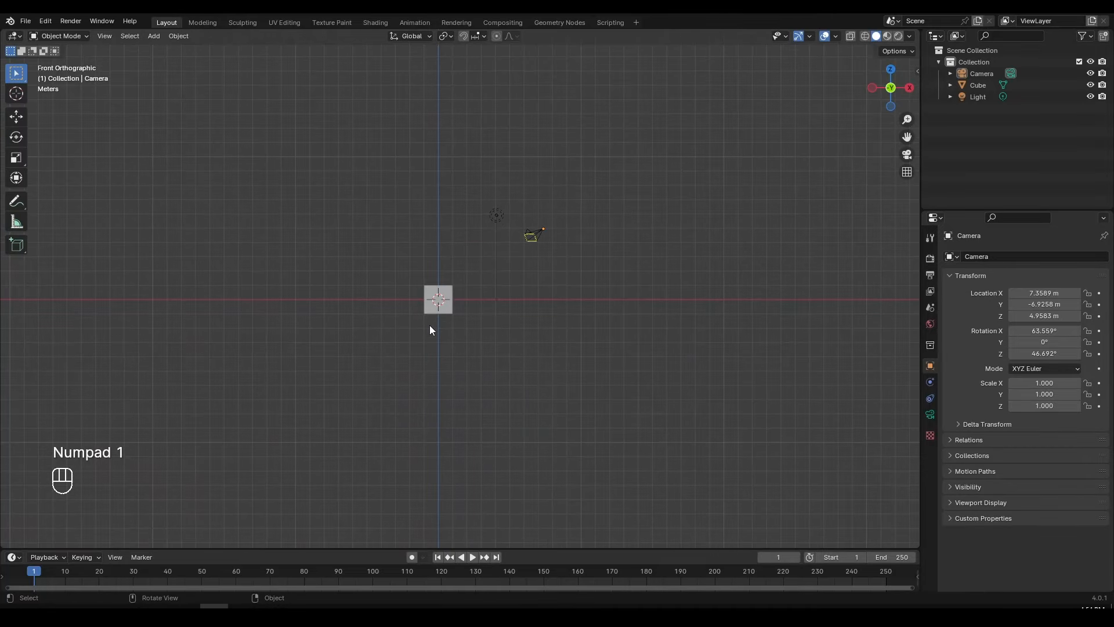
{"action": "key", "text": "KP_3"}
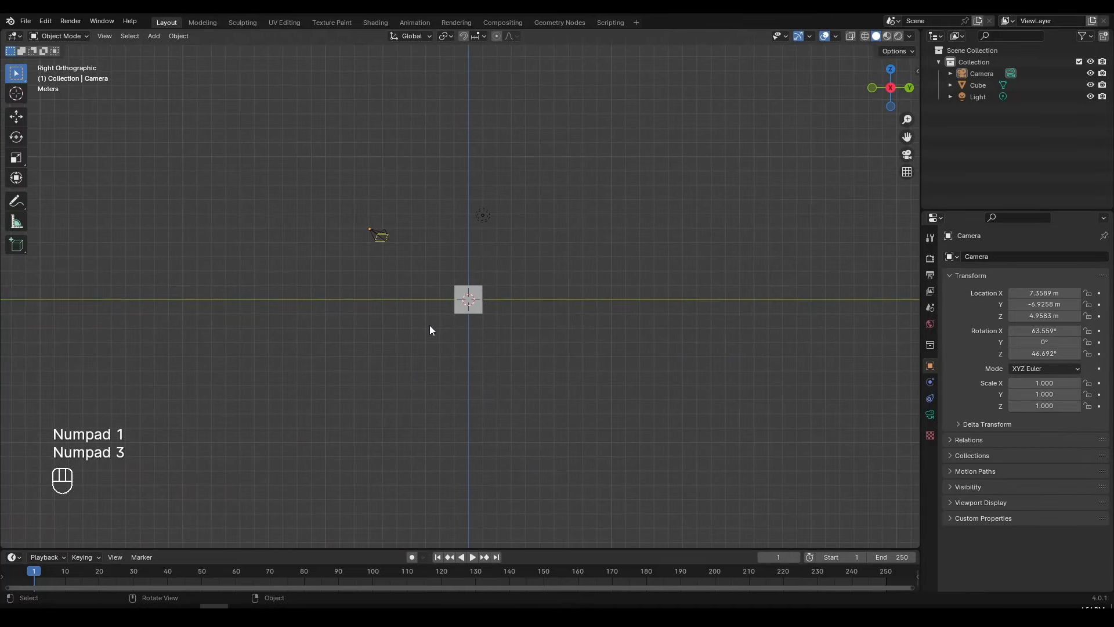
{"action": "key", "text": "KP_7"}
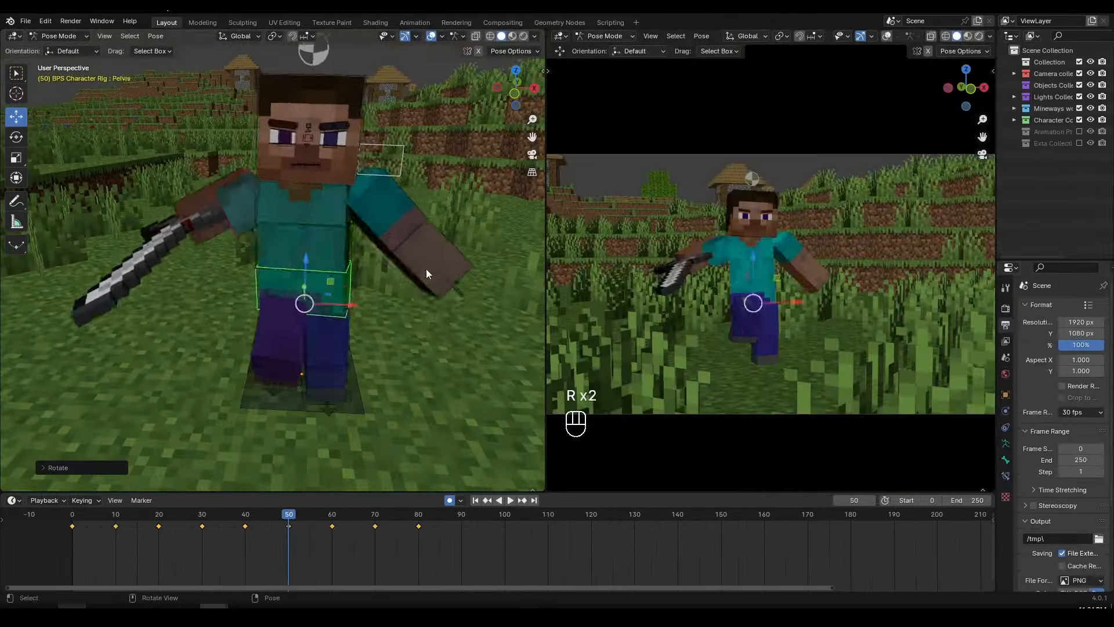
Rotate the character's pelvis bone about the Z axis at frame 50 and play the animation.
{"action": "key", "text": "z"}
{"action": "key", "text": "r"}
{"action": "key", "text": "z"}
{"action": "left_click", "coordinate": [455, 357]}
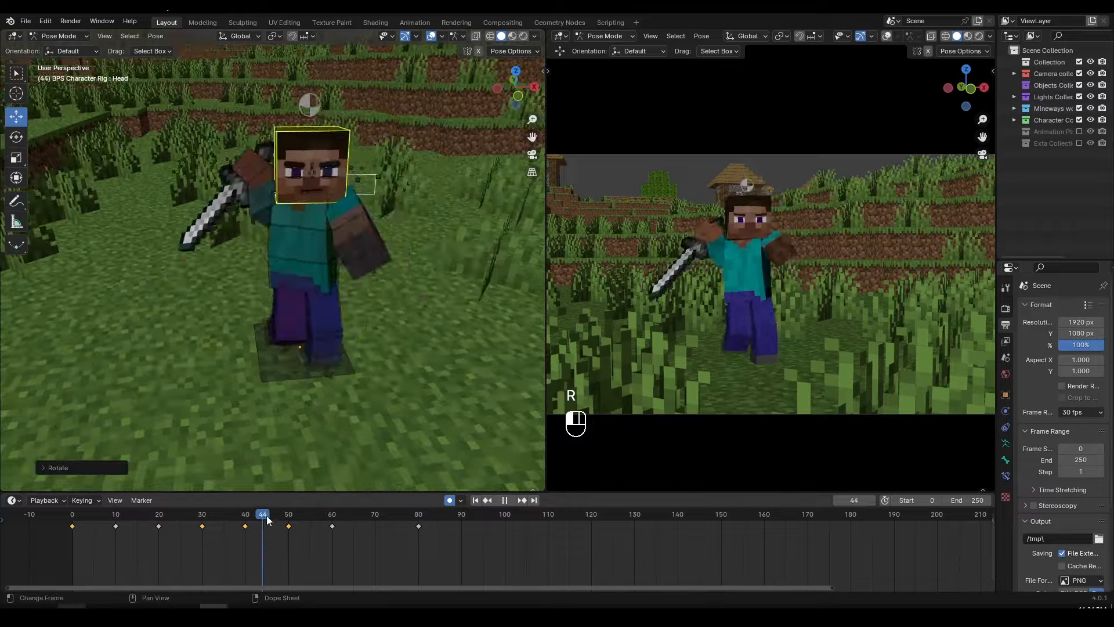
{"action": "key", "text": "space"}
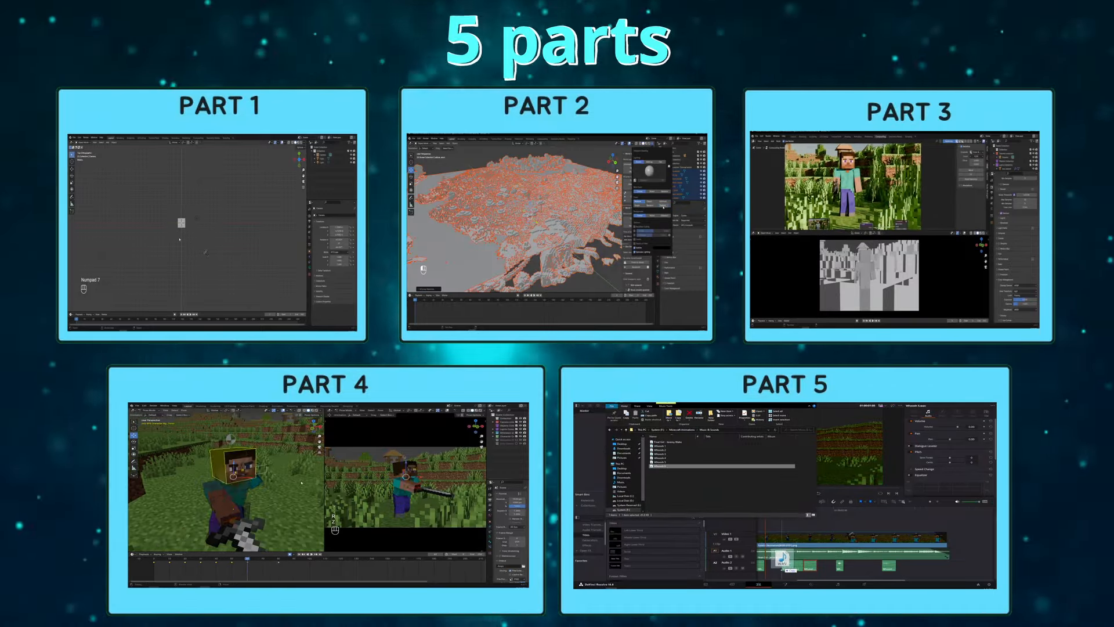
Check the front, right and top views of the scene and move the cube along the X axis.
{"action": "key", "text": "KP_1"}
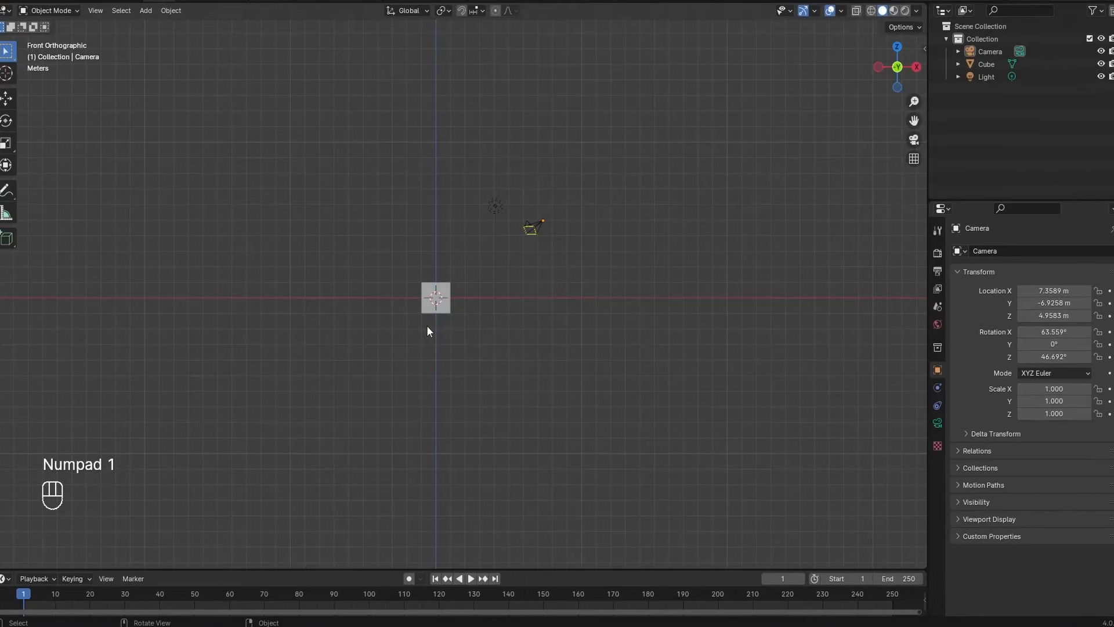
{"action": "key", "text": "KP_3"}
{"action": "key", "text": "KP_7"}
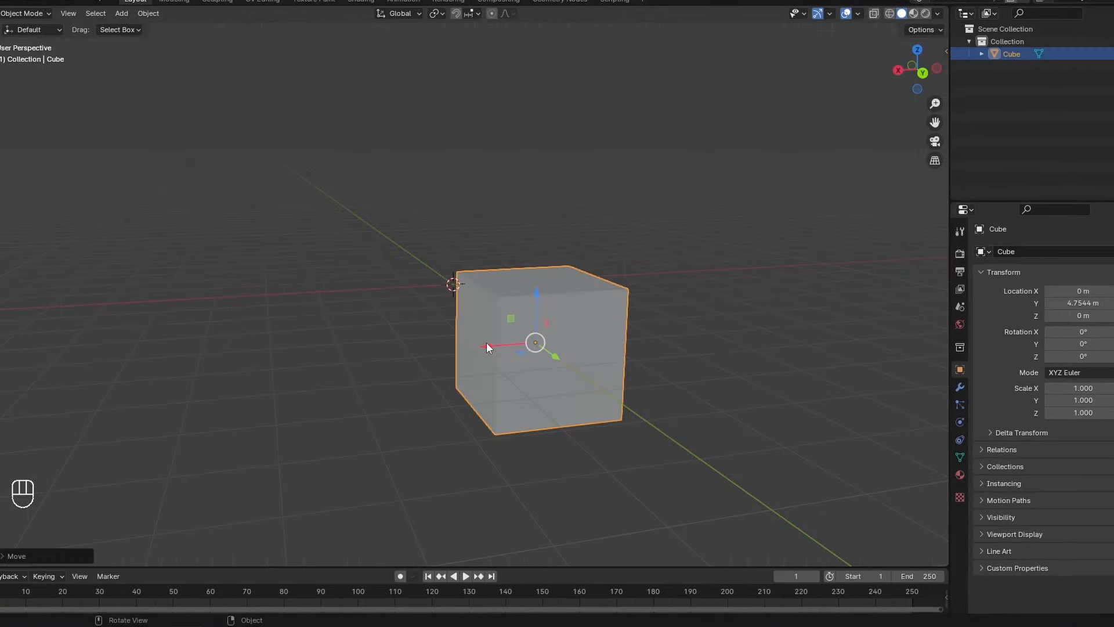
{"action": "left_click_drag", "start_coordinate": [486, 342], "coordinate": [240, 349]}
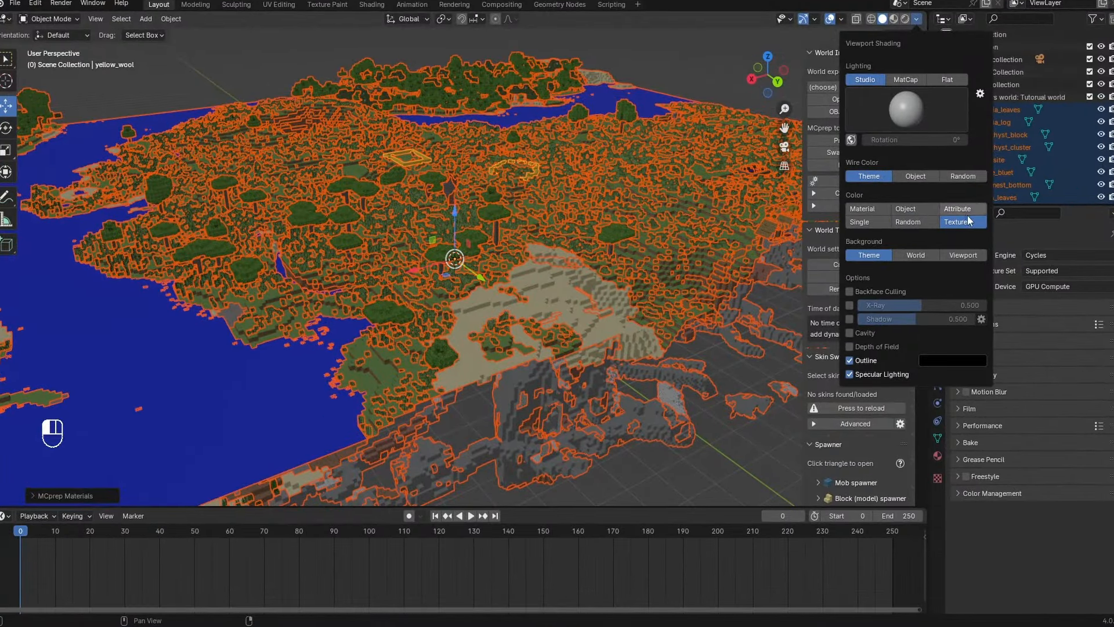
Set the viewport shading colour to Material and the colour management Look to Punchy.
{"action": "left_click", "coordinate": [872, 207]}
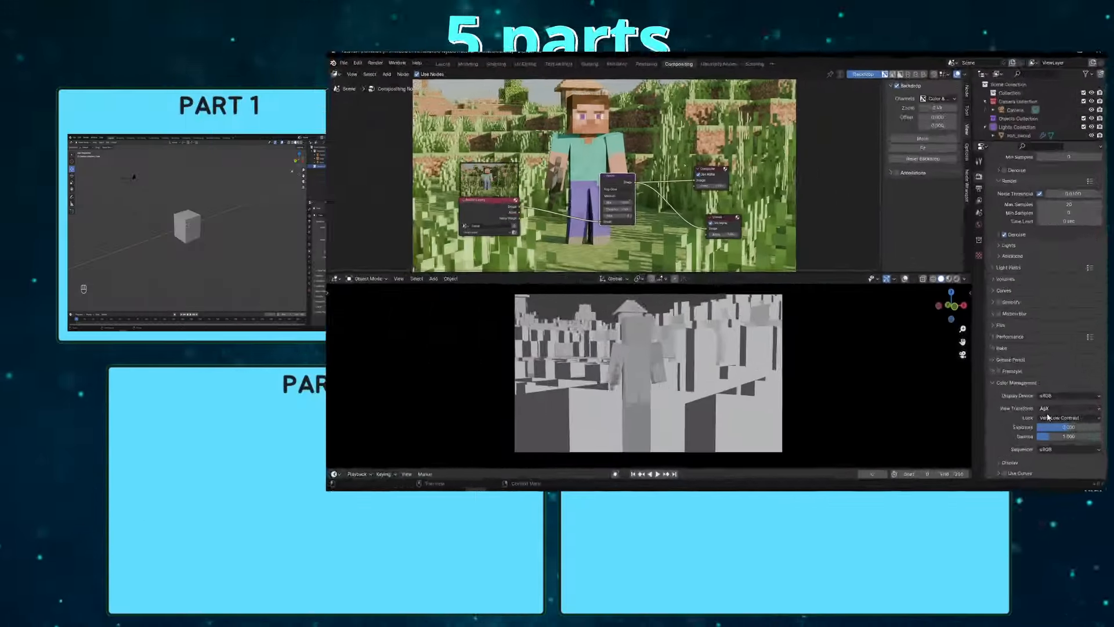
{"action": "left_click", "coordinate": [1048, 417]}
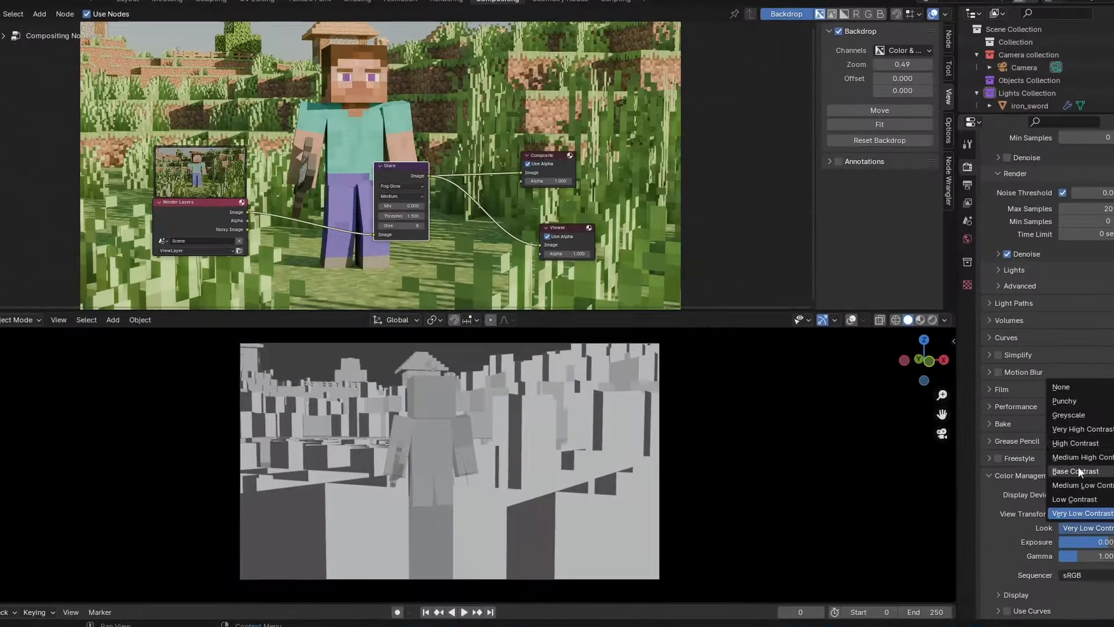
{"action": "left_click", "coordinate": [1086, 403]}
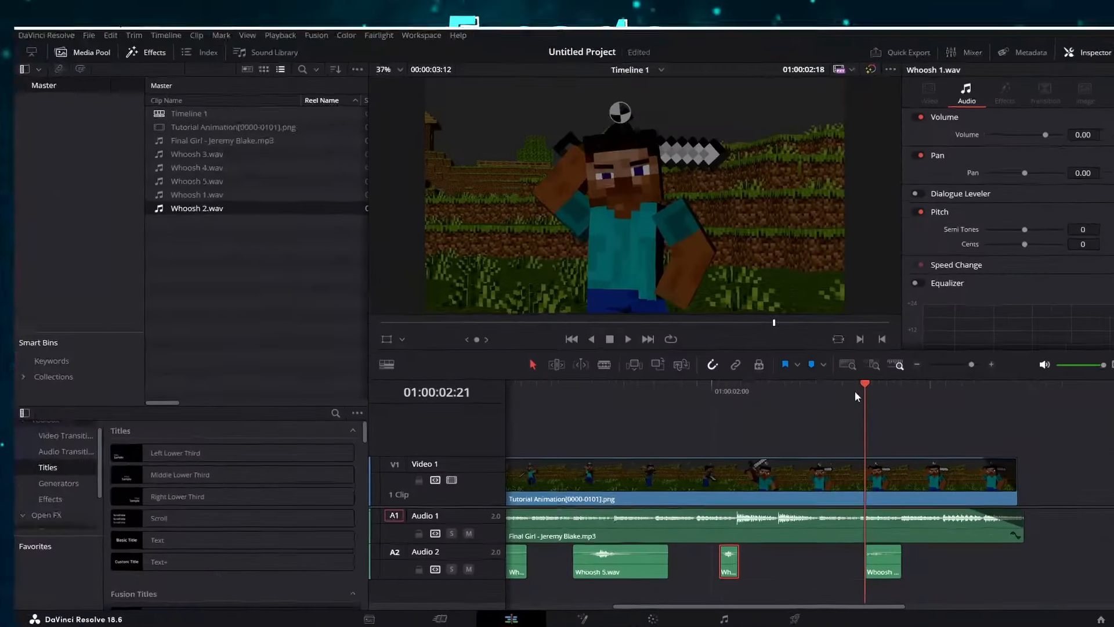
In DaVinci Resolve, scrub the playhead slightly back along the animation's timeline.
{"action": "mouse_move", "coordinate": [842, 395]}
{"action": "left_mouse_down"}
{"action": "mouse_move", "coordinate": [833, 399]}
{"action": "mouse_move", "coordinate": [837, 384]}
{"action": "left_mouse_up"}
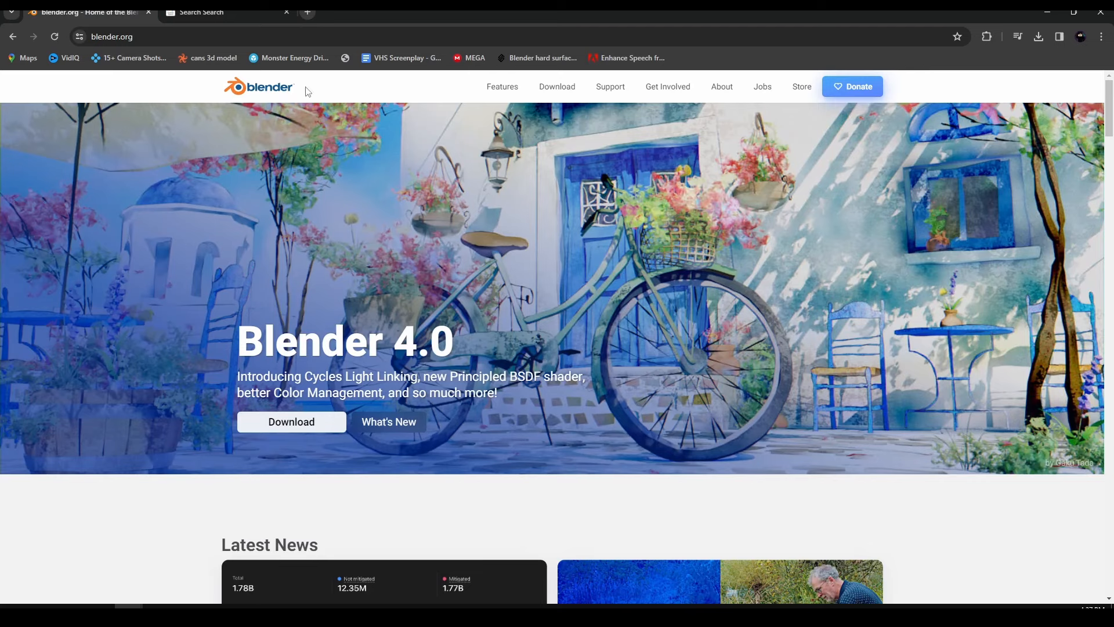
On blender.org, review the other available platform versions and download the Windows installer for Blender 4.0.1.
{"action": "left_click", "coordinate": [321, 421]}
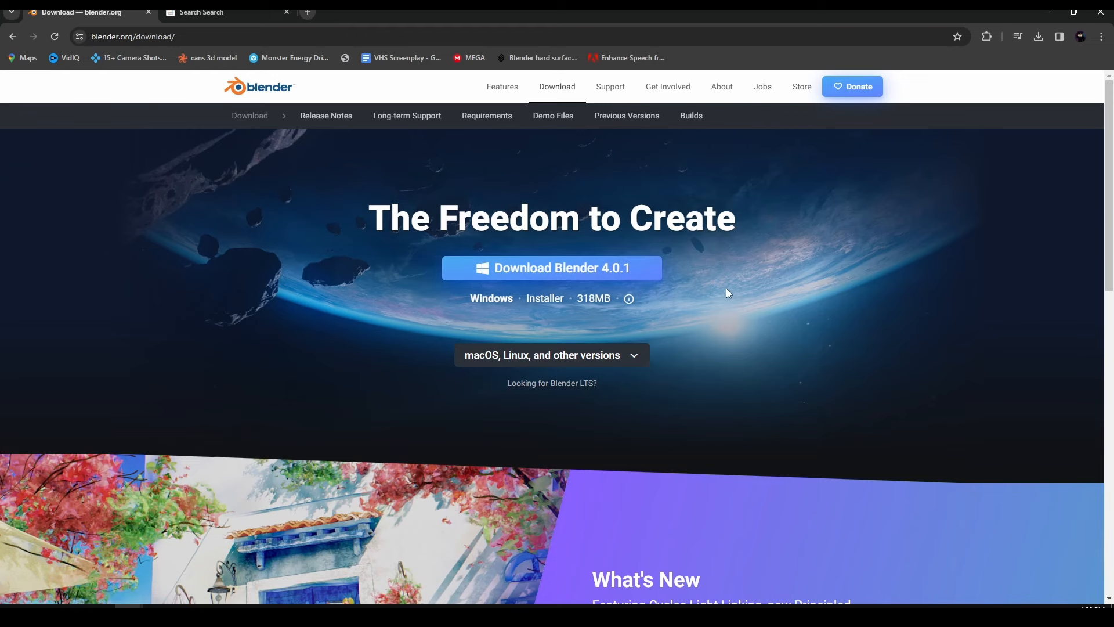
{"action": "left_click", "coordinate": [516, 355]}
{"action": "scroll", "coordinate": [575, 467], "scroll_direction": "down", "scroll_amount": 1}
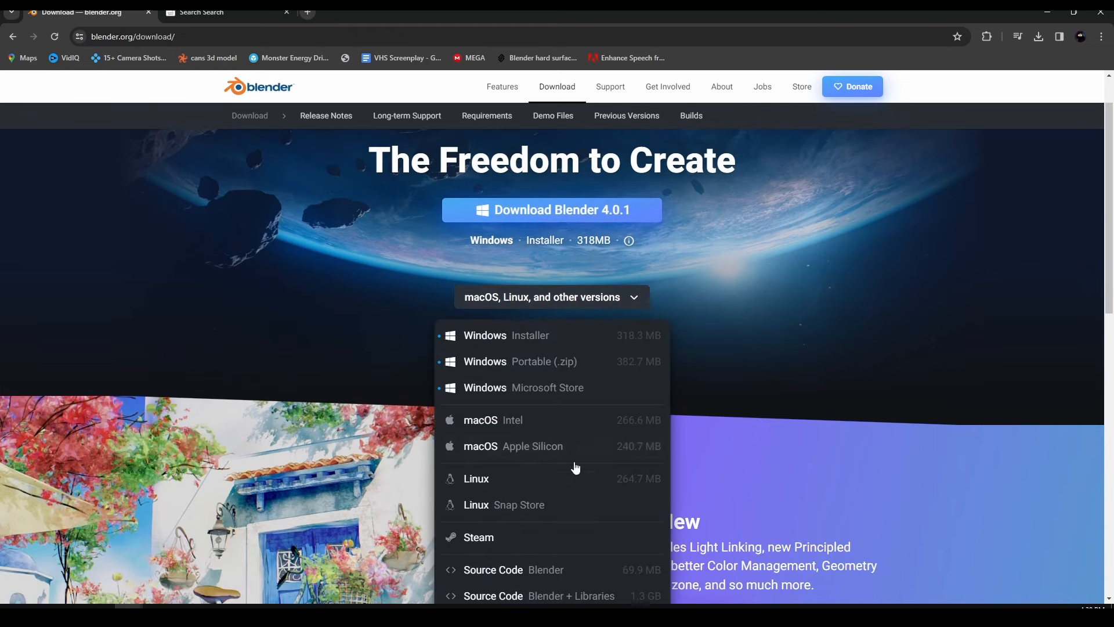
{"action": "scroll", "coordinate": [679, 371], "scroll_direction": "up", "scroll_amount": 1}
{"action": "left_click", "coordinate": [740, 348]}
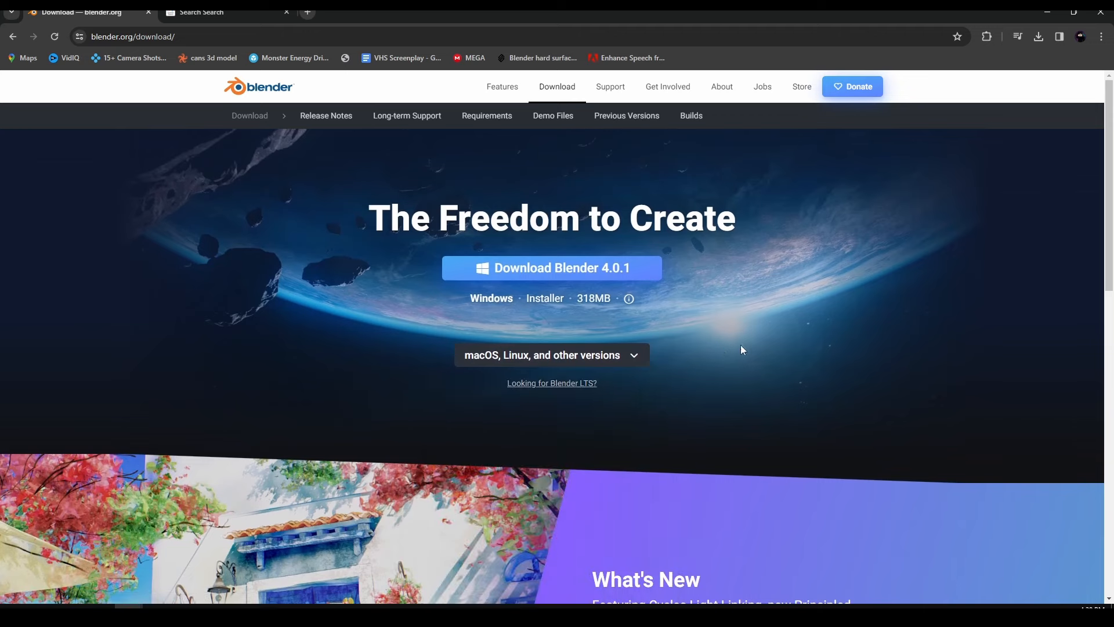
{"action": "left_click", "coordinate": [547, 281]}
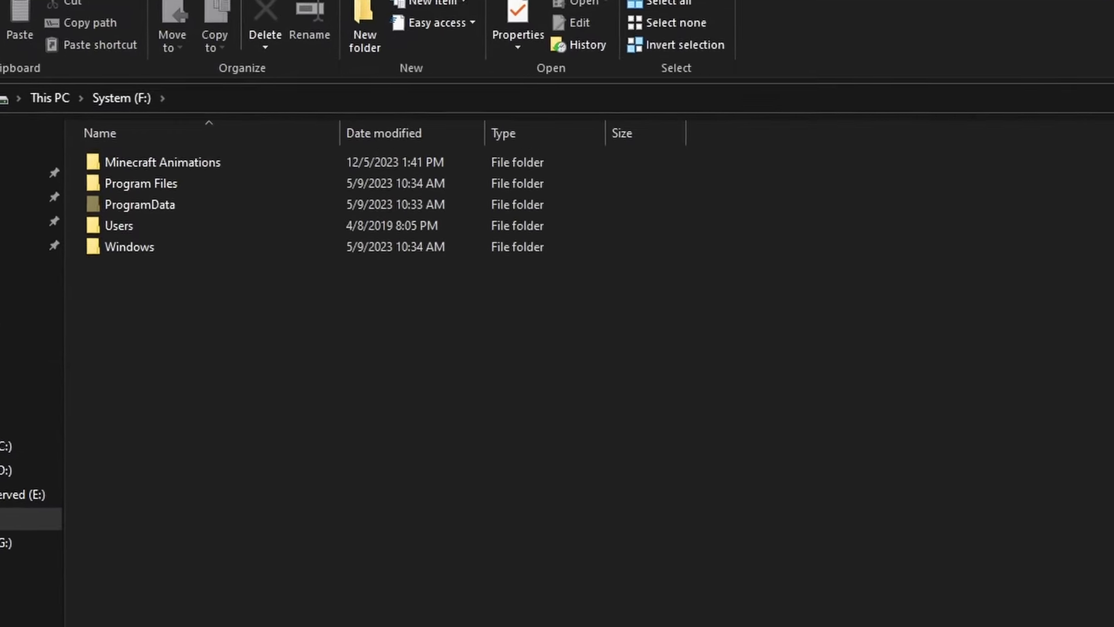
Open the Minecraft Animations folder on the System (F:) drive in File Explorer.
{"action": "double_click", "coordinate": [219, 212]}
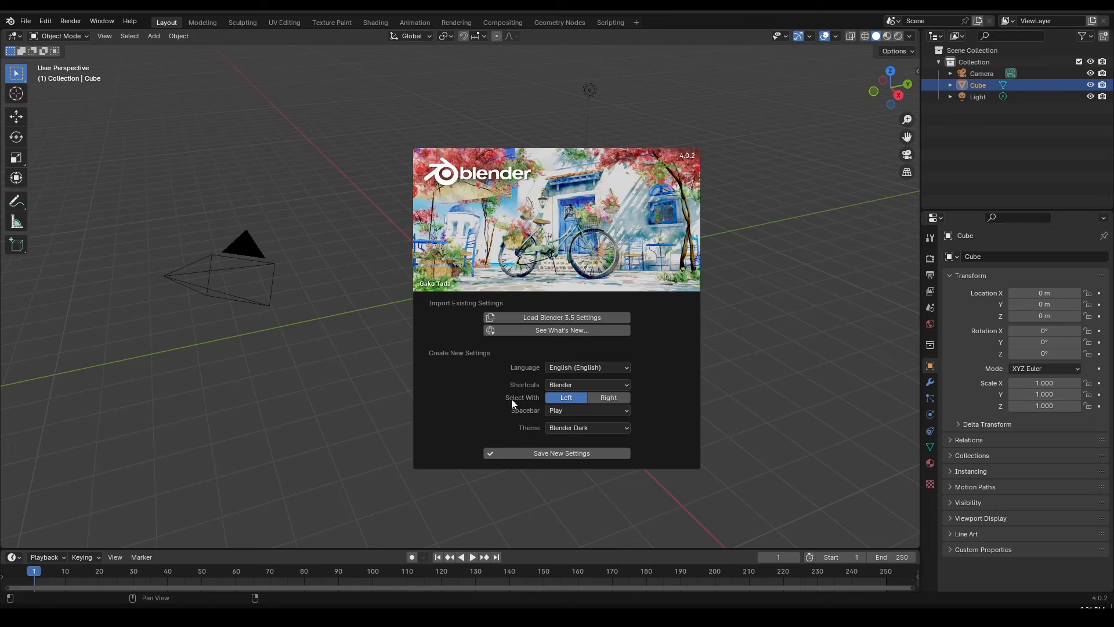
Browse the available theme presets in Blender's initial settings.
{"action": "left_click", "coordinate": [590, 427]}
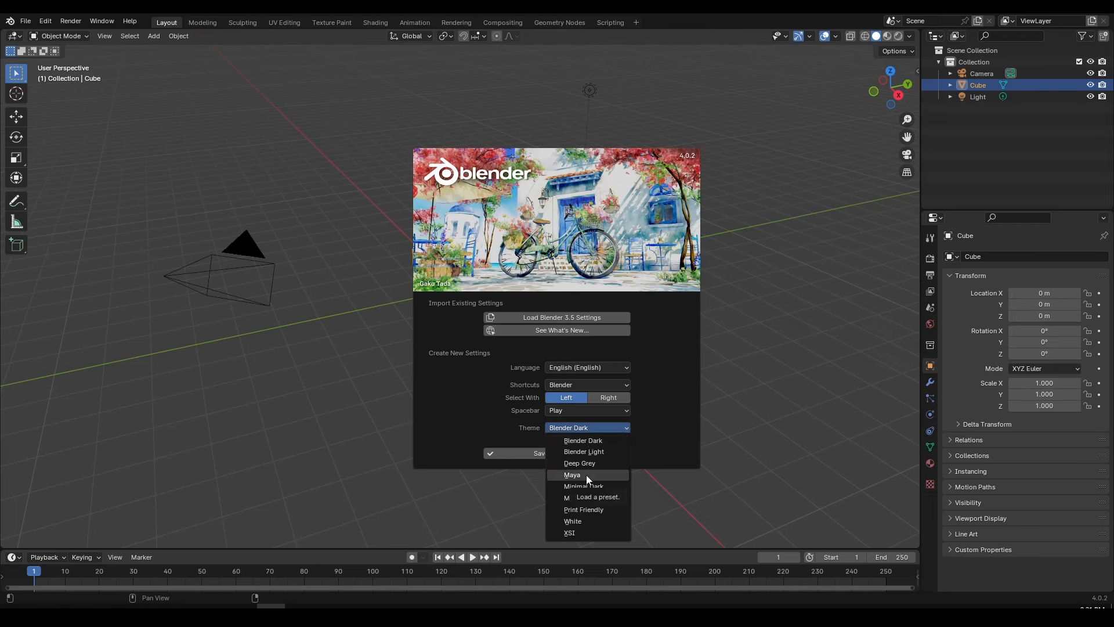
{"action": "left_click", "coordinate": [608, 427]}
{"action": "left_click", "coordinate": [603, 425]}
{"action": "left_click", "coordinate": [654, 433]}
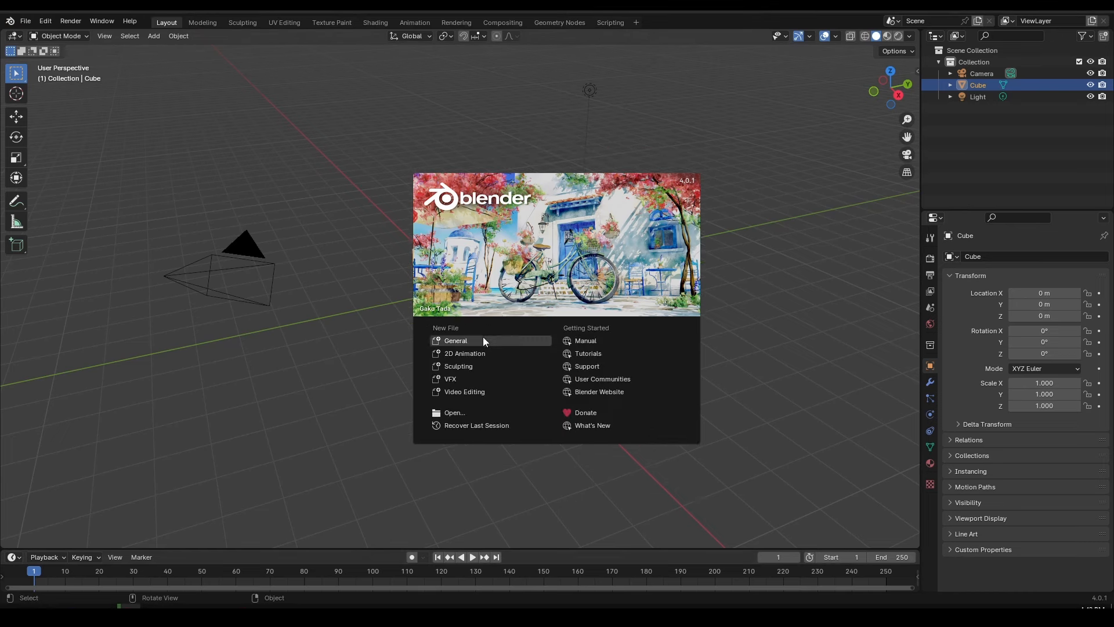
Start a new General file and deselect the default cube.
{"action": "left_click", "coordinate": [481, 339]}
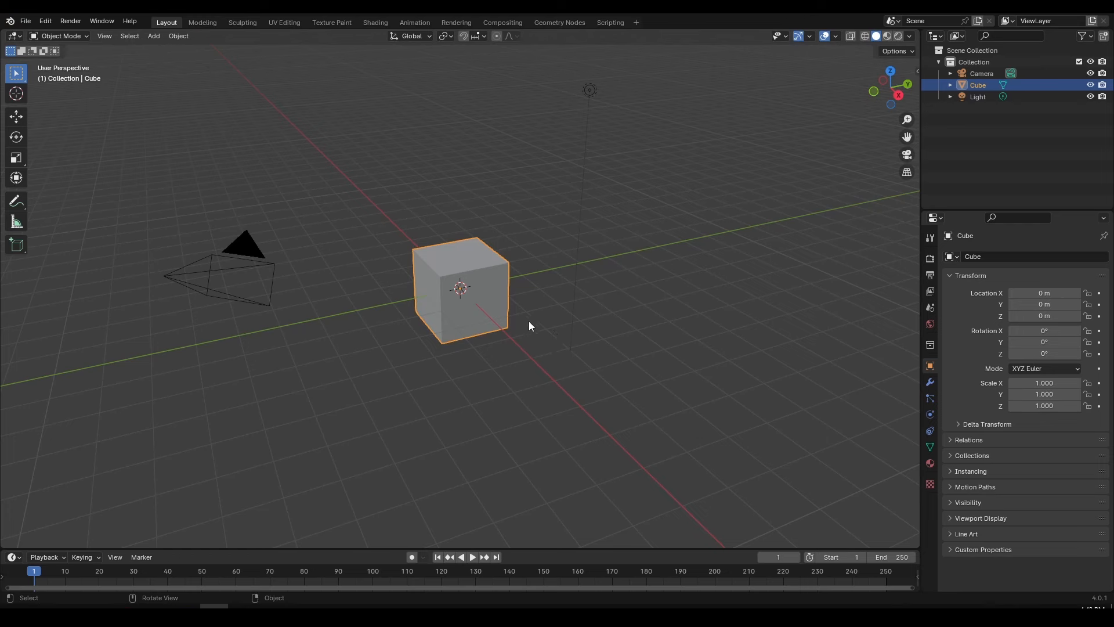
{"action": "left_click", "coordinate": [574, 347]}
Practise orbiting, zooming and panning the 3D viewport around the default cube.
{"action": "middle_click_drag", "start_coordinate": [574, 347], "coordinate": [549, 317]}
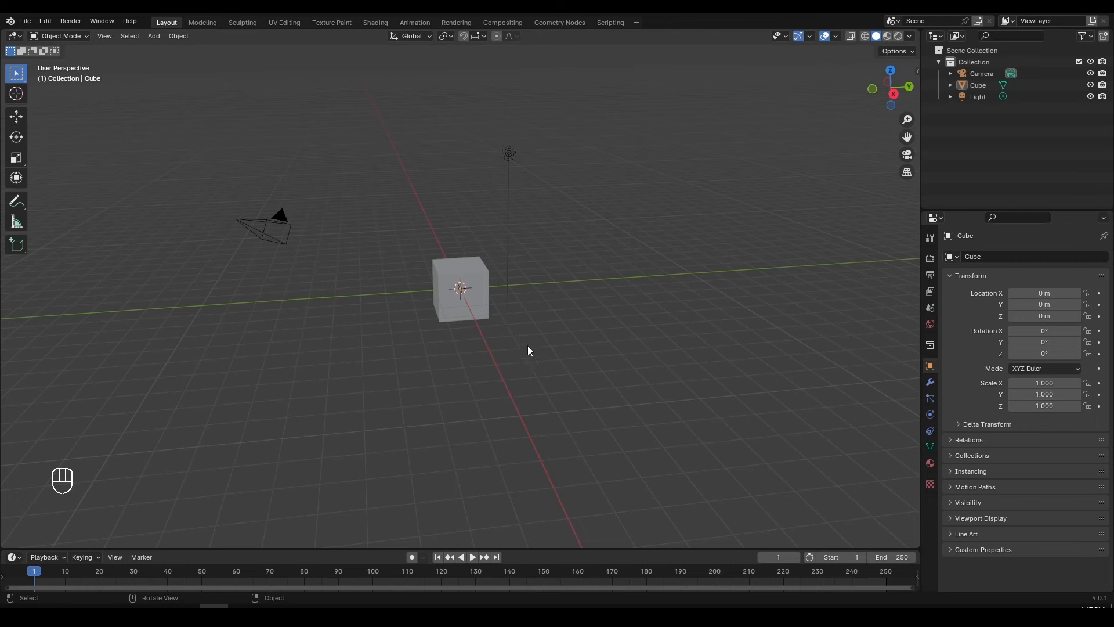
{"action": "scroll", "coordinate": [539, 339], "scroll_direction": "up", "scroll_amount": 6}
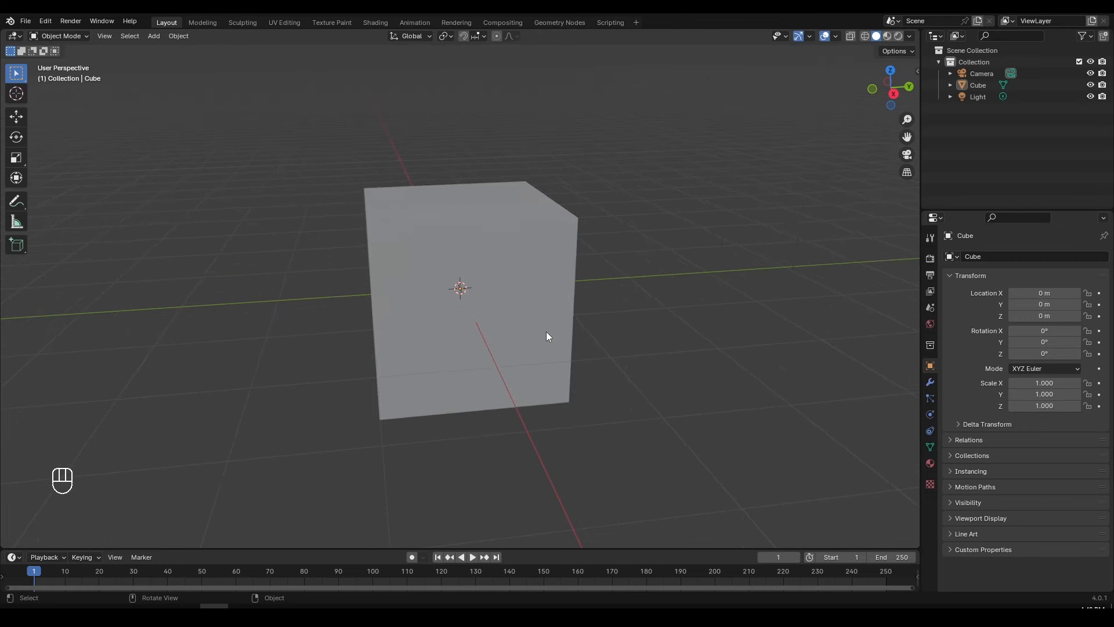
{"action": "scroll", "coordinate": [545, 332], "scroll_direction": "down", "scroll_amount": 8}
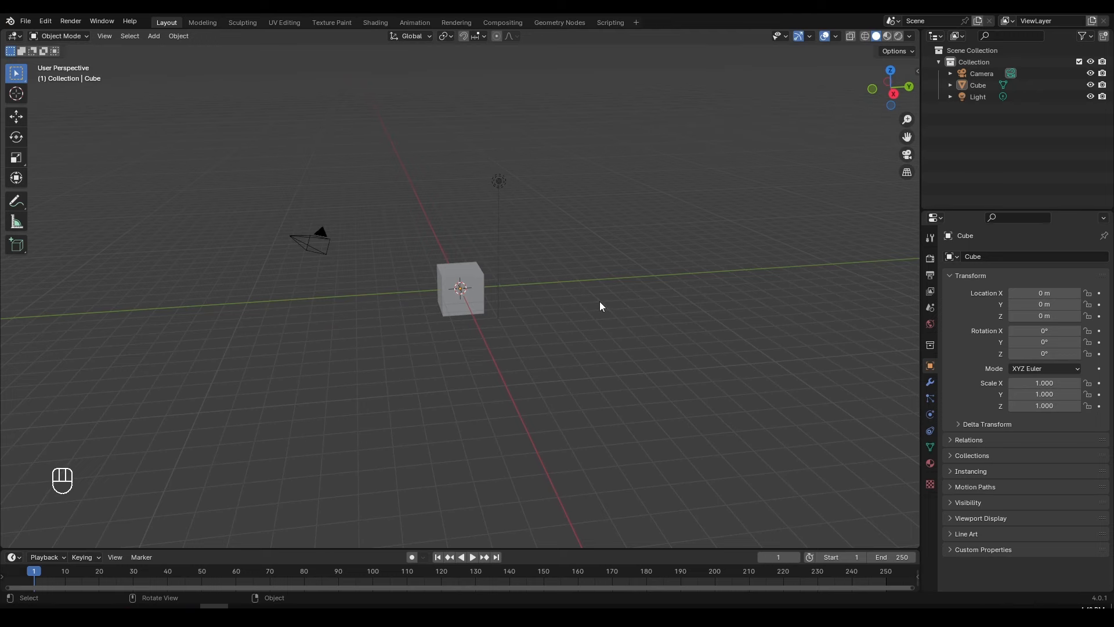
{"action": "middle_click_drag", "start_coordinate": [600, 302], "coordinate": [516, 306]}
{"action": "scroll", "coordinate": [517, 306], "scroll_direction": "up", "scroll_amount": 3}
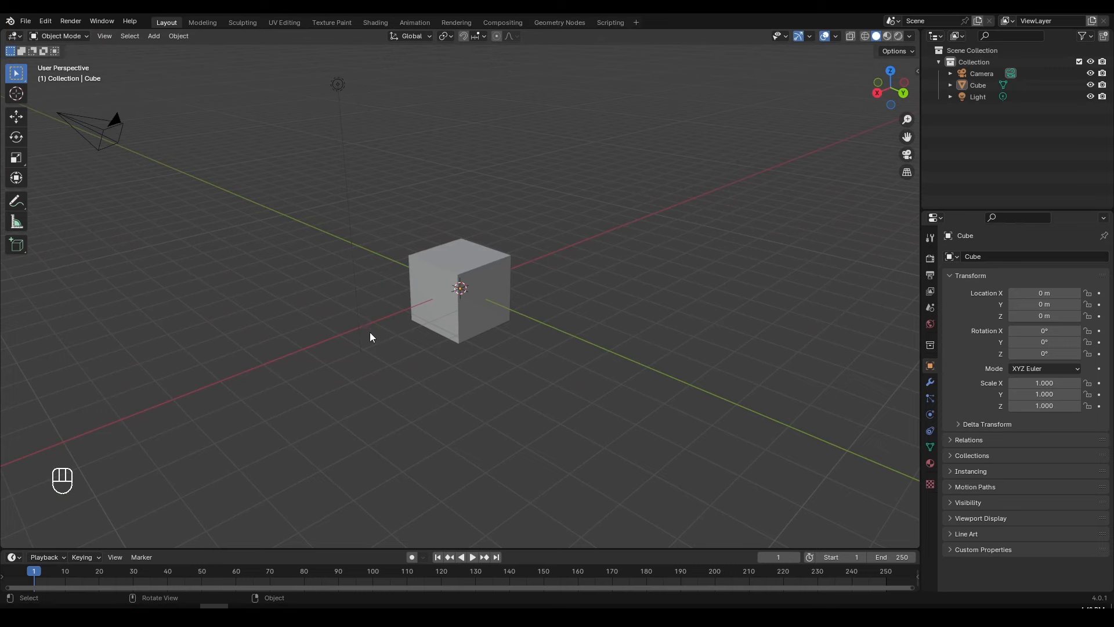
{"action": "key", "text": "shift"}
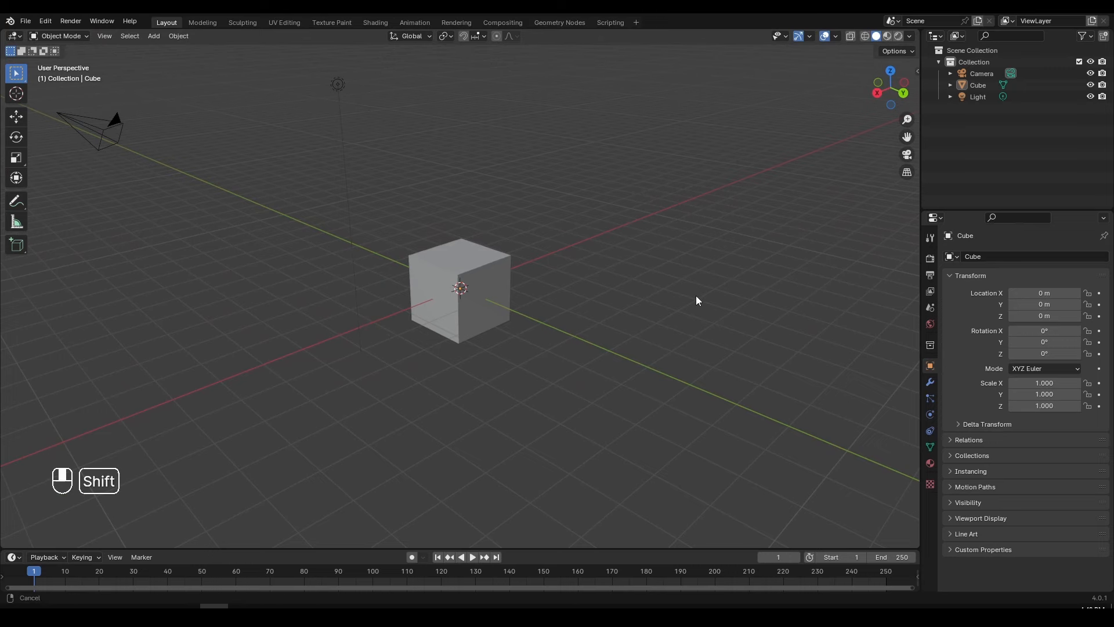
{"action": "middle_click_drag", "start_coordinate": [696, 301], "coordinate": [793, 328], "text": "shift"}
{"action": "middle_click_drag", "start_coordinate": [641, 318], "coordinate": [611, 320]}
{"action": "scroll", "coordinate": [565, 316], "scroll_direction": "up", "scroll_amount": 5}
{"action": "scroll", "coordinate": [565, 315], "scroll_direction": "down", "scroll_amount": 8}
{"action": "scroll", "coordinate": [599, 331], "scroll_direction": "up", "scroll_amount": 4}
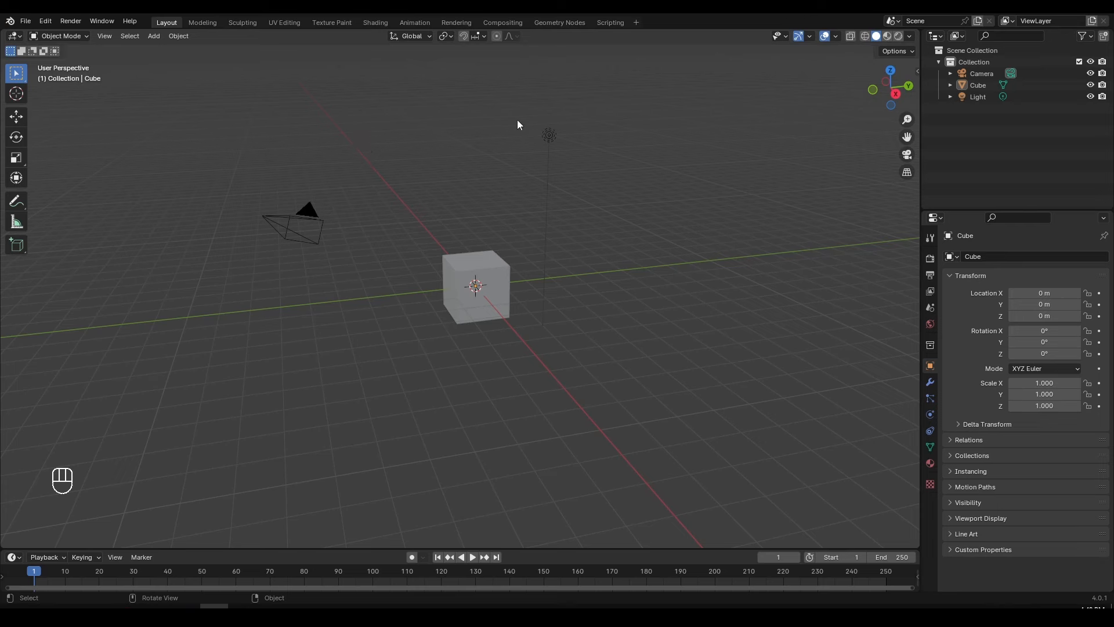
Select the cube, the light and the camera one at a time, ending with the cube selected again.
{"action": "left_click", "coordinate": [503, 277]}
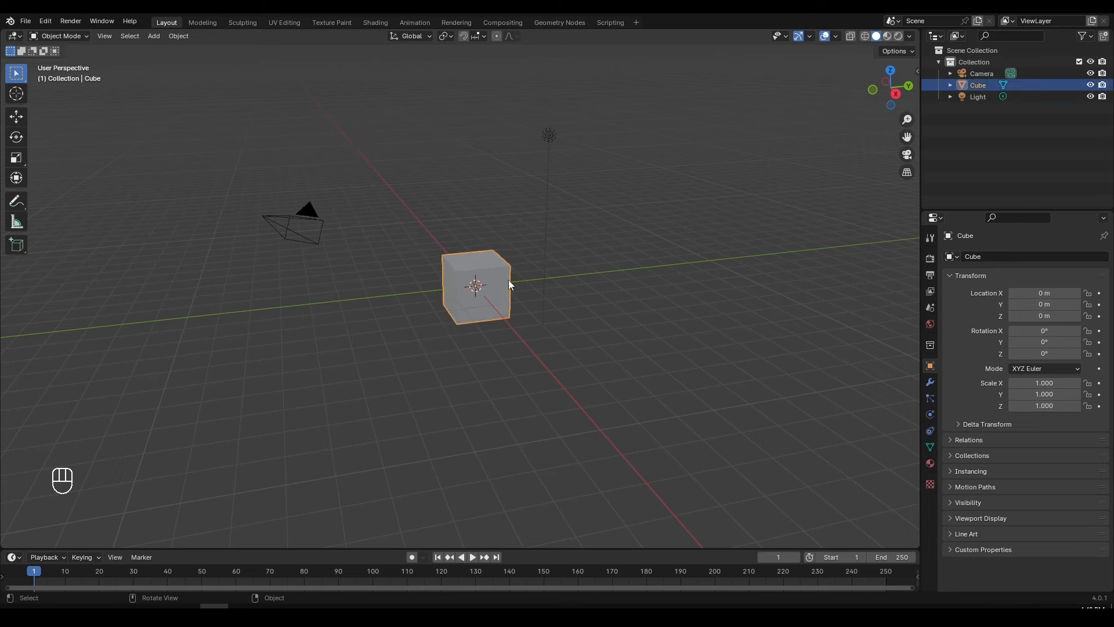
{"action": "left_click", "coordinate": [552, 138]}
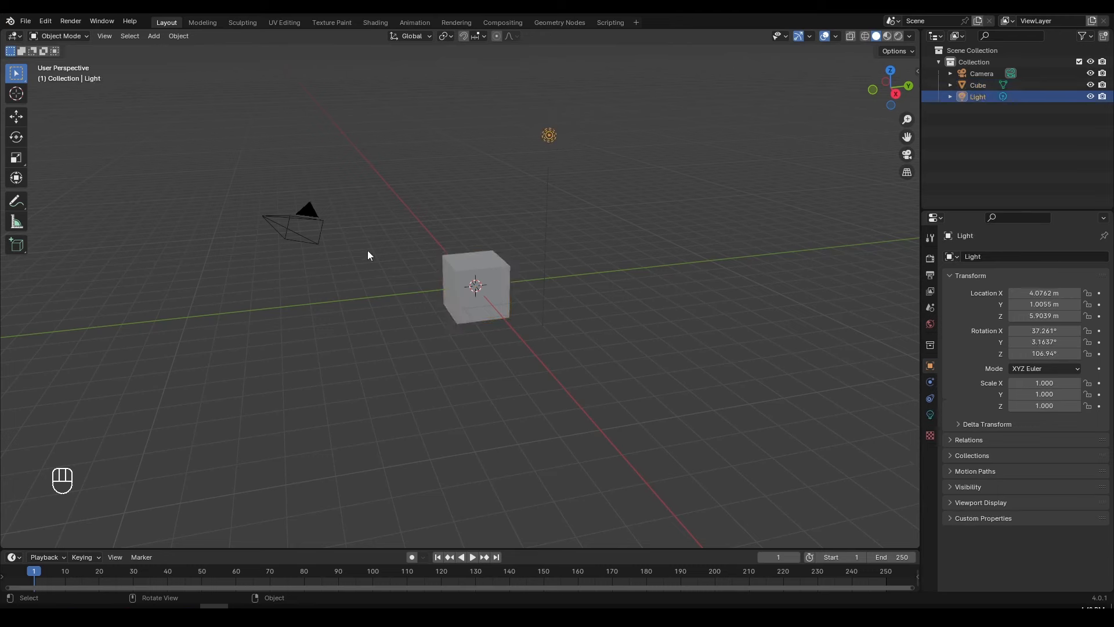
{"action": "left_click", "coordinate": [316, 221]}
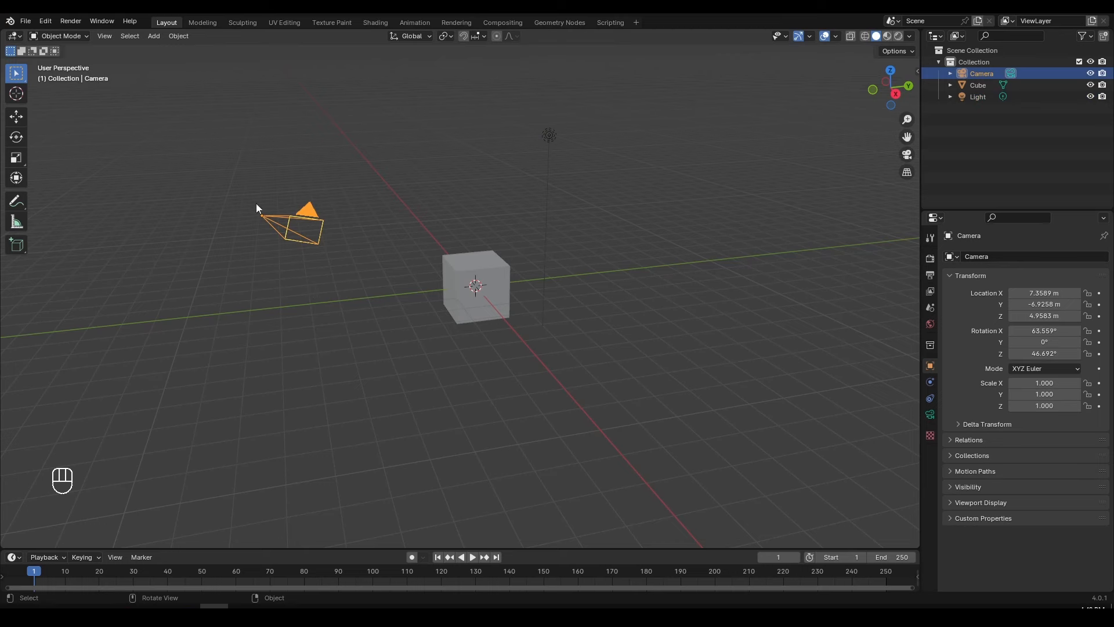
{"action": "scroll", "coordinate": [502, 324], "scroll_direction": "up", "scroll_amount": 4}
{"action": "left_click", "coordinate": [510, 245]}
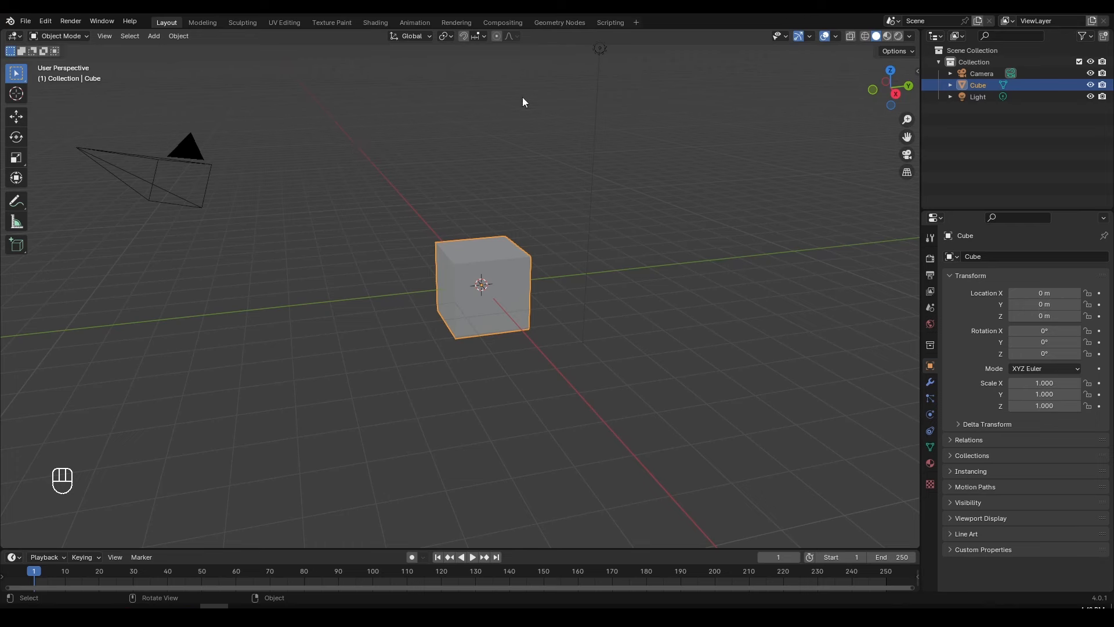
Add the light to the selection together with the cube.
{"action": "middle_click_drag", "start_coordinate": [579, 231], "coordinate": [566, 299]}
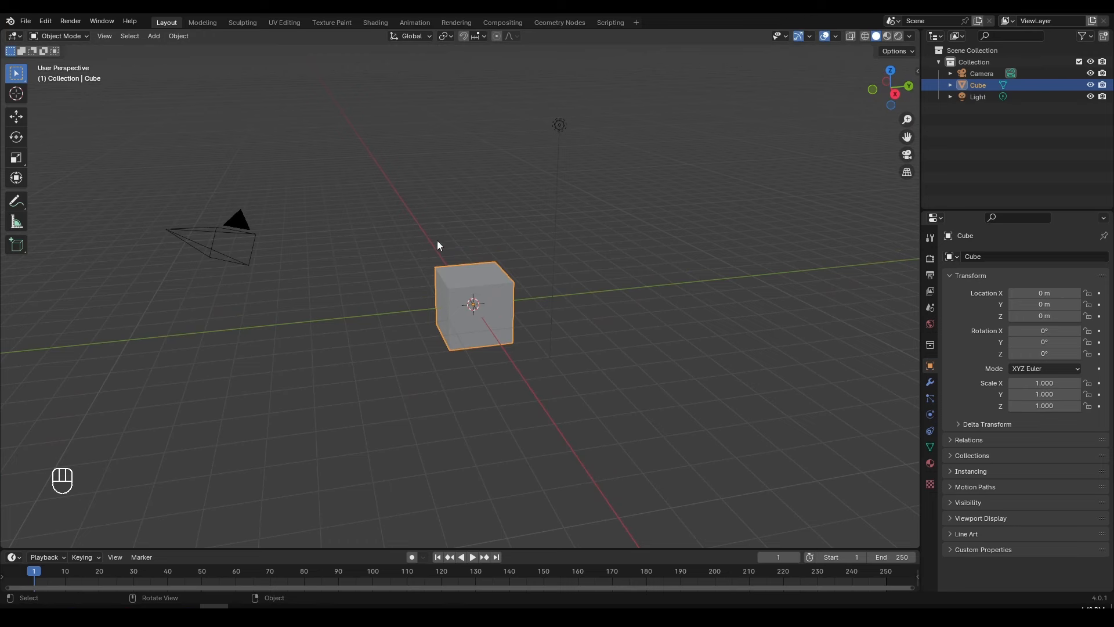
{"action": "key", "text": "shift"}
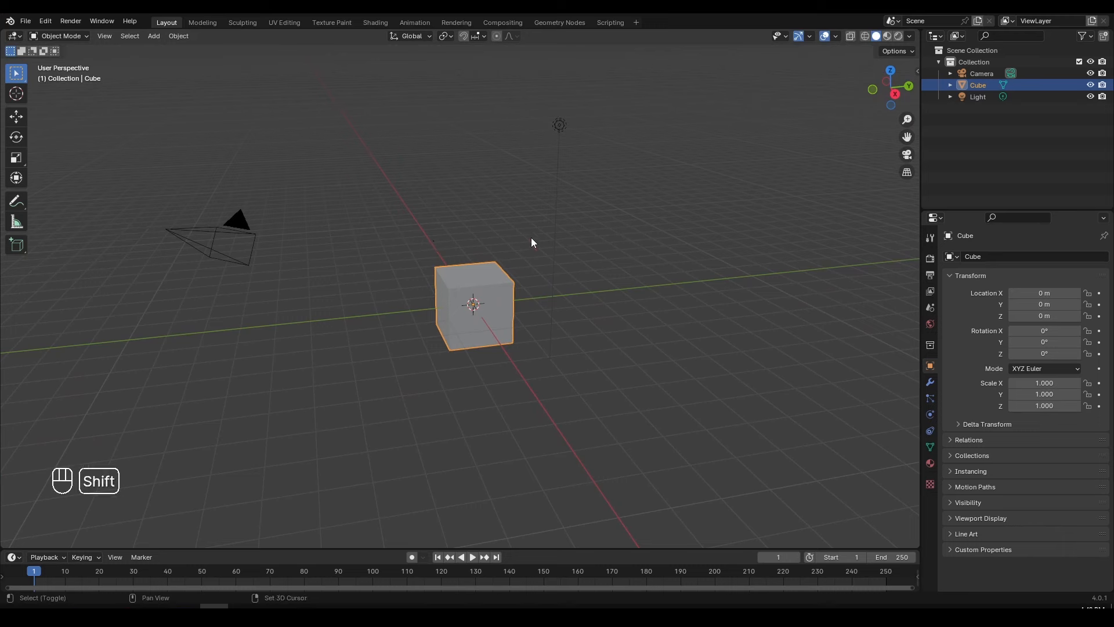
{"action": "left_click", "coordinate": [561, 126], "text": "shift"}
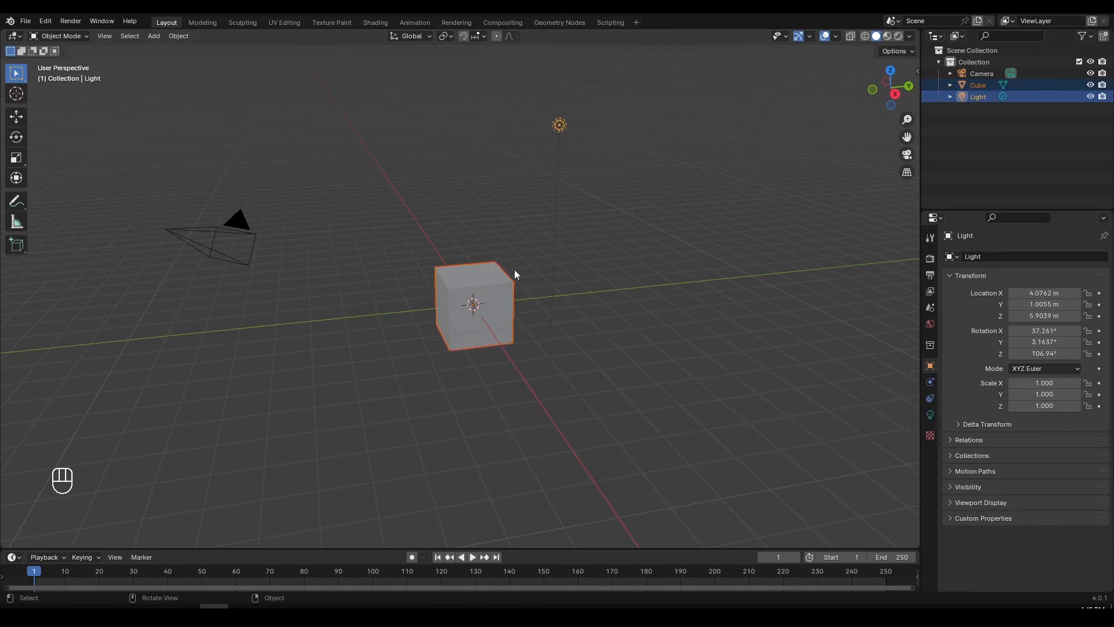
Add the camera to the selection of the cube and the light.
{"action": "key", "text": "shift"}
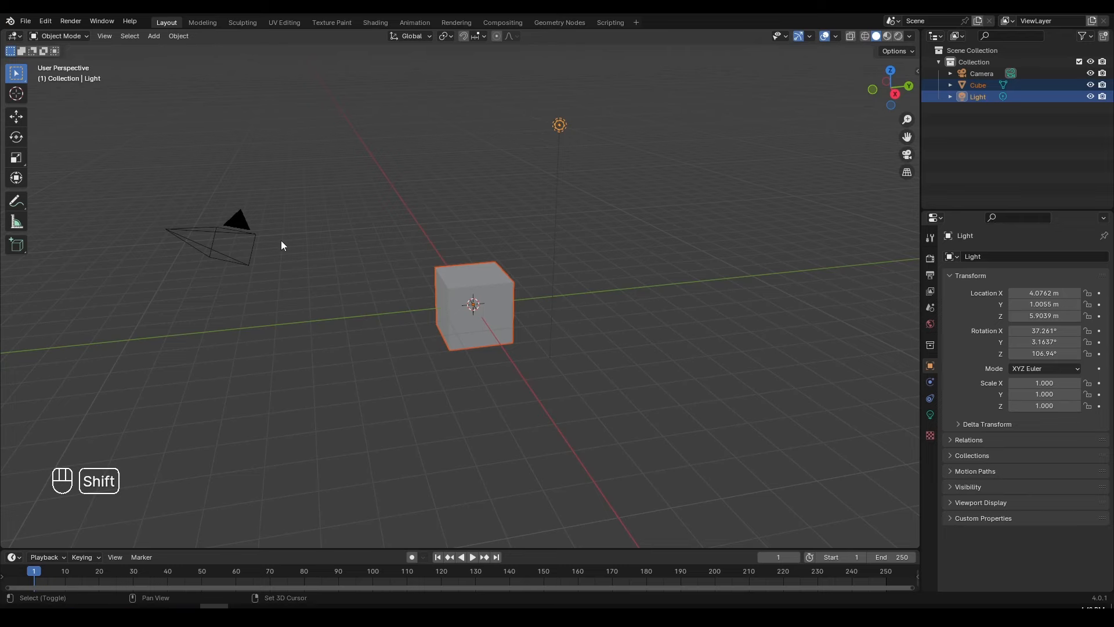
{"action": "left_click", "coordinate": [246, 221], "text": "shift"}
{"action": "mouse_move", "coordinate": [426, 271]}
{"action": "middle_mouse_down"}
{"action": "mouse_move", "coordinate": [392, 308]}
{"action": "mouse_move", "coordinate": [296, 333]}
{"action": "mouse_move", "coordinate": [186, 268]}
{"action": "mouse_move", "coordinate": [432, 273]}
{"action": "middle_mouse_up"}
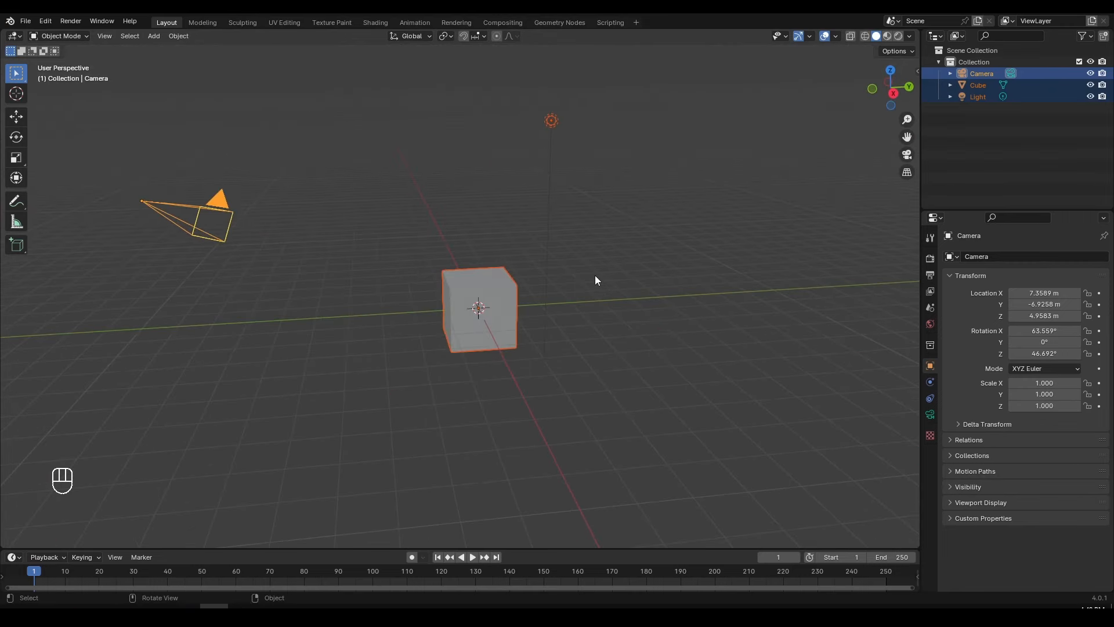
Practise clearing the selection and selecting all objects in the scene, ending with everything deselected.
{"action": "key", "text": "alt+a"}
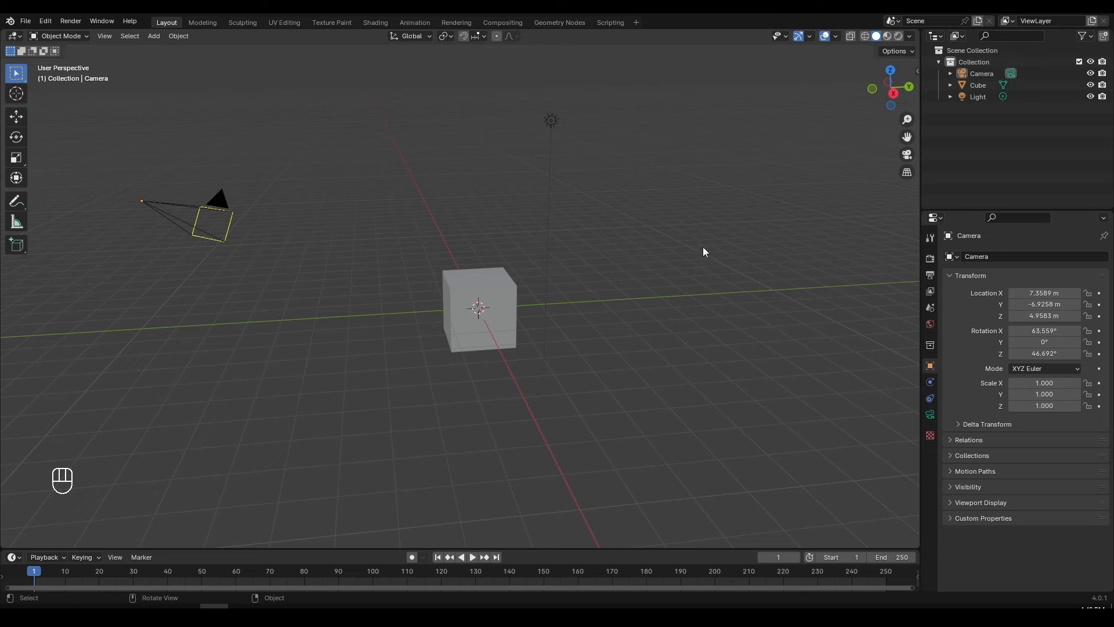
{"action": "key", "text": "a"}
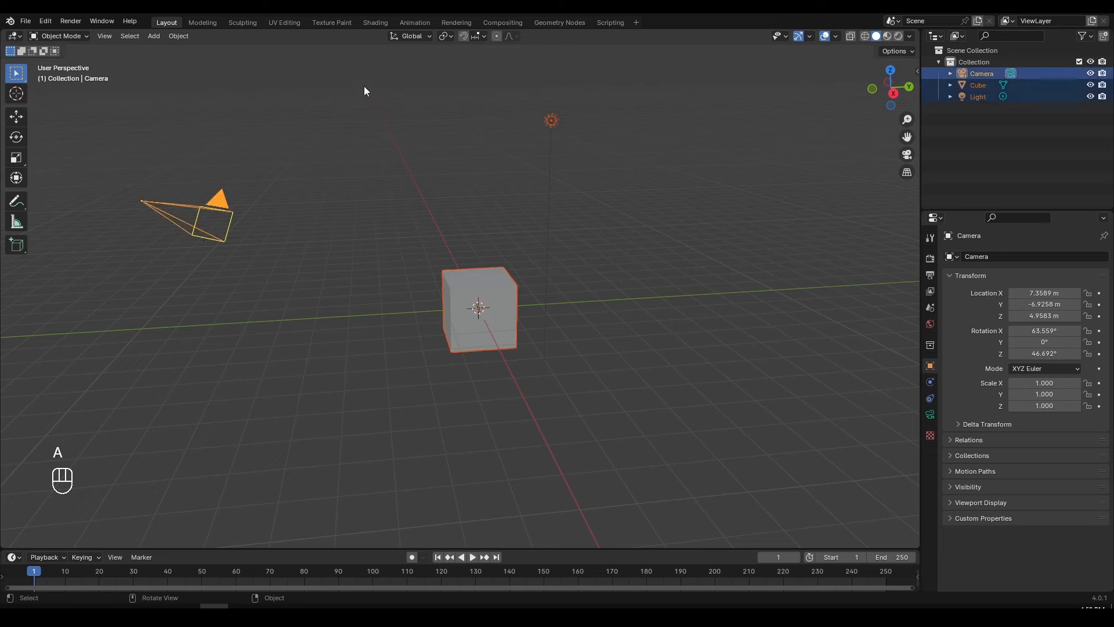
{"action": "key", "text": "alt+a"}
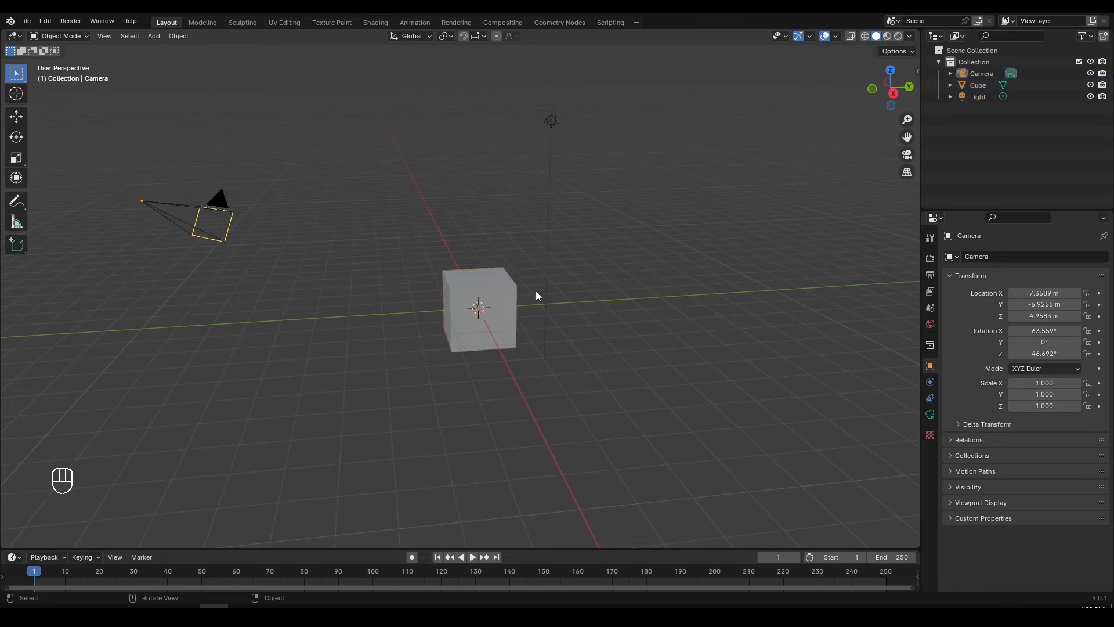
Select and delete all objects in the scene, and undo the deletion.
{"action": "key", "text": "a"}
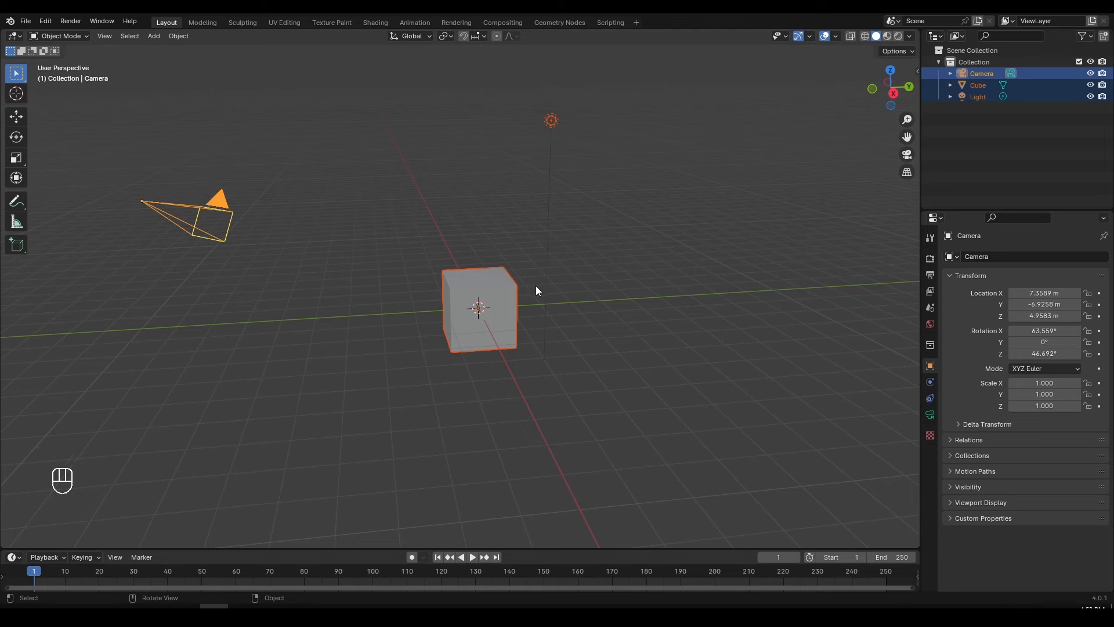
{"action": "key", "text": "Delete"}
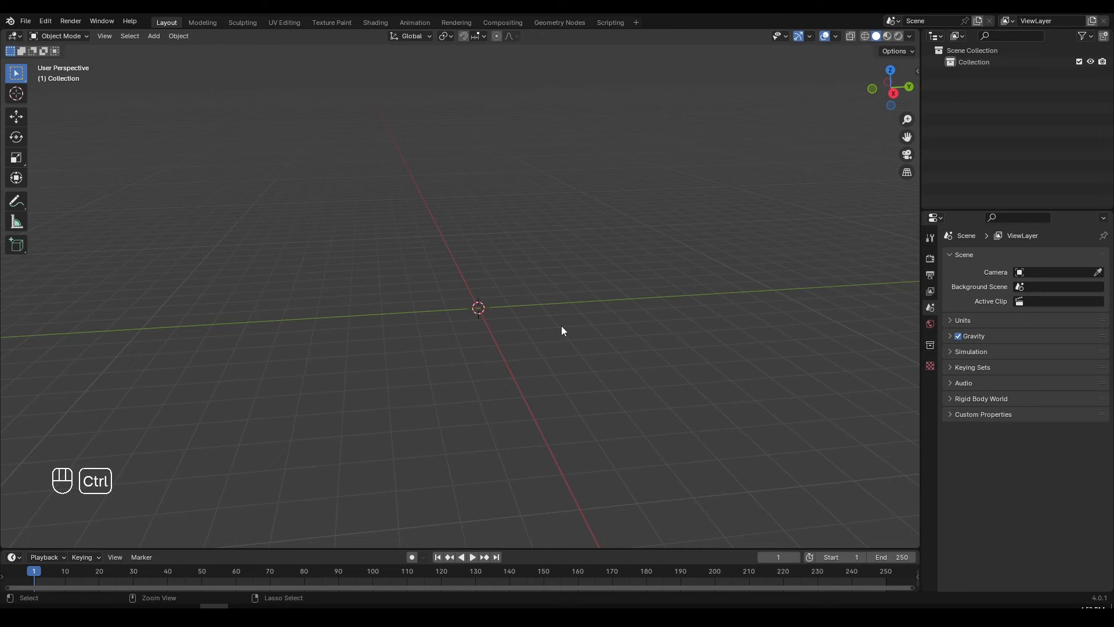
{"action": "key", "text": "ctrl+z"}
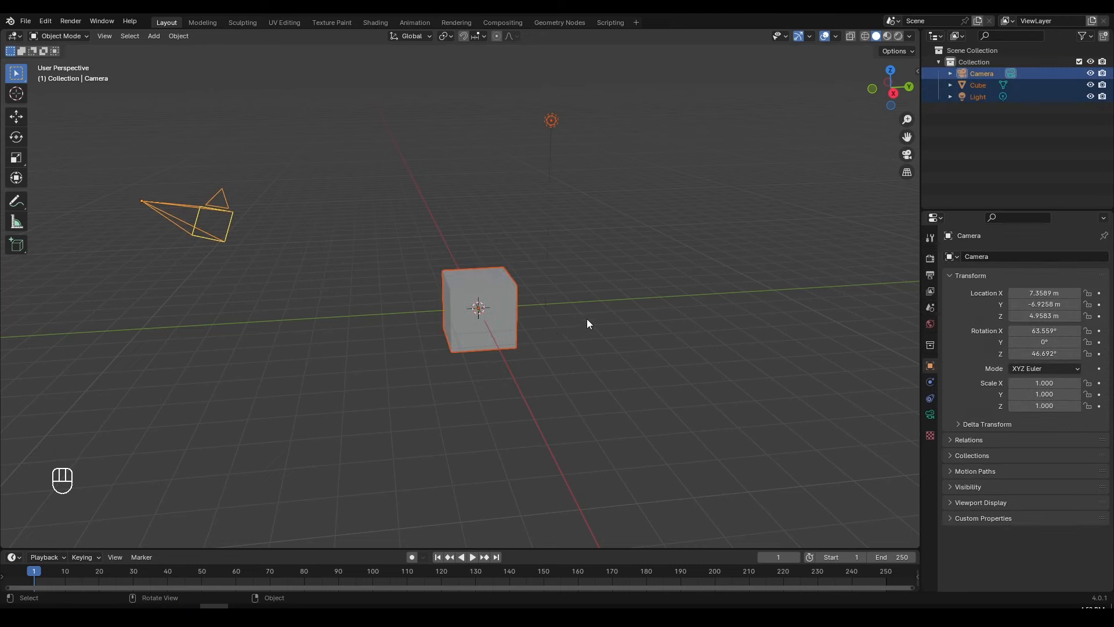
Deselect all objects and look around the cube from several angles.
{"action": "key", "text": "a"}
{"action": "key", "text": "a"}
{"action": "middle_click_drag", "start_coordinate": [532, 343], "coordinate": [437, 337]}
{"action": "middle_click_drag", "start_coordinate": [513, 318], "coordinate": [508, 344]}
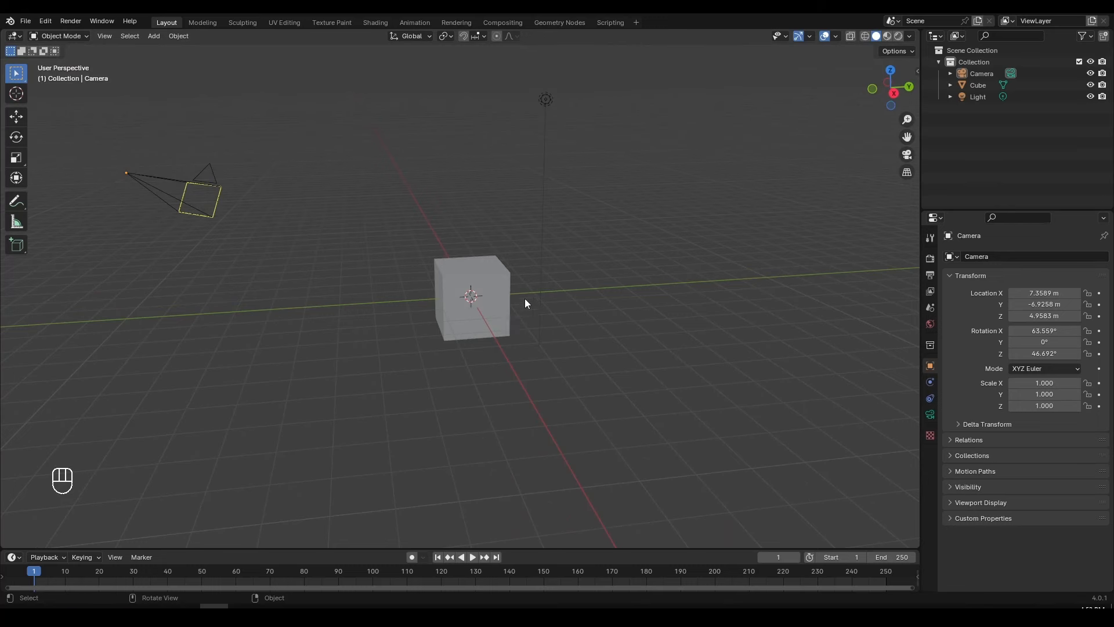
{"action": "middle_click_drag", "start_coordinate": [527, 303], "coordinate": [514, 263]}
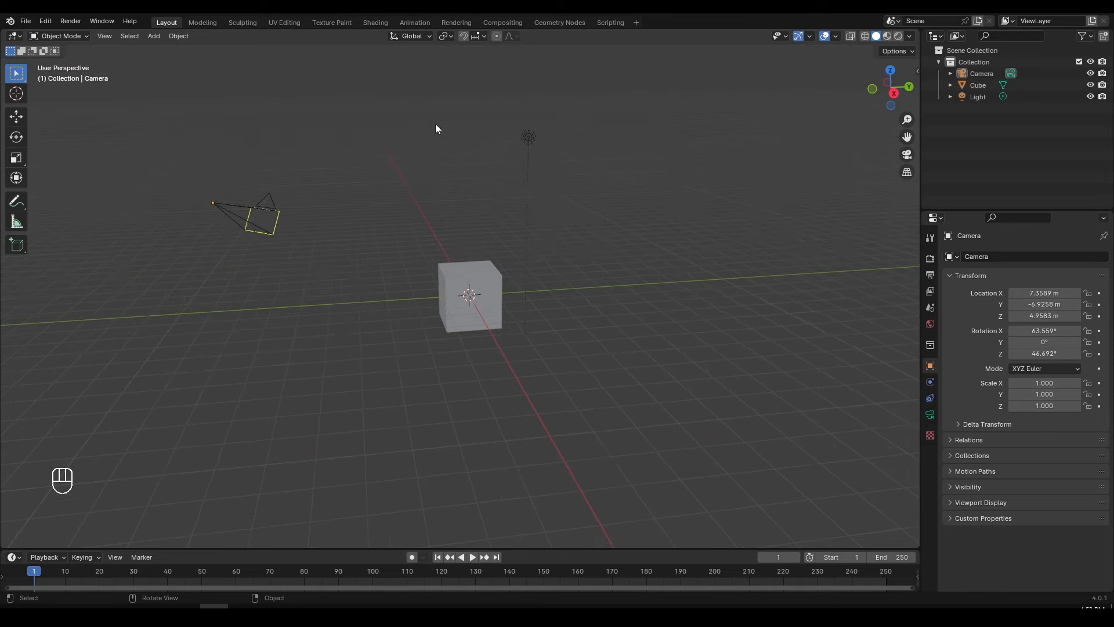
{"action": "middle_click_drag", "start_coordinate": [544, 227], "coordinate": [514, 270]}
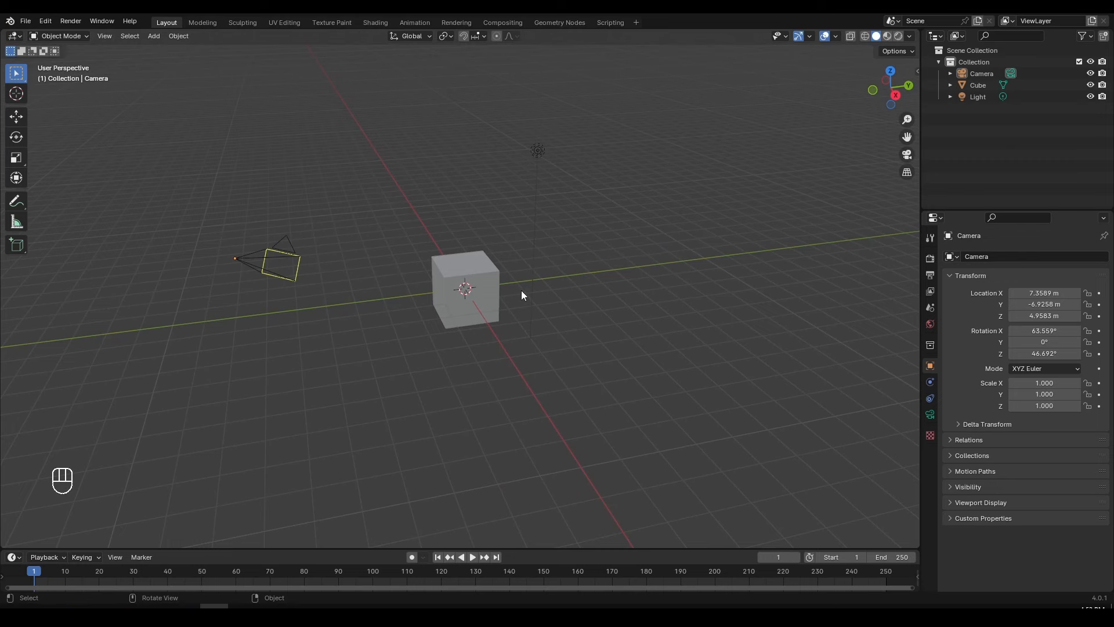
Switch the viewport to orthographic projection, inspect the cube closer, and return to perspective projection.
{"action": "key", "text": "KP_5"}
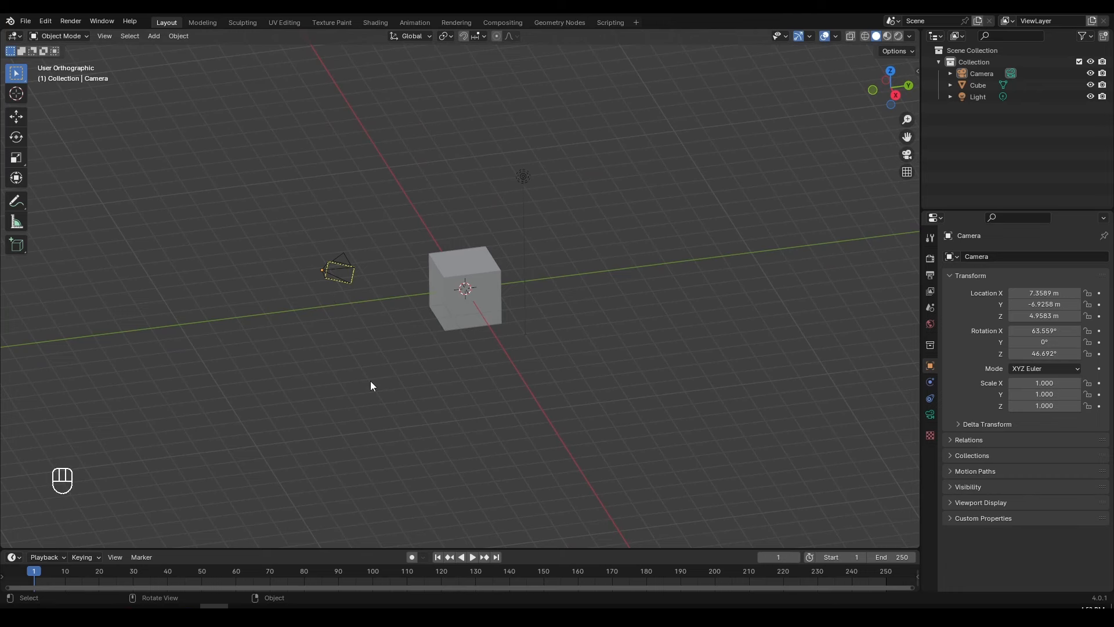
{"action": "scroll", "coordinate": [530, 350], "scroll_direction": "up", "scroll_amount": 4}
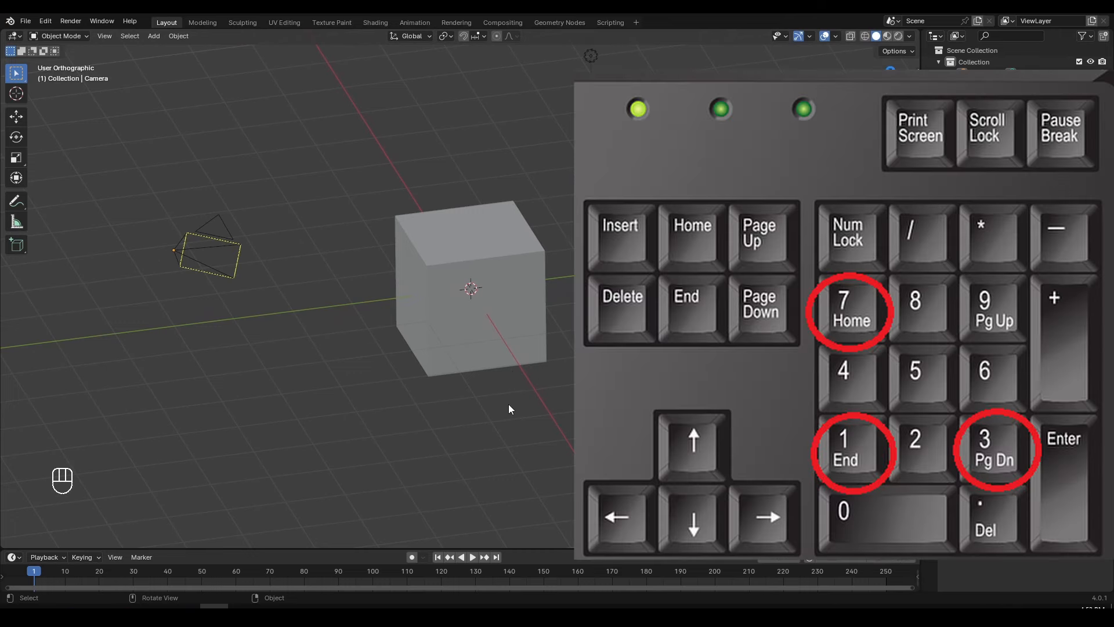
{"action": "scroll", "coordinate": [508, 403], "scroll_direction": "down", "scroll_amount": 2}
{"action": "middle_click_drag", "start_coordinate": [597, 345], "coordinate": [533, 333]}
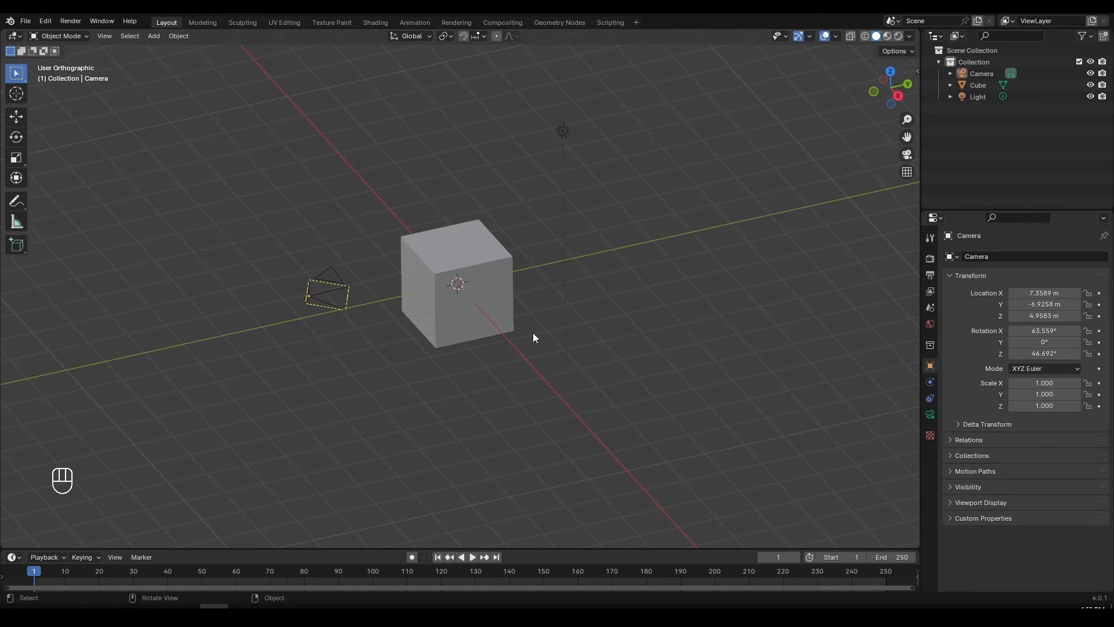
{"action": "key", "text": "KP_5"}
View the scene from the front in orthographic projection and examine the cube at different zoom levels.
{"action": "middle_click_drag", "start_coordinate": [570, 345], "coordinate": [602, 298]}
{"action": "key", "text": "KP_1"}
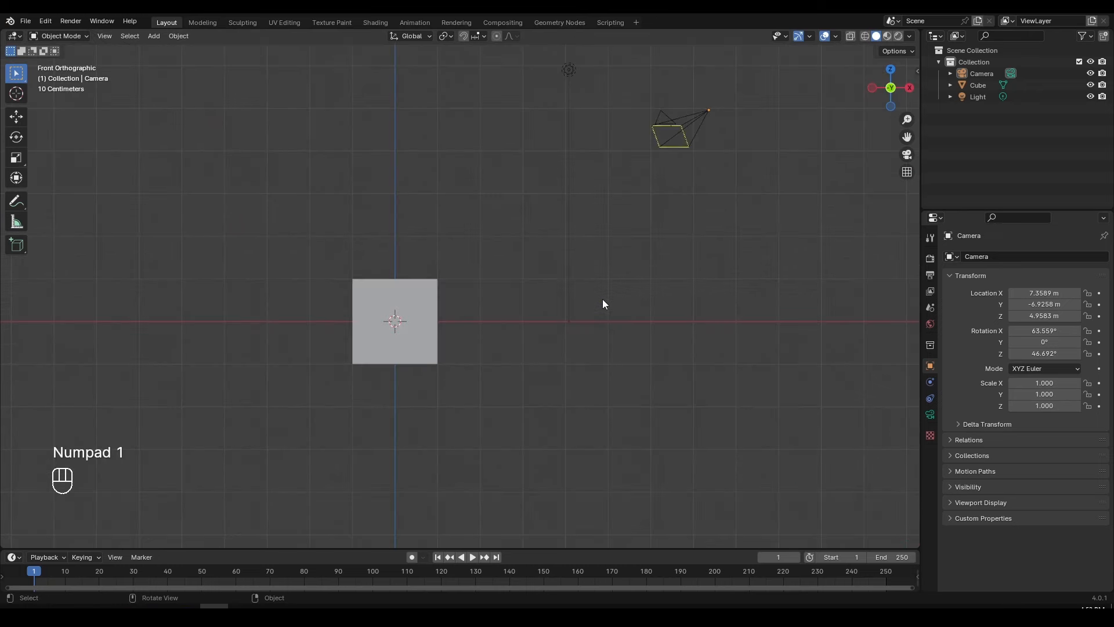
{"action": "key", "text": "KP_1"}
{"action": "scroll", "coordinate": [535, 268], "scroll_direction": "down", "scroll_amount": 4}
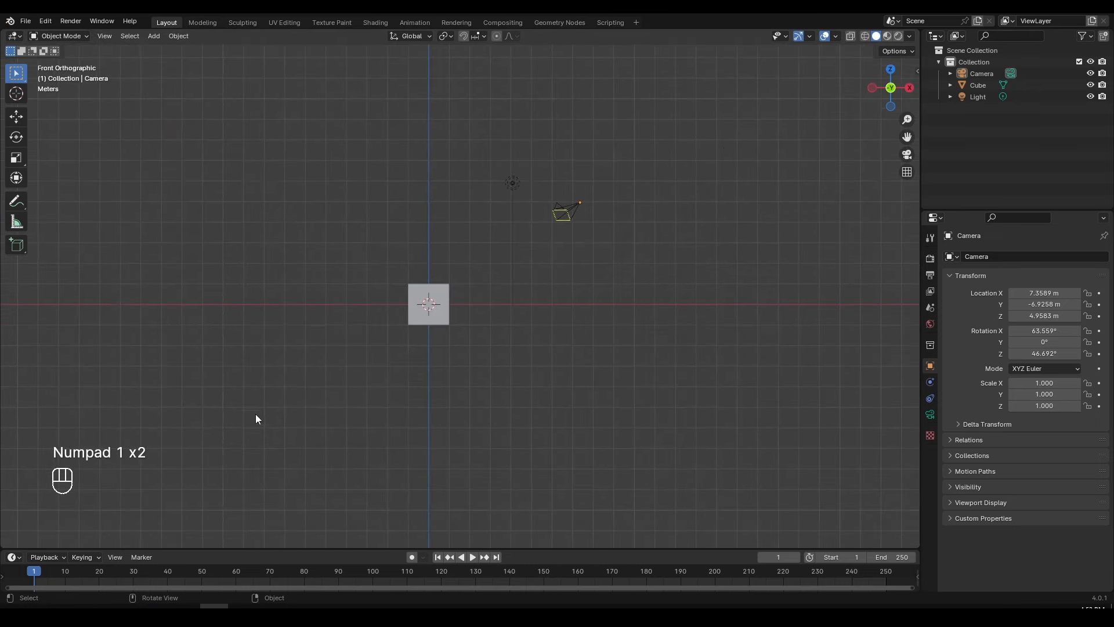
{"action": "scroll", "coordinate": [208, 361], "scroll_direction": "up", "scroll_amount": 5}
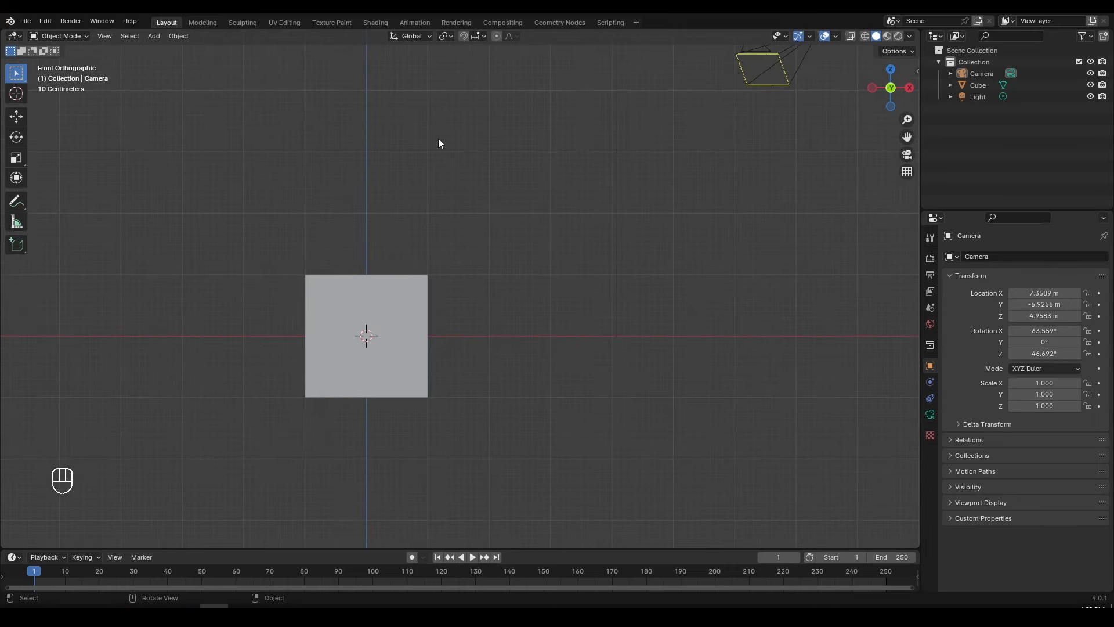
{"action": "scroll", "coordinate": [462, 290], "scroll_direction": "down", "scroll_amount": 5}
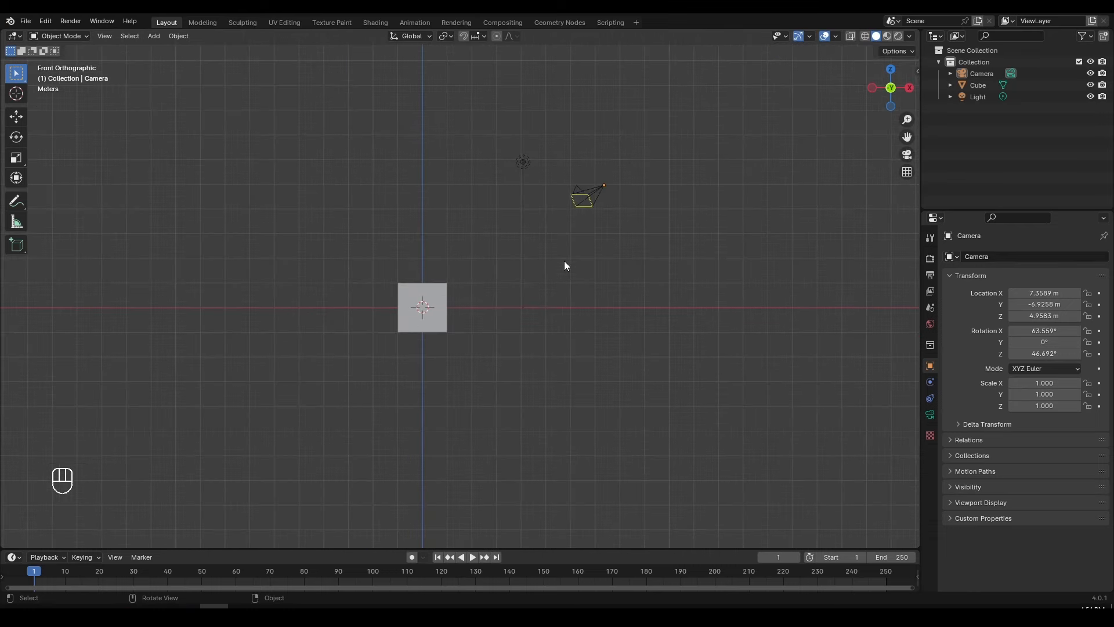
Cycle the viewport through the right, top and front orthographic views, ending on the top view.
{"action": "key", "text": "KP_3"}
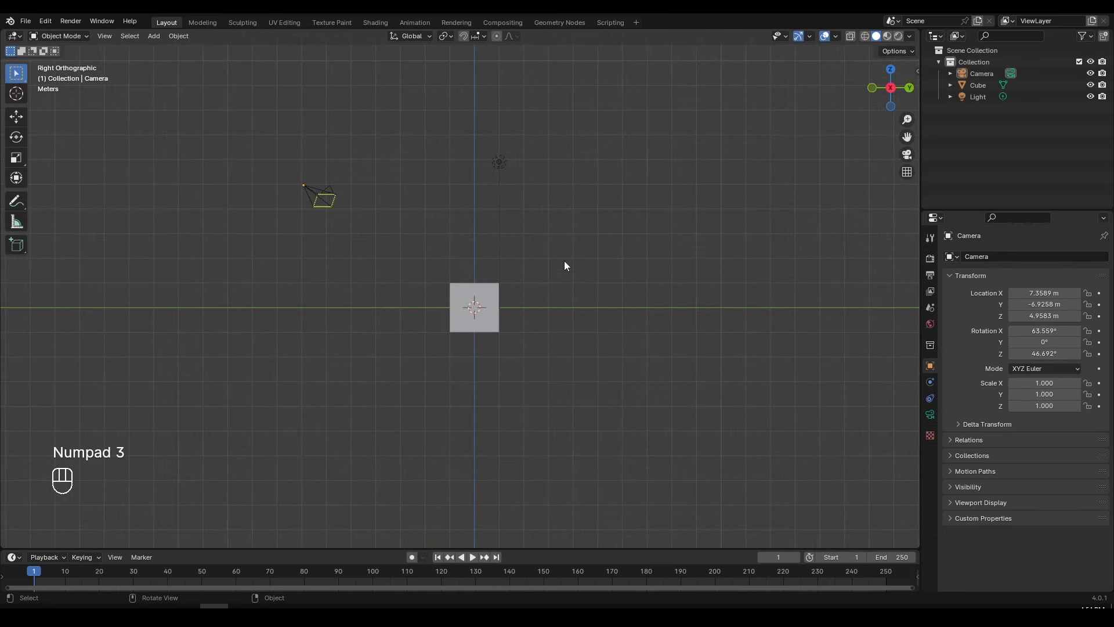
{"action": "key", "text": "KP_7"}
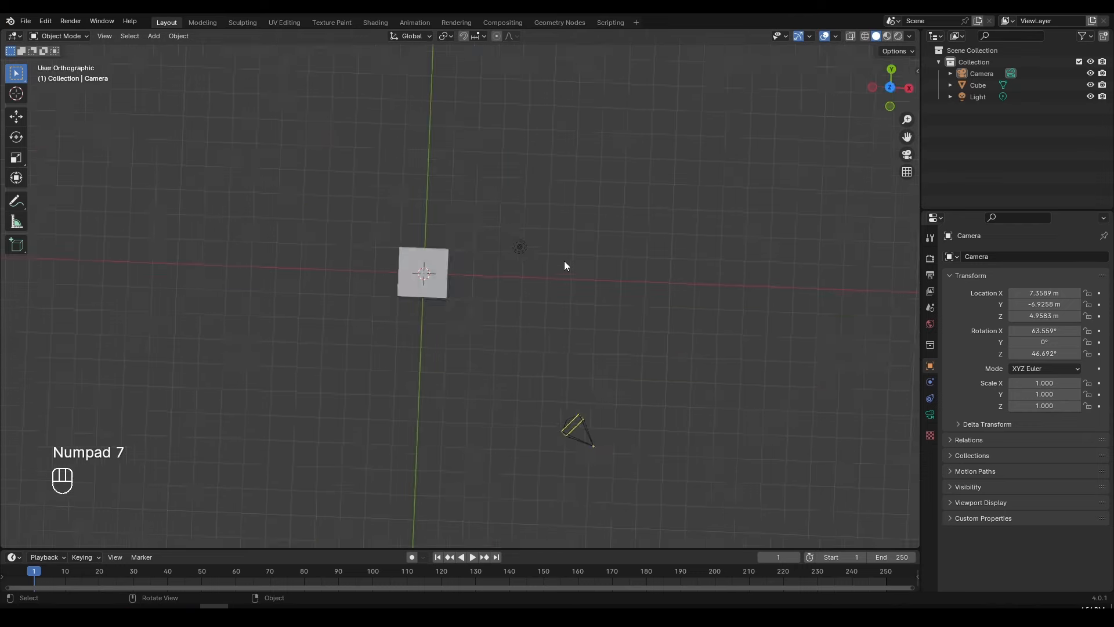
{"action": "scroll", "coordinate": [462, 289], "scroll_direction": "down", "scroll_amount": 3}
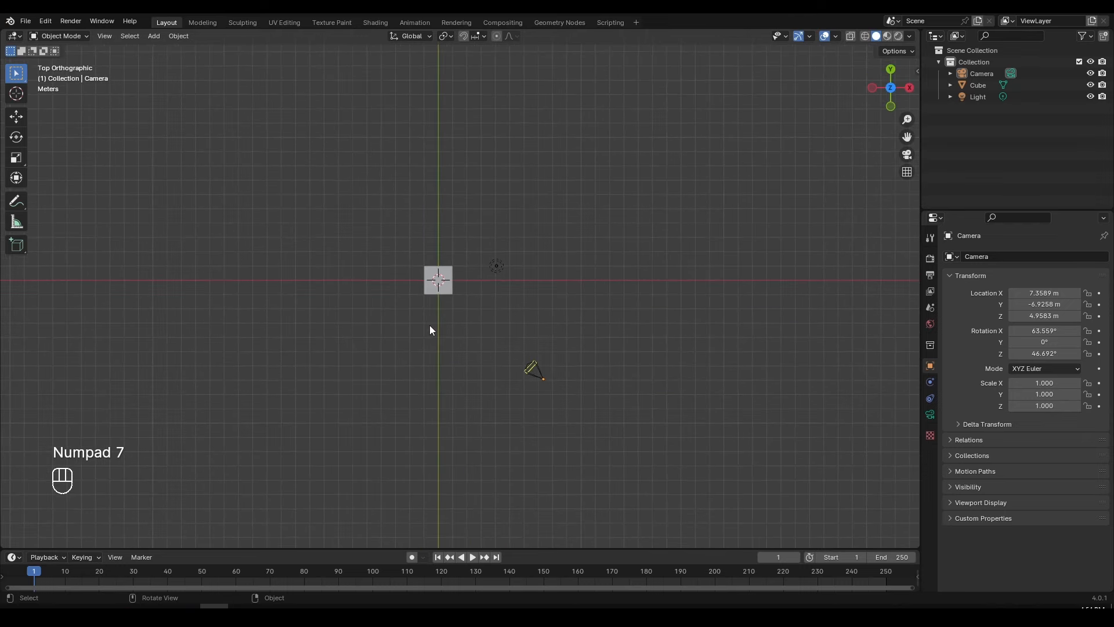
{"action": "key", "text": "KP_1"}
{"action": "key", "text": "KP_3"}
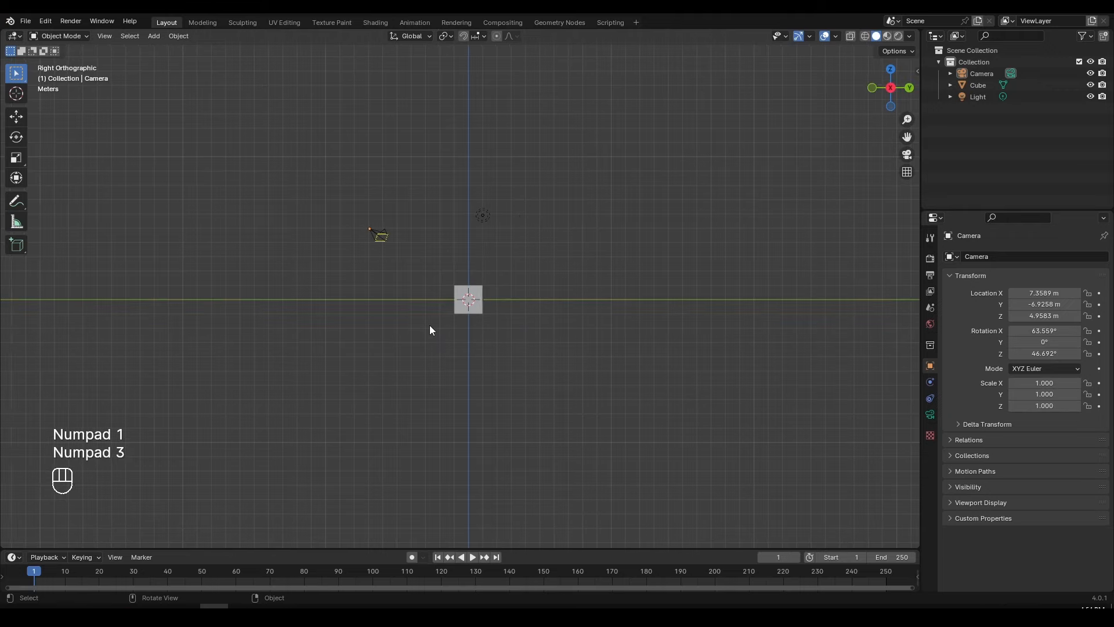
{"action": "key", "text": "KP_7"}
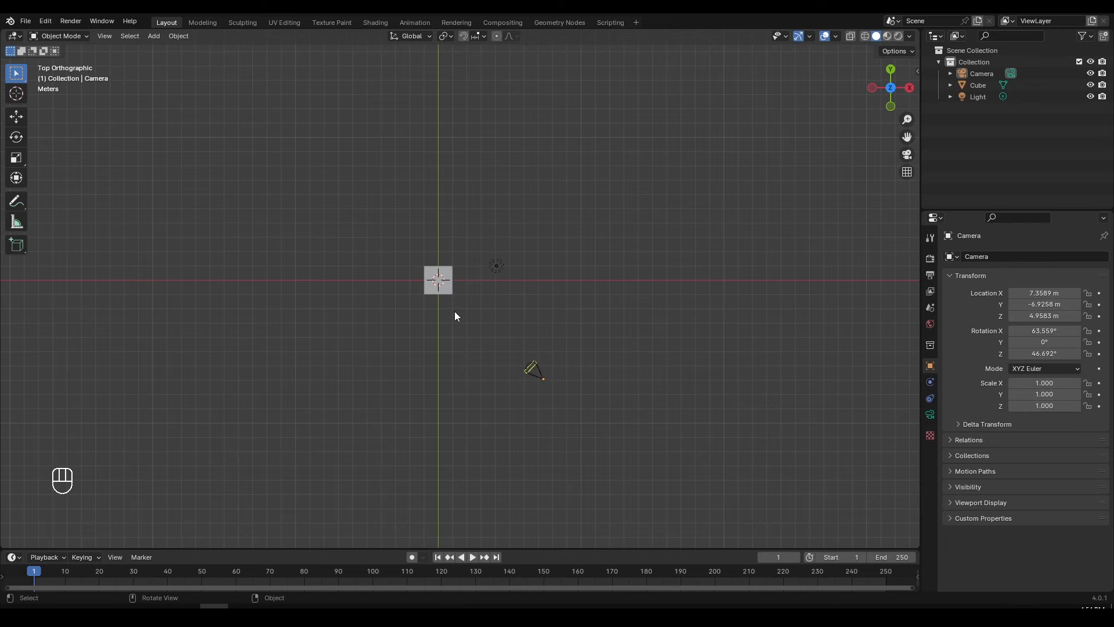
Return to the front view and show the opposite back, left and bottom orthographic views.
{"action": "key", "text": "KP_1"}
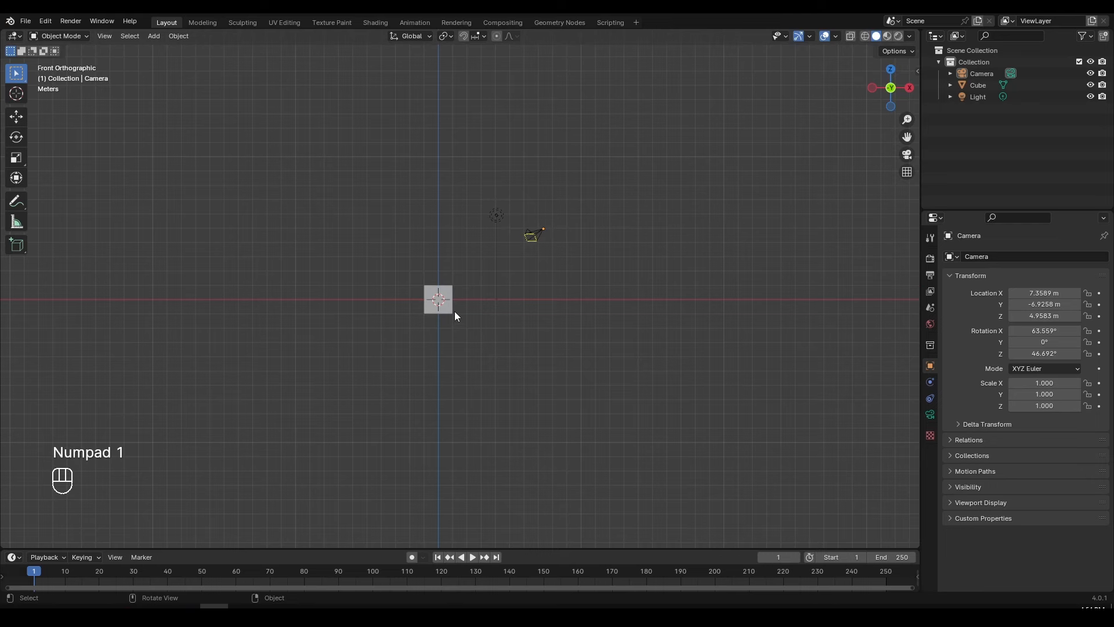
{"action": "key", "text": "ctrl"}
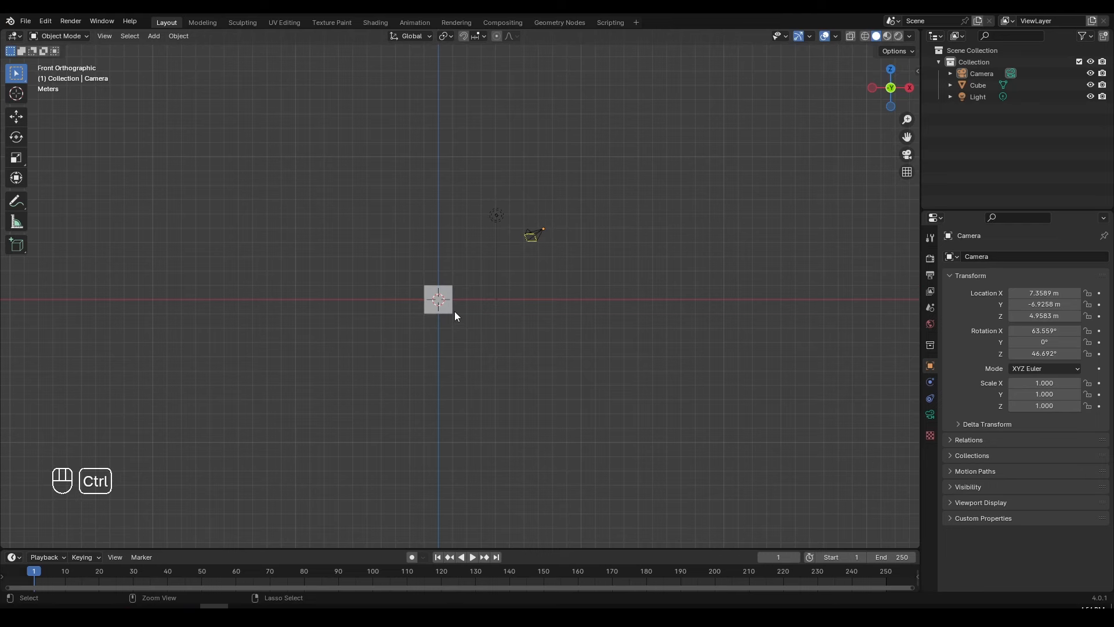
{"action": "key", "text": "ctrl+KP_1"}
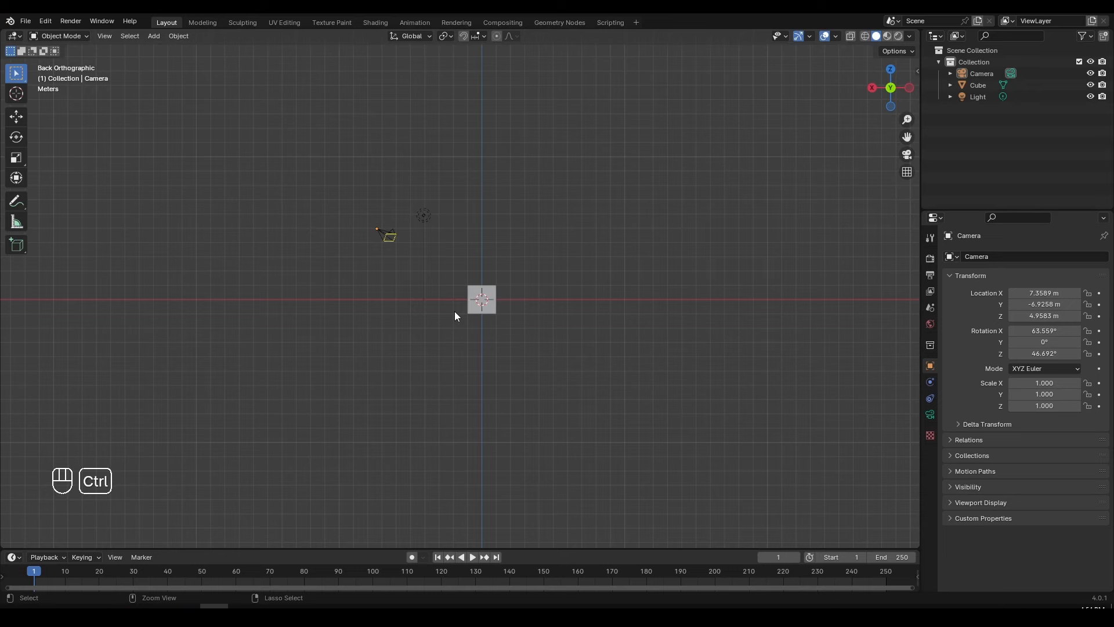
{"action": "key", "text": "ctrl+KP_3"}
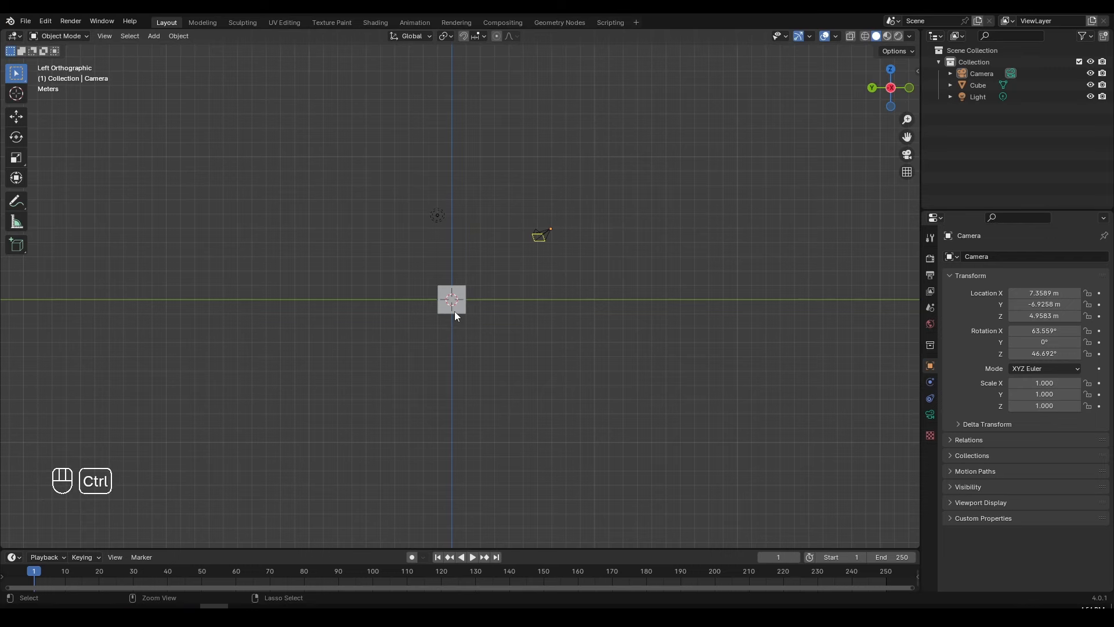
{"action": "key", "text": "ctrl+KP_7"}
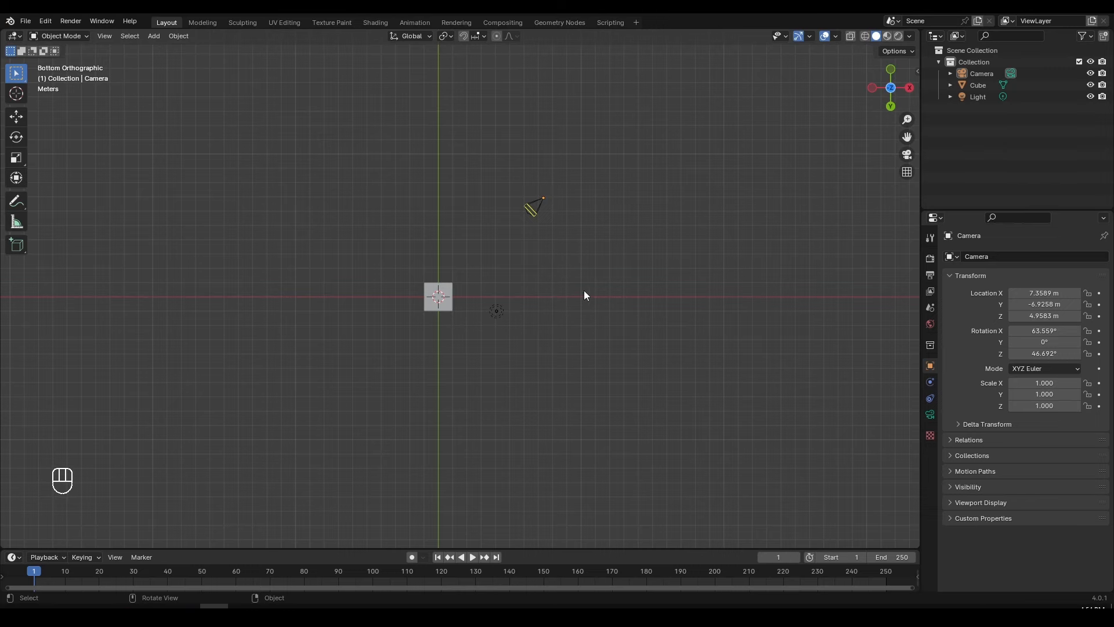
Return to a perspective view and practise moving and rotating it with the viewport's on-screen navigation gizmos.
{"action": "middle_click_drag", "start_coordinate": [601, 290], "coordinate": [316, 350]}
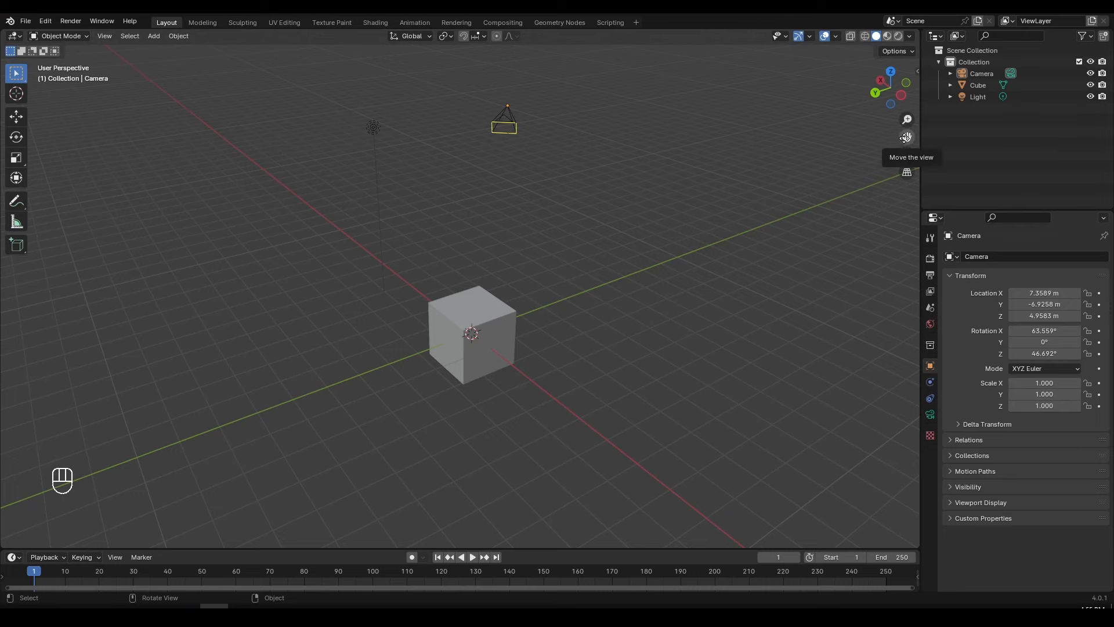
{"action": "left_click_drag", "start_coordinate": [906, 137], "coordinate": [881, 173]}
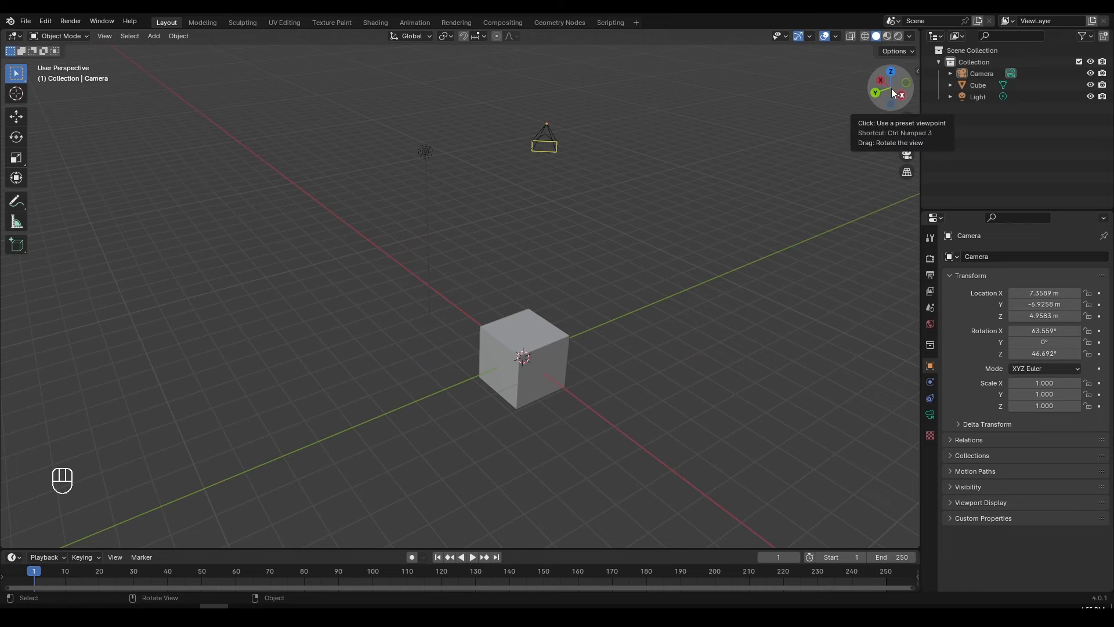
{"action": "left_click_drag", "start_coordinate": [892, 88], "coordinate": [986, 157]}
{"action": "left_click_drag", "start_coordinate": [908, 138], "coordinate": [1000, 75]}
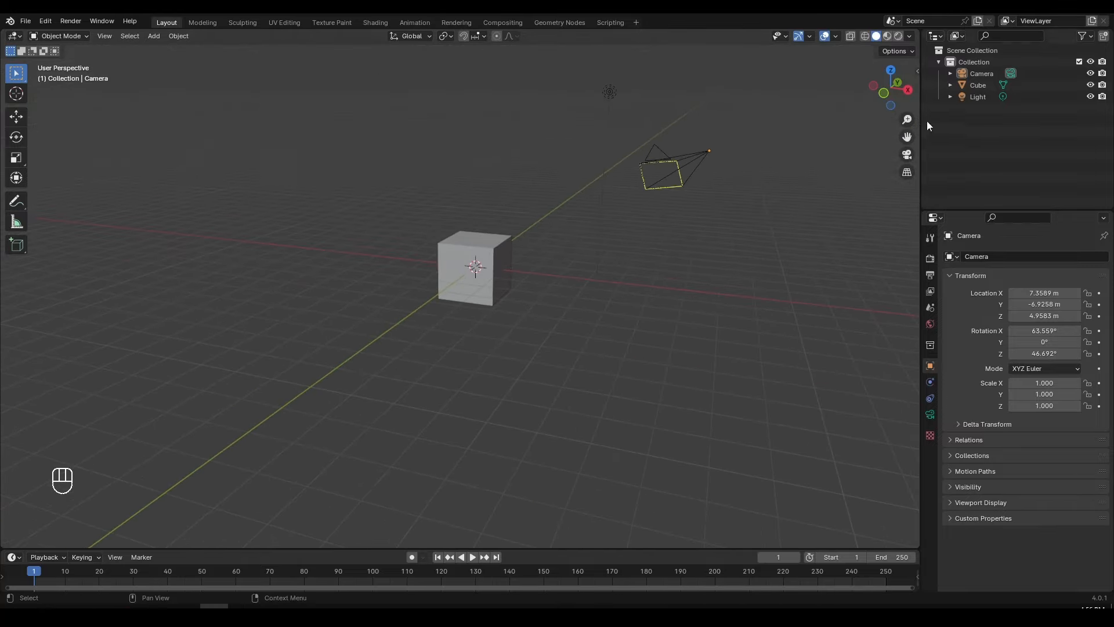
{"action": "left_click_drag", "start_coordinate": [890, 88], "coordinate": [583, 276]}
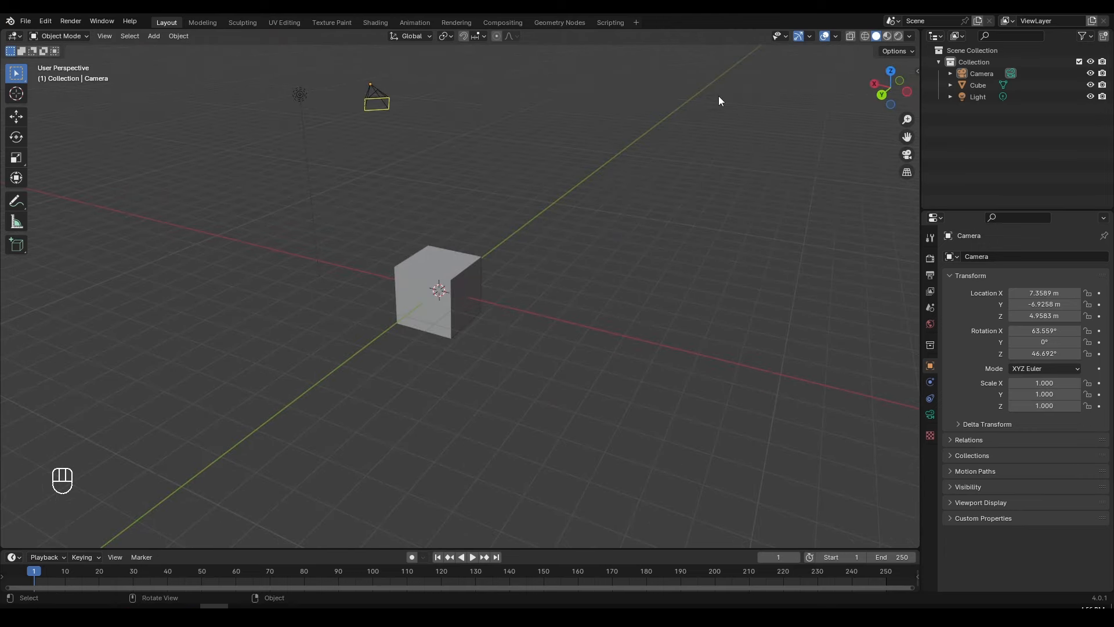
Use the axis gizmo to show the top, right and back orthographic views in turn.
{"action": "left_click", "coordinate": [891, 76]}
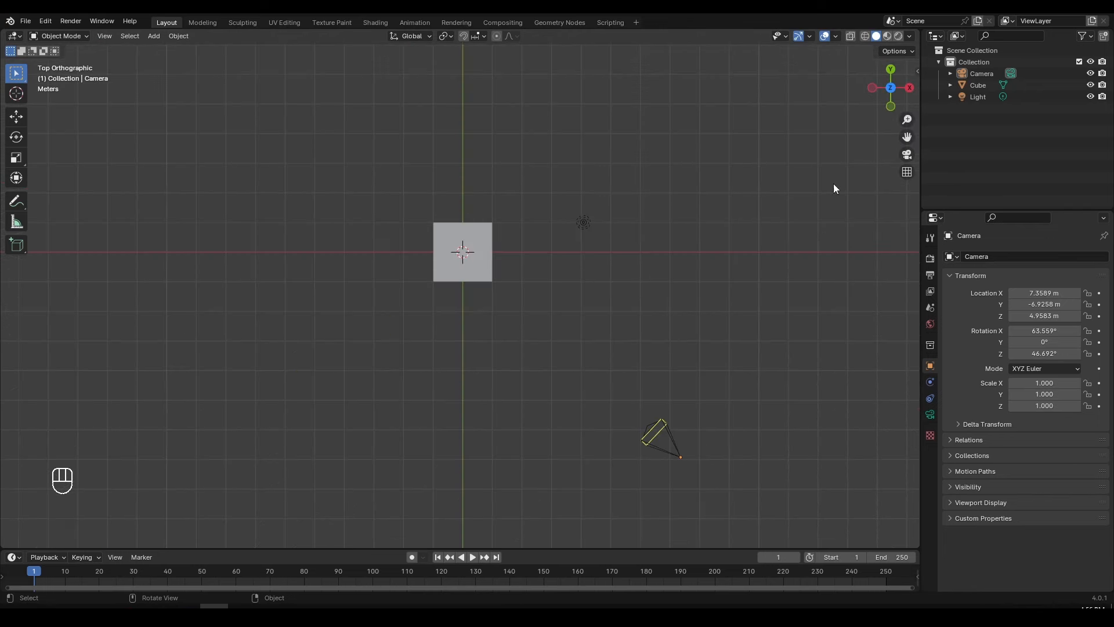
{"action": "left_click", "coordinate": [910, 88]}
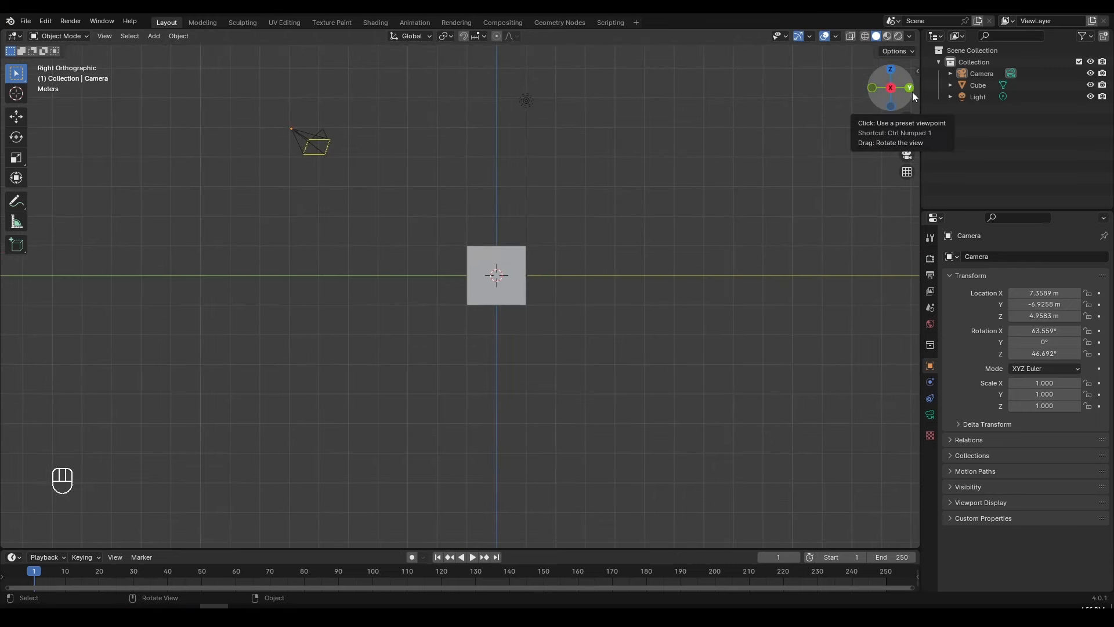
{"action": "left_click", "coordinate": [911, 90]}
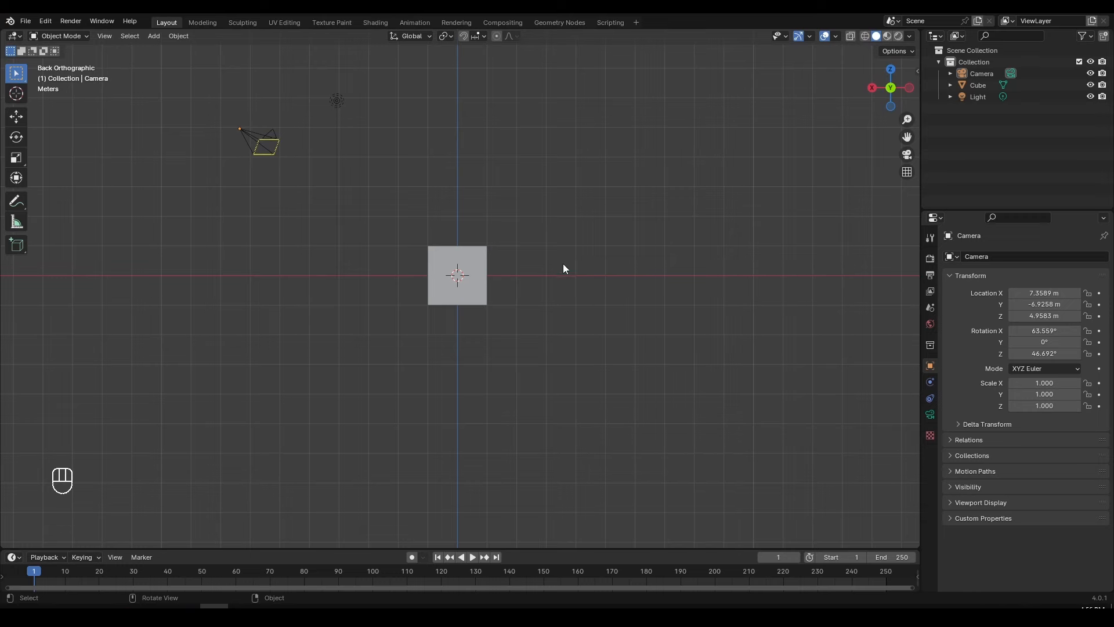
Return the viewport to a perspective view showing the cube, camera and light from farther out.
{"action": "middle_click_drag", "start_coordinate": [563, 268], "coordinate": [548, 318]}
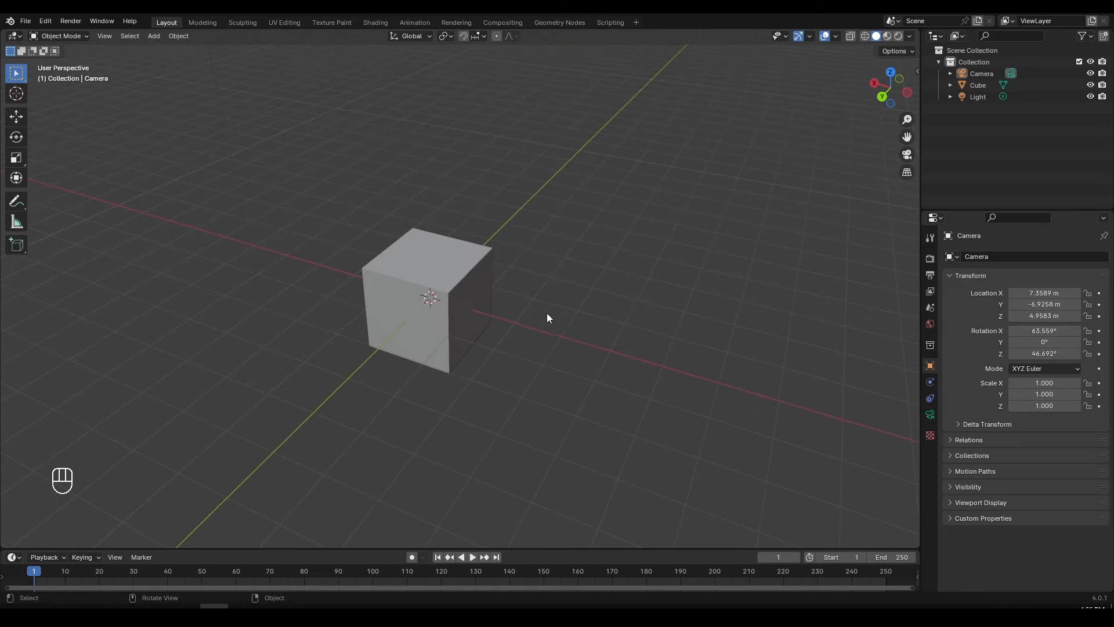
{"action": "scroll", "coordinate": [546, 312], "scroll_direction": "down", "scroll_amount": 2}
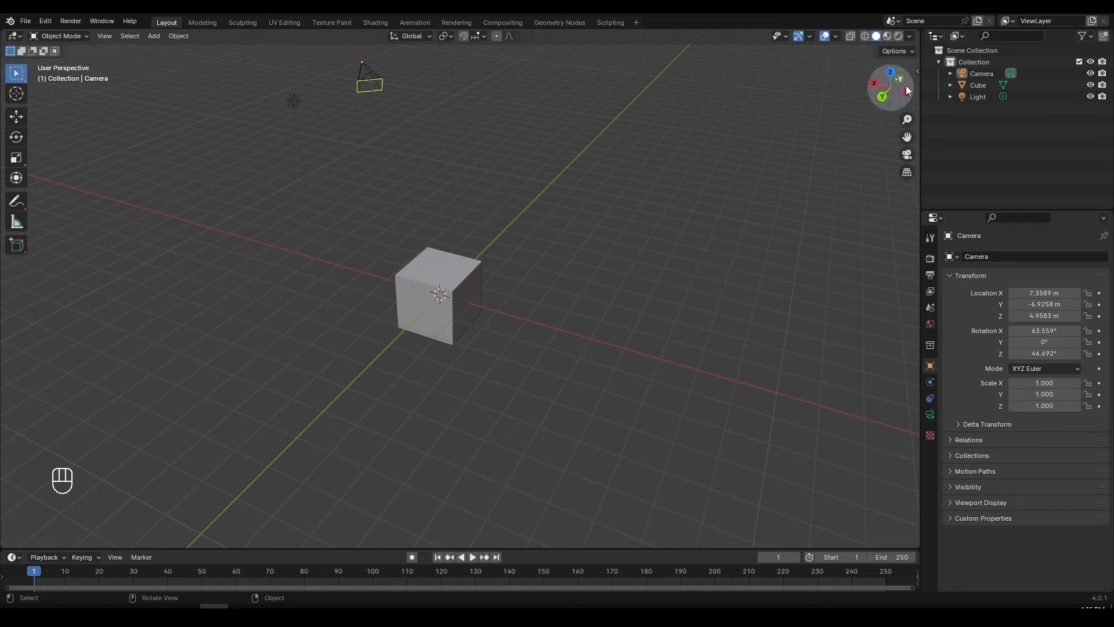
{"action": "middle_click_drag", "start_coordinate": [624, 326], "coordinate": [668, 308]}
Open the program preferences, clear the add-on search and look through the Keymap settings.
{"action": "left_click", "coordinate": [44, 23]}
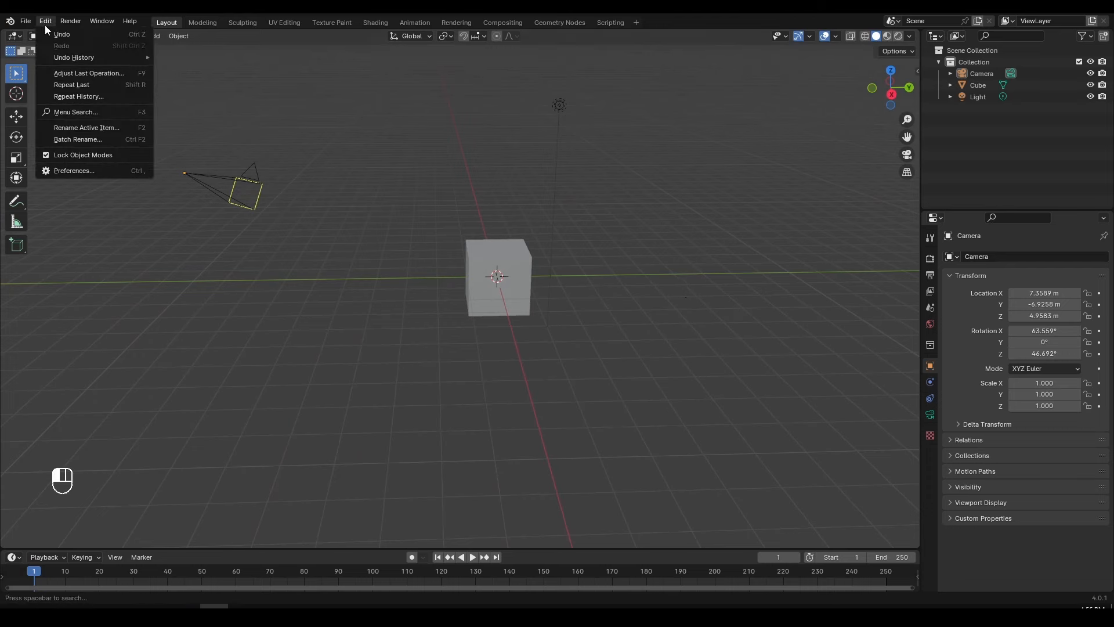
{"action": "left_click", "coordinate": [85, 170]}
{"action": "left_click_drag", "start_coordinate": [206, 15], "coordinate": [338, 54]}
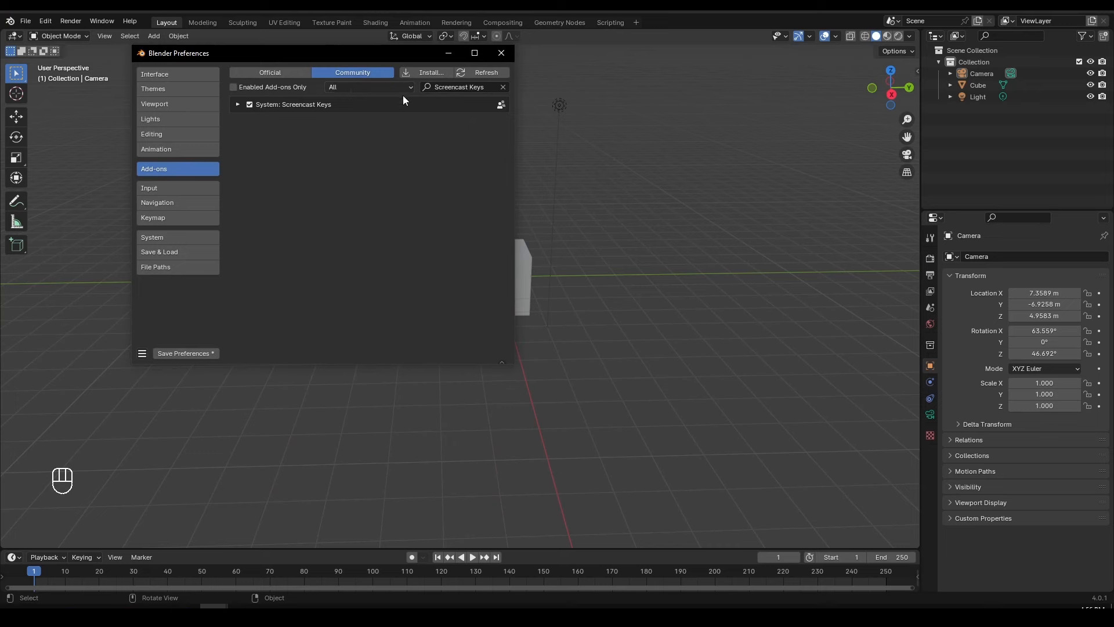
{"action": "left_click", "coordinate": [502, 86]}
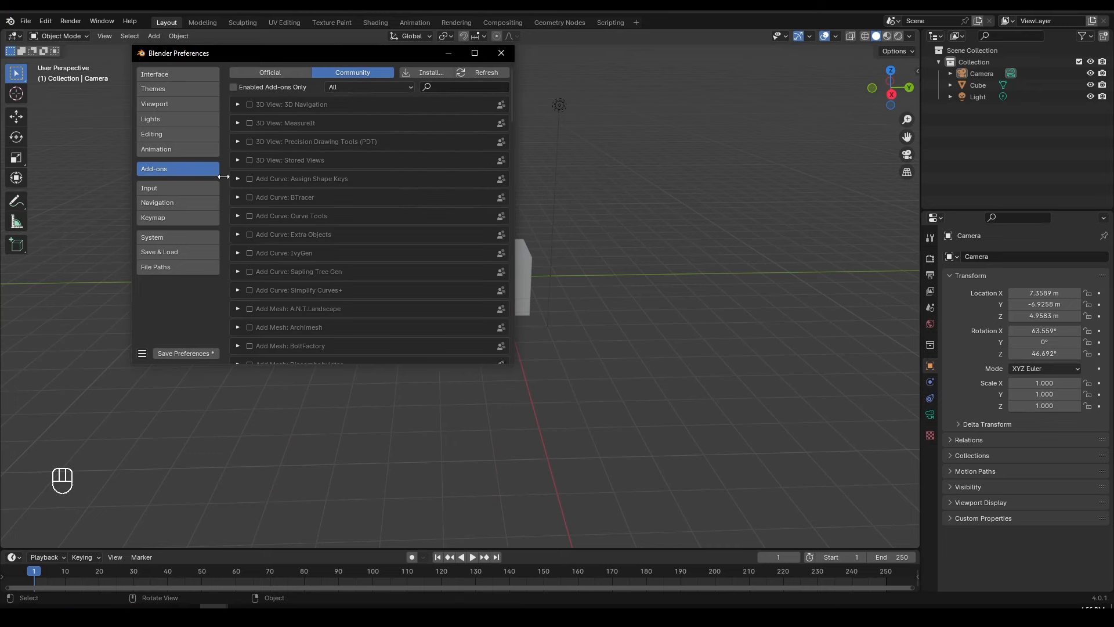
{"action": "left_click", "coordinate": [193, 220]}
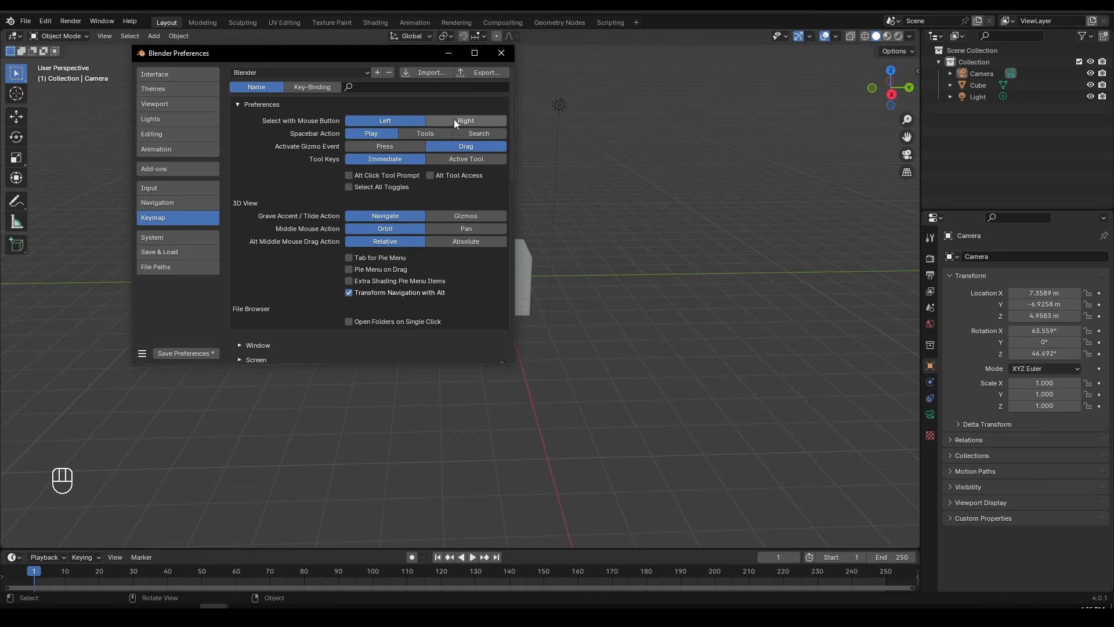
{"action": "left_click_drag", "start_coordinate": [358, 57], "coordinate": [277, 120]}
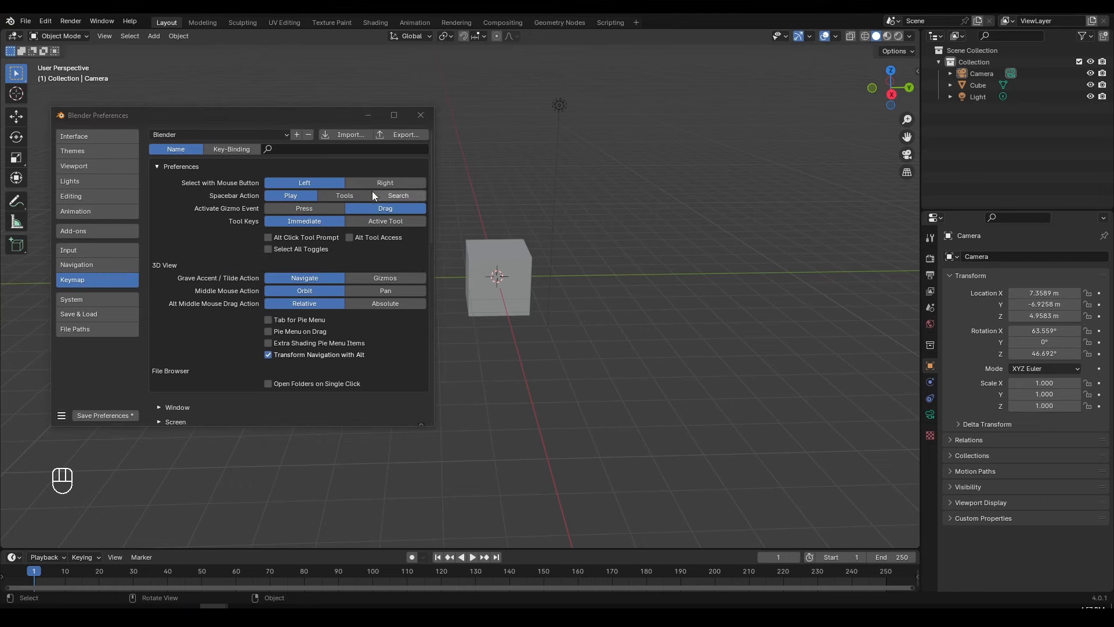
{"action": "scroll", "coordinate": [329, 287], "scroll_direction": "down", "scroll_amount": 3}
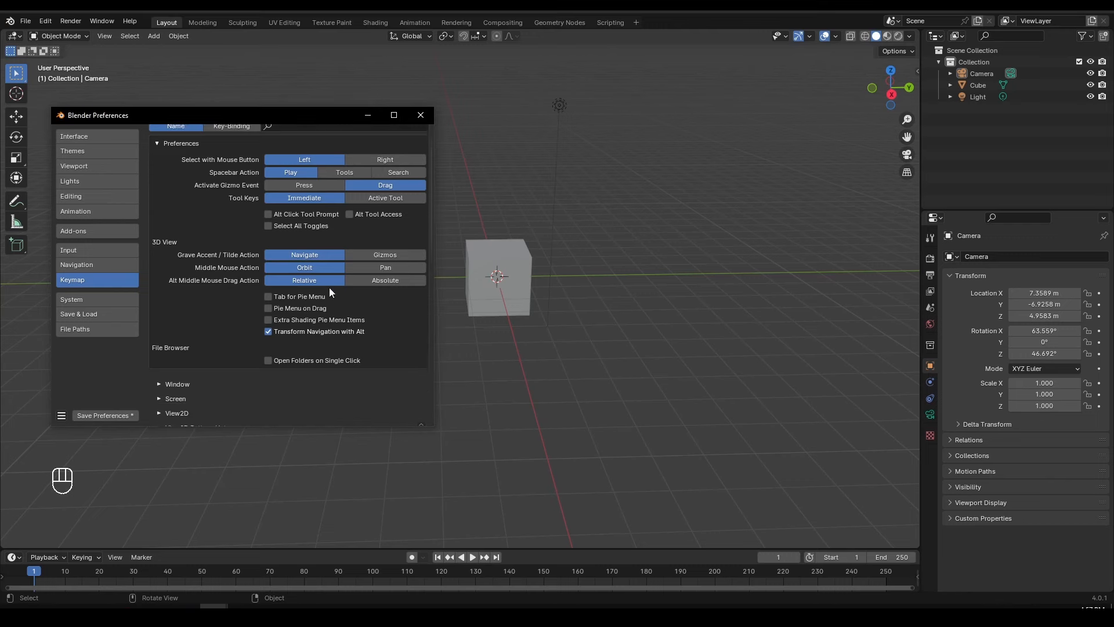
Enable Emulate Numpad and Emulate 3 Button Mouse in the Input preferences, test orbiting the view, and minimize the preferences window.
{"action": "left_click", "coordinate": [110, 249]}
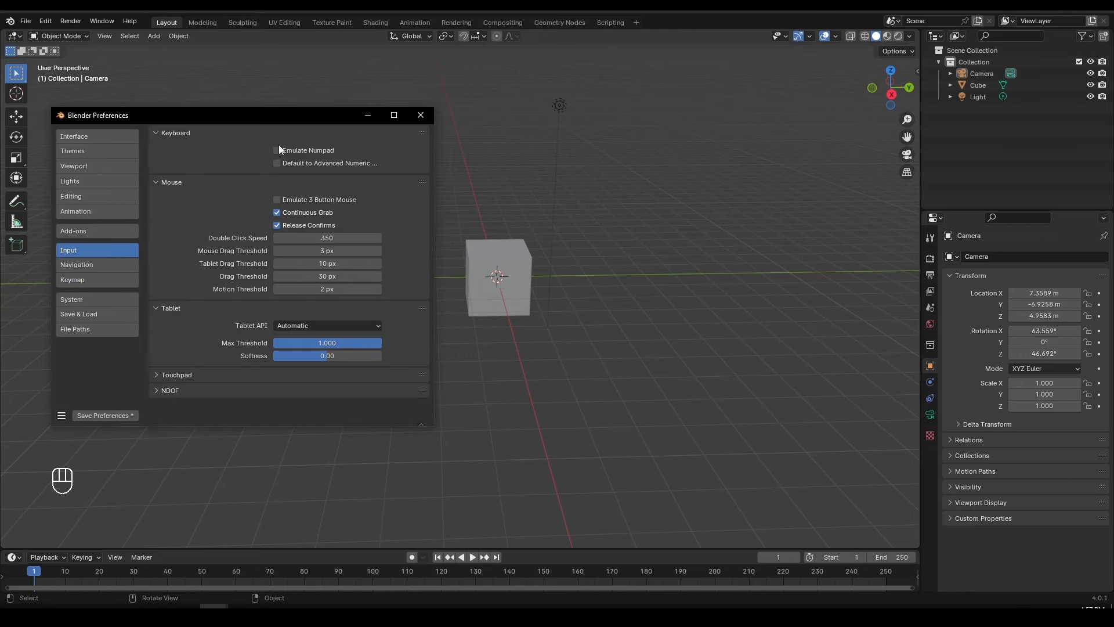
{"action": "left_click", "coordinate": [277, 201]}
{"action": "left_click_drag", "start_coordinate": [557, 307], "coordinate": [538, 311], "text": "alt"}
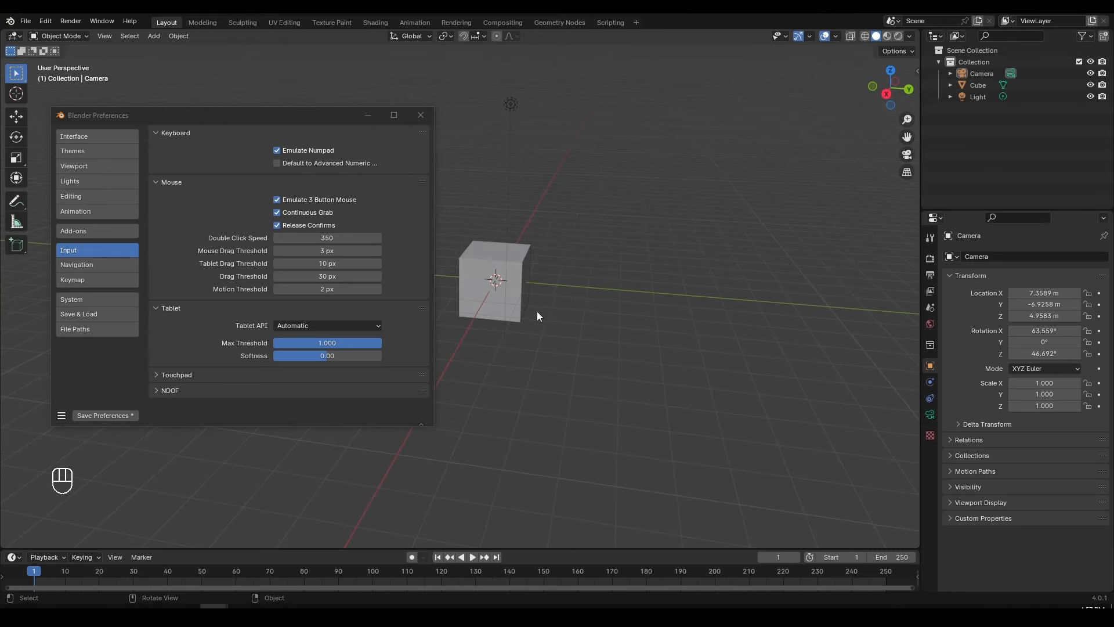
{"action": "left_click_drag", "start_coordinate": [636, 229], "coordinate": [428, 159], "text": "alt"}
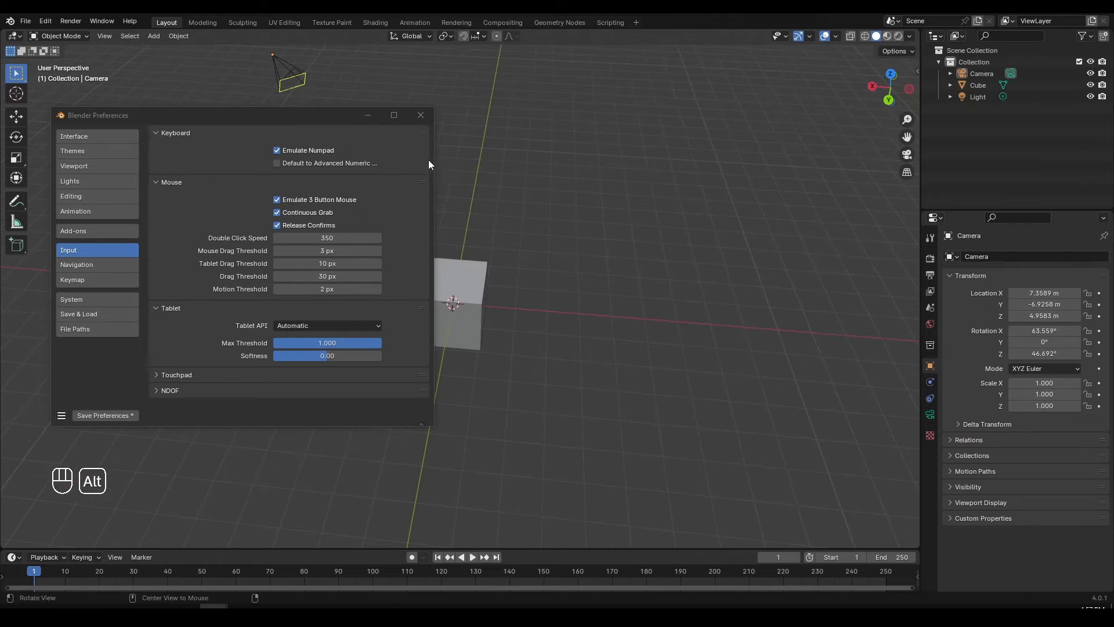
{"action": "left_click_drag", "start_coordinate": [322, 120], "coordinate": [307, 109]}
{"action": "left_click", "coordinate": [347, 113]}
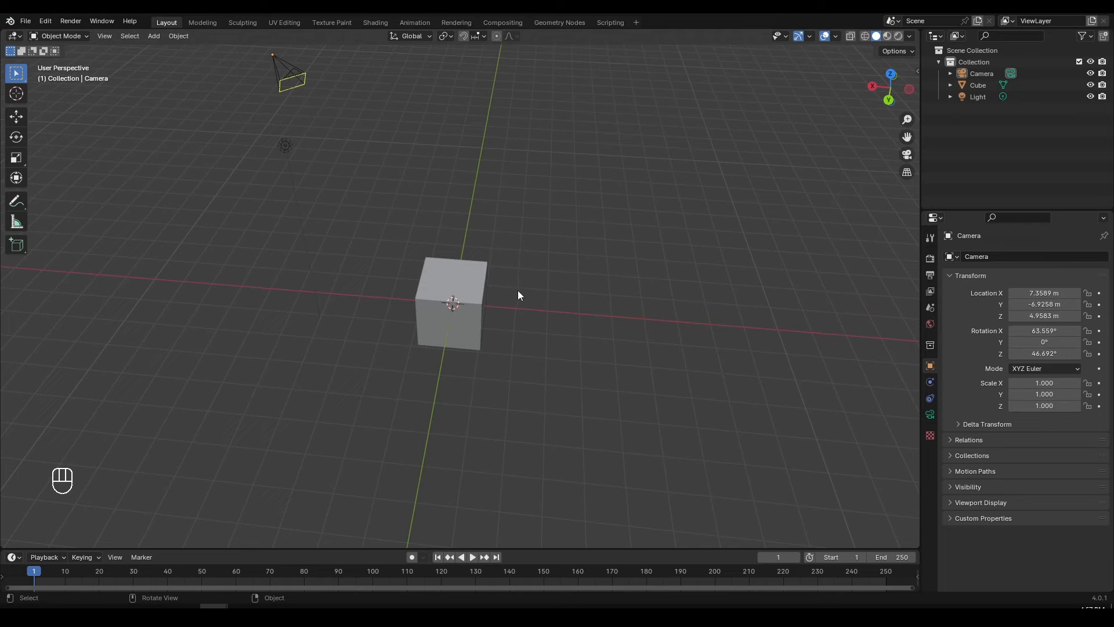
Practise orbiting the view around the cube and review the Input preferences again, leaving the preferences window minimized.
{"action": "key", "text": "alt"}
{"action": "middle_click_drag", "start_coordinate": [572, 275], "coordinate": [243, 502]}
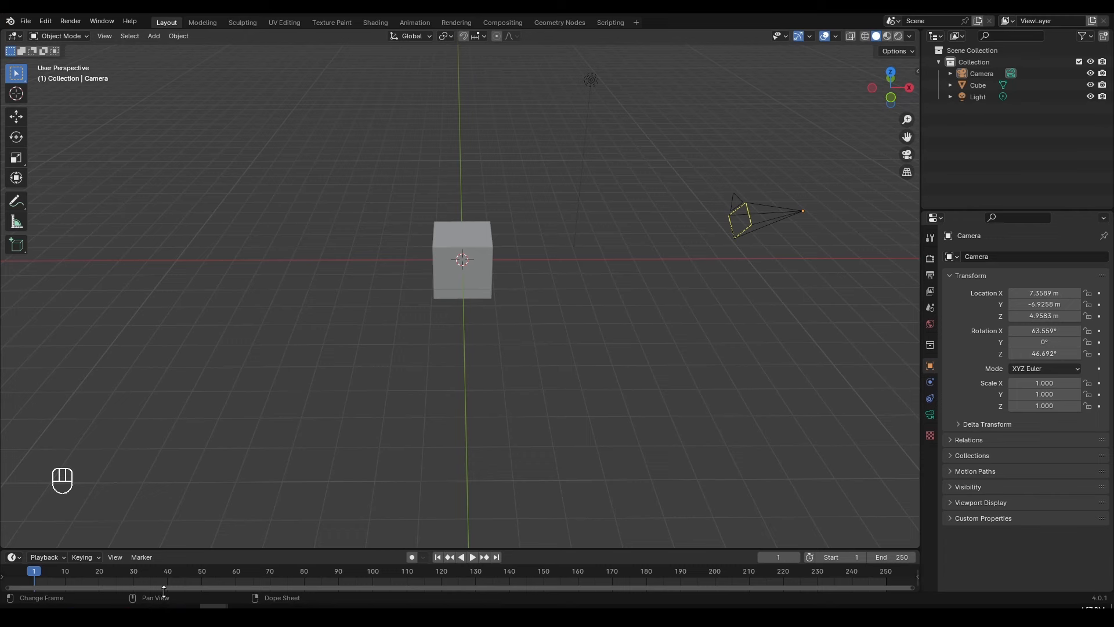
{"action": "key", "text": "ctrl+comma"}
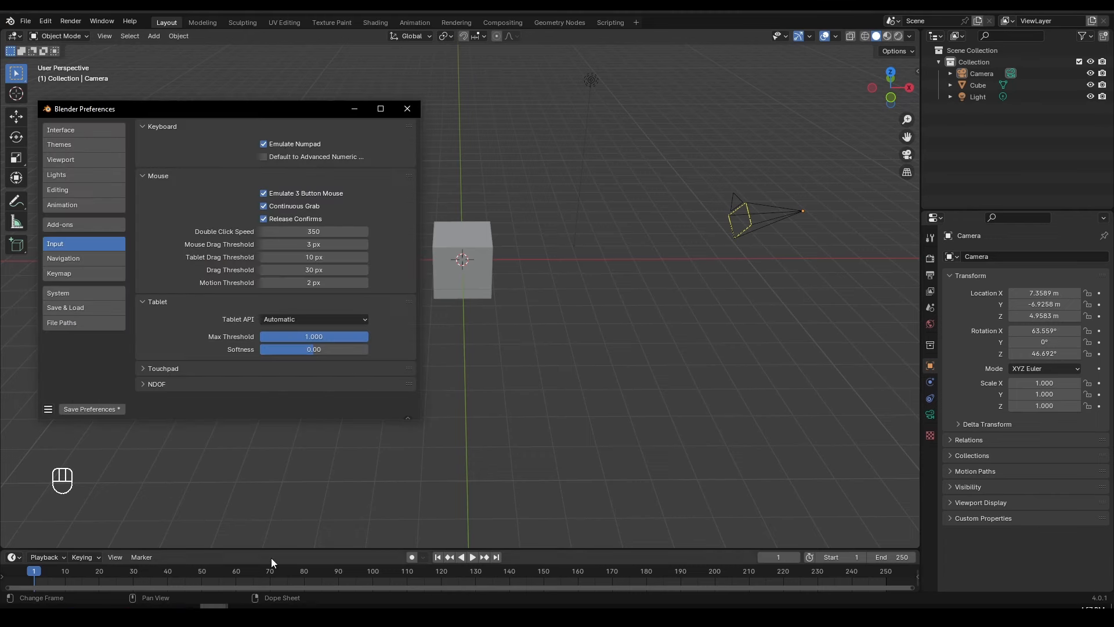
{"action": "left_click", "coordinate": [352, 112]}
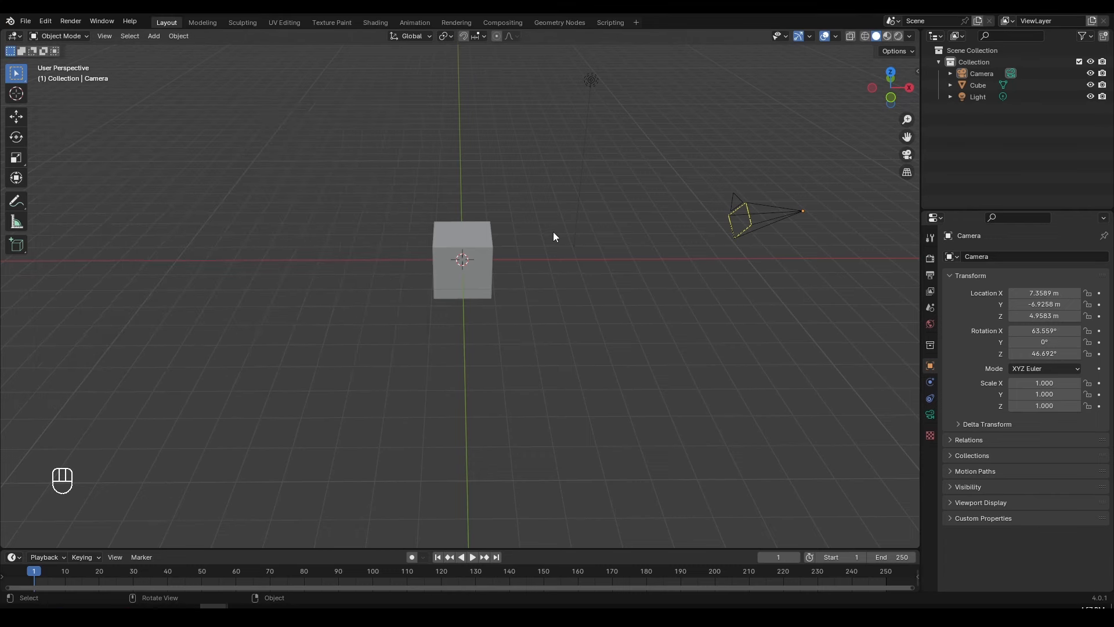
{"action": "key", "text": "ctrl+comma"}
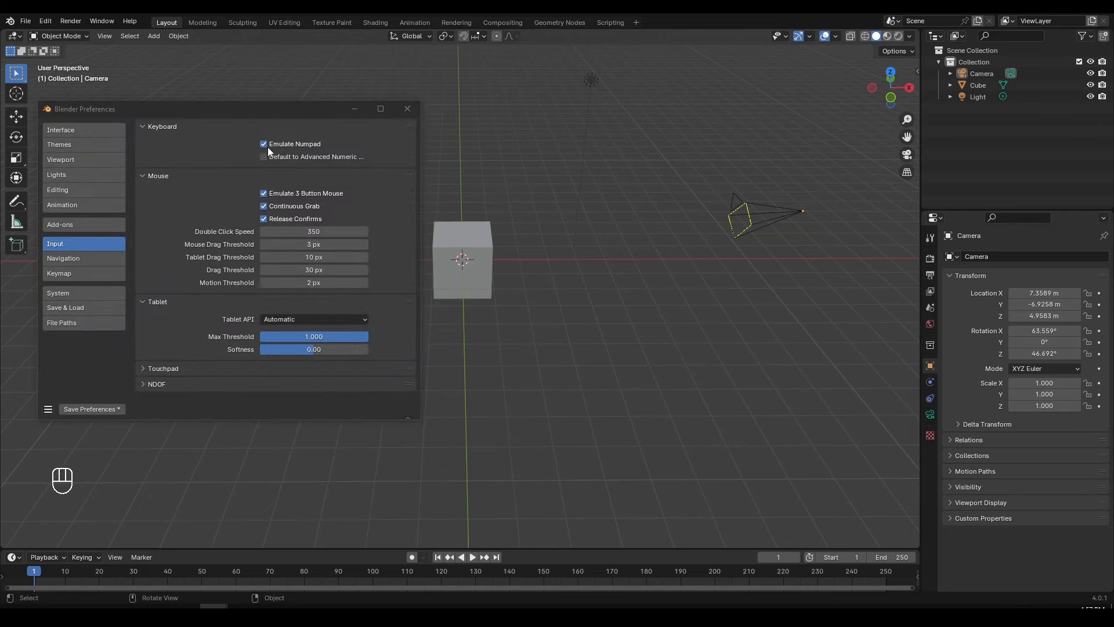
{"action": "middle_click_drag", "start_coordinate": [582, 337], "coordinate": [562, 290]}
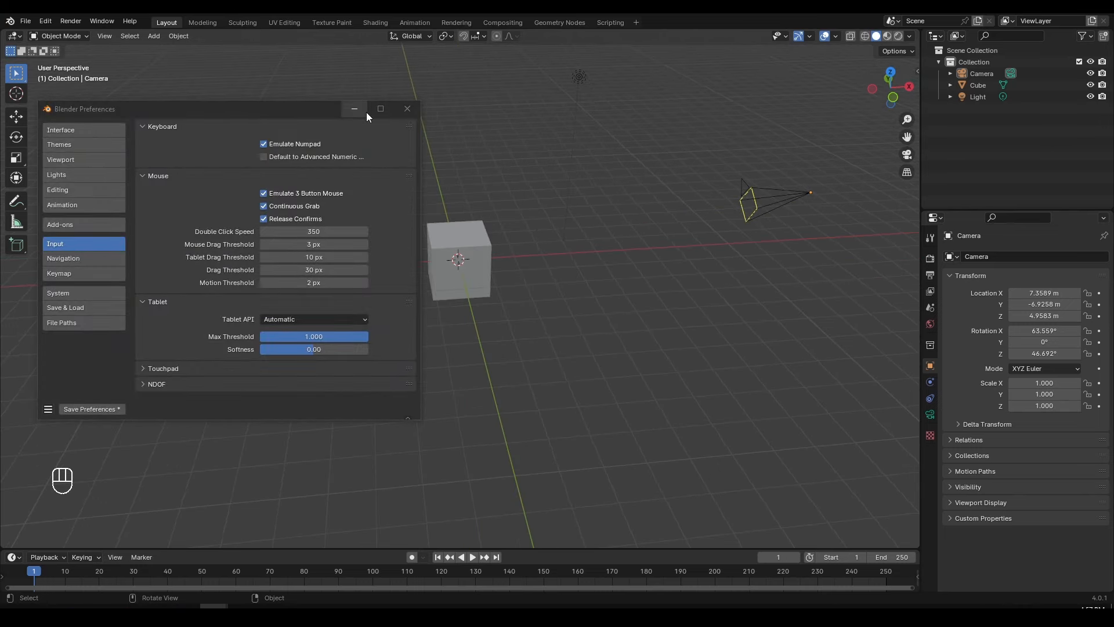
{"action": "left_click", "coordinate": [355, 109]}
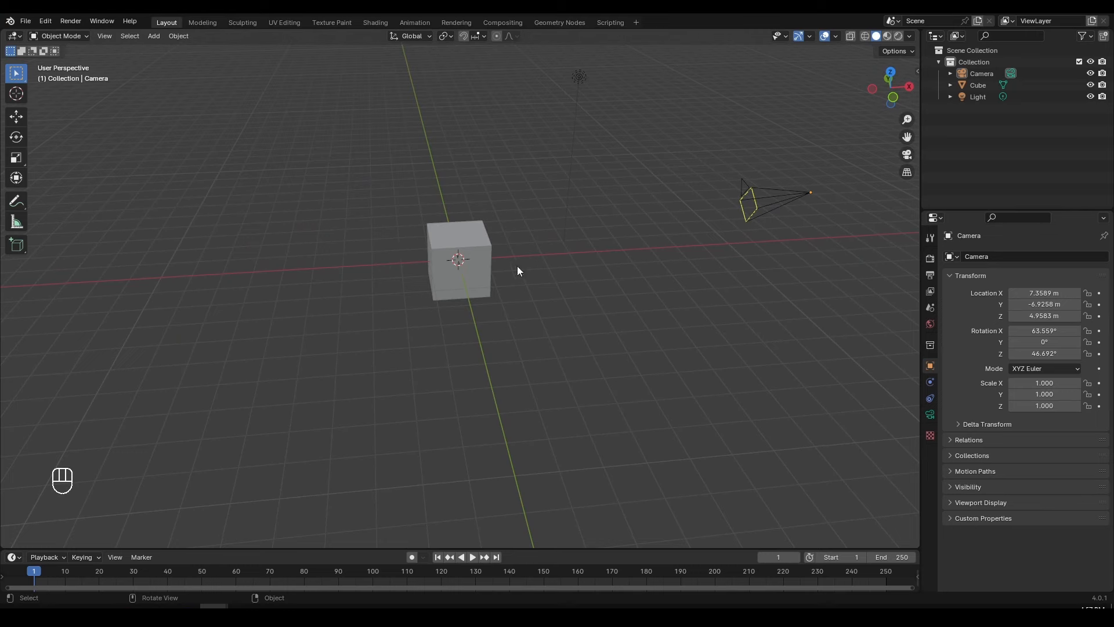
Show the front, right and top orthographic views in turn and go back to a perspective view.
{"action": "key", "text": "KP_1"}
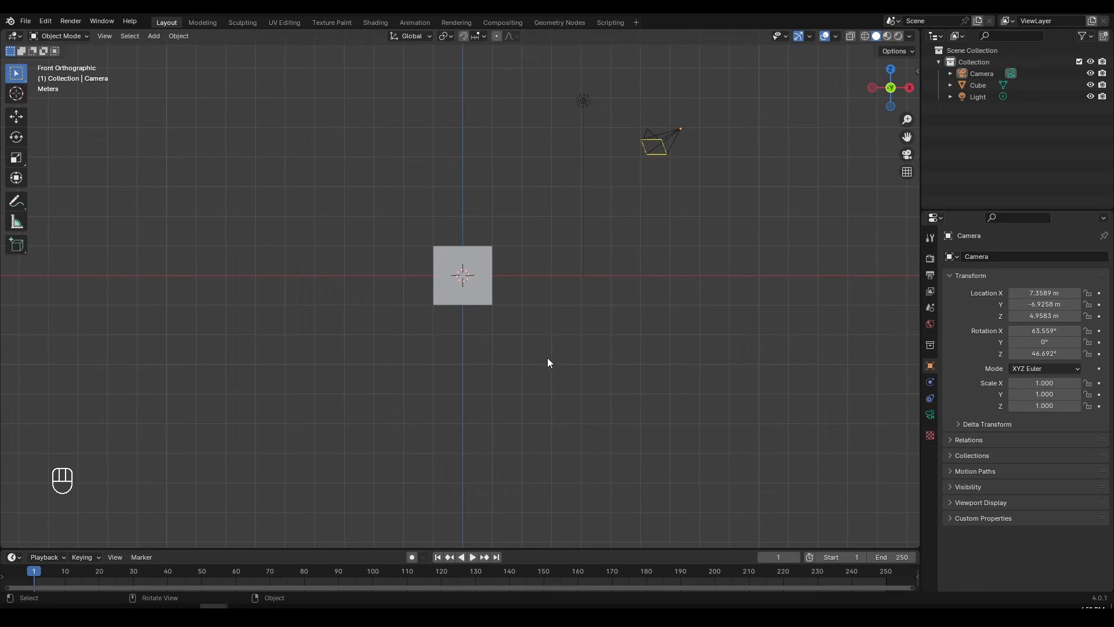
{"action": "key", "text": "KP_3"}
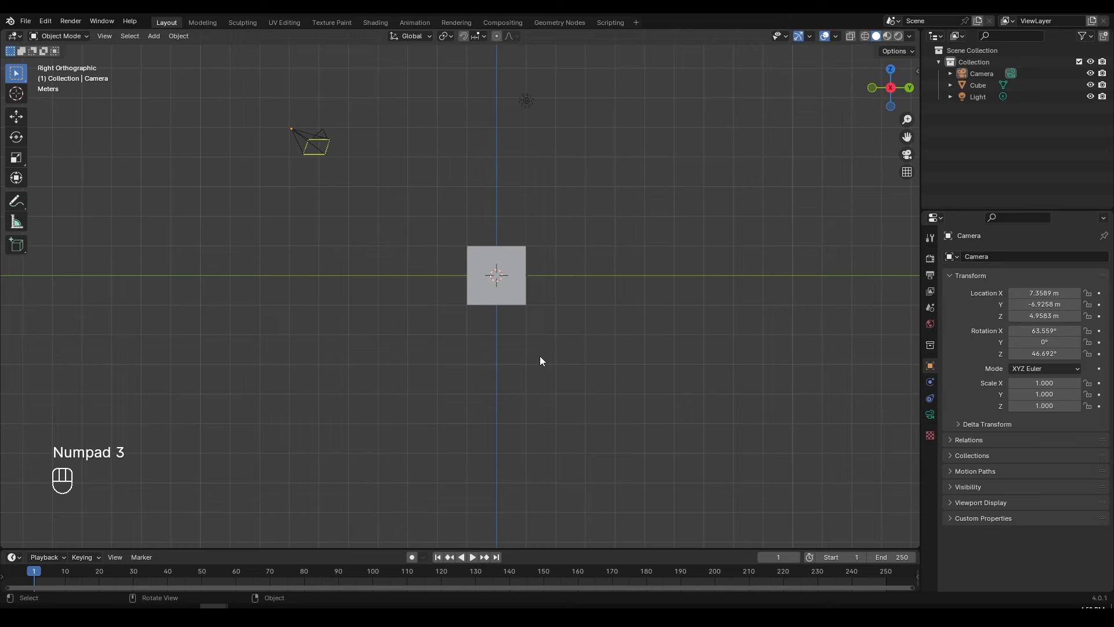
{"action": "key", "text": "KP_7"}
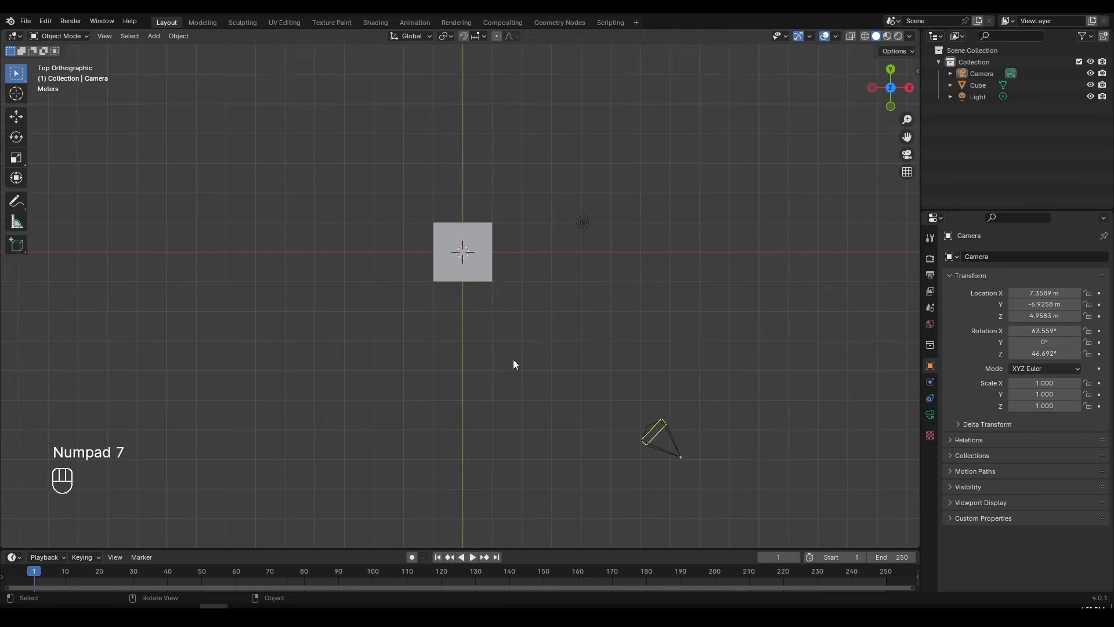
{"action": "middle_click_drag", "start_coordinate": [513, 360], "coordinate": [574, 291]}
Reopen the Input preferences and turn off Emulate Numpad.
{"action": "left_click", "coordinate": [44, 20]}
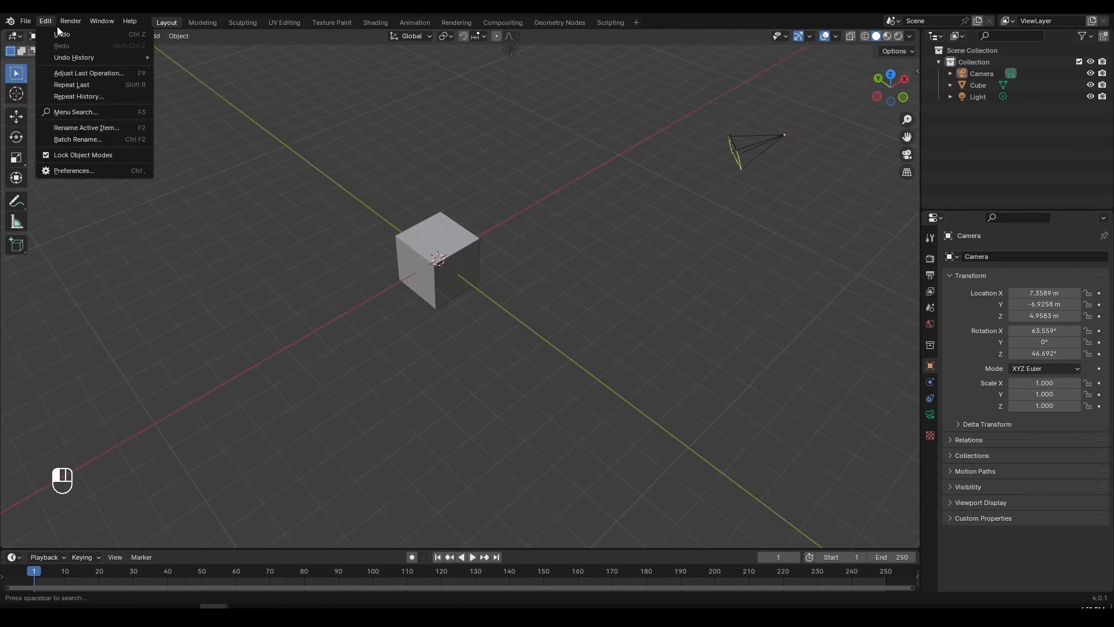
{"action": "left_click", "coordinate": [102, 170]}
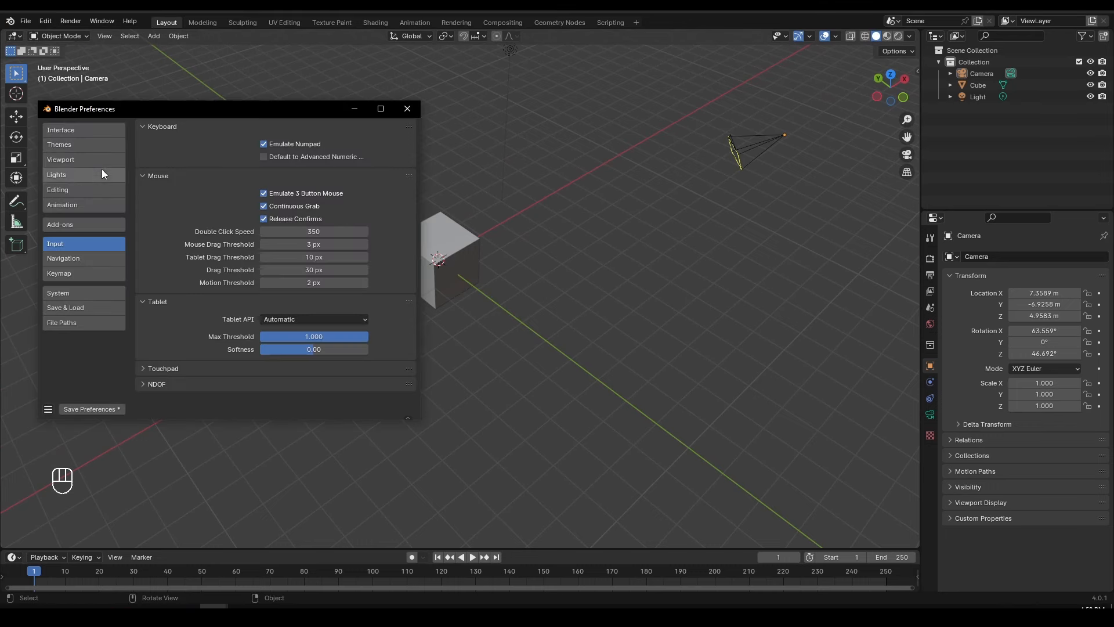
{"action": "left_click", "coordinate": [292, 145]}
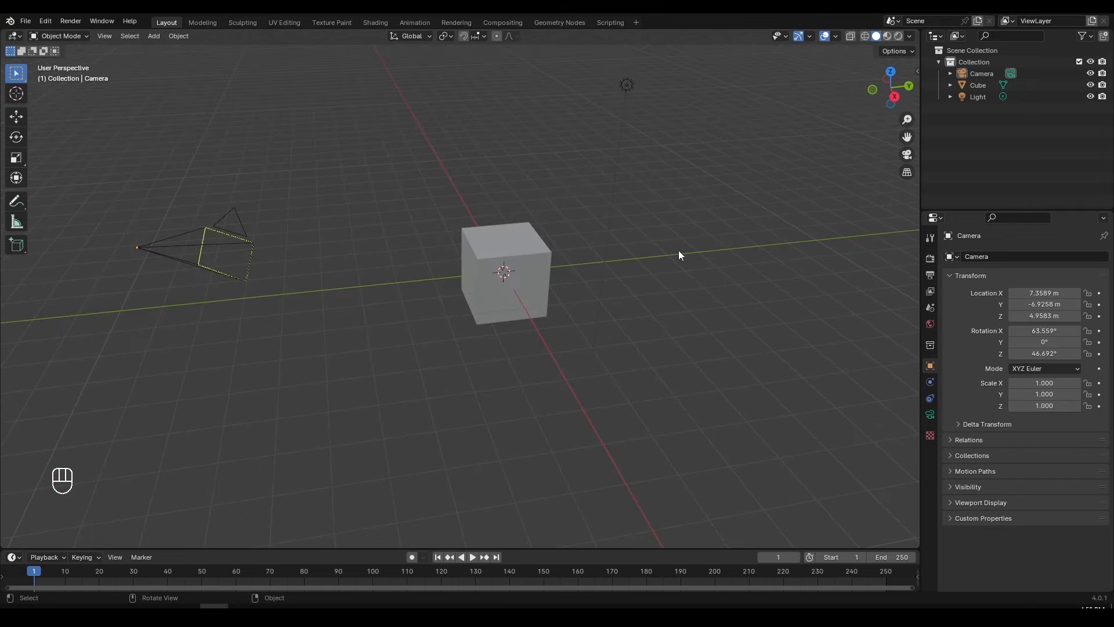
Delete the camera and the light, keeping only the cube in the scene.
{"action": "mouse_move", "coordinate": [544, 337]}
{"action": "middle_mouse_down"}
{"action": "mouse_move", "coordinate": [576, 314]}
{"action": "mouse_move", "coordinate": [549, 331]}
{"action": "mouse_move", "coordinate": [435, 323]}
{"action": "mouse_move", "coordinate": [614, 323]}
{"action": "mouse_move", "coordinate": [602, 316]}
{"action": "mouse_move", "coordinate": [538, 337]}
{"action": "mouse_move", "coordinate": [545, 341]}
{"action": "mouse_move", "coordinate": [507, 320]}
{"action": "mouse_move", "coordinate": [553, 318]}
{"action": "middle_mouse_up"}
{"action": "scroll", "coordinate": [546, 341], "scroll_direction": "up", "scroll_amount": 1}
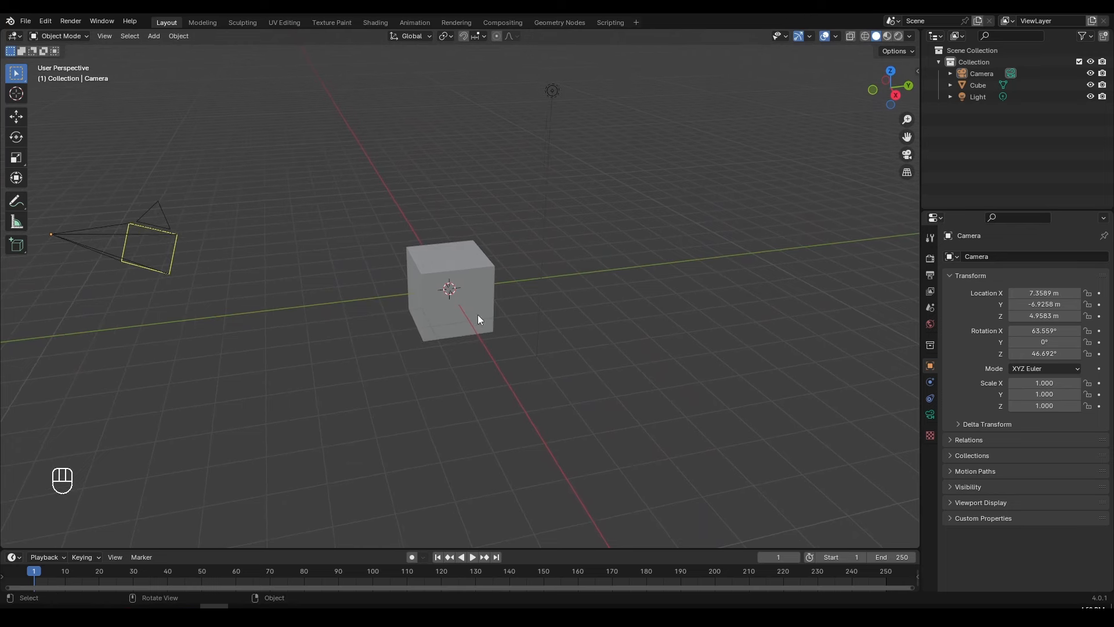
{"action": "scroll", "coordinate": [509, 317], "scroll_direction": "down", "scroll_amount": 2}
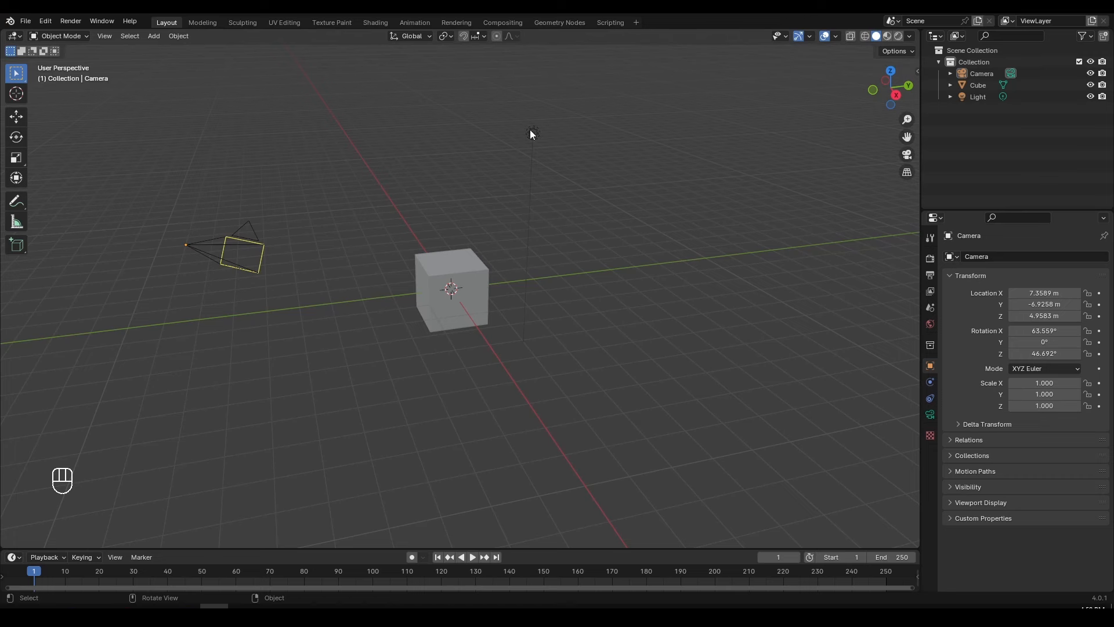
{"action": "left_click", "coordinate": [243, 239]}
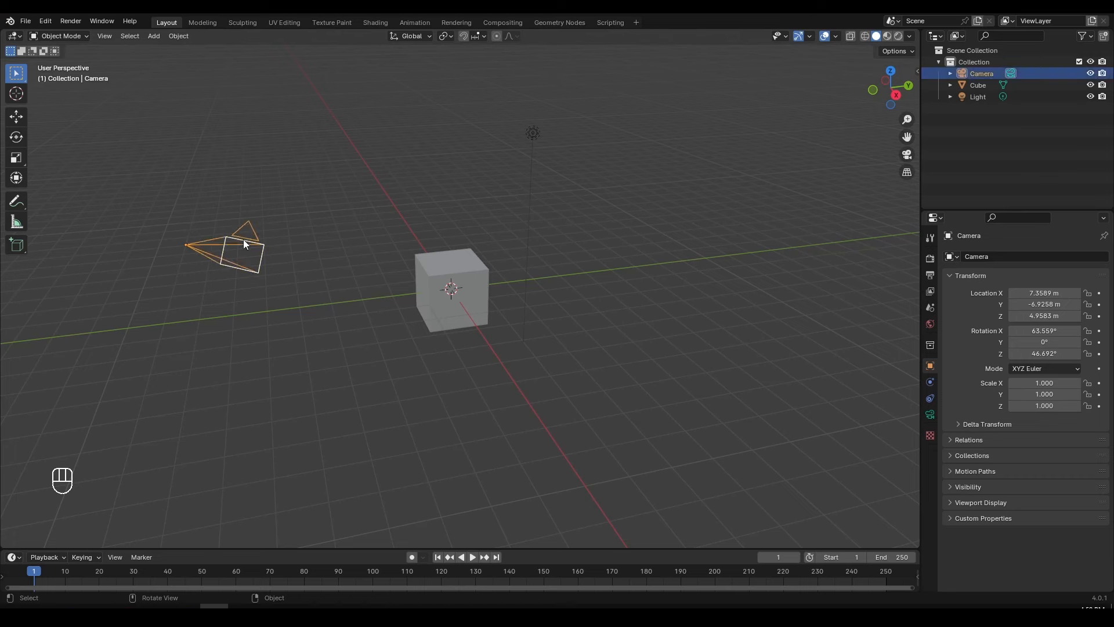
{"action": "key", "text": "x"}
{"action": "left_click", "coordinate": [243, 244]}
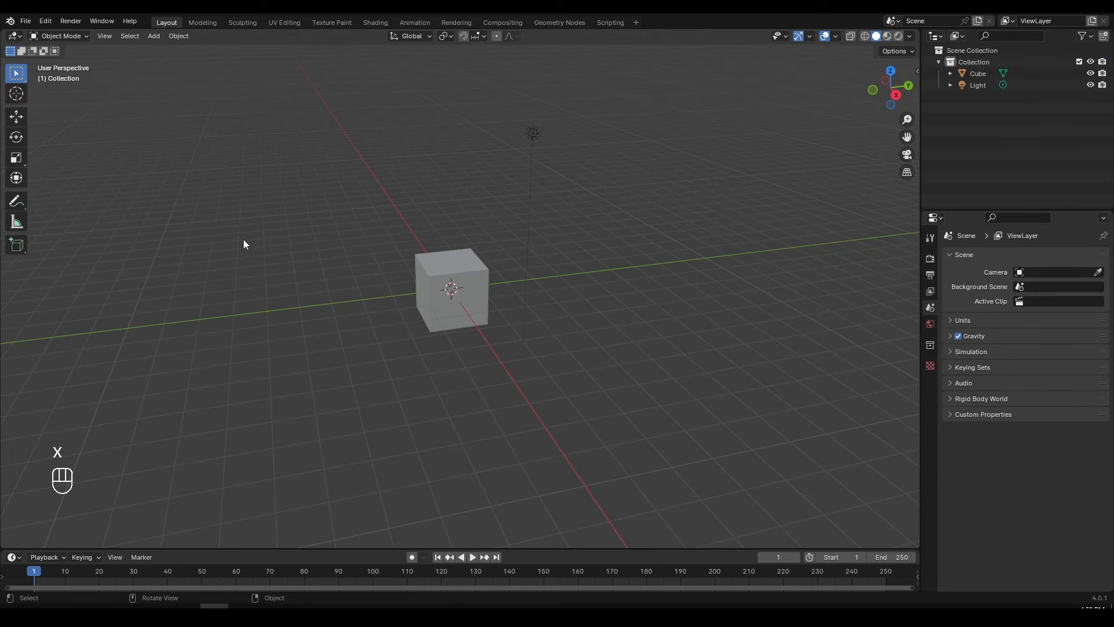
{"action": "left_click", "coordinate": [534, 136]}
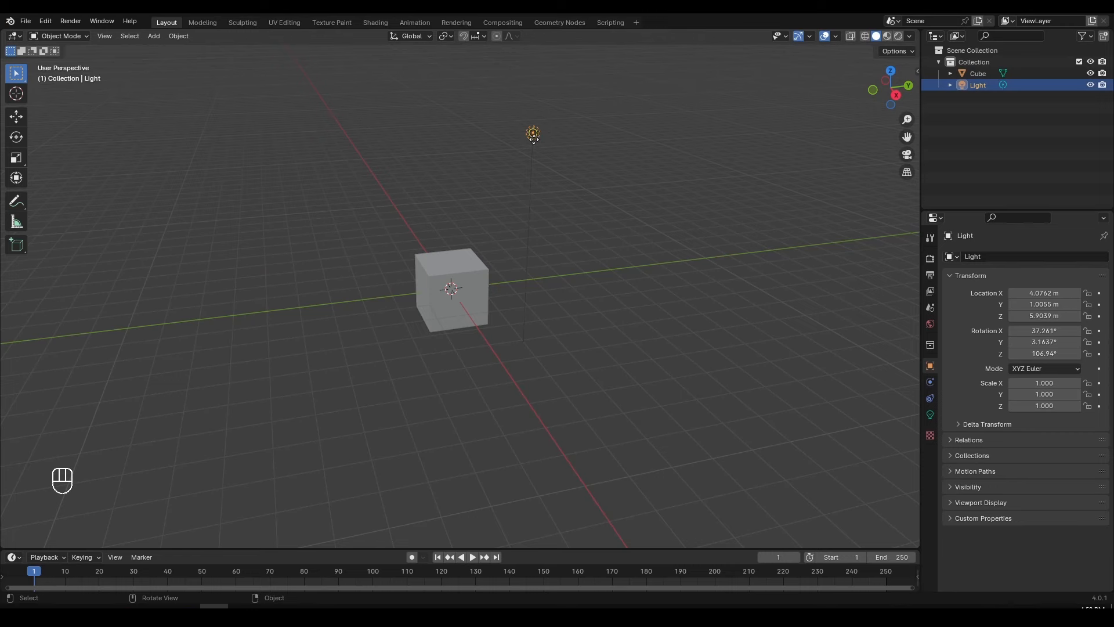
{"action": "key", "text": "Delete"}
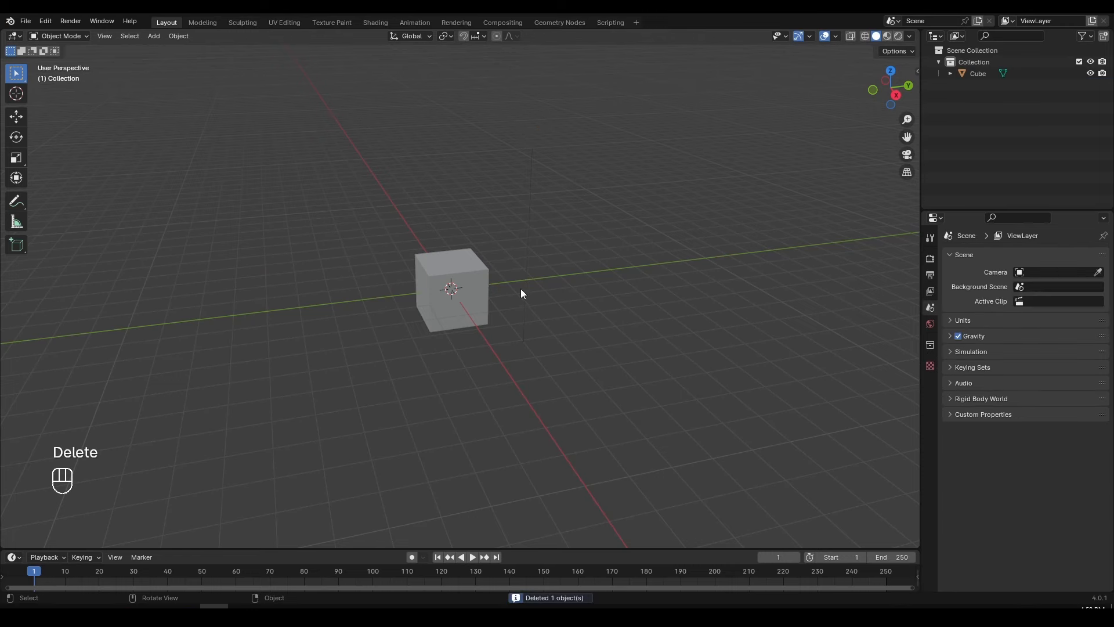
Select the cube, and hide and restore the viewport's tool strip.
{"action": "middle_click_drag", "start_coordinate": [521, 290], "coordinate": [574, 271]}
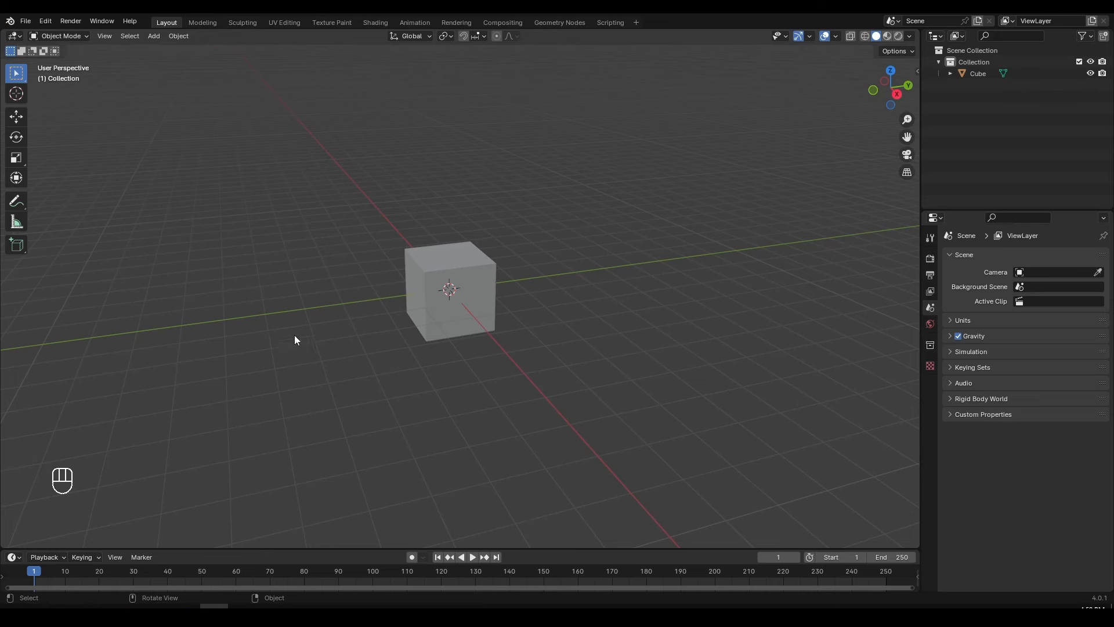
{"action": "middle_click_drag", "start_coordinate": [553, 320], "coordinate": [557, 351]}
{"action": "scroll", "coordinate": [557, 350], "scroll_direction": "up", "scroll_amount": 2}
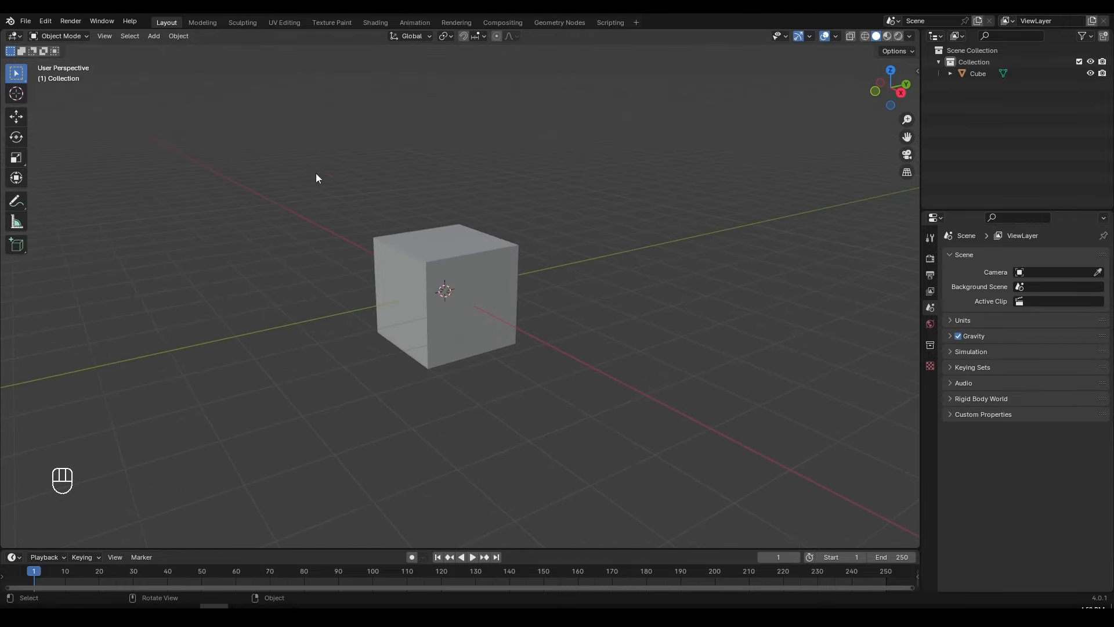
{"action": "left_click", "coordinate": [491, 291]}
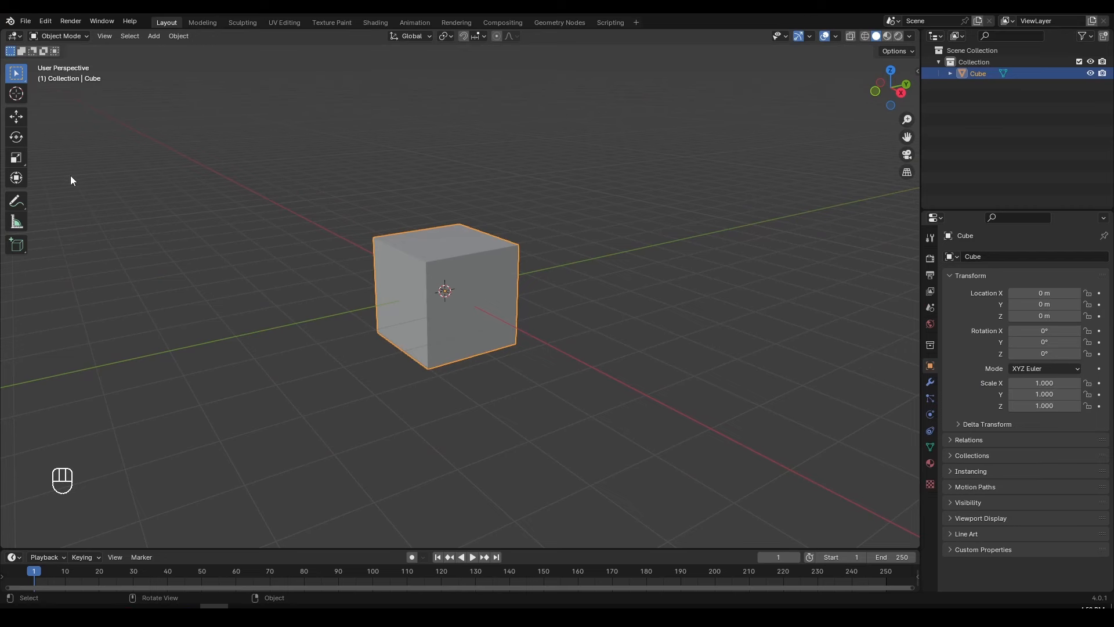
{"action": "key", "text": "t"}
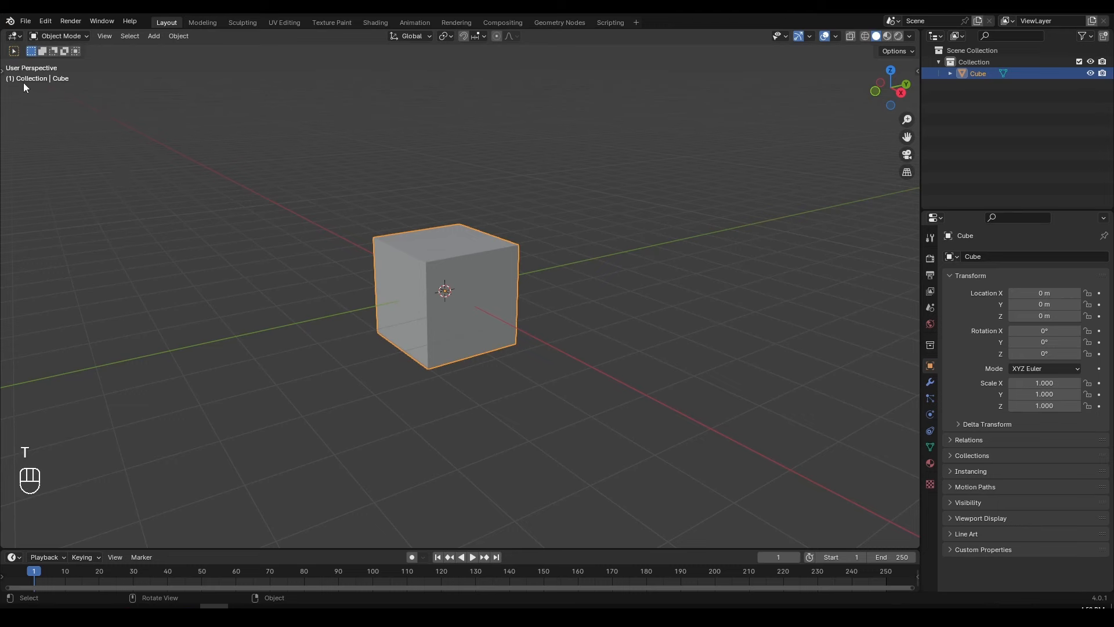
{"action": "left_click_drag", "start_coordinate": [4, 70], "coordinate": [26, 72]}
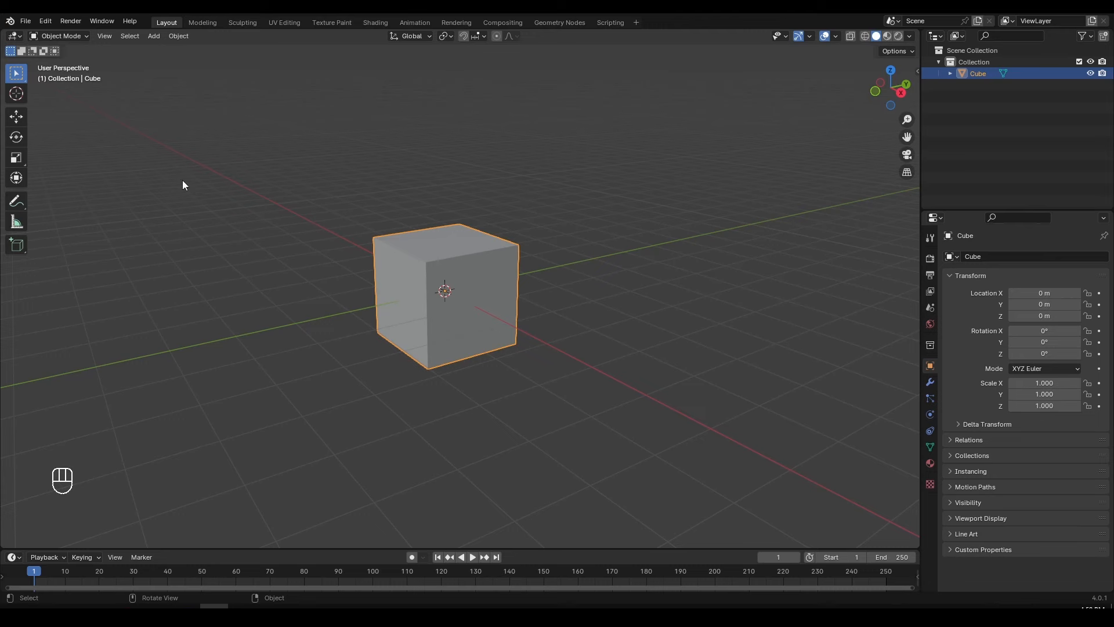
Toggle the viewport's tool strip off and on again several times, leaving it shown.
{"action": "key", "text": "t"}
{"action": "key", "text": "t"}
{"action": "key", "text": "t"}
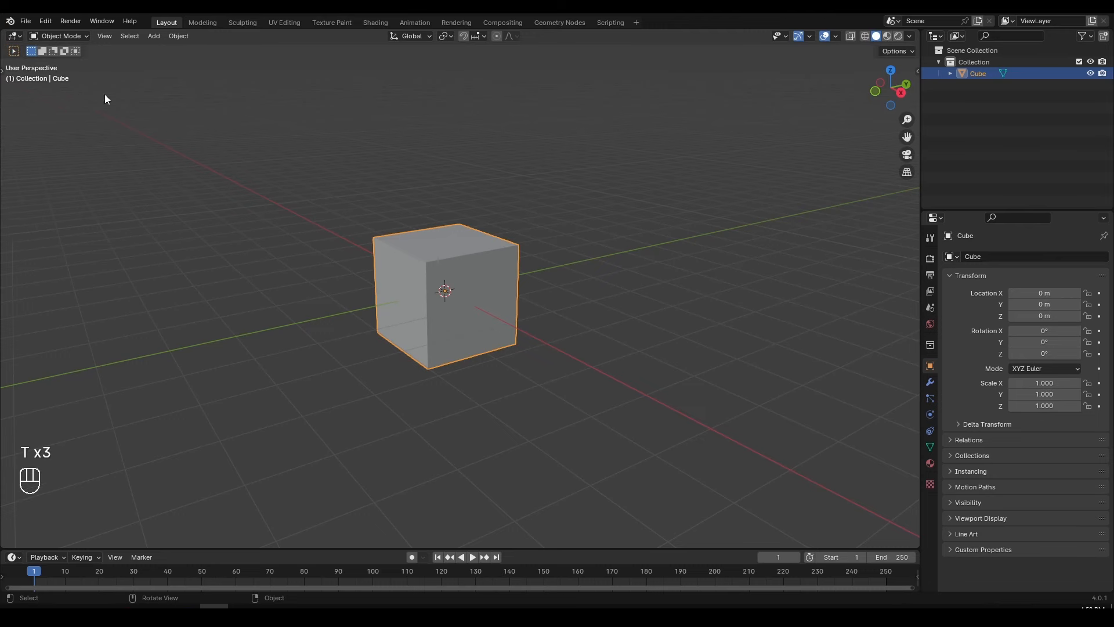
{"action": "key", "text": "t"}
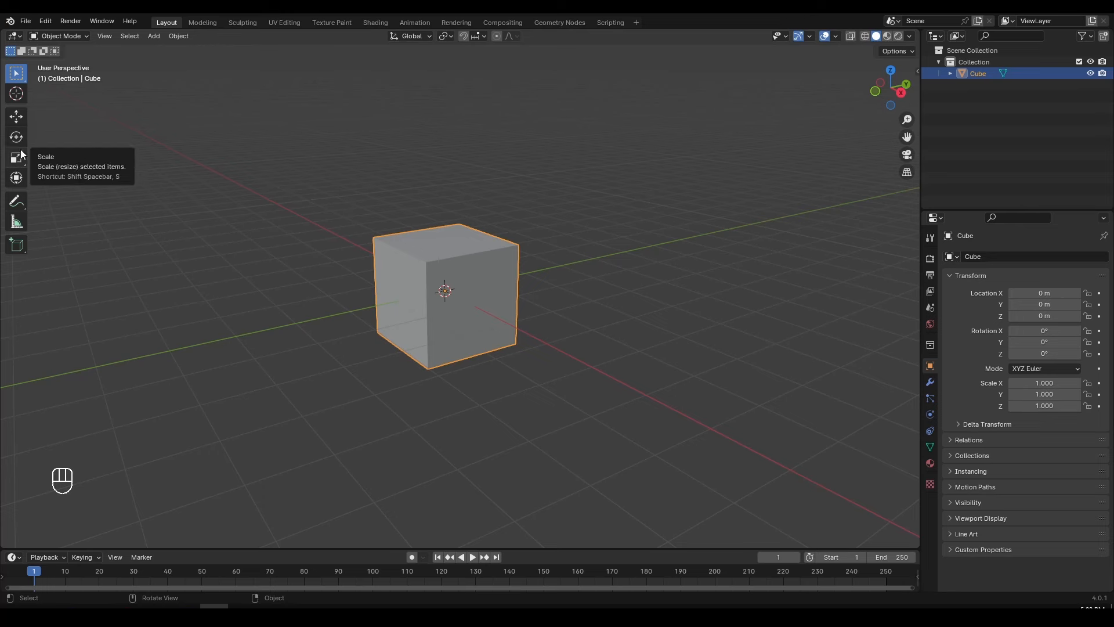
Activate the Move tool and examine the cube's axis handles from several viewing angles.
{"action": "left_click", "coordinate": [17, 118]}
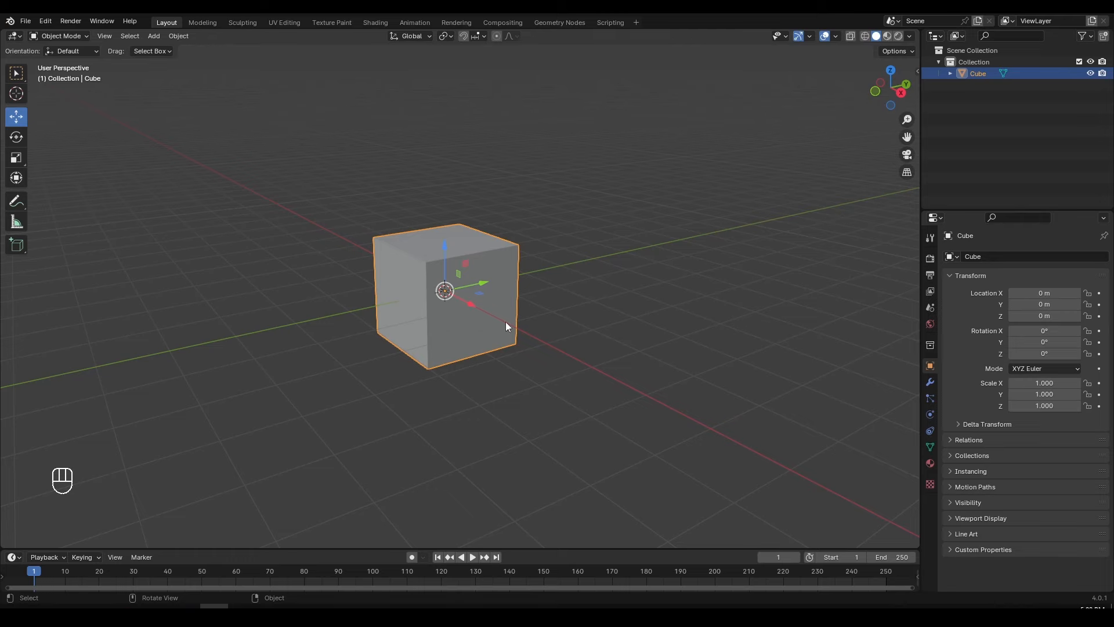
{"action": "middle_click_drag", "start_coordinate": [608, 333], "coordinate": [599, 384]}
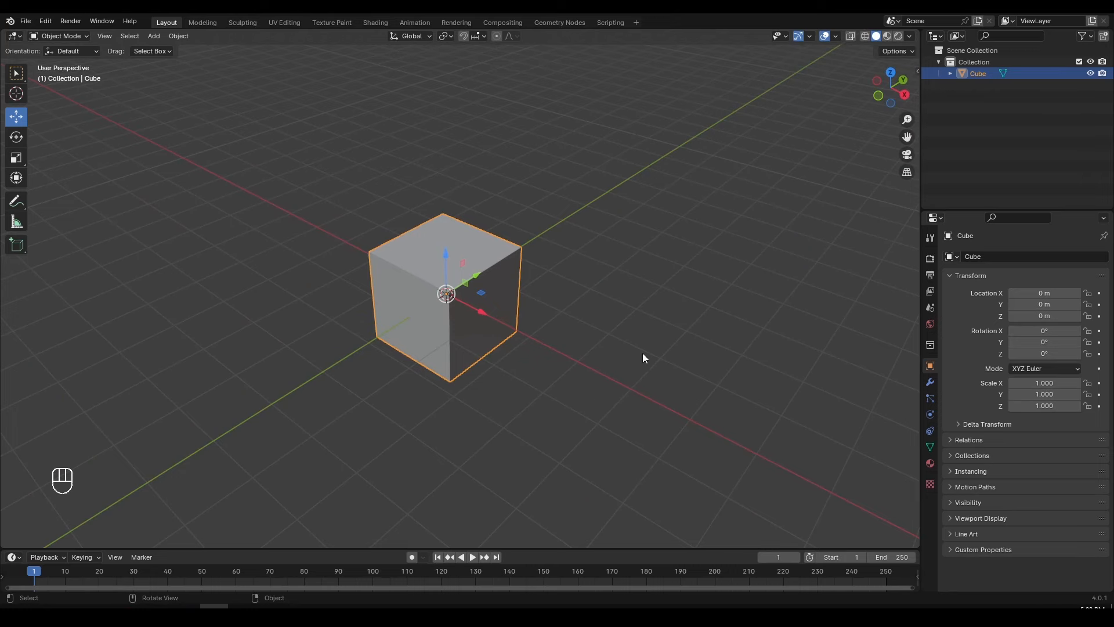
{"action": "middle_click_drag", "start_coordinate": [643, 354], "coordinate": [530, 284]}
{"action": "middle_click_drag", "start_coordinate": [660, 330], "coordinate": [503, 383]}
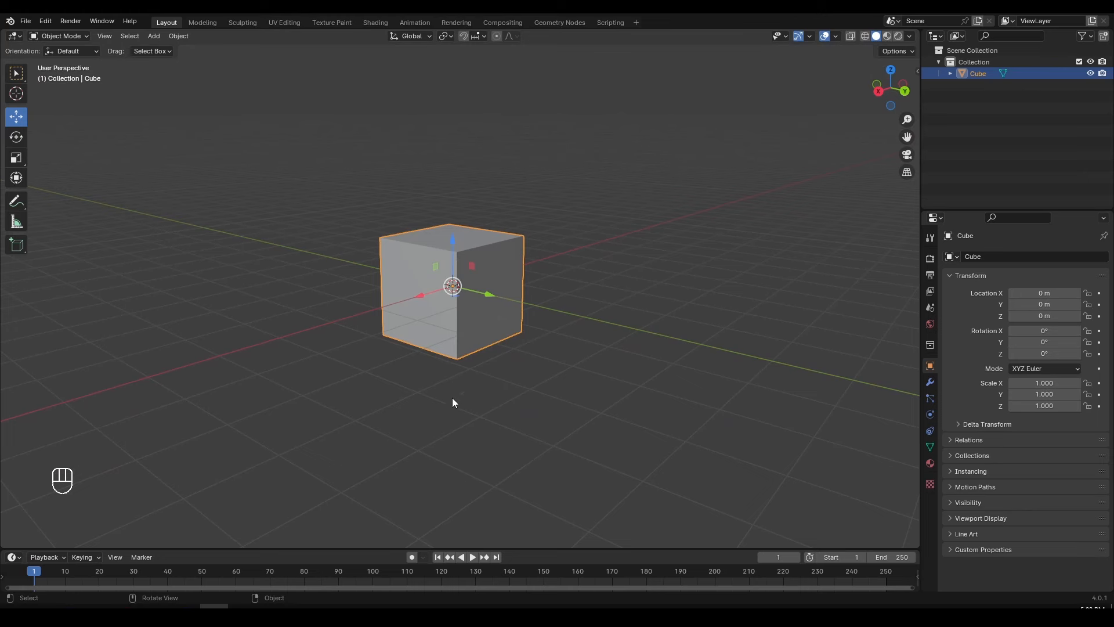
{"action": "middle_click_drag", "start_coordinate": [472, 423], "coordinate": [474, 414]}
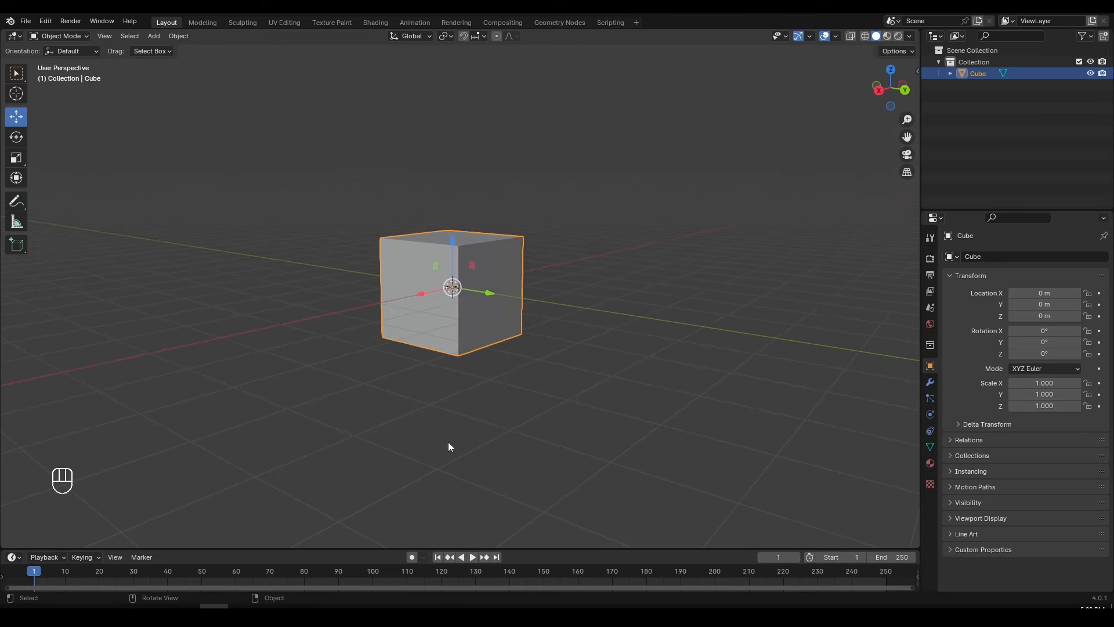
{"action": "scroll", "coordinate": [448, 441], "scroll_direction": "down", "scroll_amount": 1}
{"action": "middle_click_drag", "start_coordinate": [457, 386], "coordinate": [440, 237]}
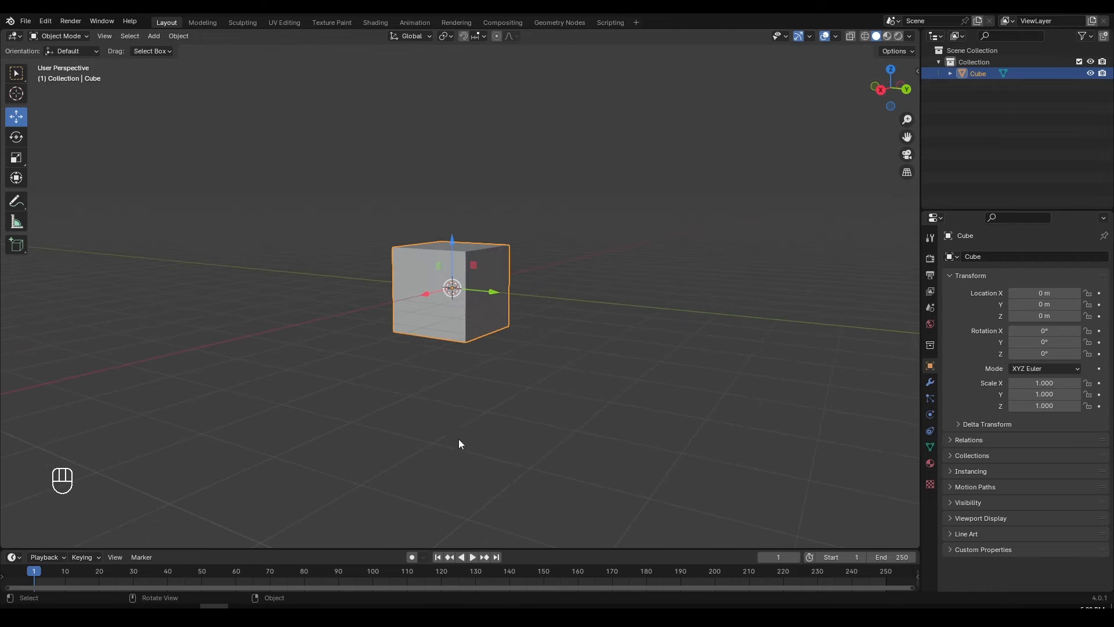
{"action": "middle_click_drag", "start_coordinate": [487, 338], "coordinate": [544, 190]}
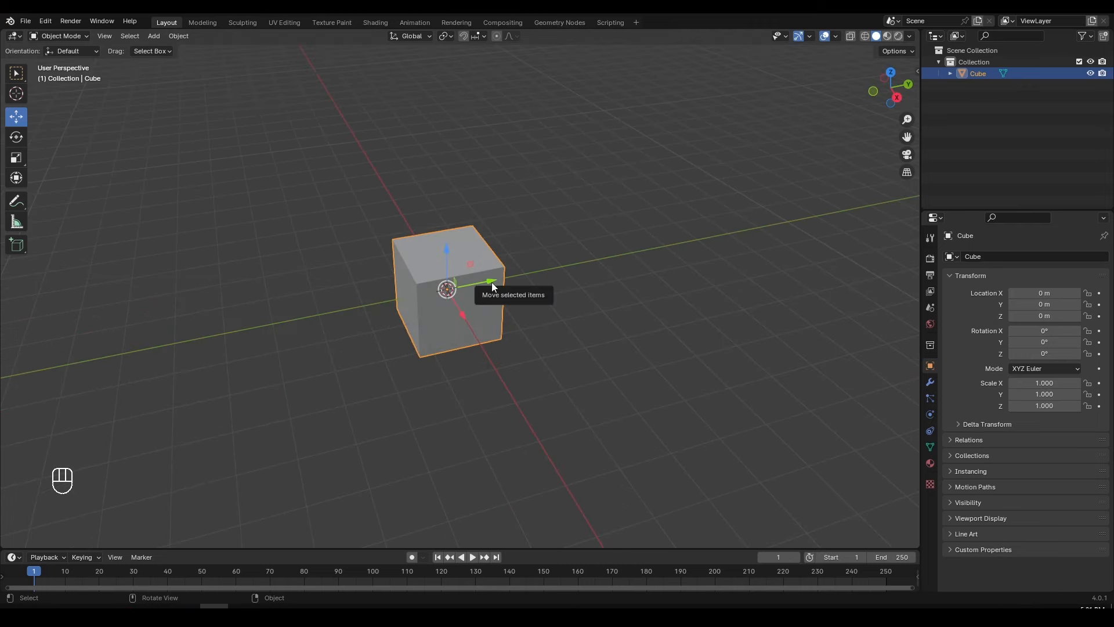
Move the cube with the axis handles about 4.75 m along Y, 3.69 m along X and 0.91 m along Z.
{"action": "left_click_drag", "start_coordinate": [492, 282], "coordinate": [680, 246]}
{"action": "middle_click_drag", "start_coordinate": [670, 320], "coordinate": [490, 362]}
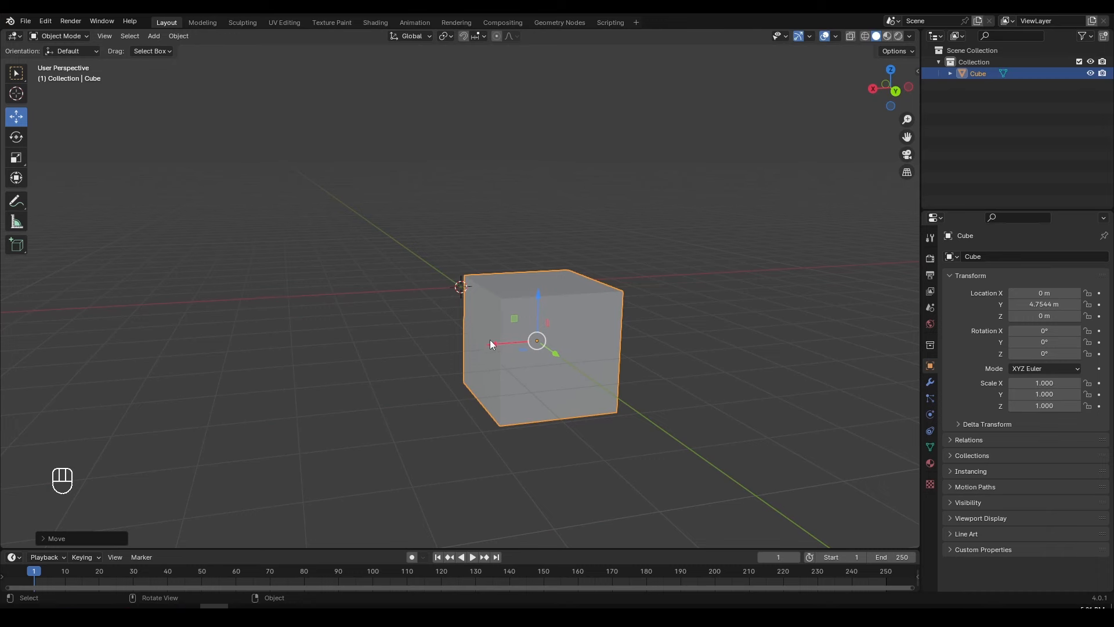
{"action": "left_click_drag", "start_coordinate": [492, 340], "coordinate": [267, 367]}
{"action": "middle_click_drag", "start_coordinate": [267, 367], "coordinate": [476, 346]}
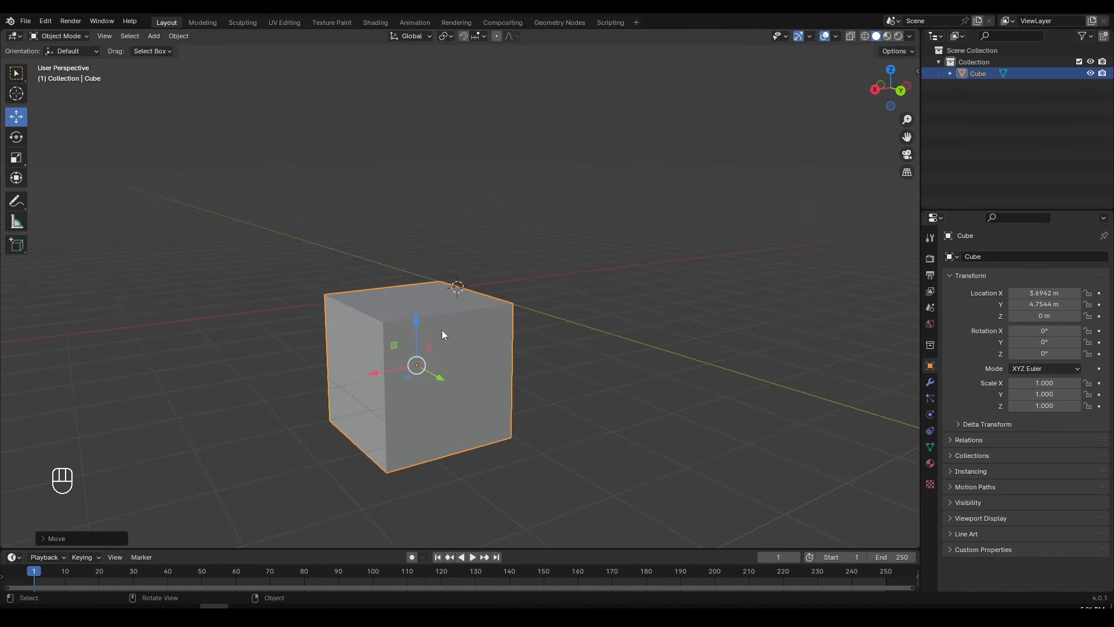
{"action": "left_click_drag", "start_coordinate": [419, 326], "coordinate": [440, 260]}
{"action": "middle_click_drag", "start_coordinate": [392, 322], "coordinate": [453, 363]}
{"action": "middle_click_drag", "start_coordinate": [737, 415], "coordinate": [641, 390], "text": "shift"}
{"action": "middle_click_drag", "start_coordinate": [644, 390], "coordinate": [681, 408]}
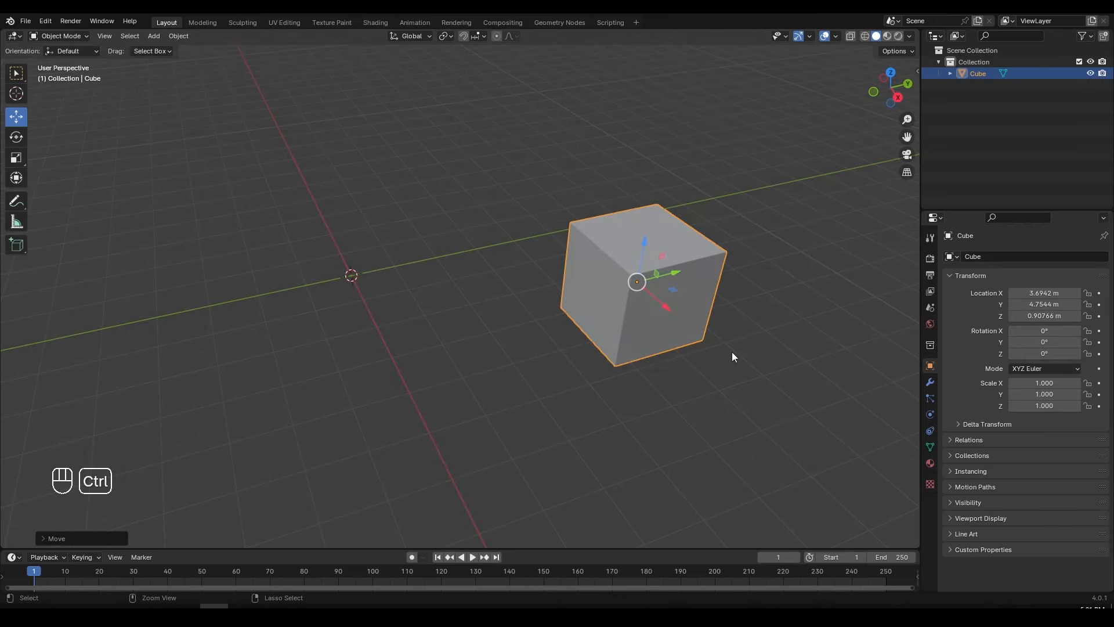
Undo all the axis moves so the cube is back at the origin, and select the cube again.
{"action": "key", "text": "ctrl+z"}
{"action": "key", "text": "ctrl+z"}
{"action": "key", "text": "ctrl+z"}
{"action": "key", "text": "ctrl+z"}
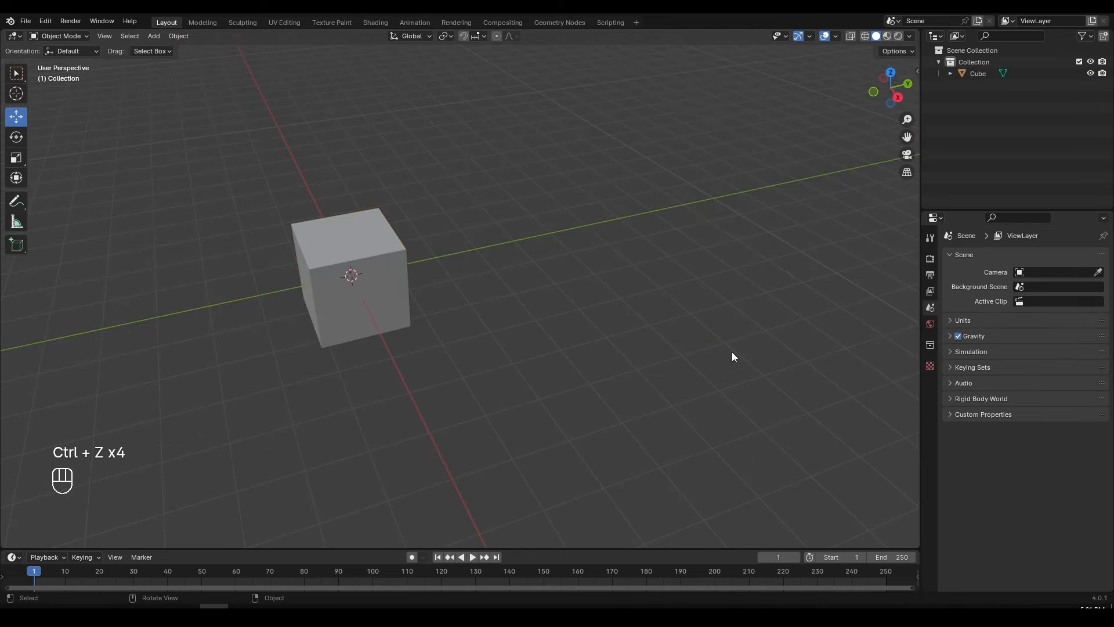
{"action": "middle_click_drag", "start_coordinate": [415, 281], "coordinate": [488, 276]}
{"action": "left_click", "coordinate": [450, 256]}
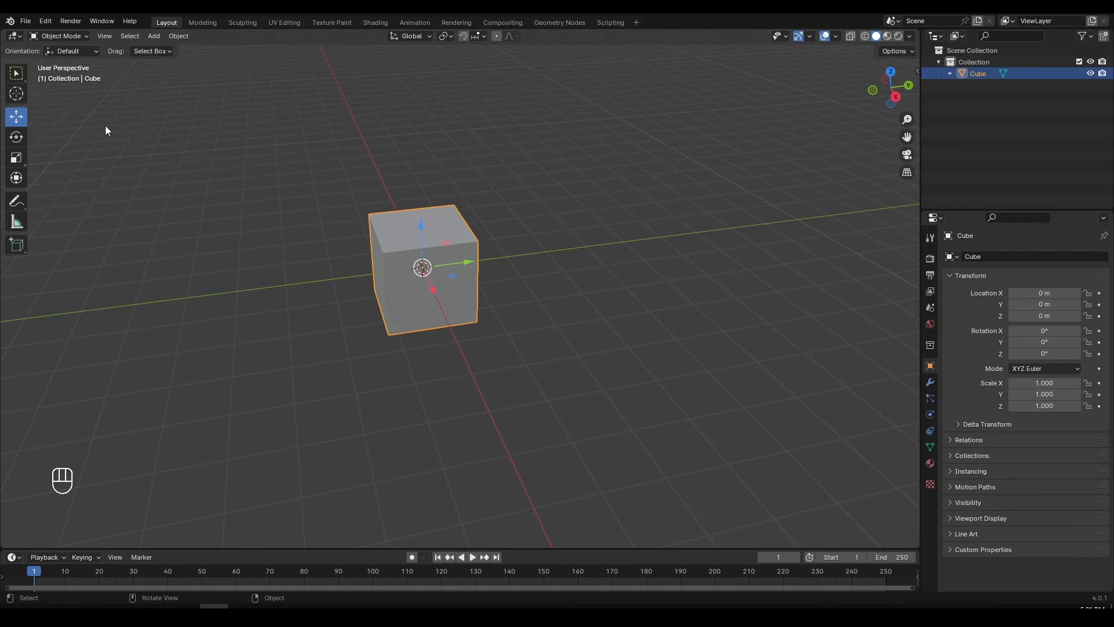
Rotate the cube with the Rotate tool about 6° around X, and freely around the Y and Z axes.
{"action": "left_click", "coordinate": [16, 138]}
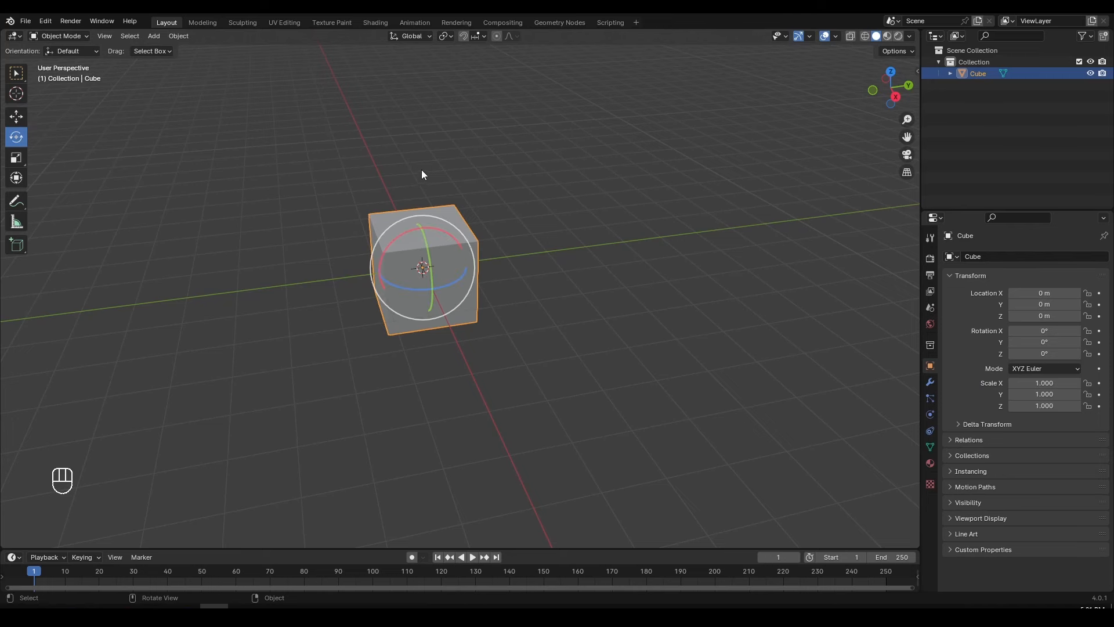
{"action": "middle_click_drag", "start_coordinate": [526, 262], "coordinate": [402, 268]}
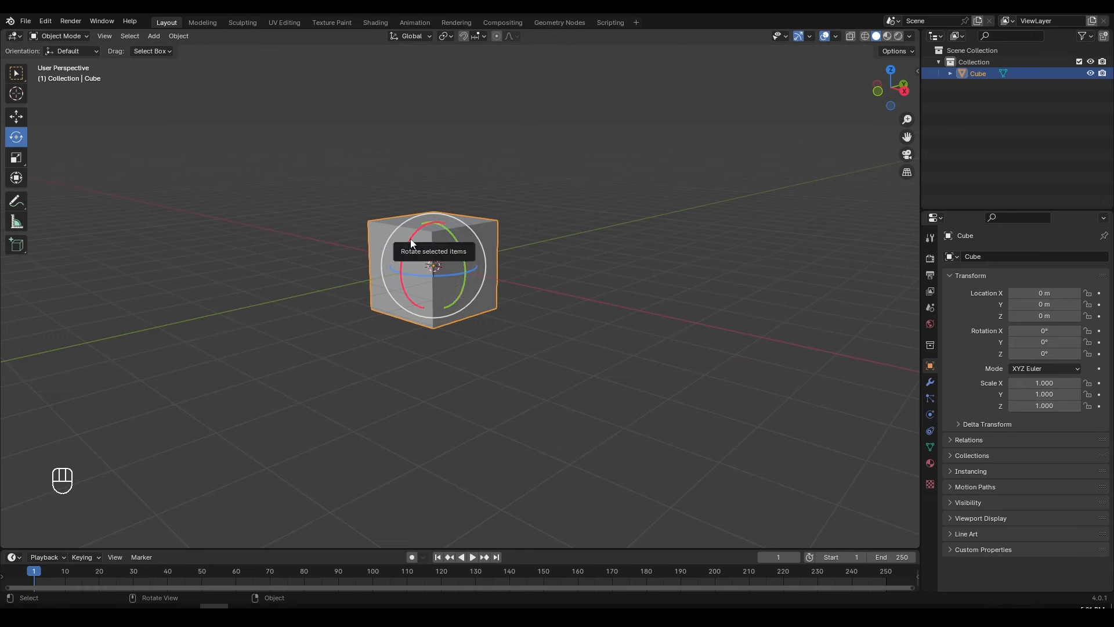
{"action": "left_click_drag", "start_coordinate": [411, 242], "coordinate": [387, 227]}
{"action": "middle_click_drag", "start_coordinate": [448, 255], "coordinate": [476, 276]}
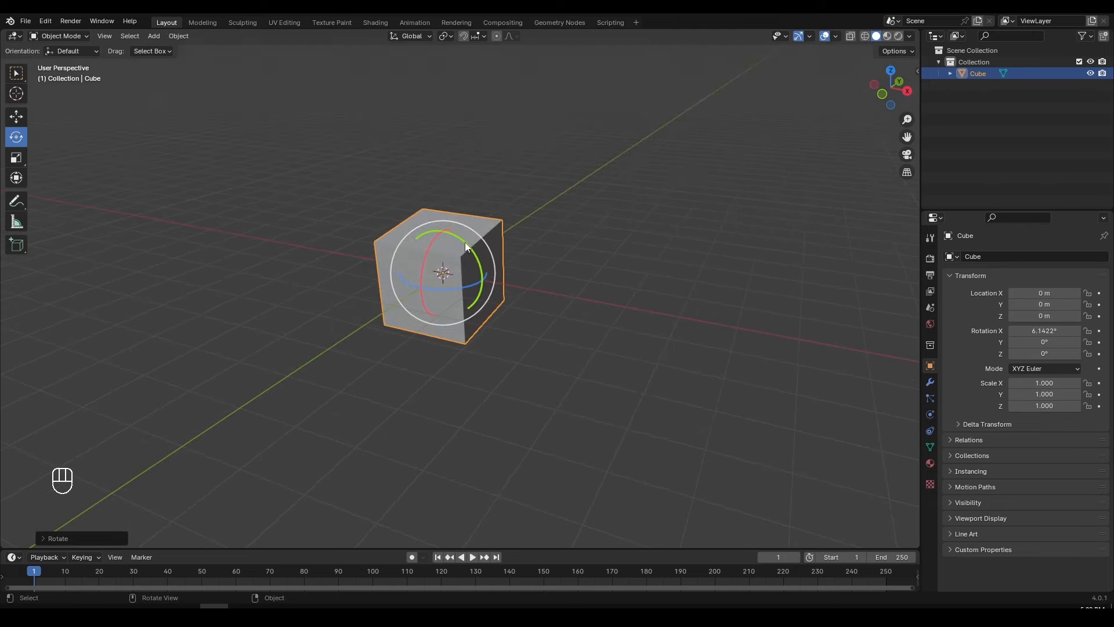
{"action": "left_click_drag", "start_coordinate": [465, 243], "coordinate": [493, 294]}
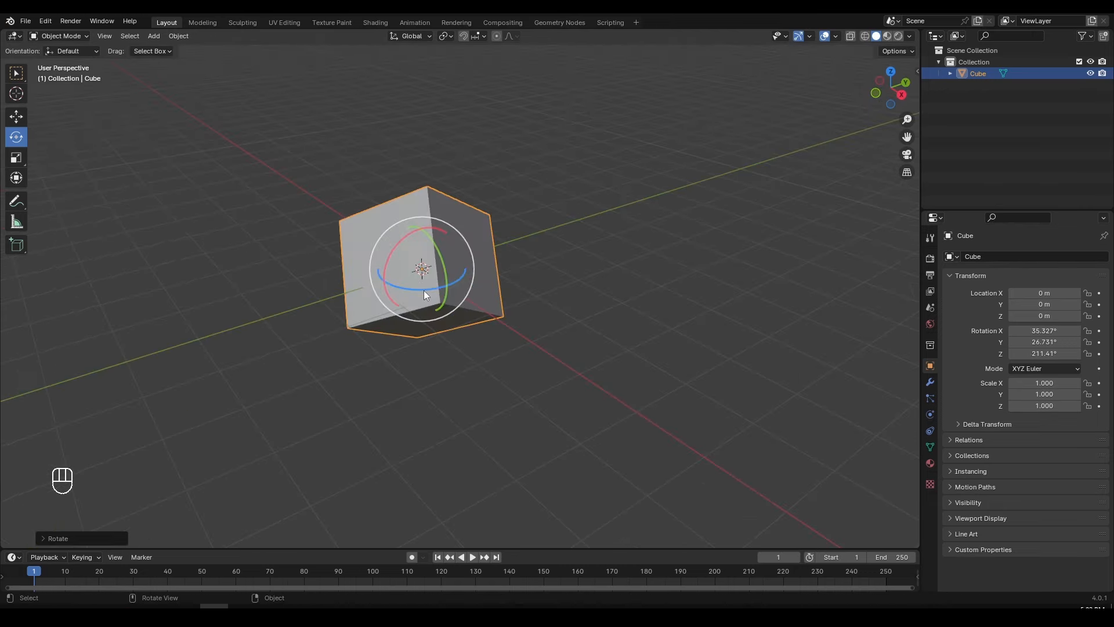
{"action": "left_click_drag", "start_coordinate": [424, 294], "coordinate": [571, 276]}
Undo all the rotations of the cube.
{"action": "key", "text": "ctrl+z"}
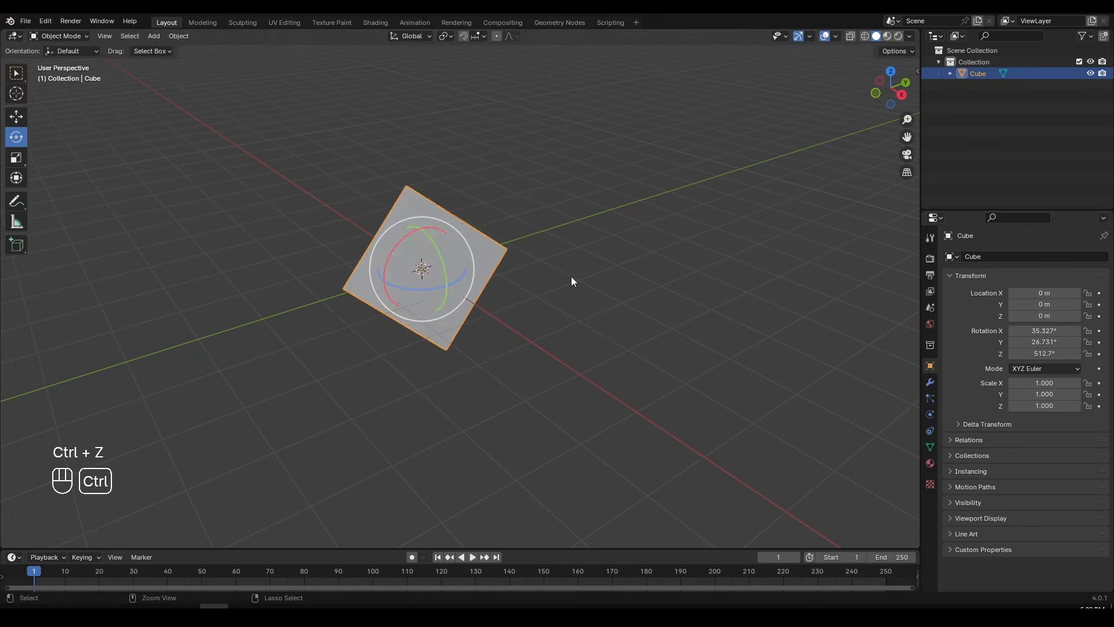
{"action": "key", "text": "ctrl+z"}
{"action": "key", "text": "ctrl+z"}
{"action": "key", "text": "ctrl+z"}
{"action": "key", "text": "ctrl+z"}
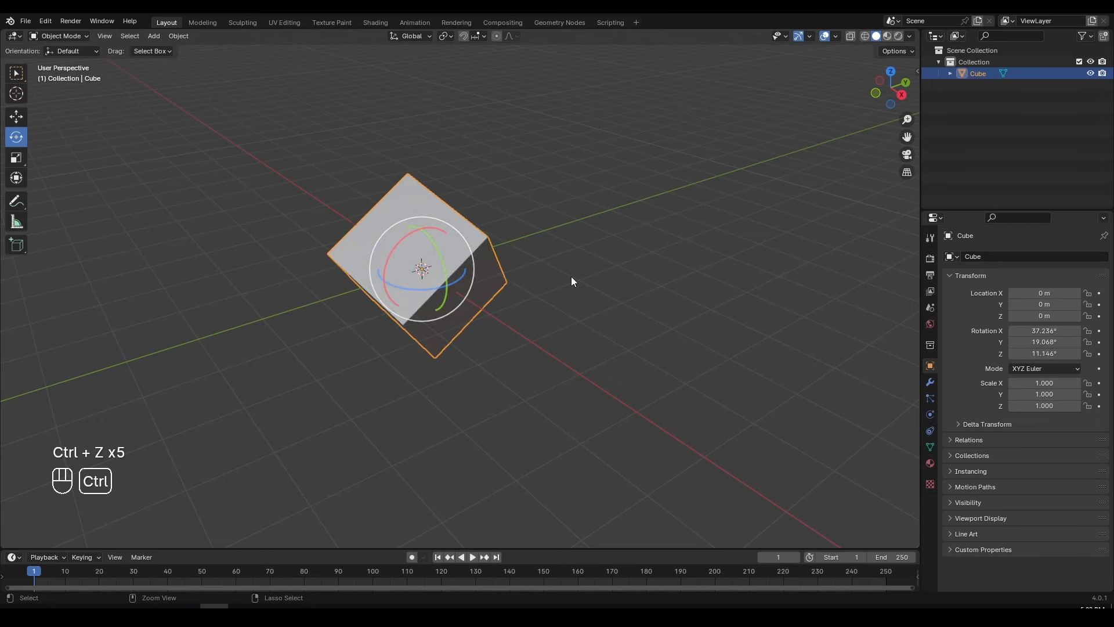
{"action": "key", "text": "ctrl+z"}
{"action": "key", "text": "ctrl+z"}
{"action": "key", "text": "ctrl+z"}
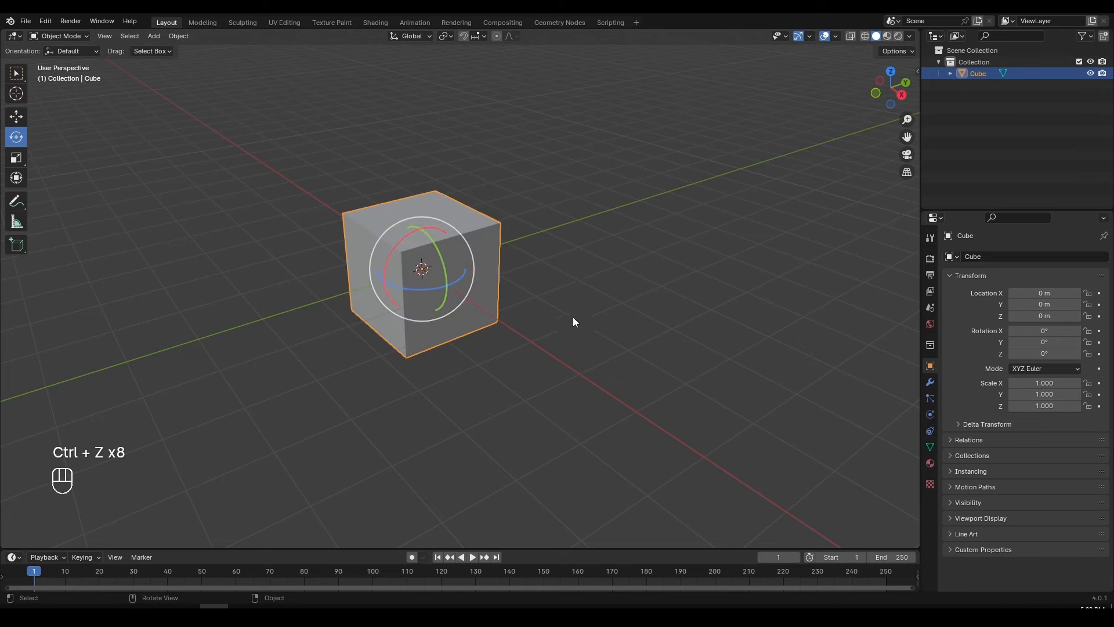
Scale the cube uniformly with the Scale tool, and undo the last resize to leave a scale of about 0.93.
{"action": "middle_click_drag", "start_coordinate": [574, 322], "coordinate": [476, 329]}
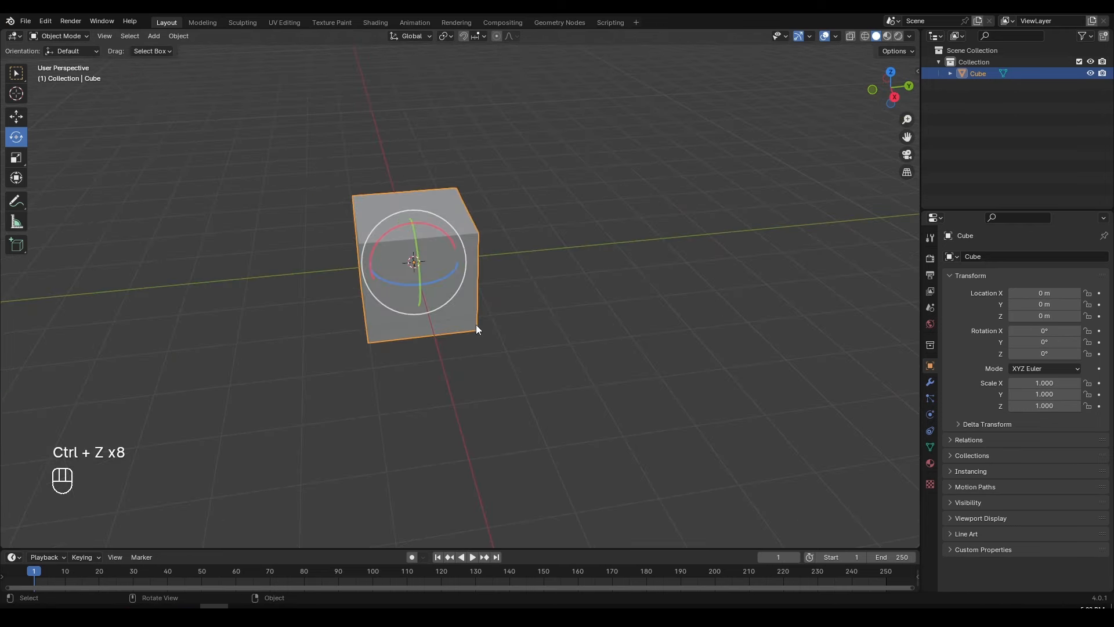
{"action": "left_click", "coordinate": [17, 158]}
{"action": "middle_click_drag", "start_coordinate": [235, 211], "coordinate": [265, 205]}
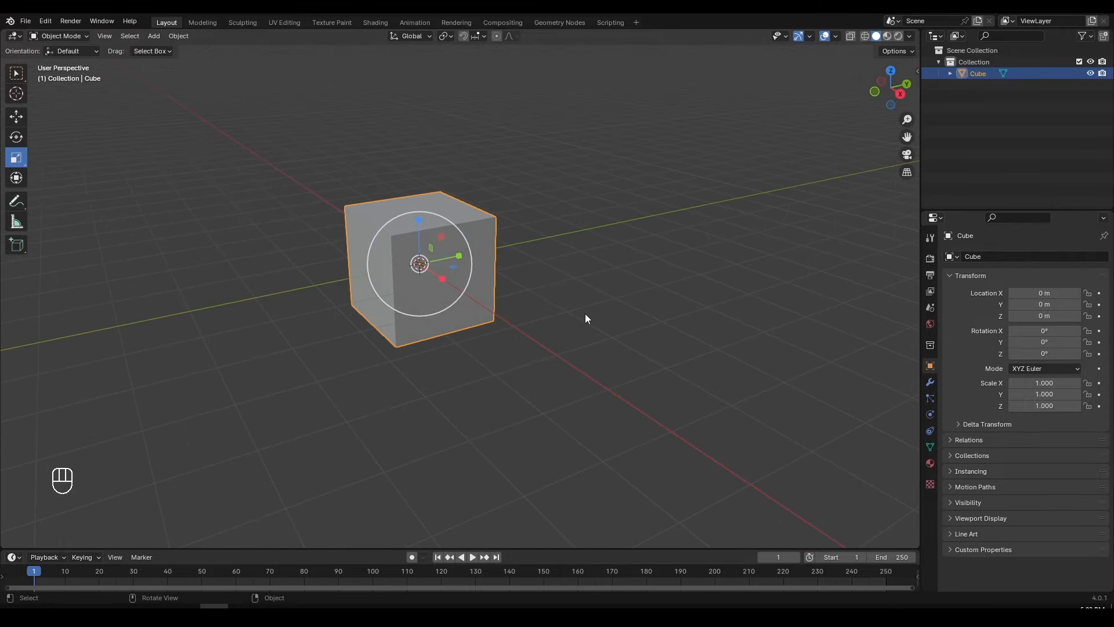
{"action": "middle_click_drag", "start_coordinate": [482, 369], "coordinate": [470, 376]}
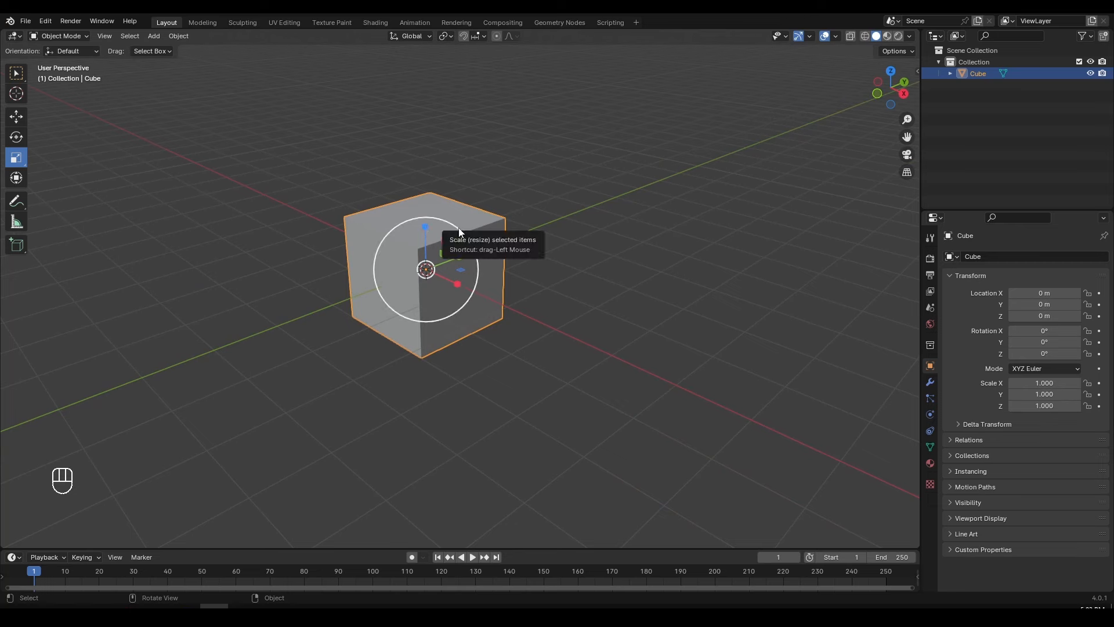
{"action": "left_click_drag", "start_coordinate": [458, 228], "coordinate": [440, 261]}
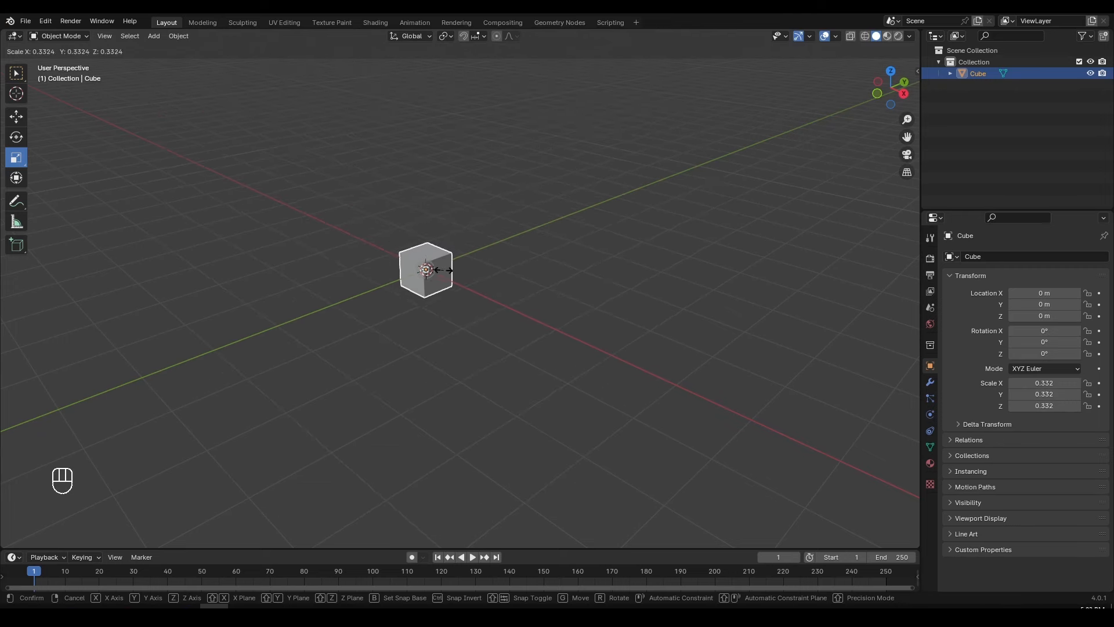
{"action": "key", "text": "ctrl+z"}
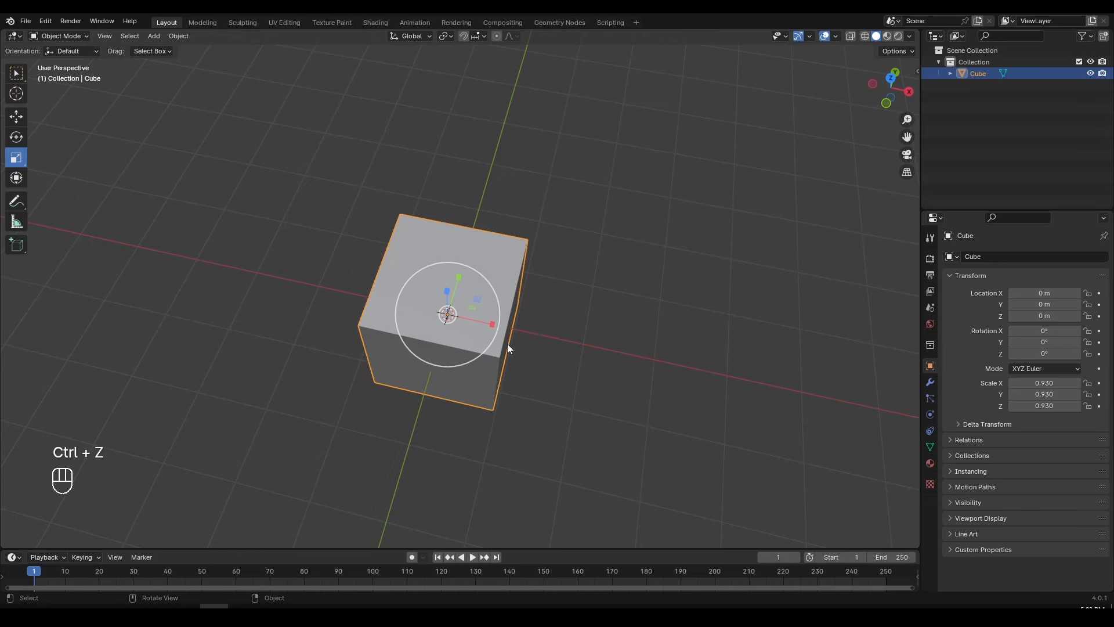
Stretch the cube with the axis handles to a scale of about 2.05 in X, 1.85 in Y and 2.05 in Z.
{"action": "left_click_drag", "start_coordinate": [492, 327], "coordinate": [545, 339]}
{"action": "middle_click_drag", "start_coordinate": [546, 339], "coordinate": [472, 286]}
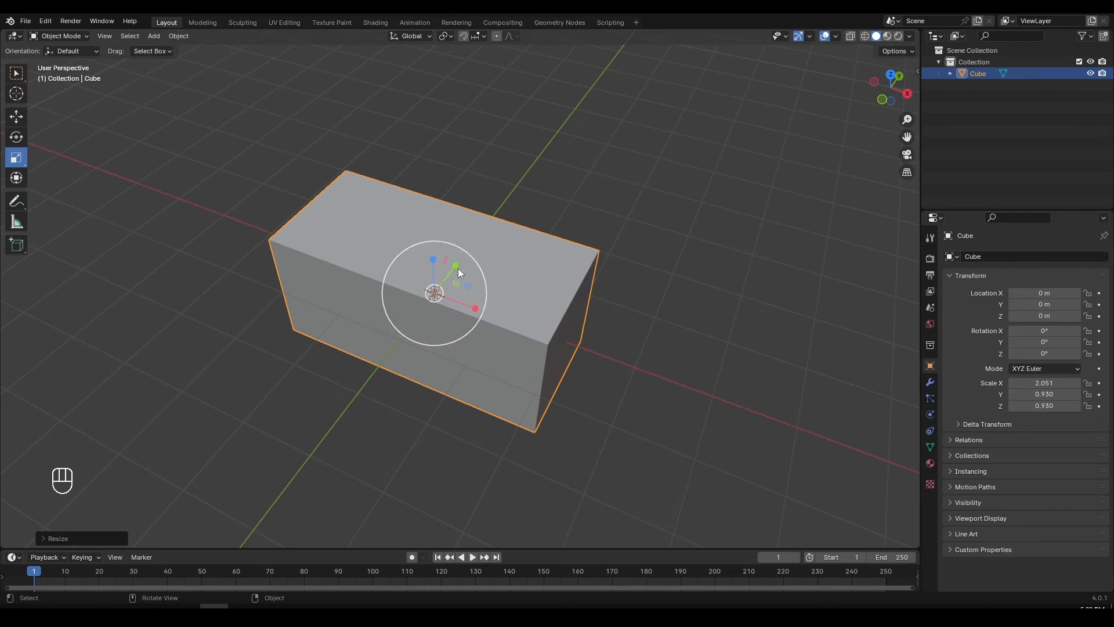
{"action": "left_click_drag", "start_coordinate": [457, 268], "coordinate": [443, 206]}
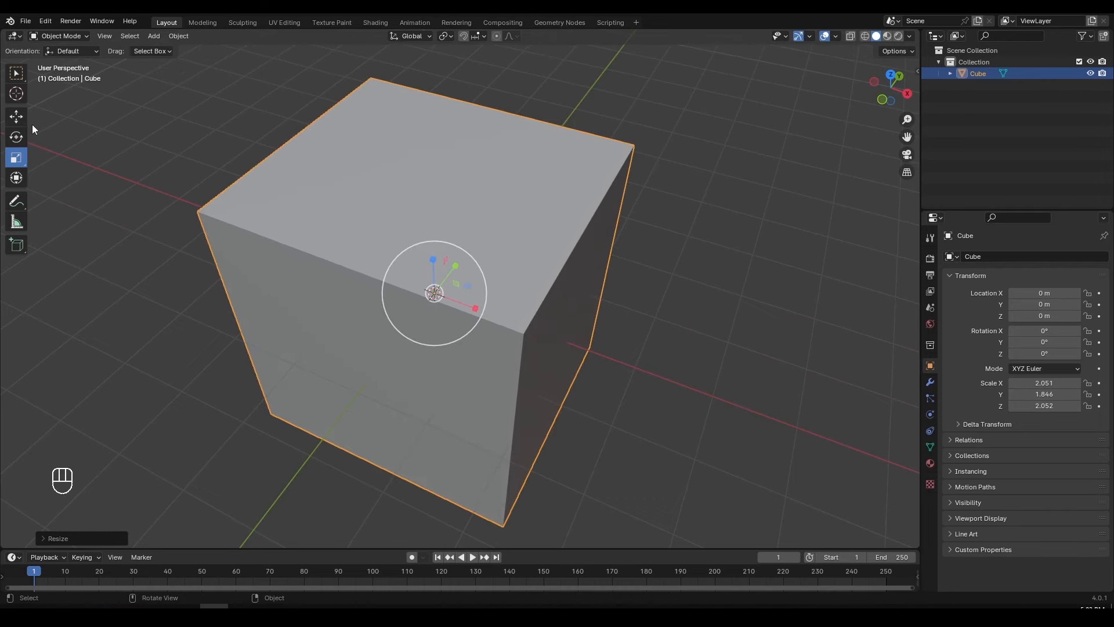
{"action": "scroll", "coordinate": [568, 282], "scroll_direction": "down", "scroll_amount": 2}
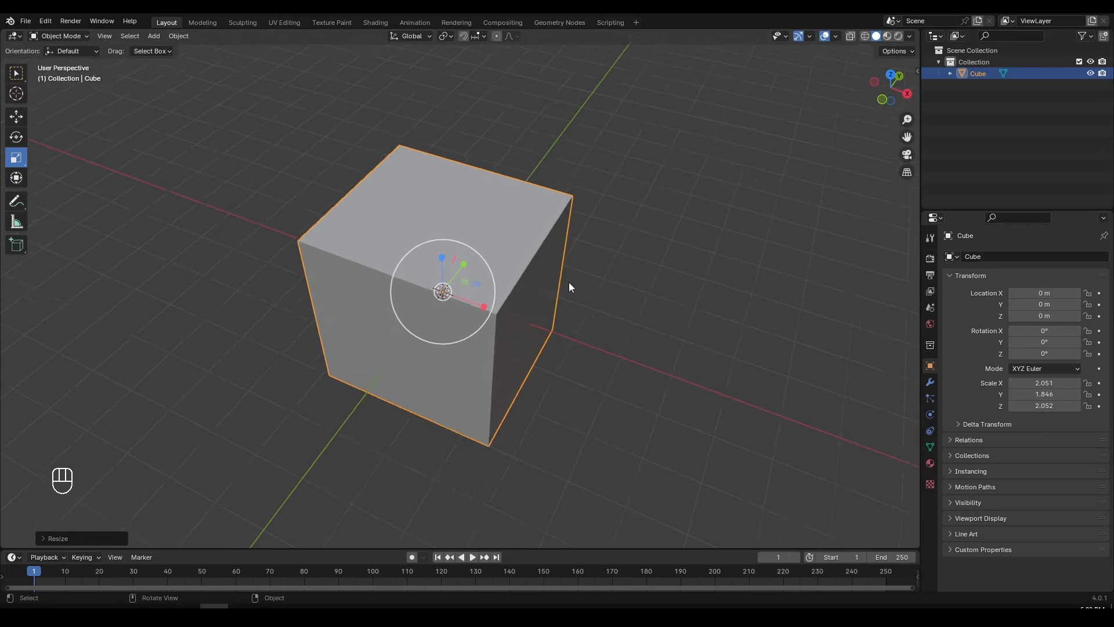
{"action": "middle_click_drag", "start_coordinate": [569, 284], "coordinate": [542, 286]}
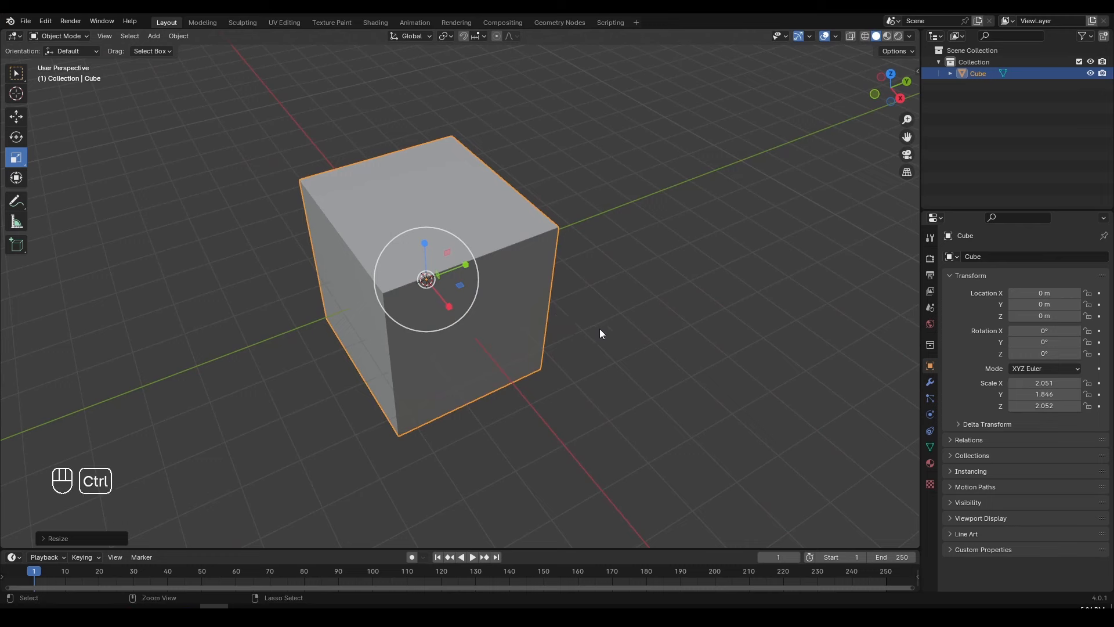
Undo all the scaling so the cube returns to its original size.
{"action": "key", "text": "ctrl+z"}
{"action": "key", "text": "ctrl+z"}
{"action": "key", "text": "ctrl+z"}
{"action": "key", "text": "ctrl+z"}
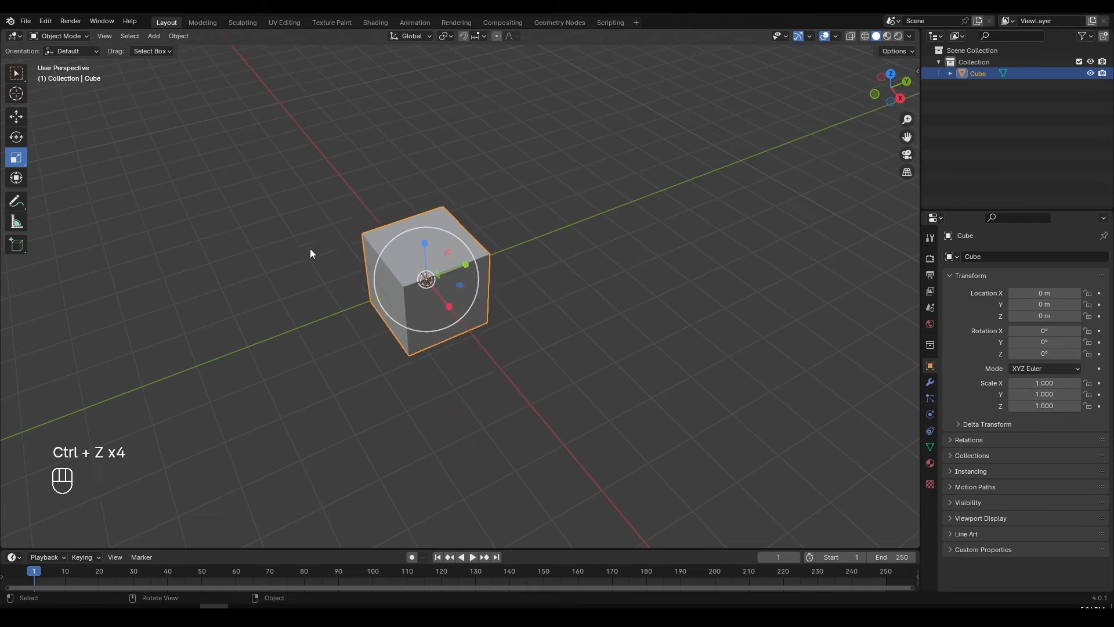
Switch back to the Select Box tool and hide the viewport's tool strip.
{"action": "left_click", "coordinate": [16, 74]}
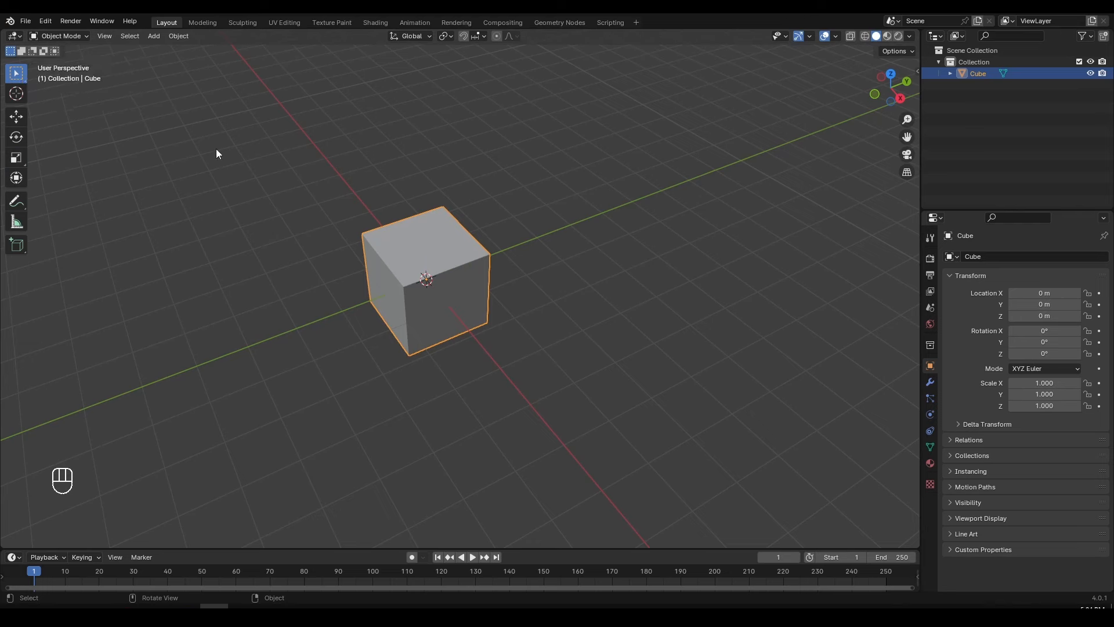
{"action": "key", "text": "t"}
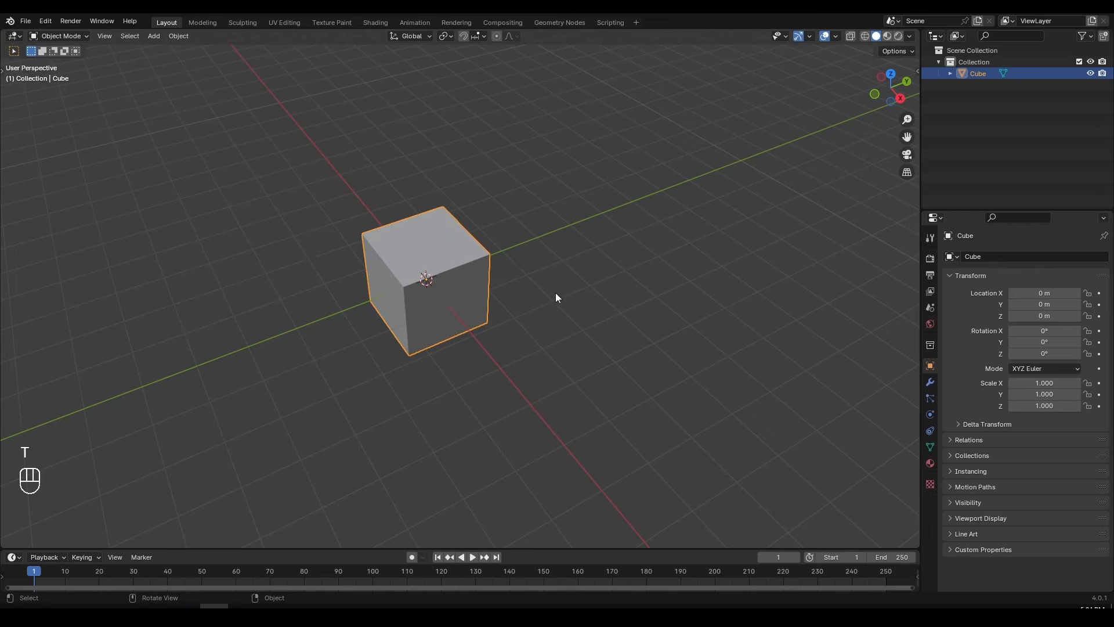
Move the cube freely to about X 0.73 m, Y 5.31 m, Z 1.76 m.
{"action": "middle_click_drag", "start_coordinate": [555, 292], "coordinate": [533, 268]}
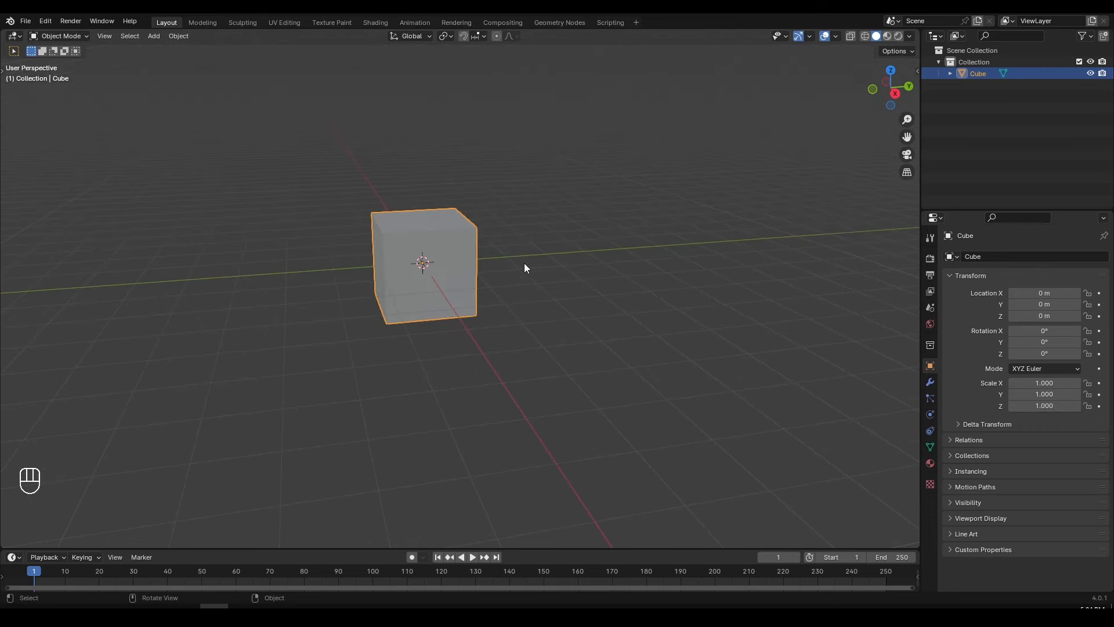
{"action": "middle_click_drag", "start_coordinate": [512, 308], "coordinate": [551, 345]}
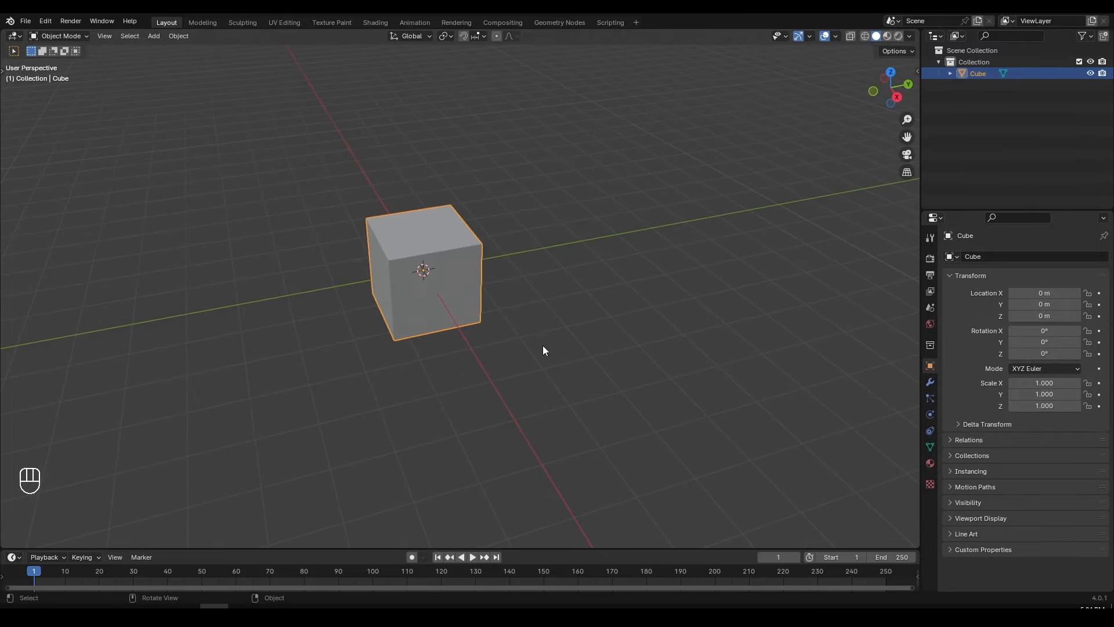
{"action": "key", "text": "g"}
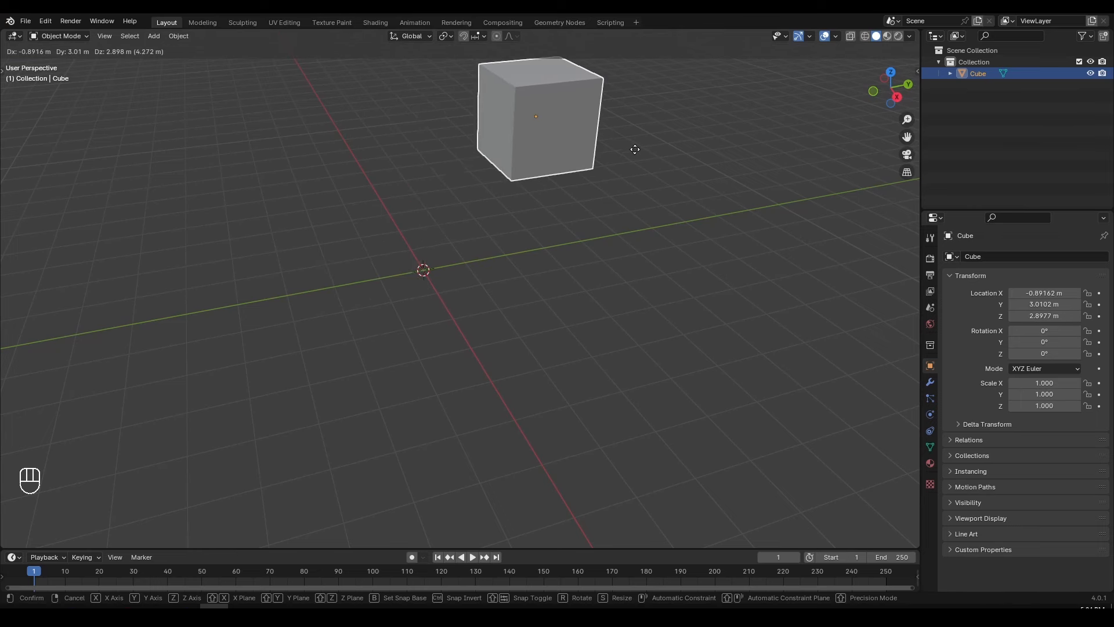
{"action": "left_click", "coordinate": [753, 228]}
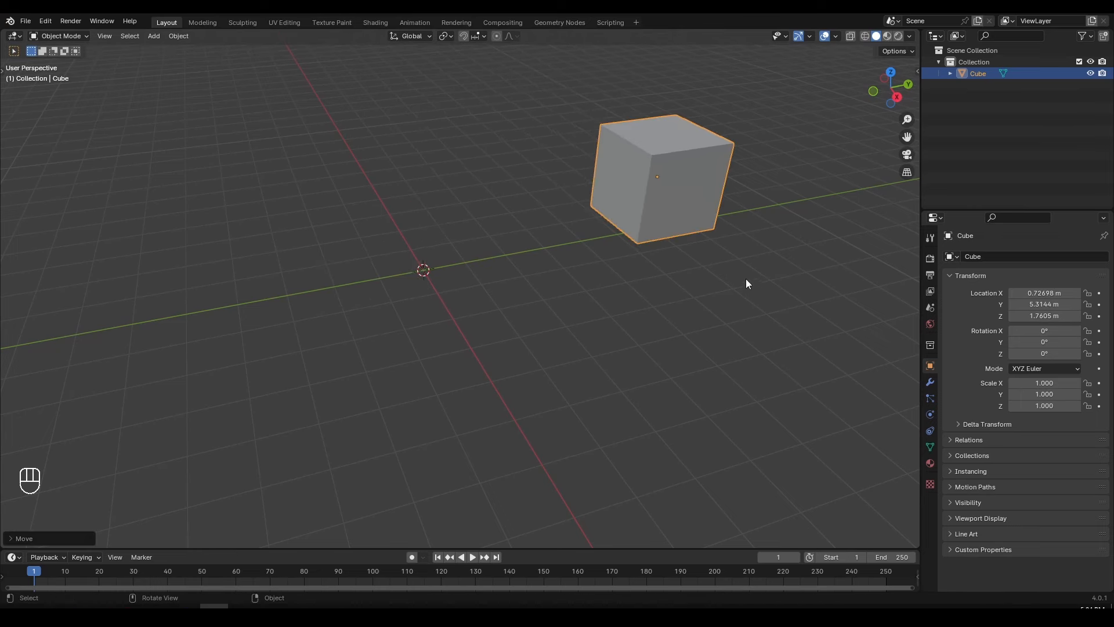
Move the cube freely twice more, ending at about X -0.07 m, Y 4.88 m, Z 2.98 m.
{"action": "middle_click_drag", "start_coordinate": [747, 283], "coordinate": [617, 286]}
{"action": "key", "text": "g"}
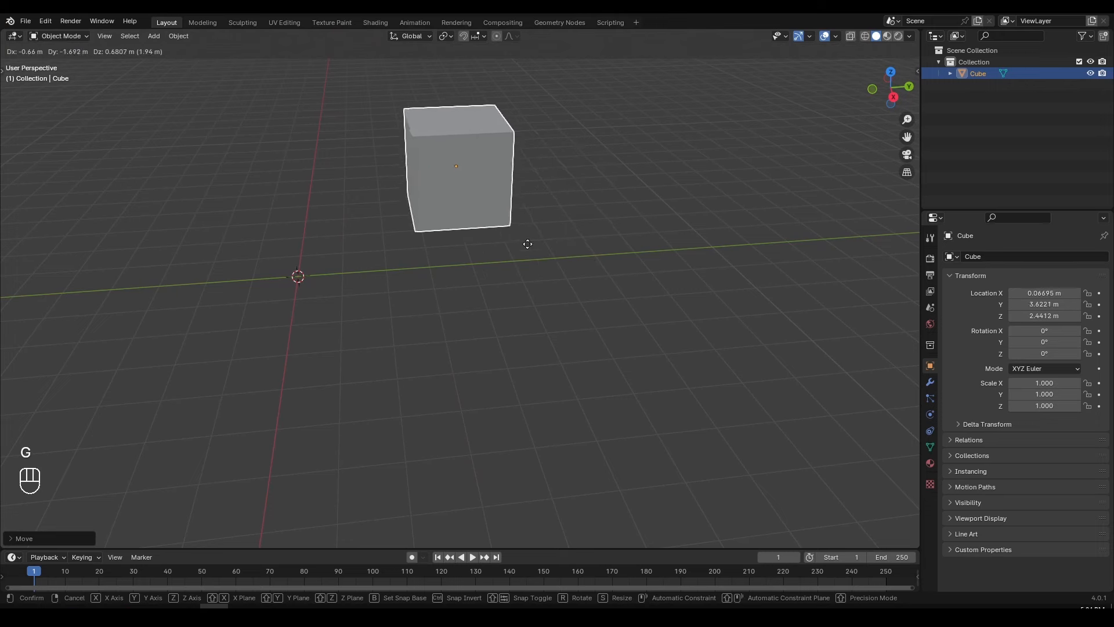
{"action": "left_click", "coordinate": [461, 242]}
{"action": "key", "text": "g"}
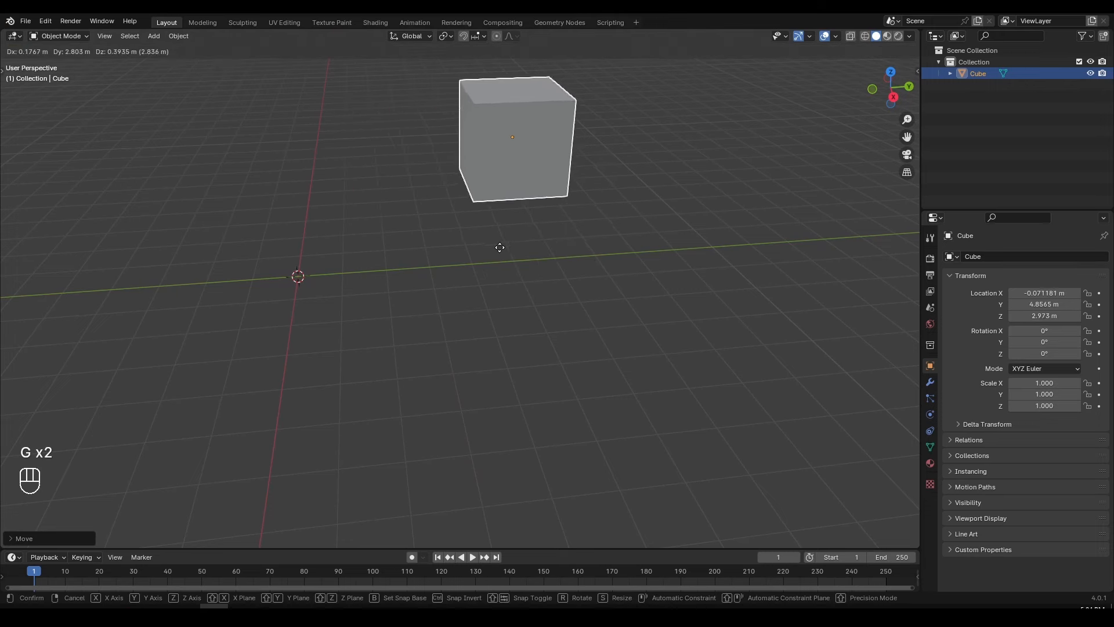
{"action": "left_click", "coordinate": [502, 244]}
{"action": "middle_click_drag", "start_coordinate": [553, 246], "coordinate": [513, 344], "text": "shift"}
{"action": "key", "text": "g"}
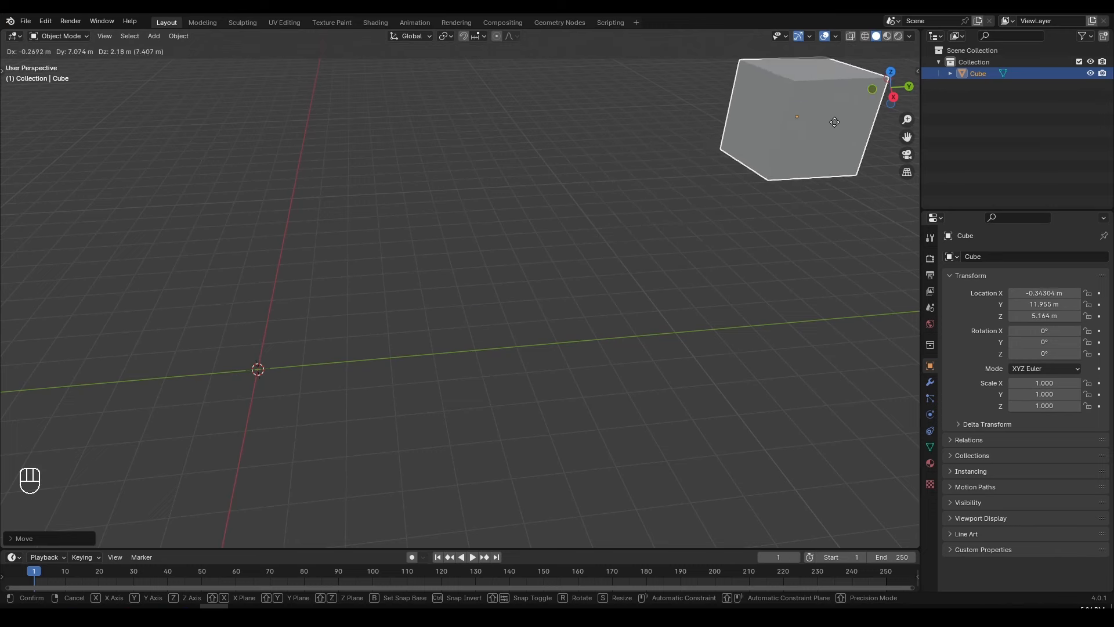
{"action": "right_click", "coordinate": [815, 132]}
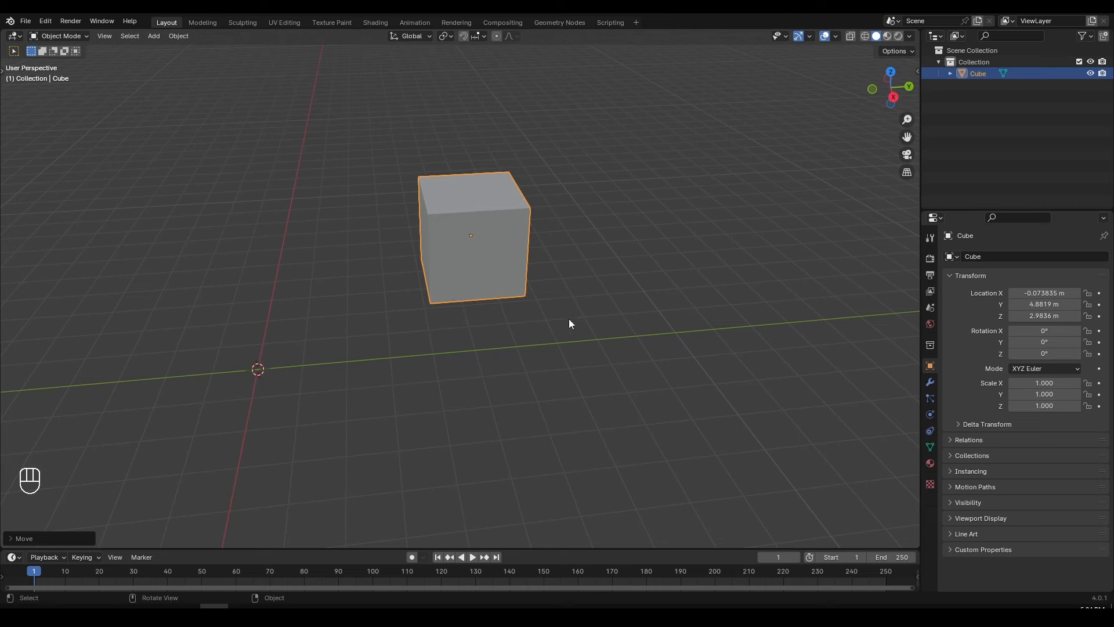
{"action": "key", "text": "g"}
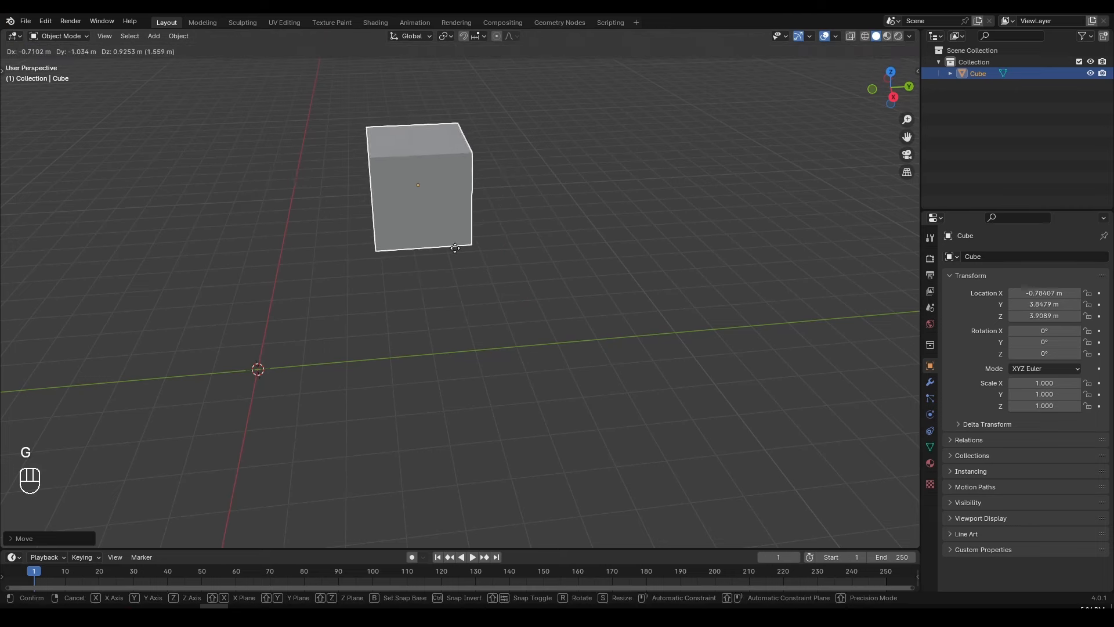
{"action": "right_click", "coordinate": [578, 308]}
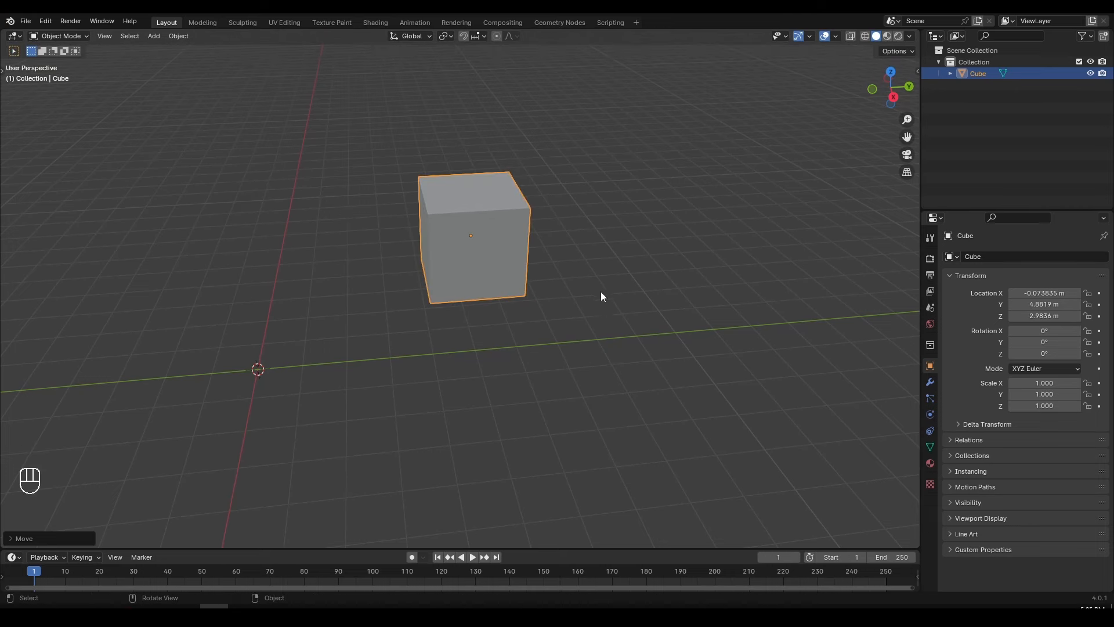
{"action": "key", "text": "g"}
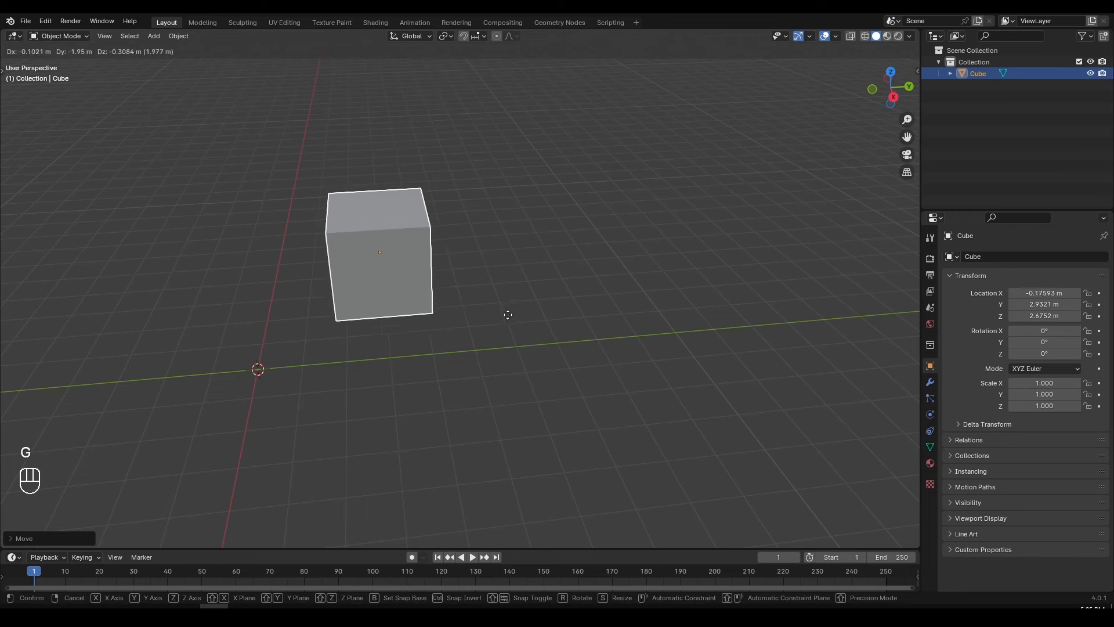
{"action": "left_click", "coordinate": [508, 317]}
Move the cube up along the global Z axis to about 4.57 m.
{"action": "key", "text": "g"}
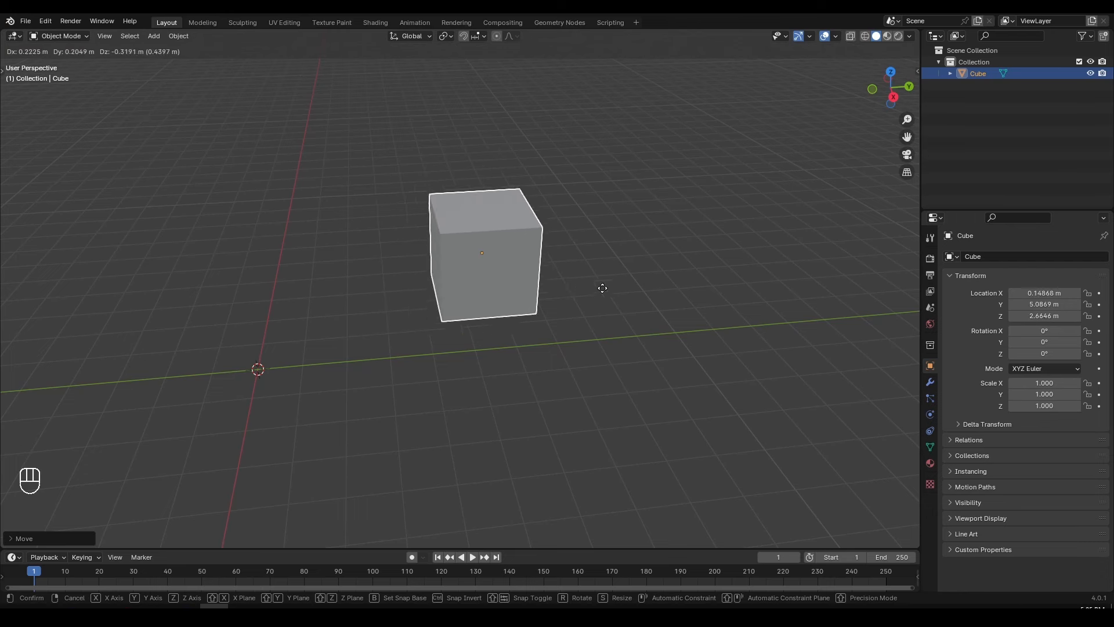
{"action": "key", "text": "z"}
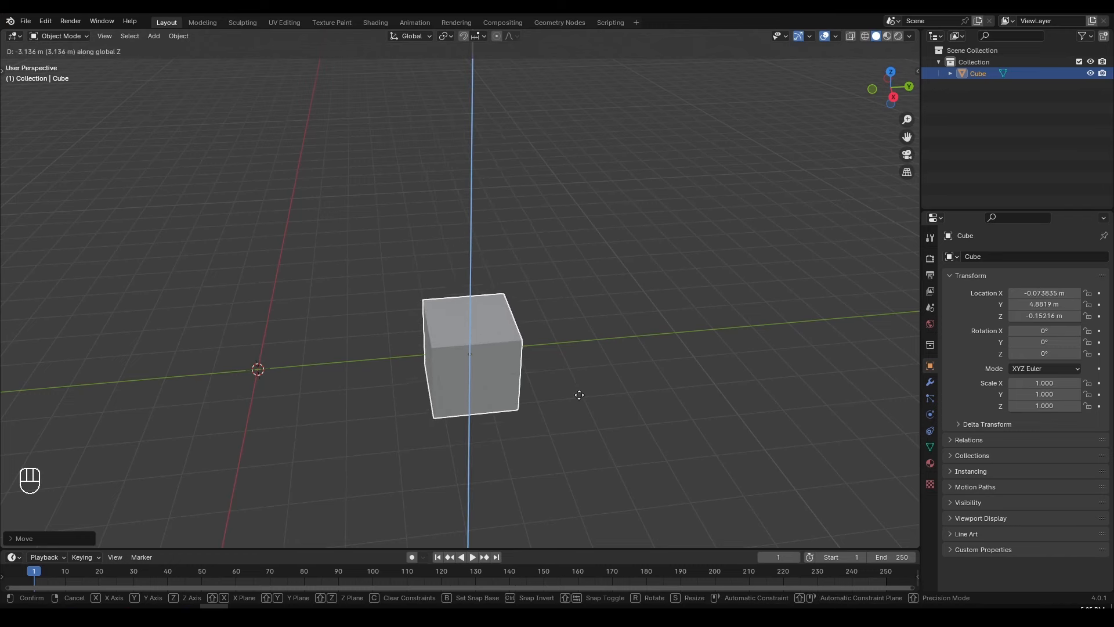
{"action": "left_click", "coordinate": [605, 195]}
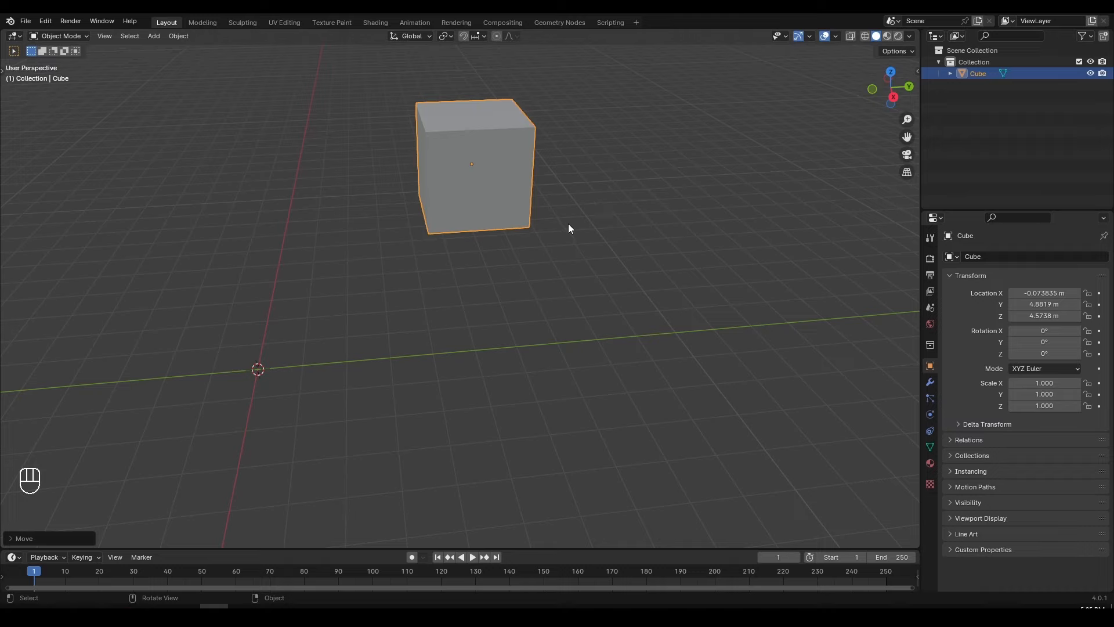
Move the cube along the global X axis to about -0.67 m.
{"action": "middle_click_drag", "start_coordinate": [569, 224], "coordinate": [555, 279]}
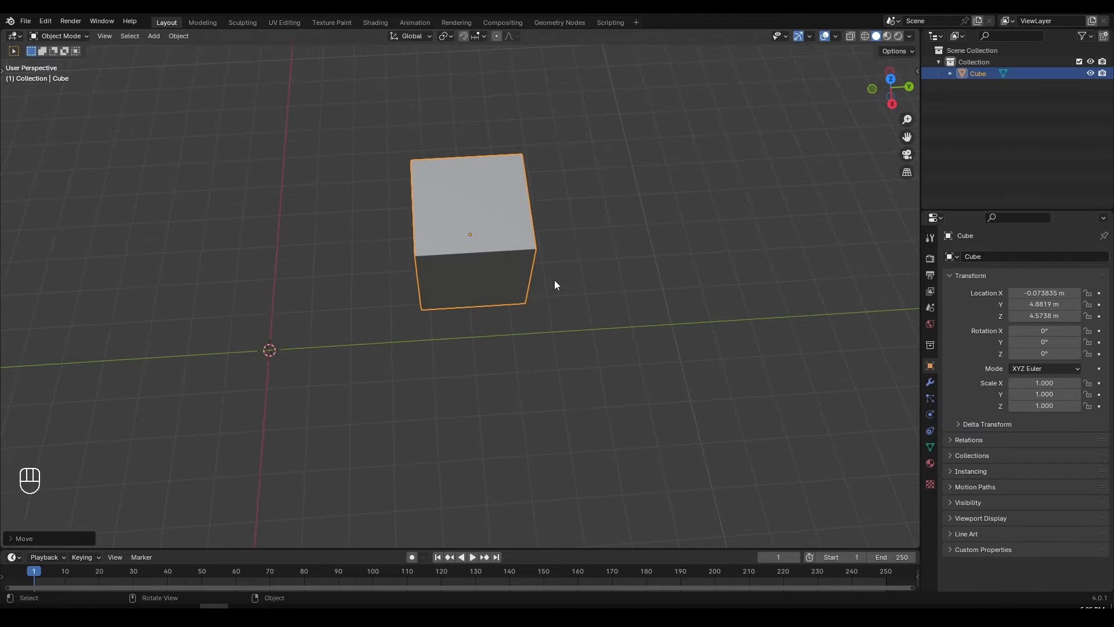
{"action": "key", "text": "g"}
{"action": "key", "text": "x"}
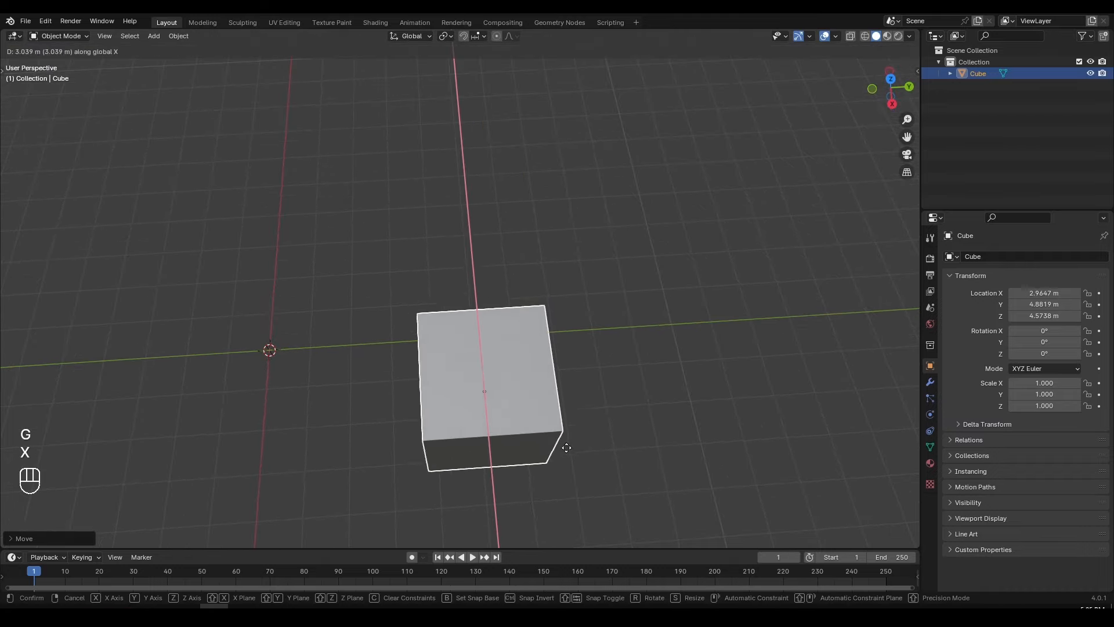
{"action": "left_click", "coordinate": [513, 267]}
Move the cube along the global Y axis to about -0.78 m and lower it along Z to about 0.59 m.
{"action": "key", "text": "g"}
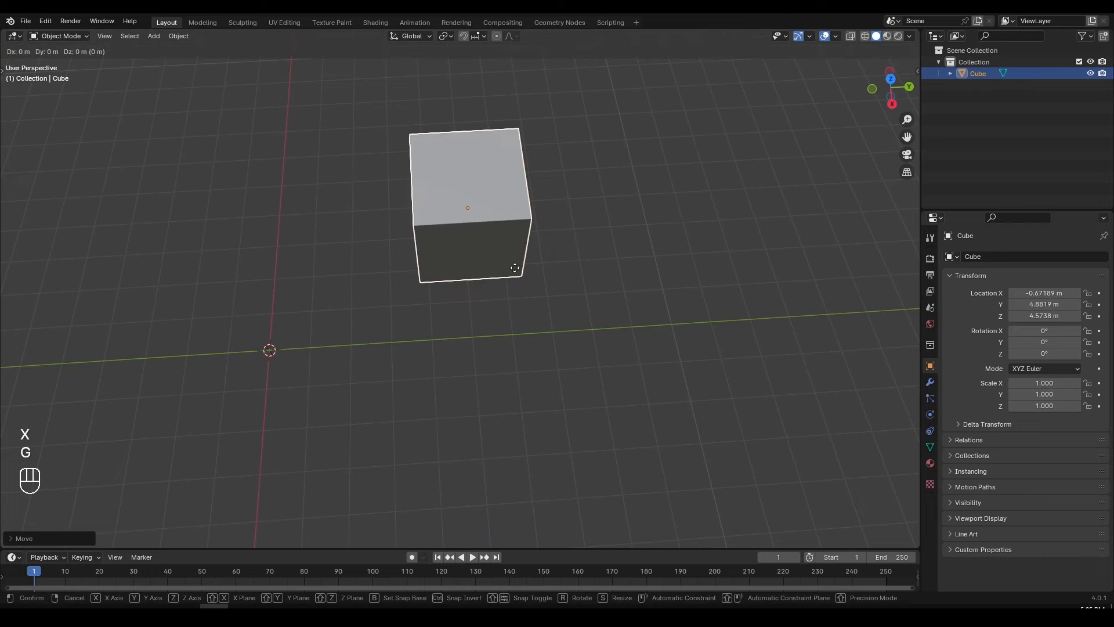
{"action": "key", "text": "y"}
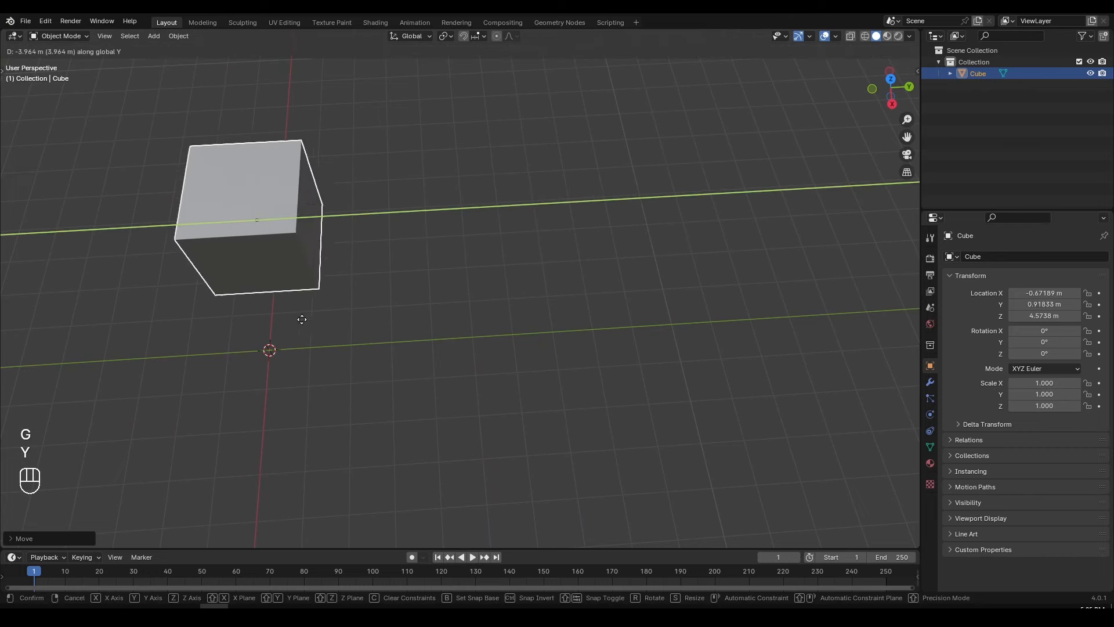
{"action": "left_click", "coordinate": [221, 336]}
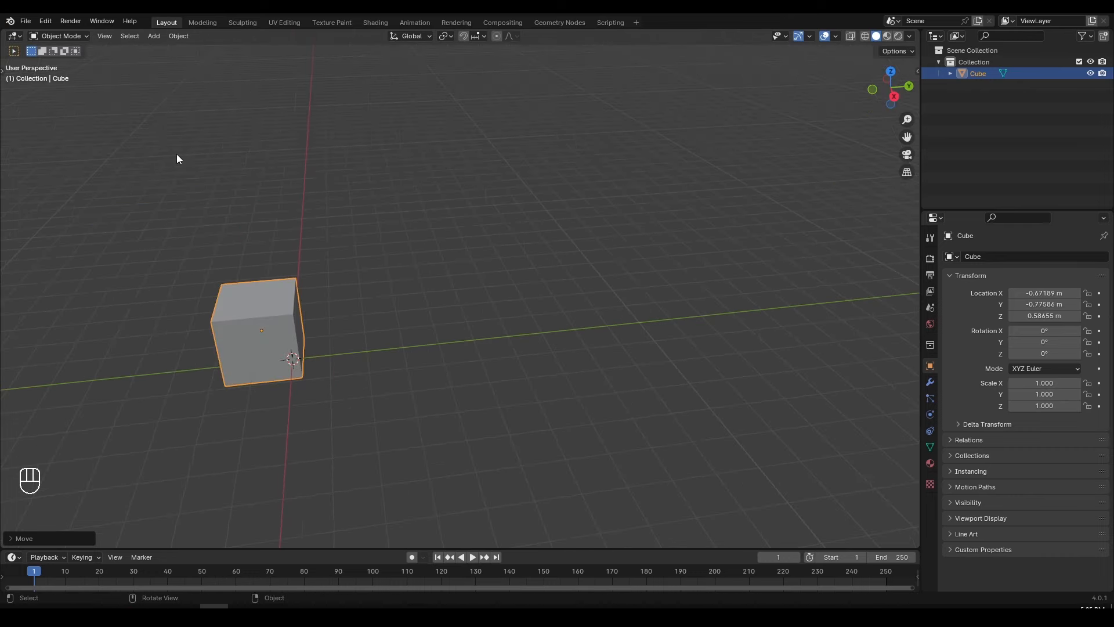
{"action": "key", "text": "t"}
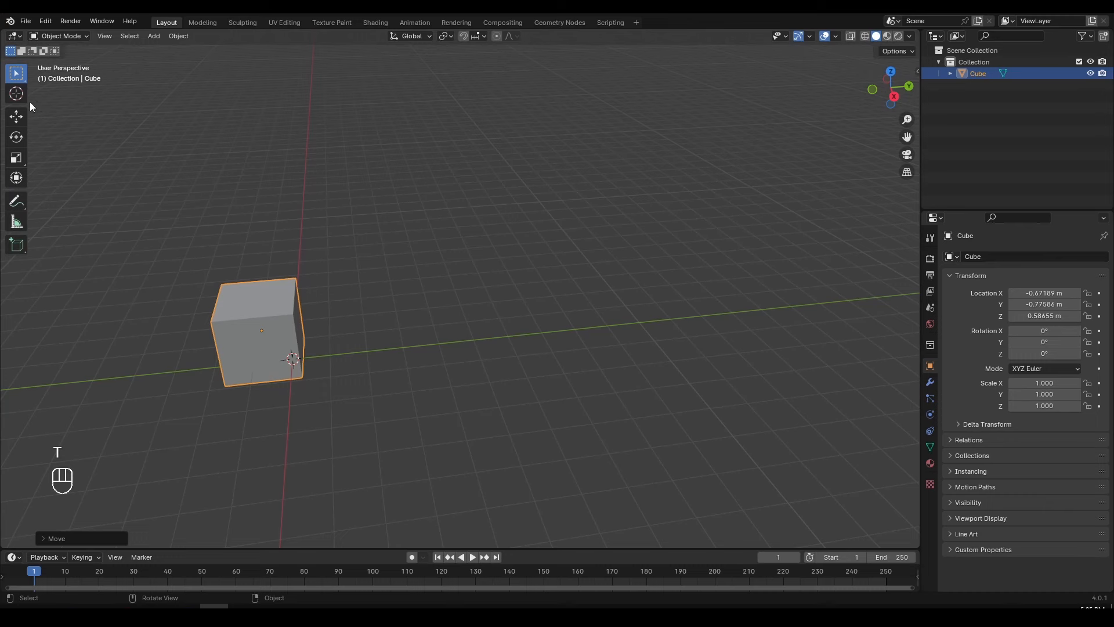
{"action": "key", "text": "t"}
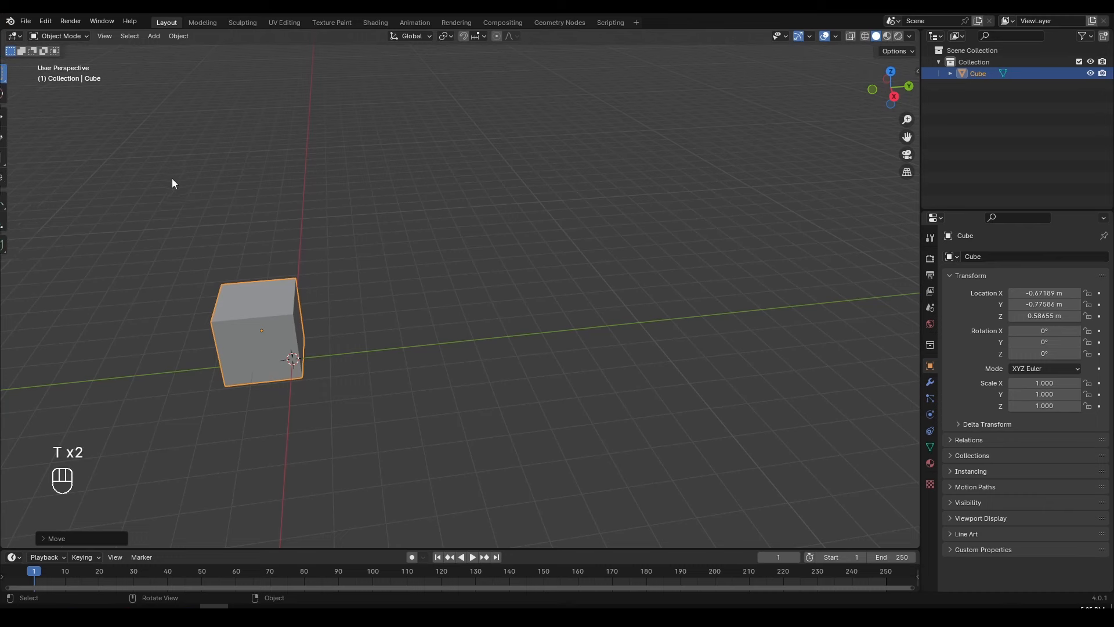
{"action": "key", "text": "g"}
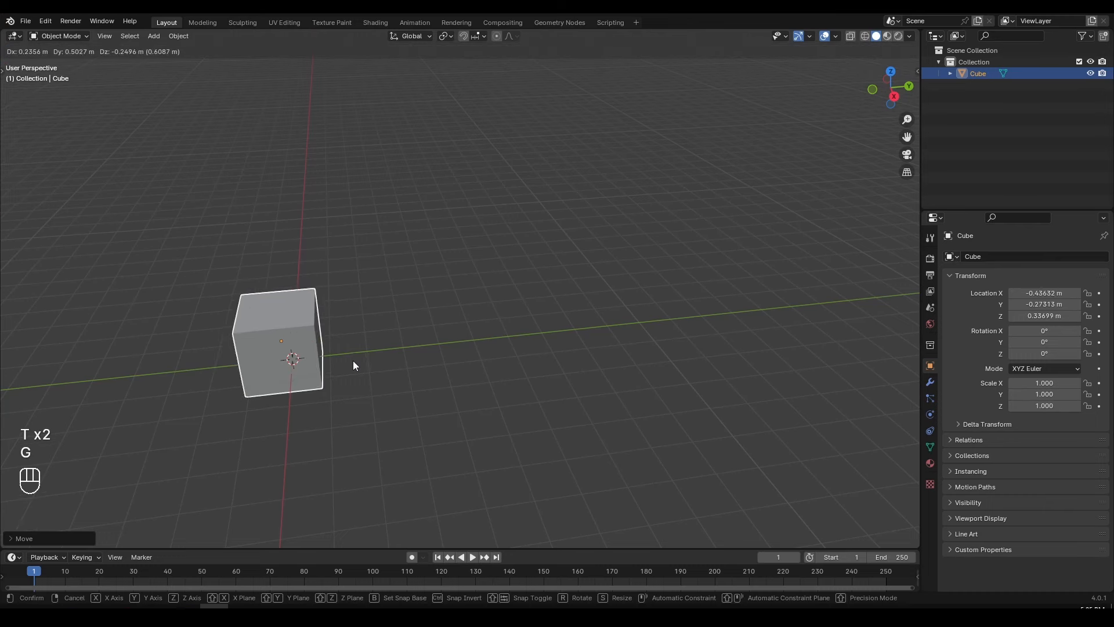
{"action": "right_click", "coordinate": [371, 363]}
{"action": "middle_click_drag", "start_coordinate": [346, 344], "coordinate": [381, 345], "text": "shift"}
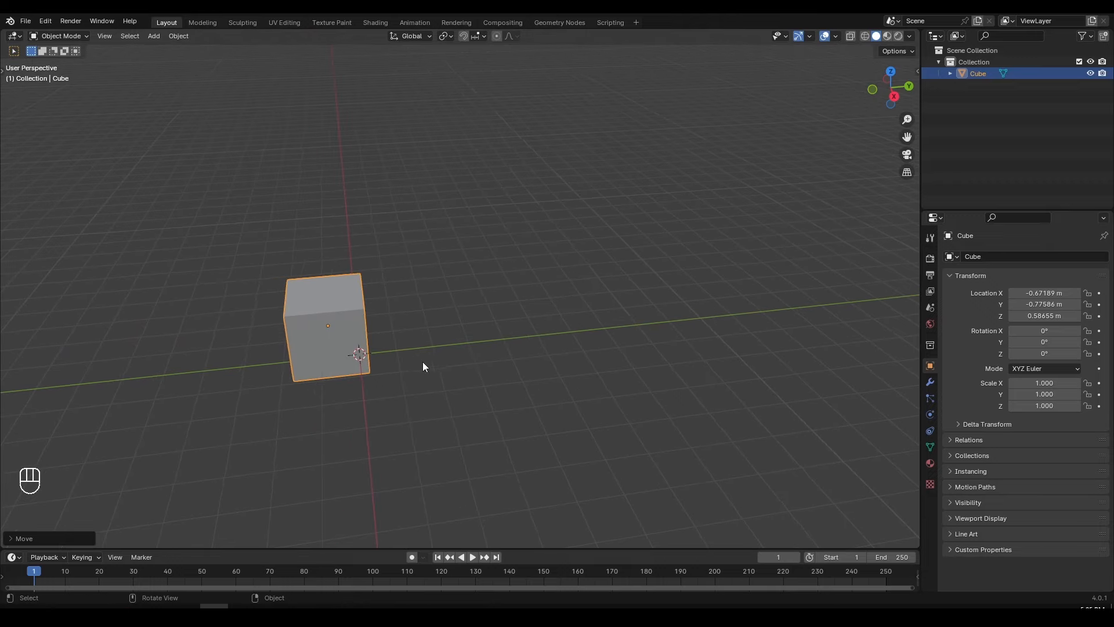
Try moving the cube along the global X, Y and Z axes, switching the axis constraint during the move.
{"action": "key", "text": "g"}
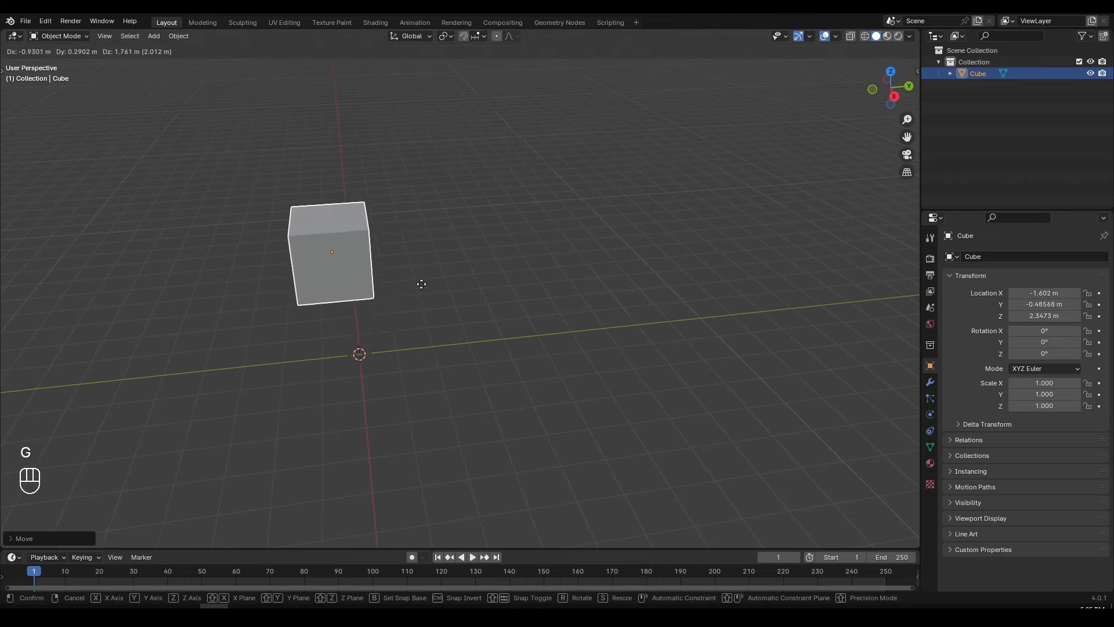
{"action": "key", "text": "x"}
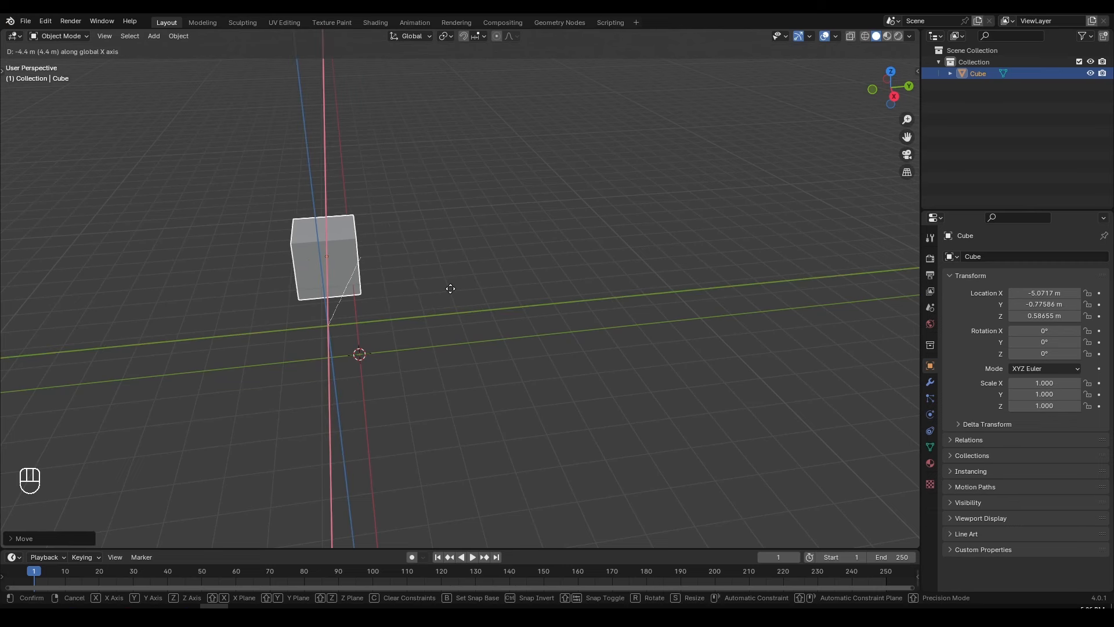
{"action": "key", "text": "y"}
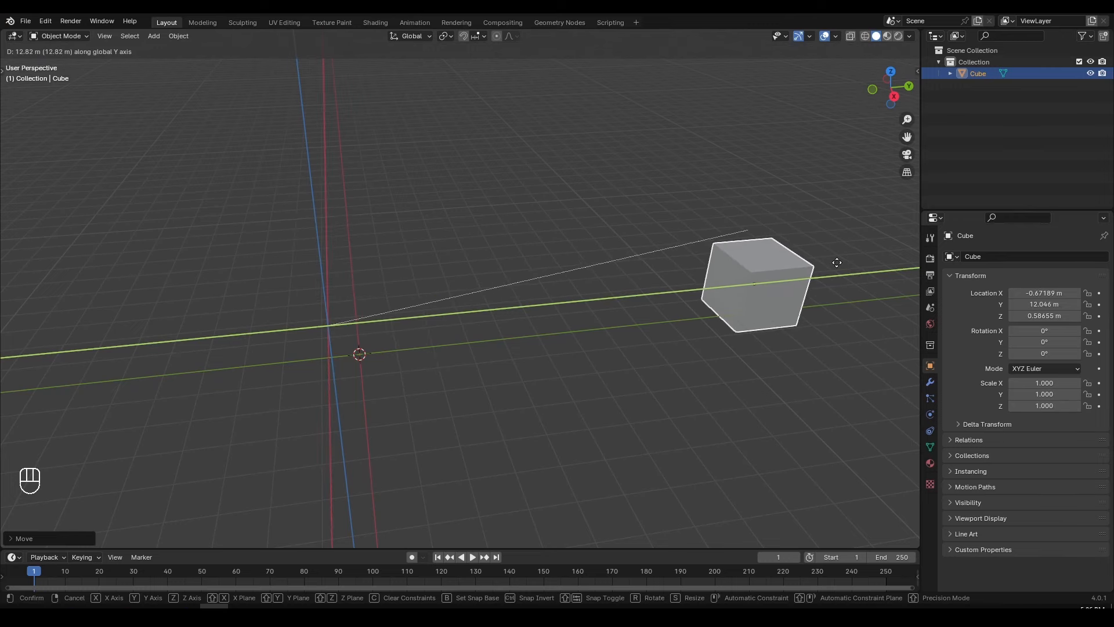
{"action": "left_click", "coordinate": [444, 314]}
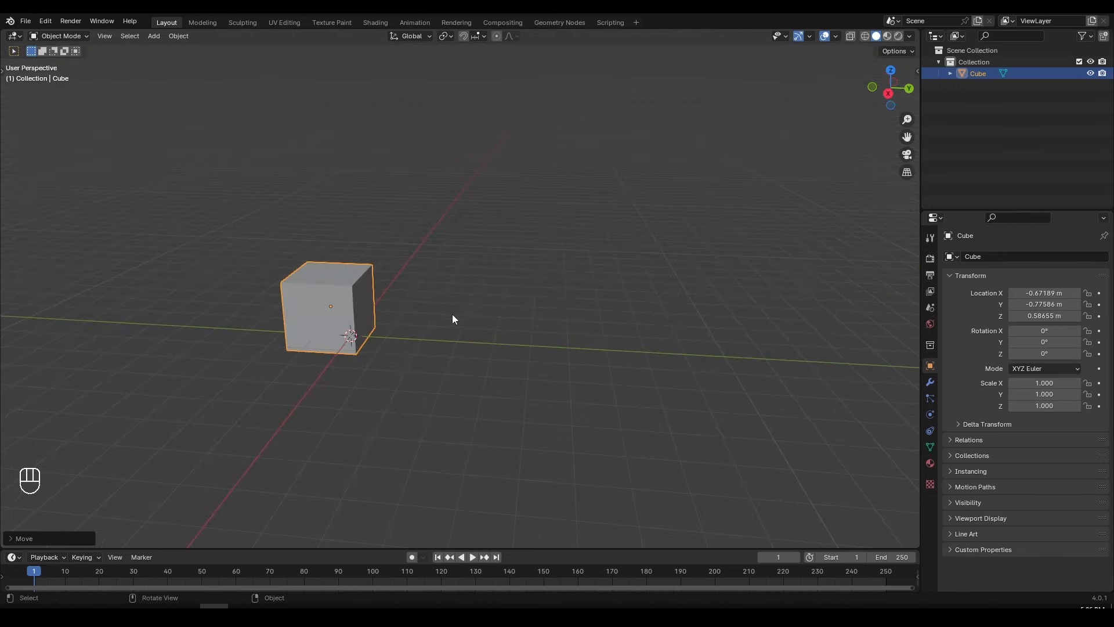
{"action": "key", "text": "g"}
{"action": "key", "text": "z"}
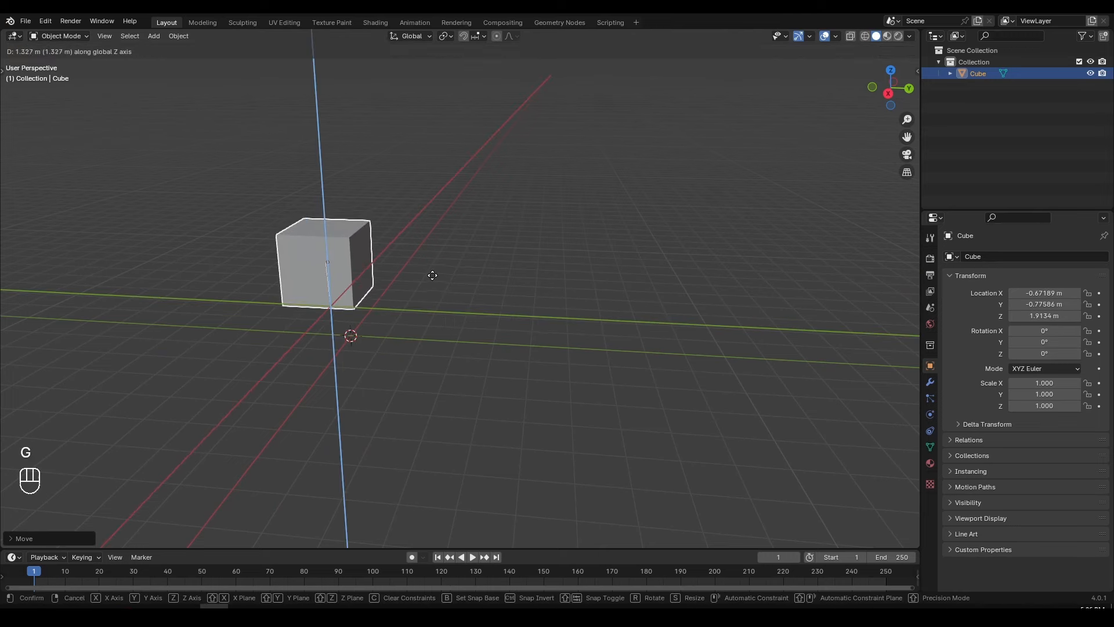
{"action": "key", "text": "y"}
{"action": "key", "text": "z"}
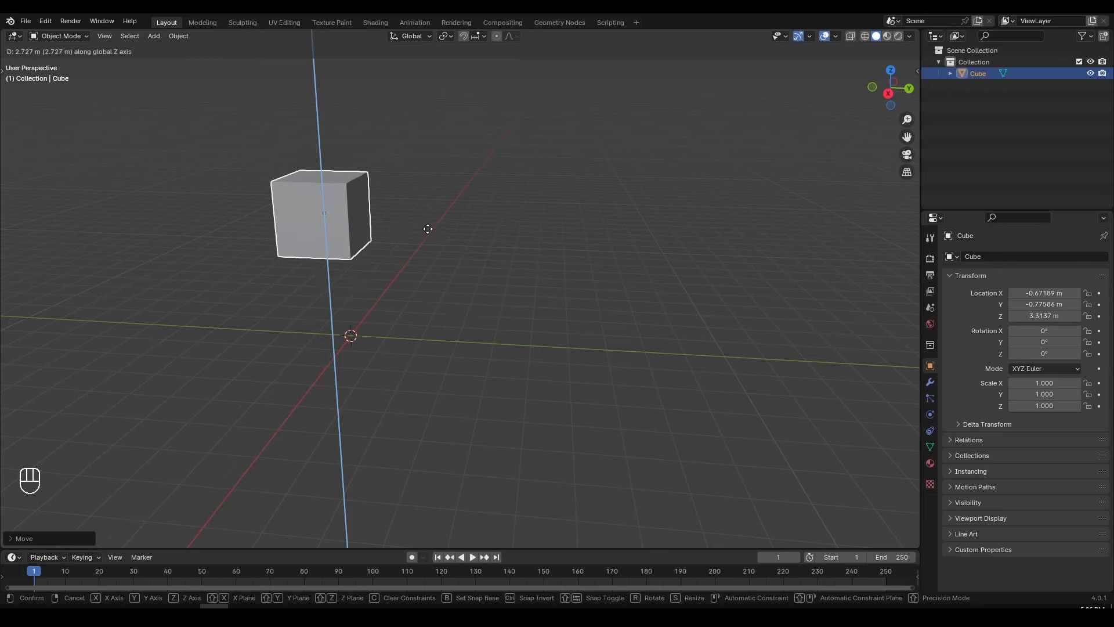
{"action": "right_click", "coordinate": [429, 272]}
Move the cube with switching axis constraints, ending on the Z axis at a height of about 2.69 m.
{"action": "middle_click_drag", "start_coordinate": [433, 277], "coordinate": [433, 337]}
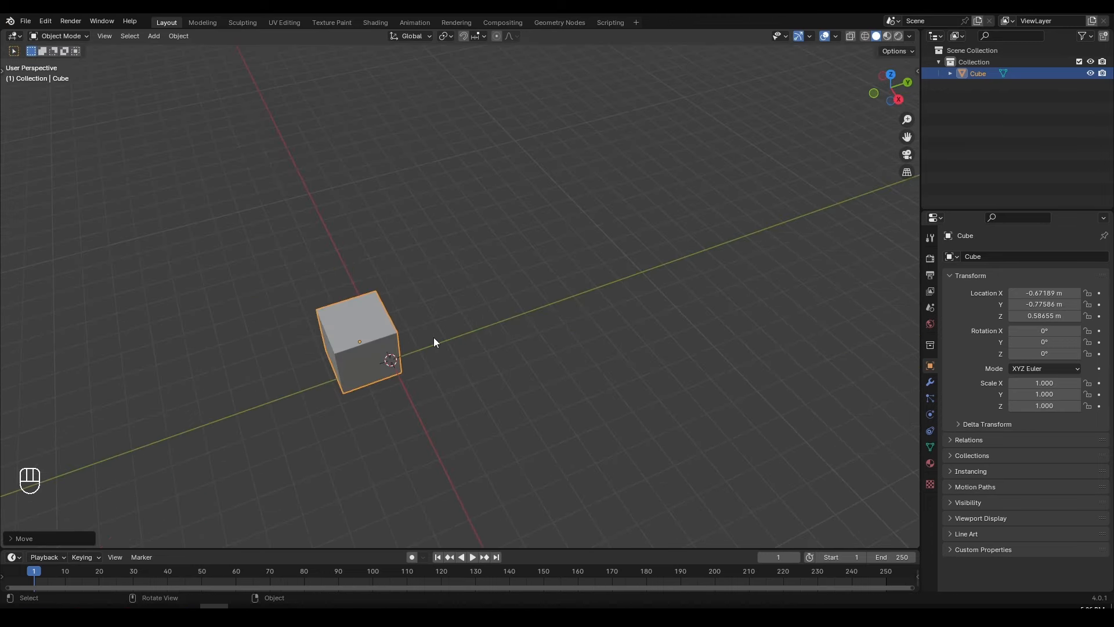
{"action": "key", "text": "g"}
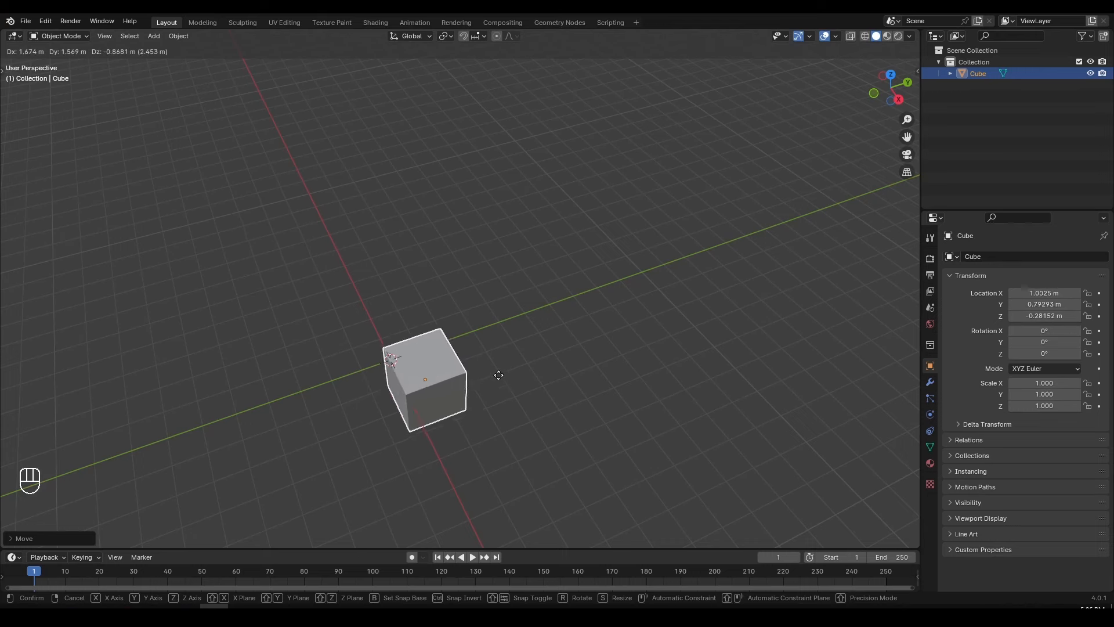
{"action": "key", "text": "x"}
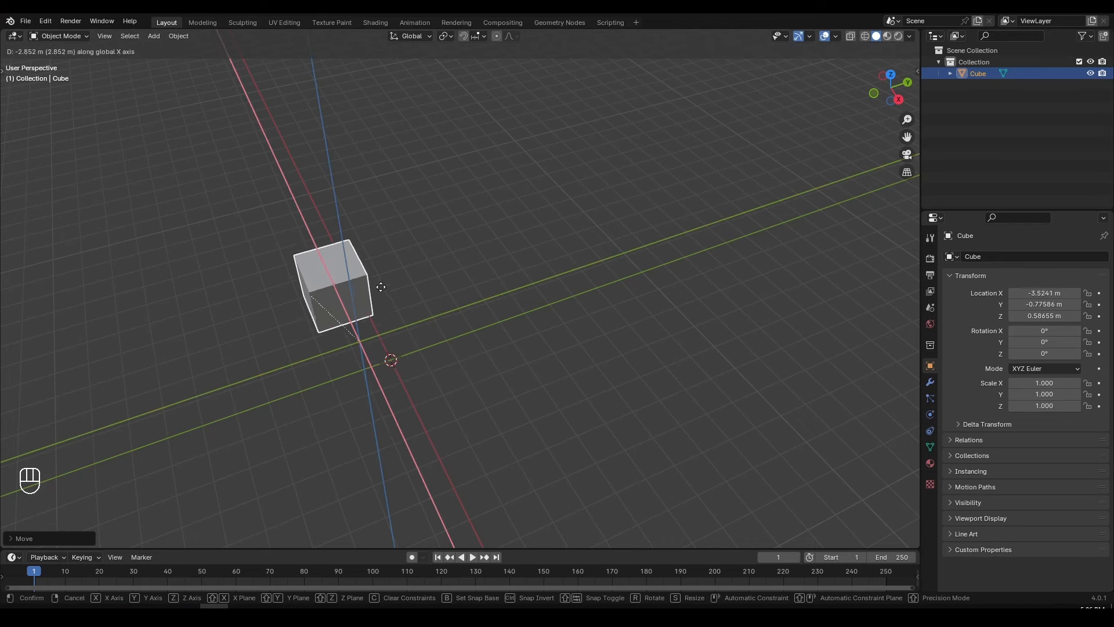
{"action": "key", "text": "y"}
{"action": "middle_click_drag", "start_coordinate": [400, 343], "coordinate": [304, 134]}
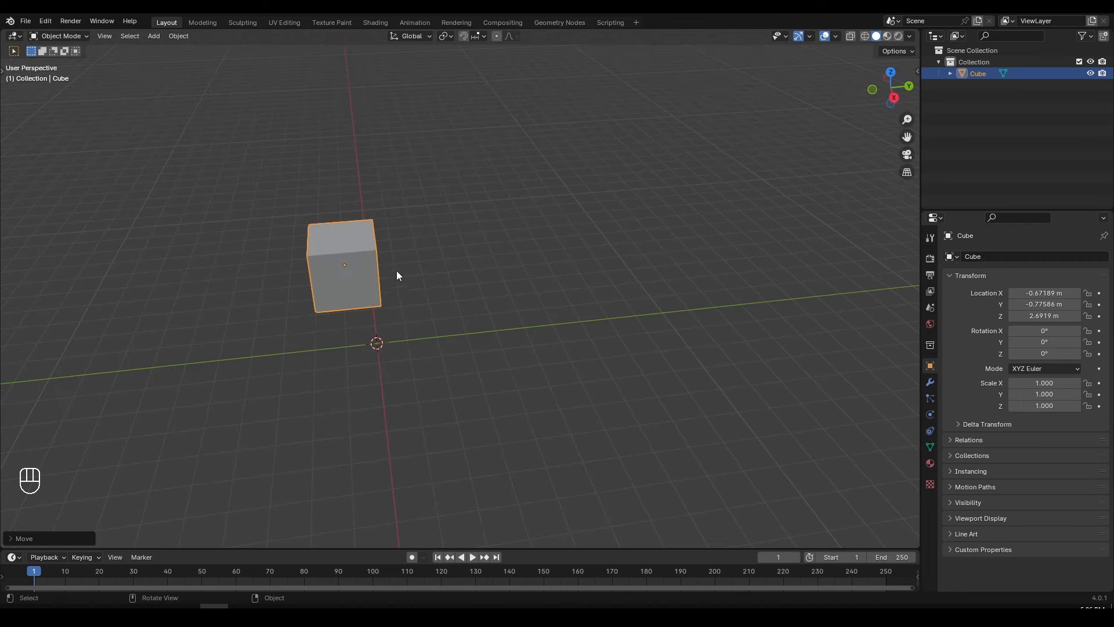
Move the cube freely to about X -0.33 m, Y 7.85 m, Z 4.47 m.
{"action": "key", "text": "g"}
{"action": "left_click", "coordinate": [690, 285]}
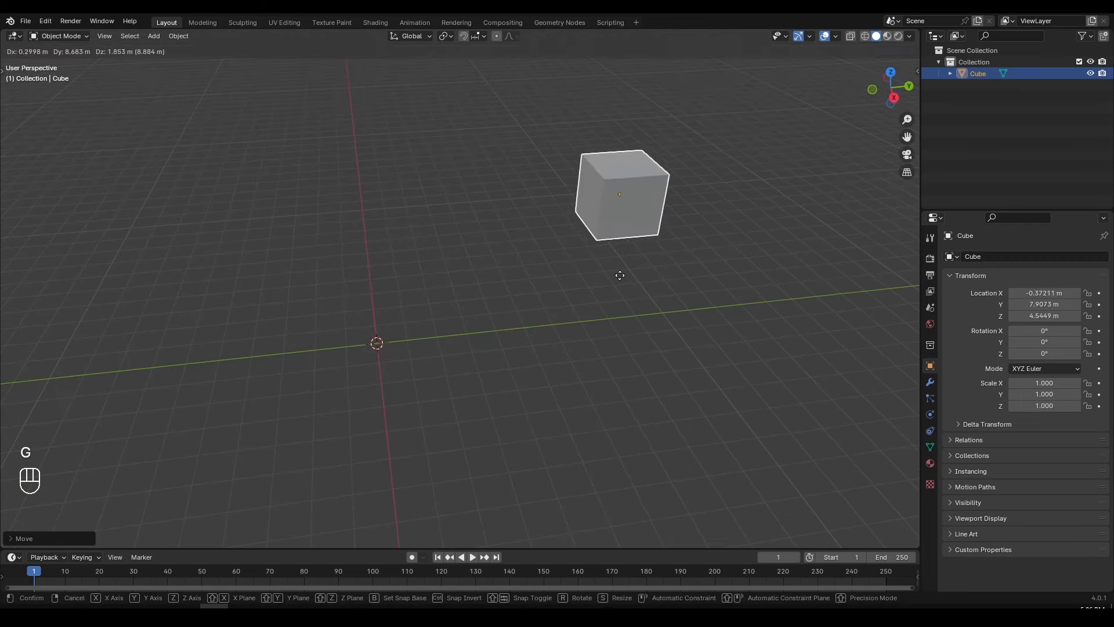
{"action": "middle_click_drag", "start_coordinate": [676, 319], "coordinate": [482, 412]}
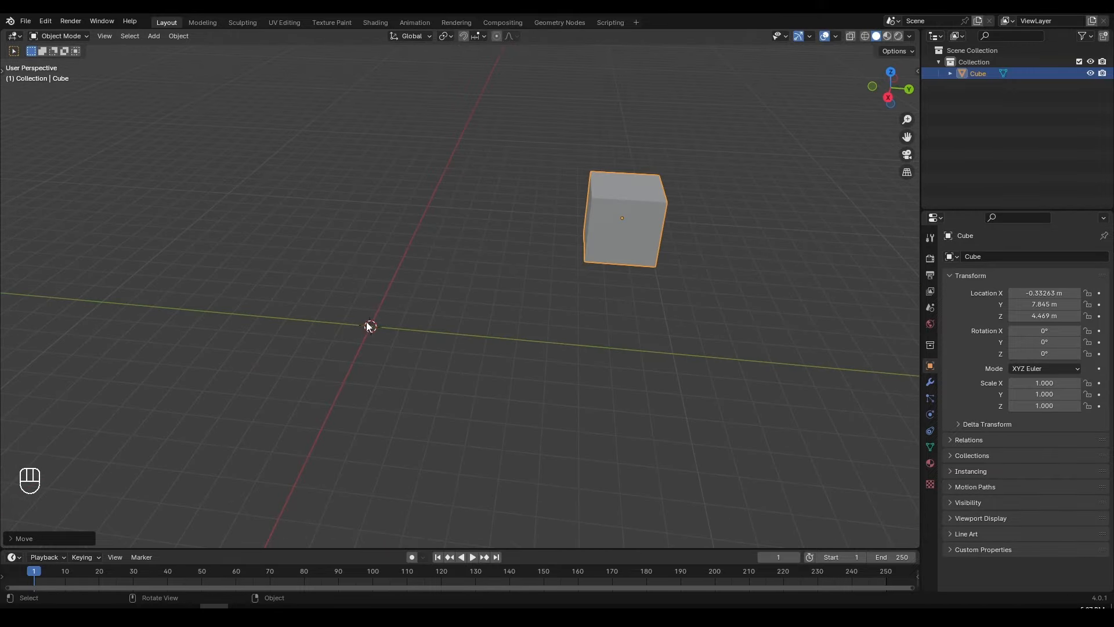
Clear the cube's location so it sits at 0 m on all three axes.
{"action": "middle_click_drag", "start_coordinate": [652, 304], "coordinate": [509, 340], "text": "shift"}
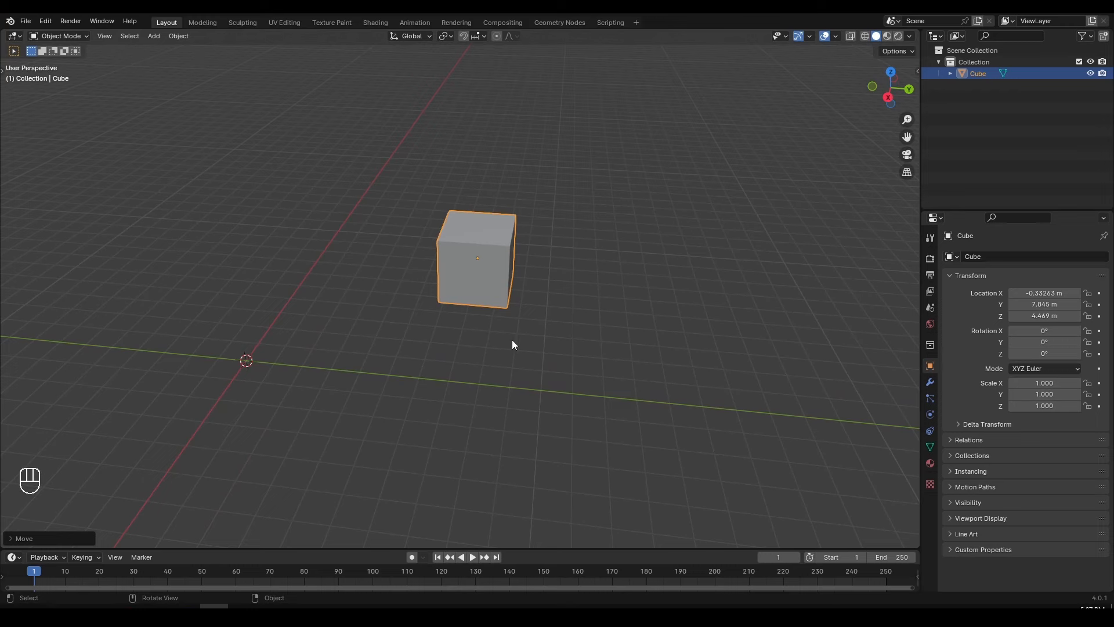
{"action": "scroll", "coordinate": [511, 344], "scroll_direction": "up", "scroll_amount": 1}
{"action": "key", "text": "alt+g"}
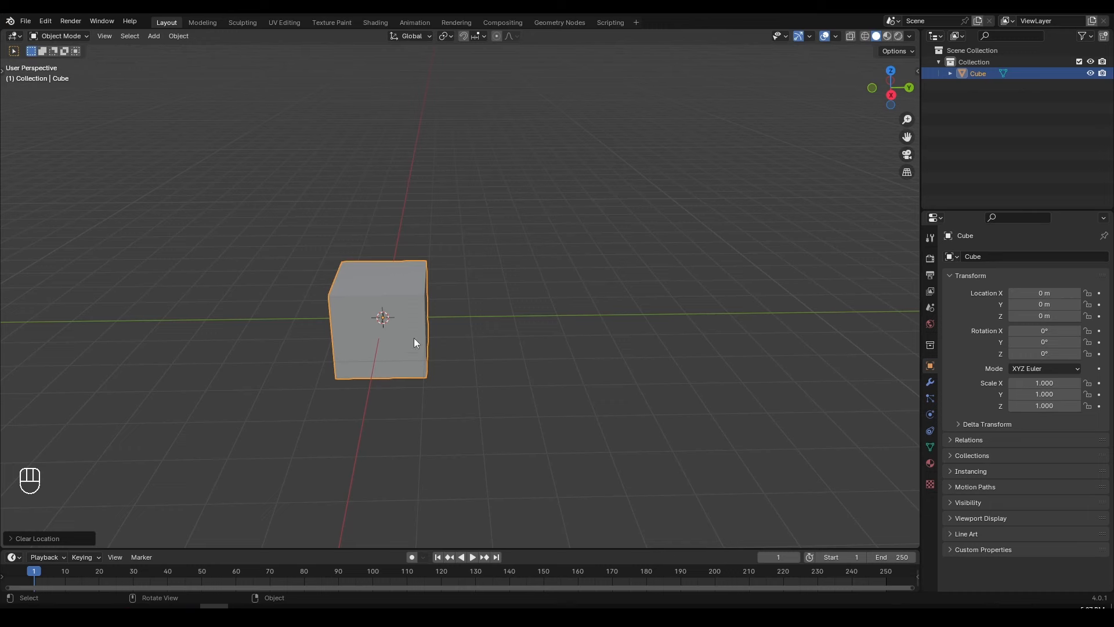
{"action": "key", "text": "g"}
{"action": "right_click", "coordinate": [407, 297]}
Try rotating the cube freely and about the global X, Z and Y axes, switching the constraint during the rotation.
{"action": "middle_click_drag", "start_coordinate": [465, 339], "coordinate": [485, 343]}
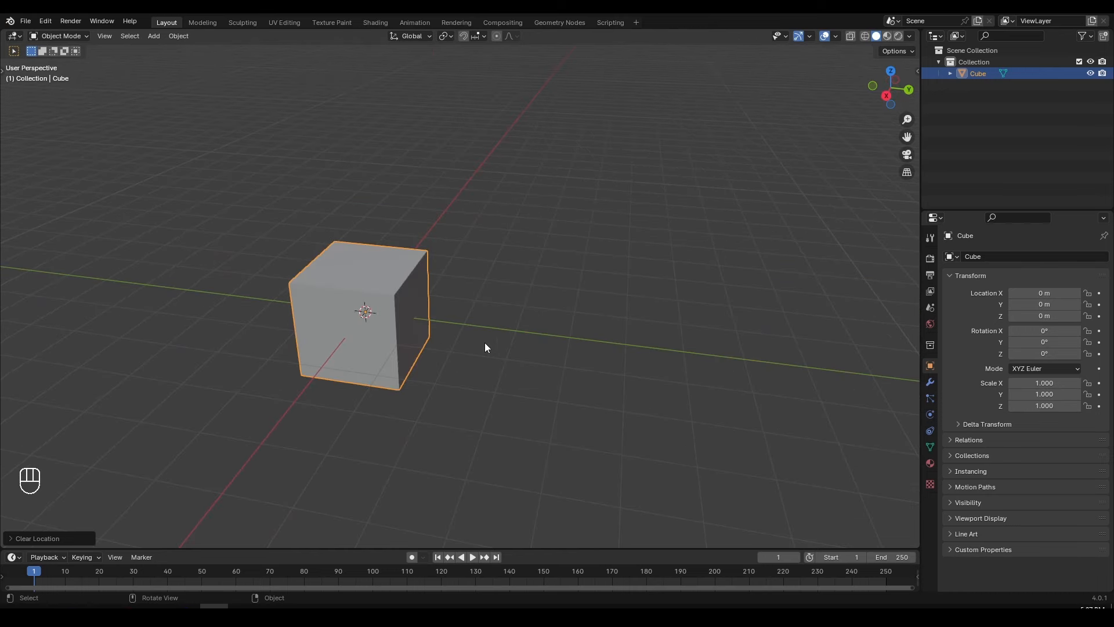
{"action": "middle_click_drag", "start_coordinate": [484, 341], "coordinate": [526, 350]}
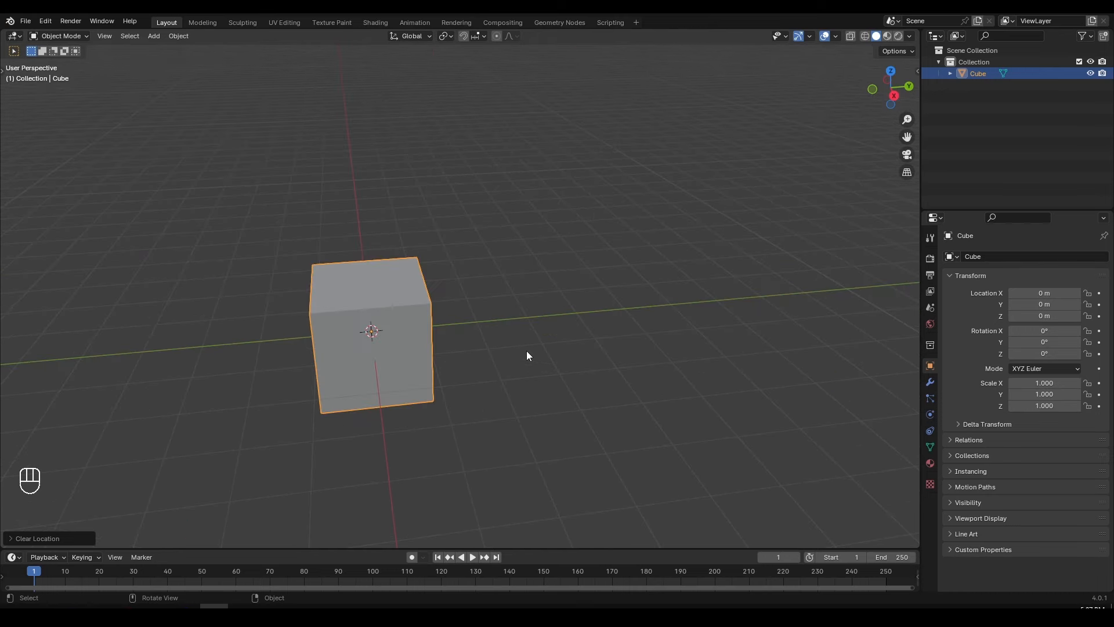
{"action": "key", "text": "r"}
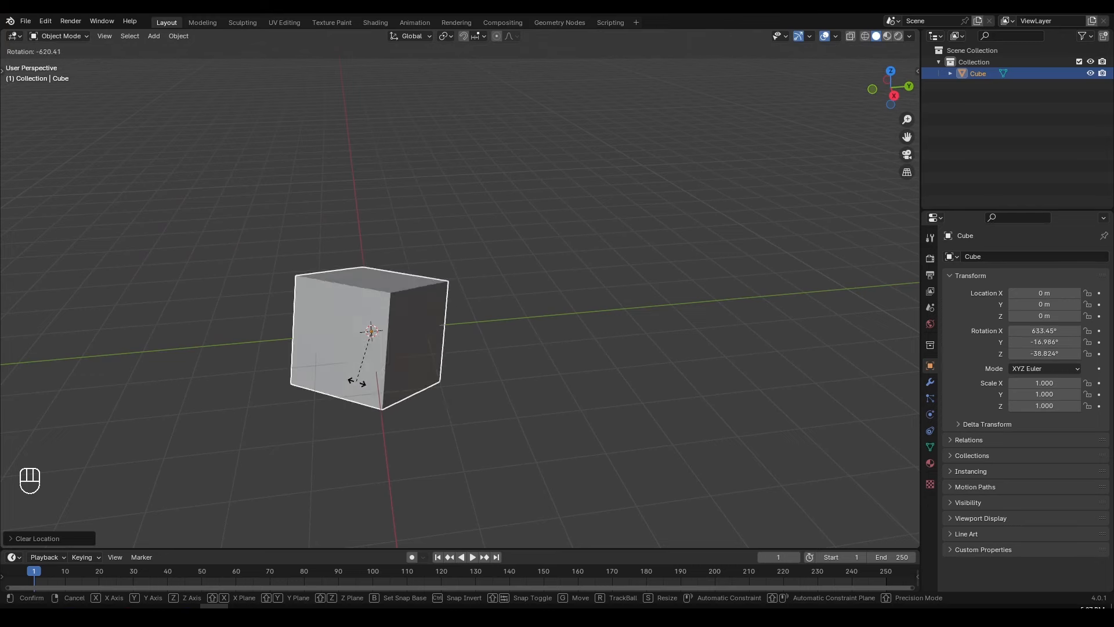
{"action": "key", "text": "x"}
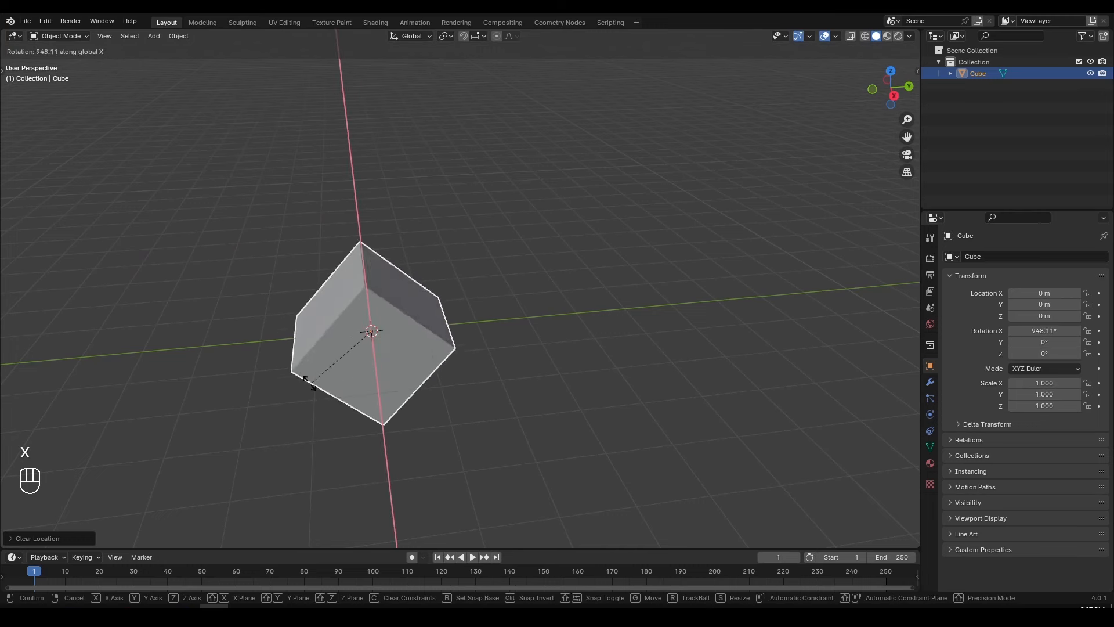
{"action": "key", "text": "z"}
{"action": "key", "text": "y"}
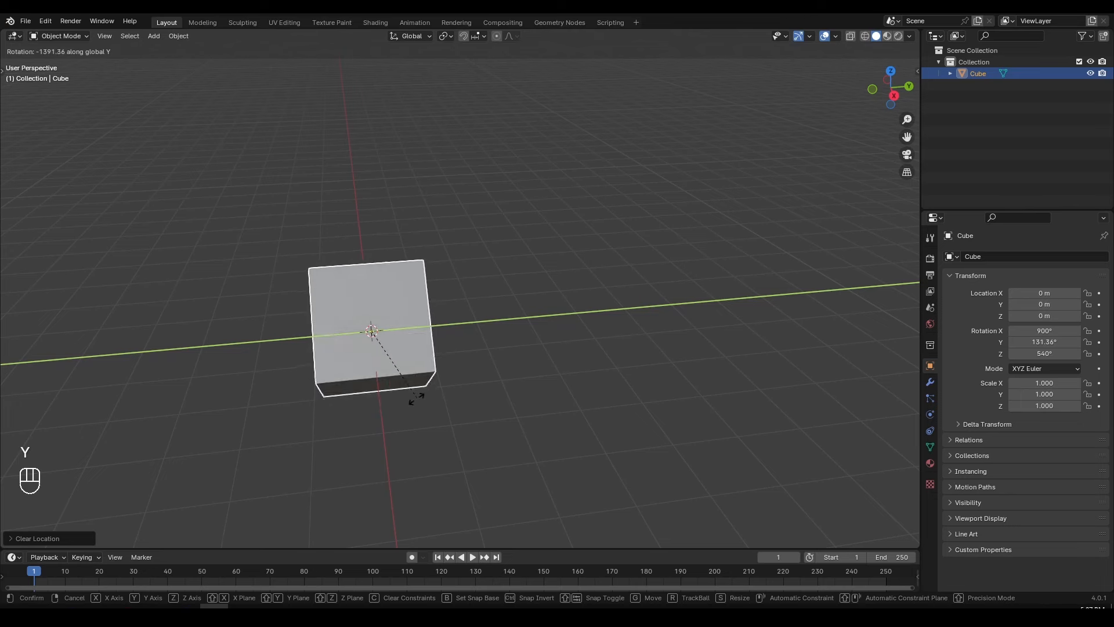
{"action": "right_click", "coordinate": [410, 343]}
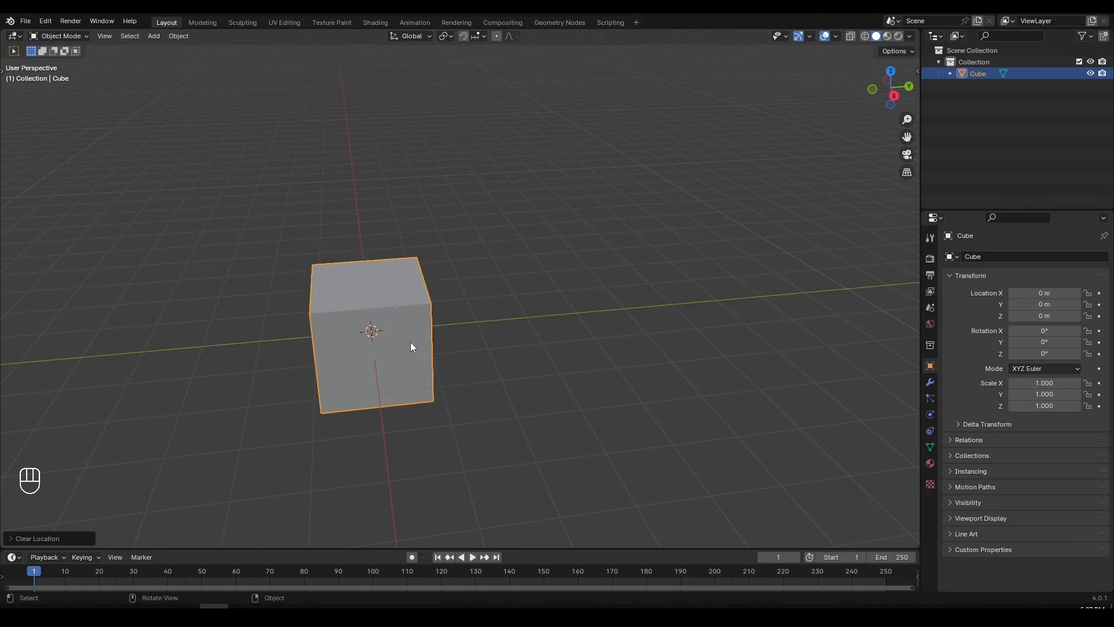
Rotate the cube with Trackball to about X 92°, Y -53°, Z -145°, and clear its rotation.
{"action": "middle_click_drag", "start_coordinate": [448, 318], "coordinate": [468, 311]}
{"action": "key", "text": "r"}
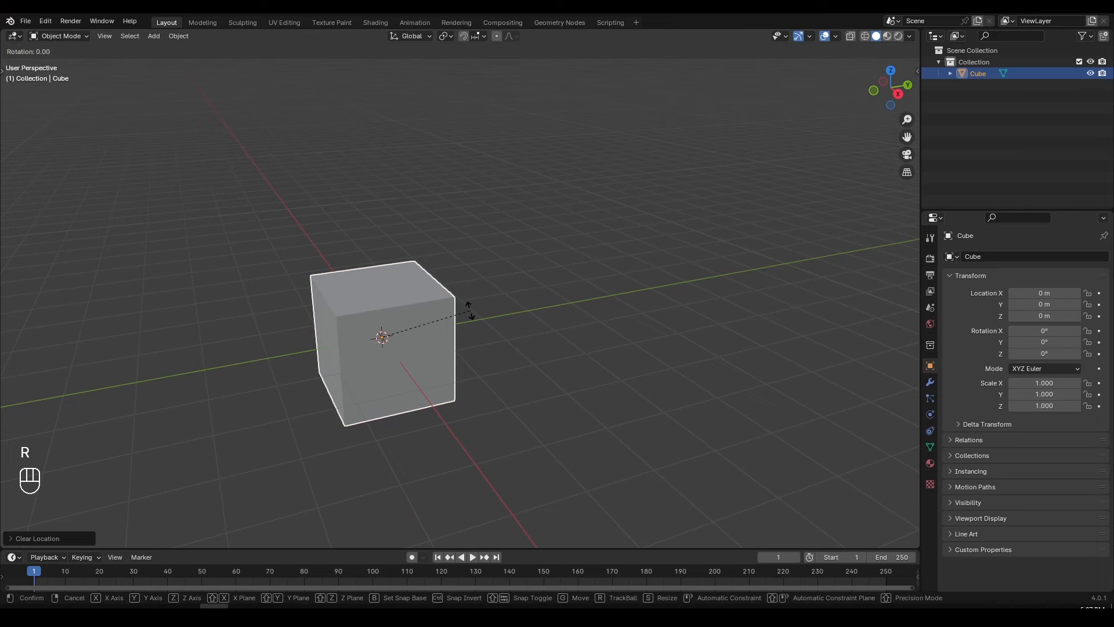
{"action": "key", "text": "r"}
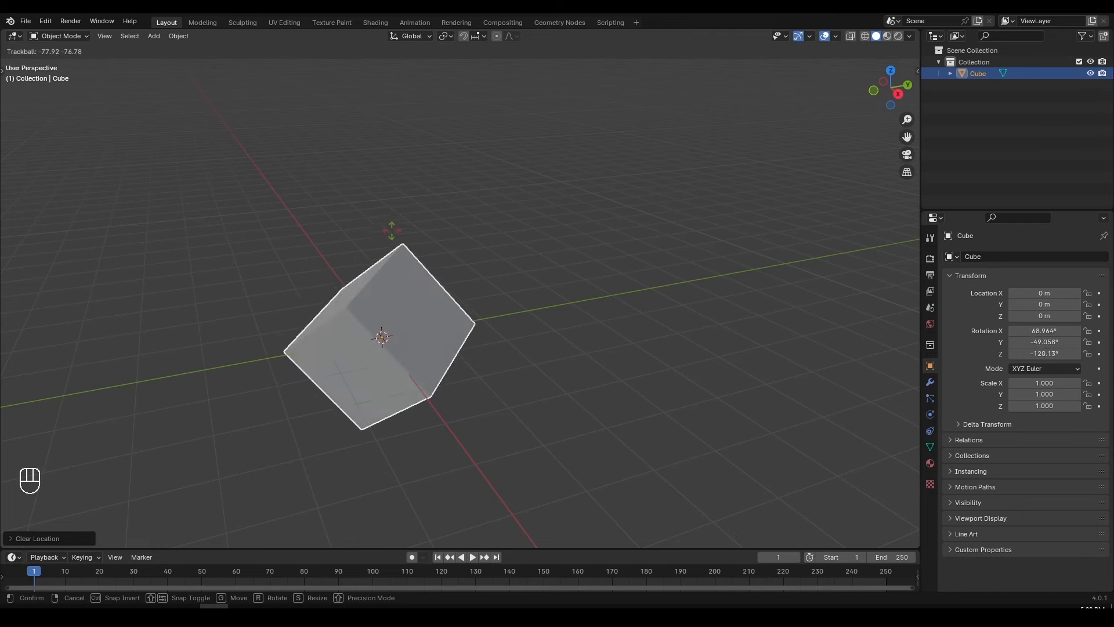
{"action": "left_click", "coordinate": [354, 369]}
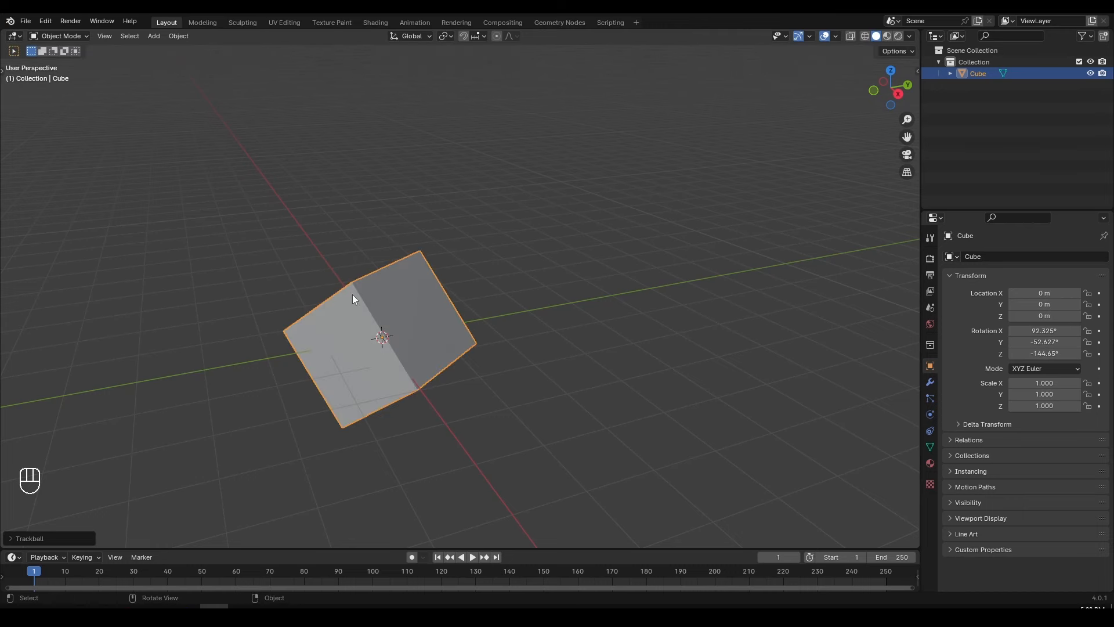
{"action": "key", "text": "r"}
{"action": "key", "text": "r"}
{"action": "left_click", "coordinate": [405, 428]}
{"action": "middle_click_drag", "start_coordinate": [455, 366], "coordinate": [513, 371]}
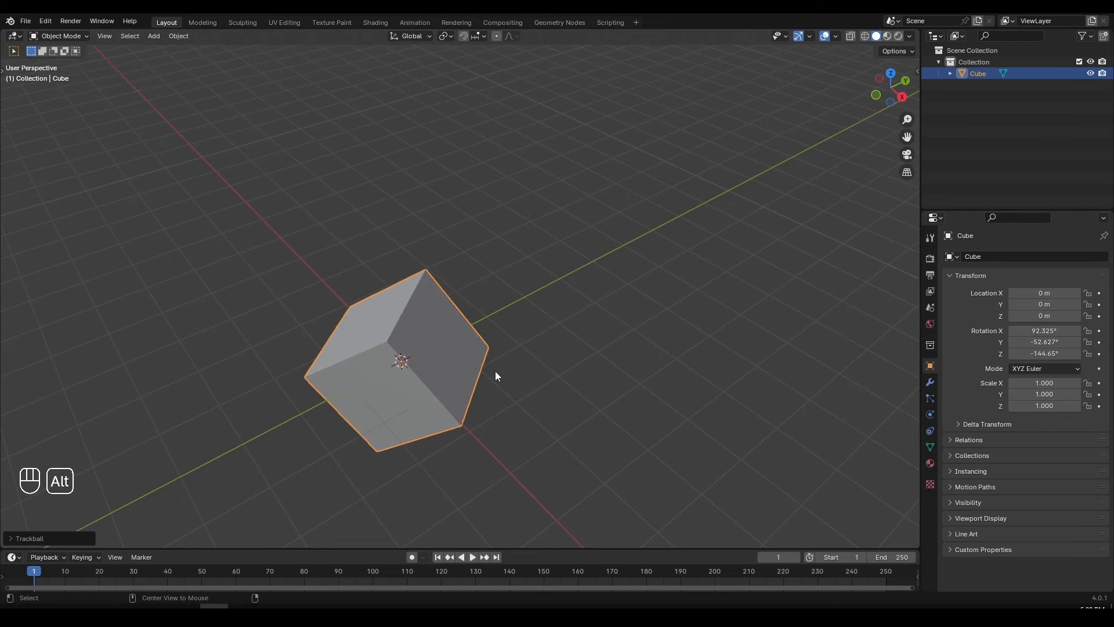
{"action": "key", "text": "alt+r"}
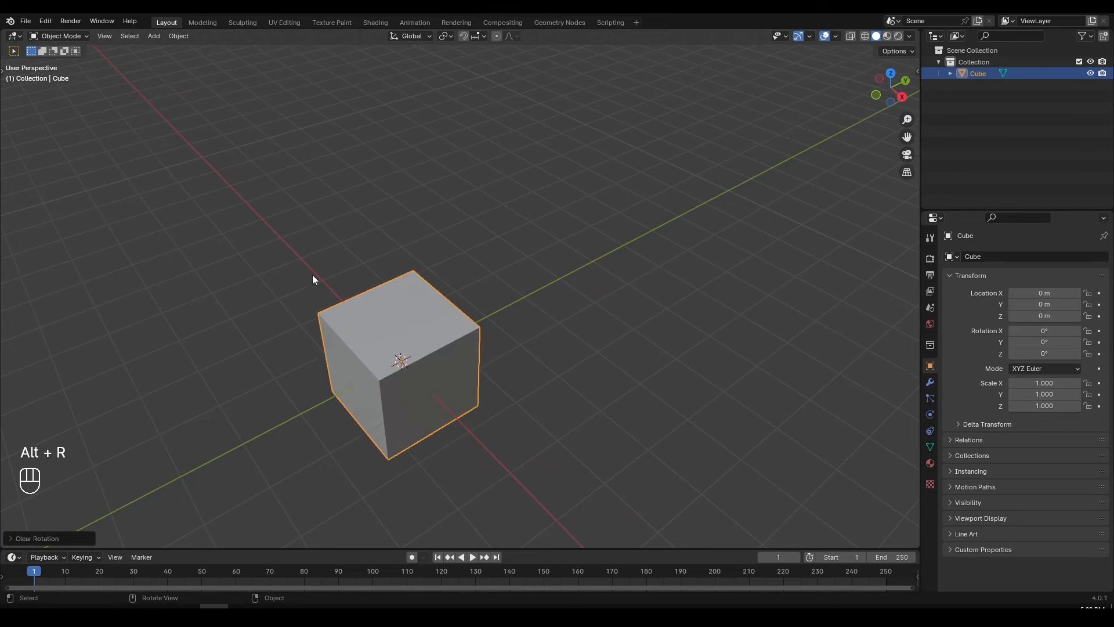
Scale the cube uniformly to about 1.94.
{"action": "middle_click_drag", "start_coordinate": [346, 367], "coordinate": [461, 360]}
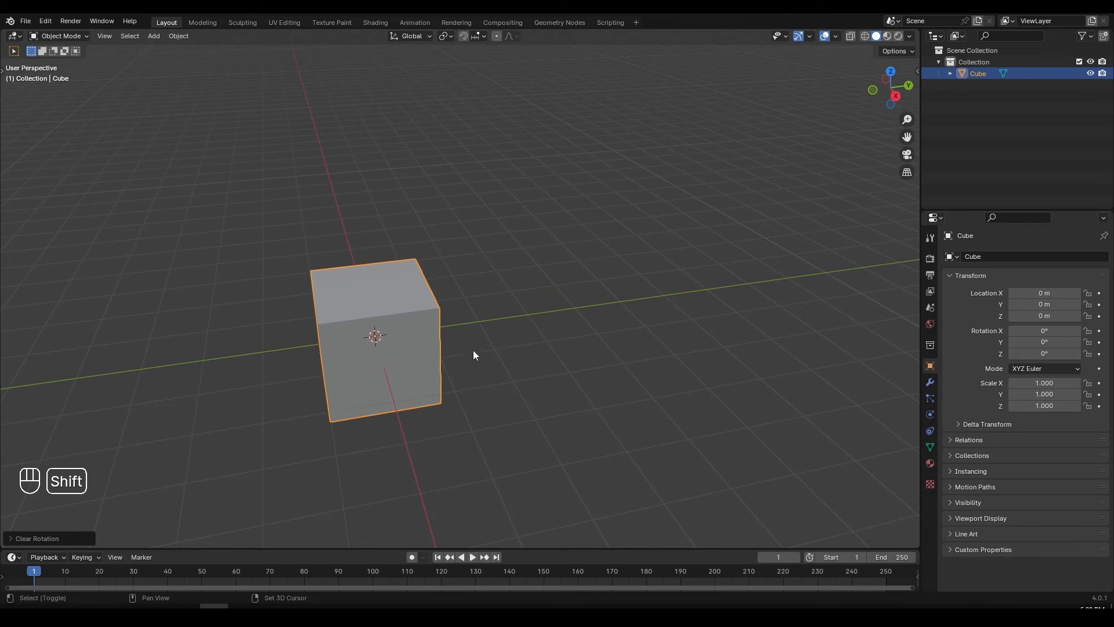
{"action": "middle_click_drag", "start_coordinate": [556, 321], "coordinate": [596, 312], "text": "shift"}
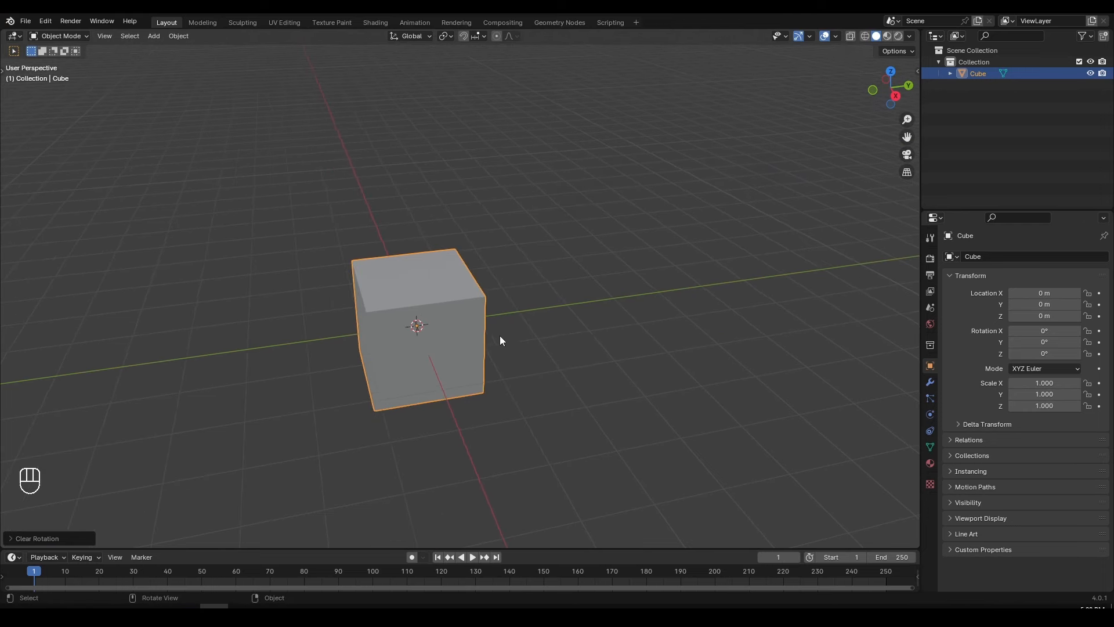
{"action": "key", "text": "s"}
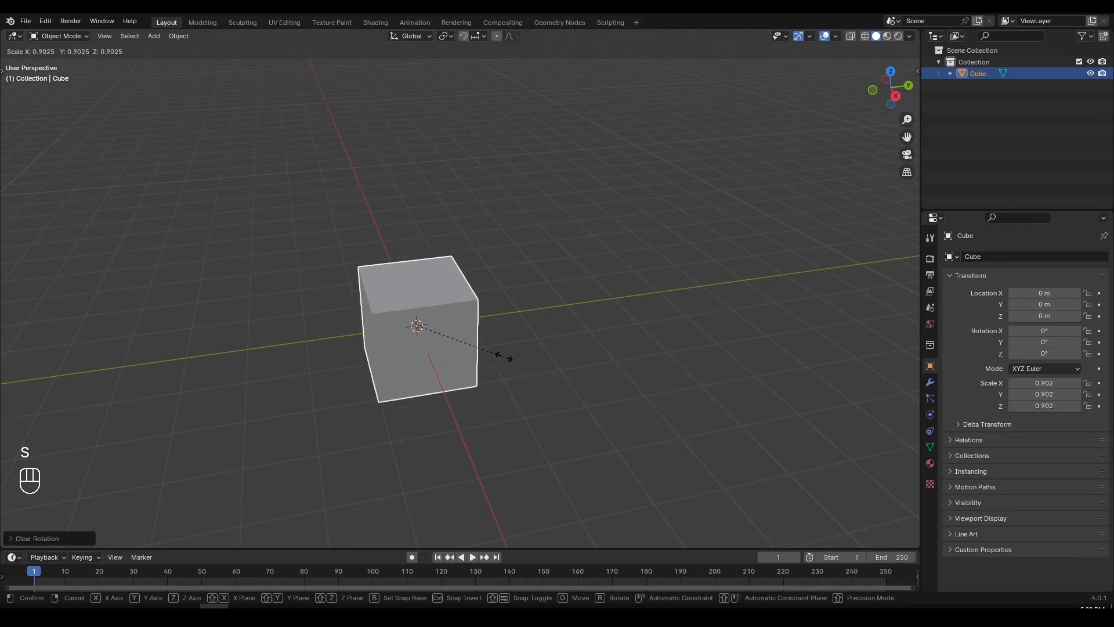
{"action": "left_click", "coordinate": [601, 366]}
{"action": "scroll", "coordinate": [602, 367], "scroll_direction": "down", "scroll_amount": 1}
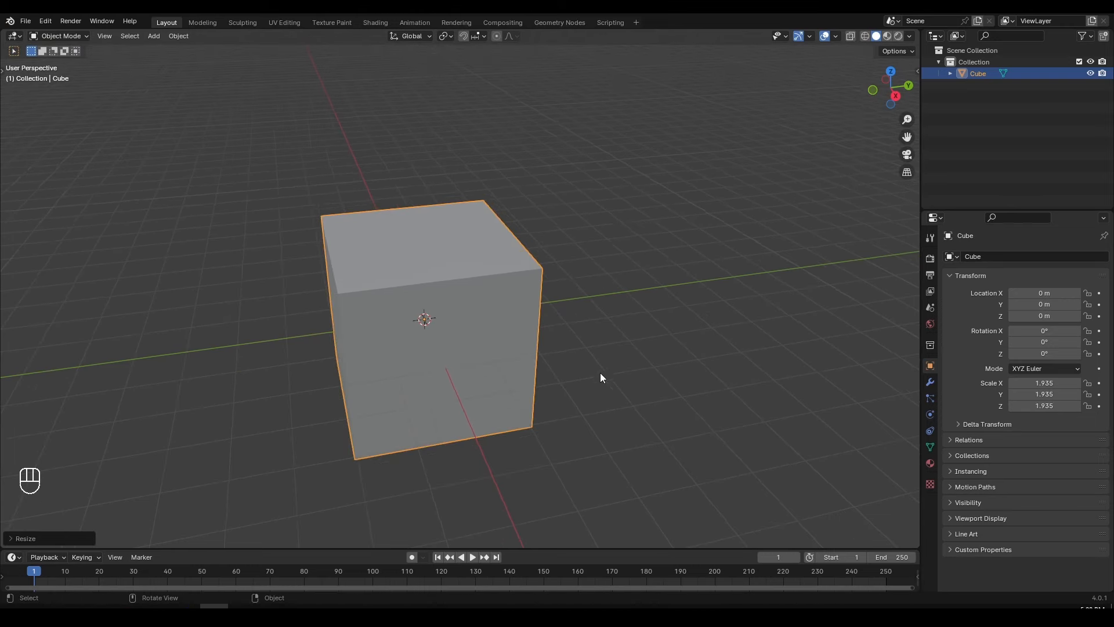
{"action": "scroll", "coordinate": [600, 372], "scroll_direction": "down", "scroll_amount": 1}
Scale the cube along the global X axis to about 4.45 and along the global Y axis to about 5.44.
{"action": "key", "text": "s"}
{"action": "key", "text": "x"}
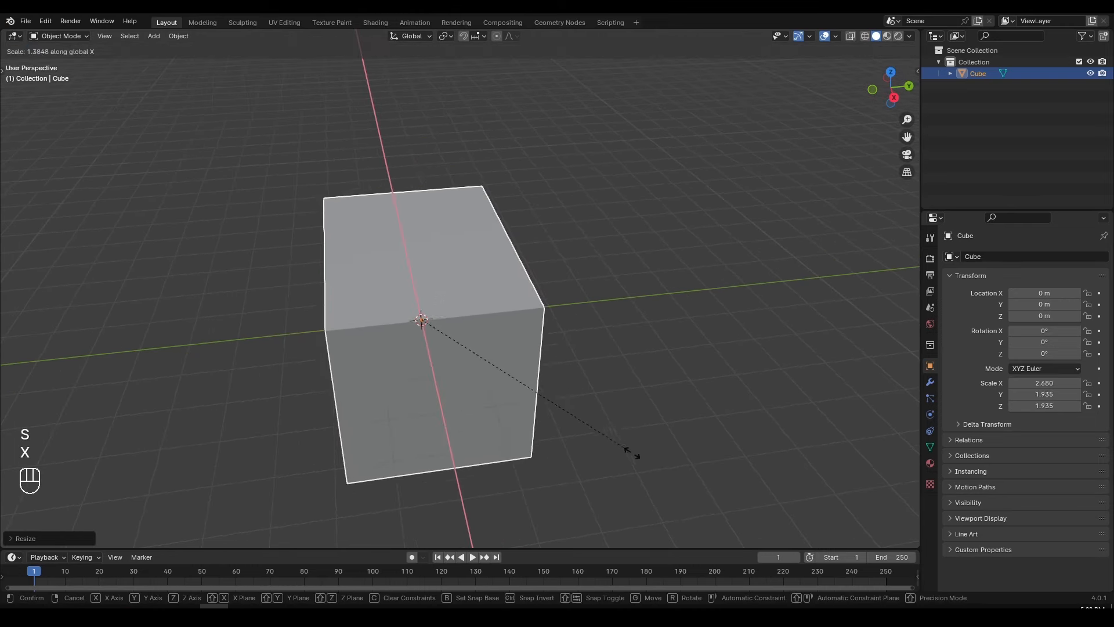
{"action": "left_click", "coordinate": [790, 510]}
{"action": "middle_click_drag", "start_coordinate": [790, 510], "coordinate": [592, 398]}
{"action": "key", "text": "s"}
{"action": "key", "text": "y"}
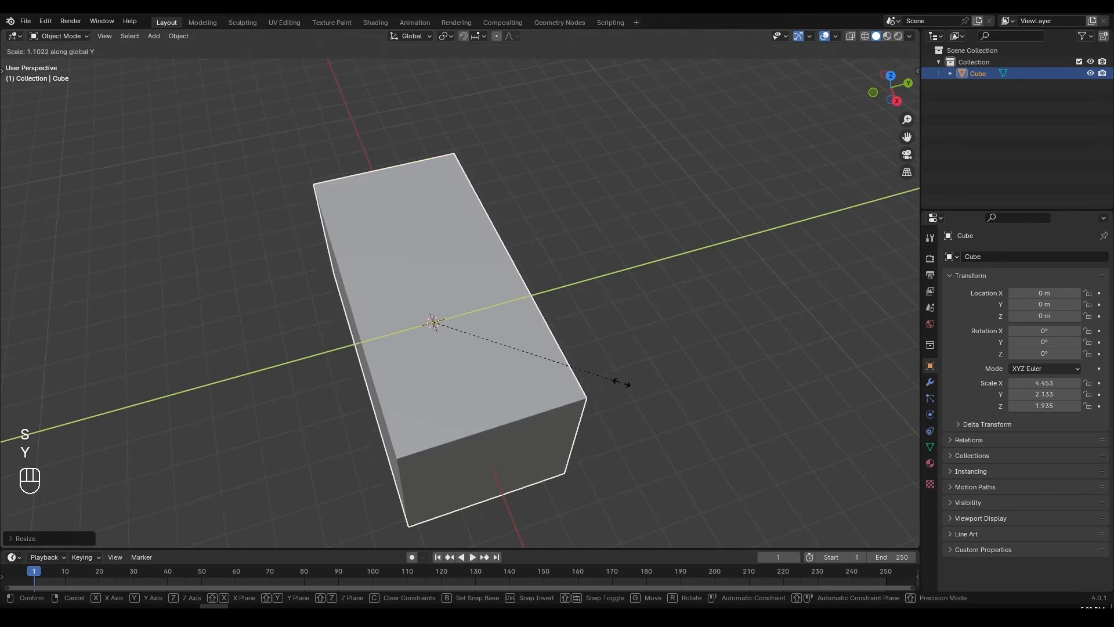
{"action": "left_click", "coordinate": [934, 316]}
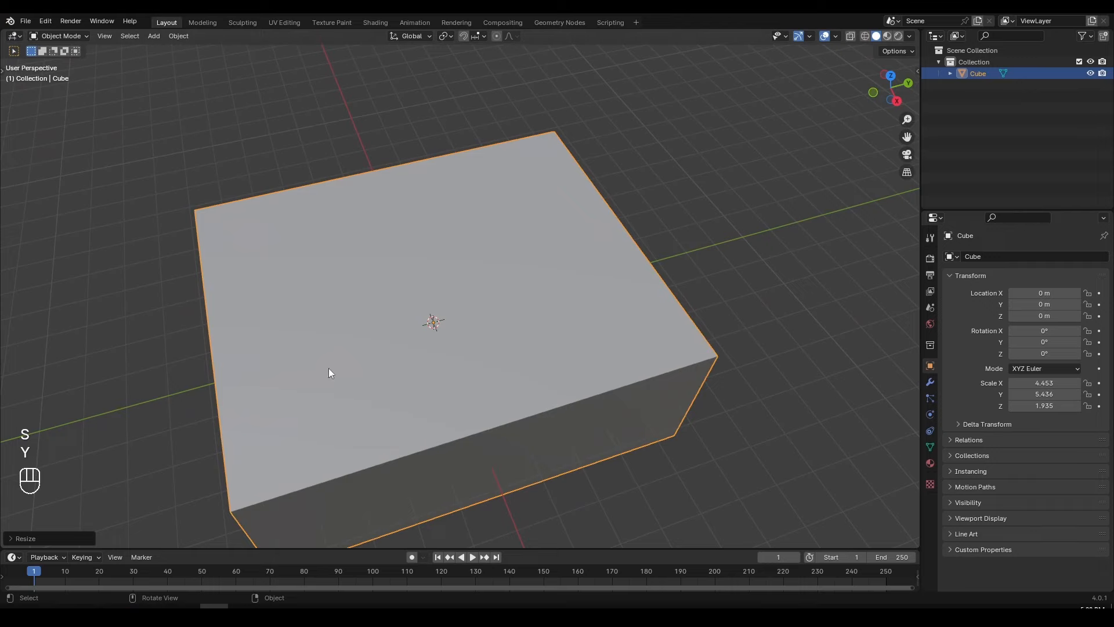
Scale the cube along the global Z axis to about 4.53.
{"action": "scroll", "coordinate": [329, 372], "scroll_direction": "down", "scroll_amount": 5}
{"action": "middle_click_drag", "start_coordinate": [328, 372], "coordinate": [560, 358]}
{"action": "key", "text": "s"}
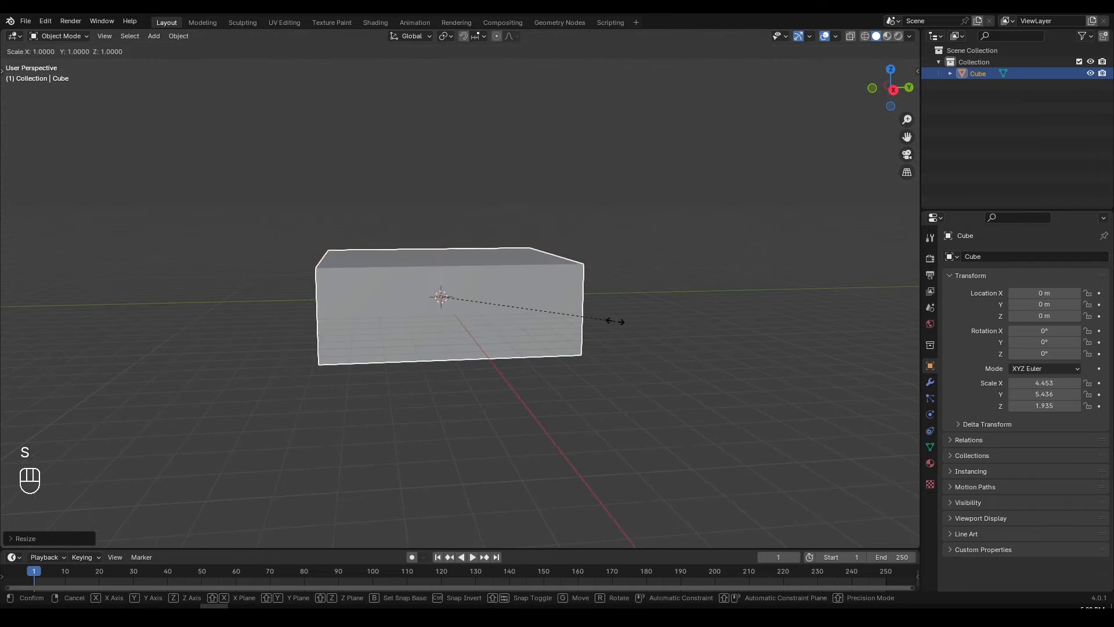
{"action": "key", "text": "z"}
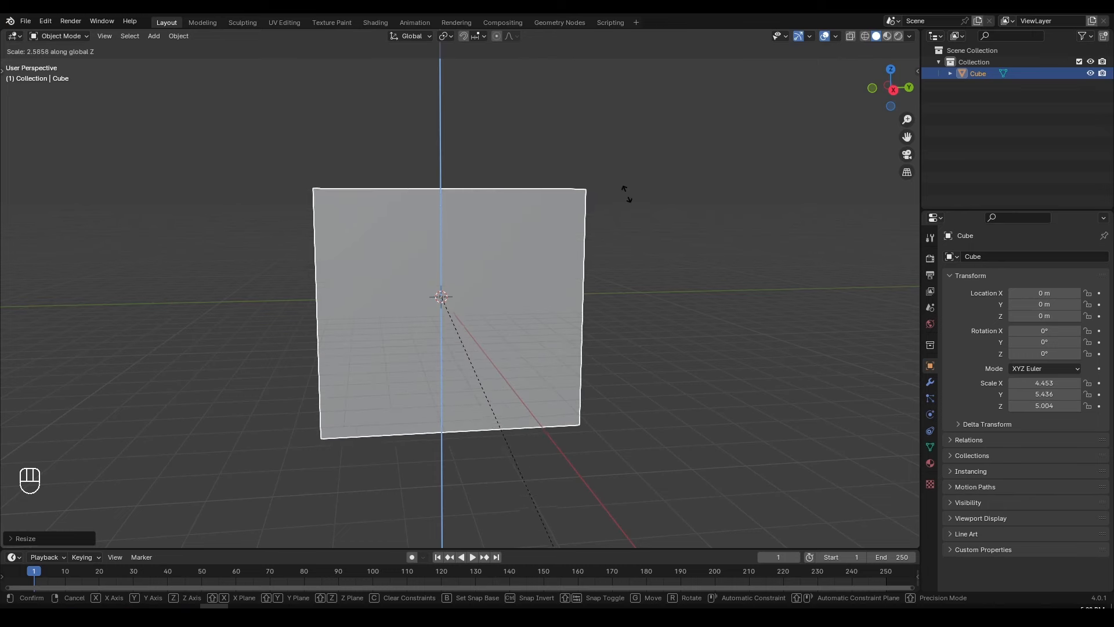
{"action": "left_click", "coordinate": [612, 167]}
Clear the cube's scale back to 1 on all axes.
{"action": "middle_click_drag", "start_coordinate": [590, 174], "coordinate": [604, 224]}
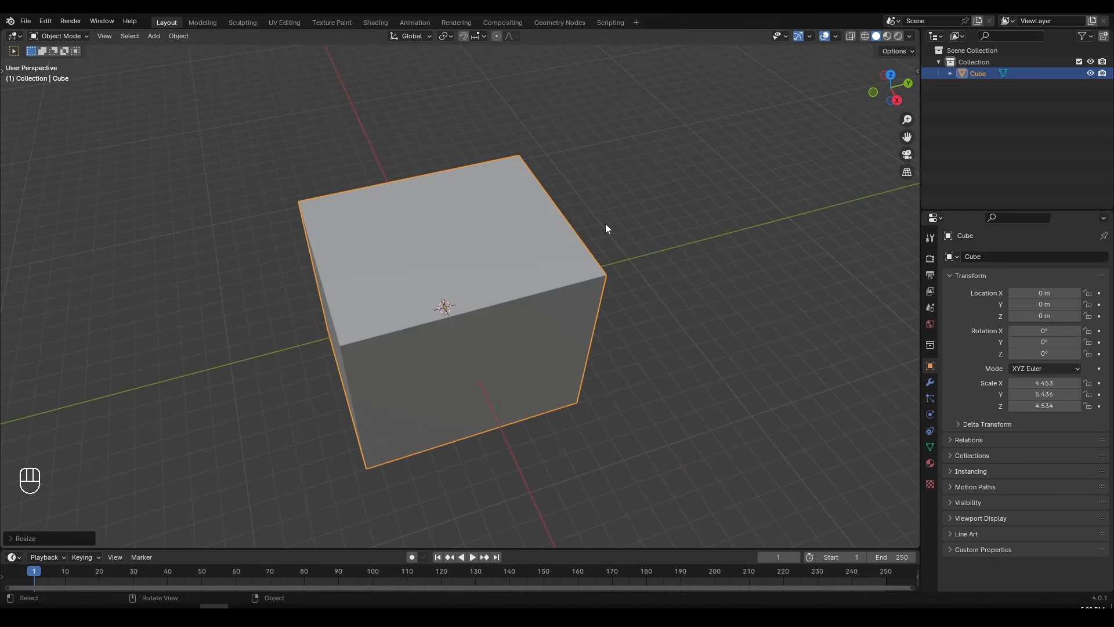
{"action": "scroll", "coordinate": [615, 267], "scroll_direction": "up", "scroll_amount": 2}
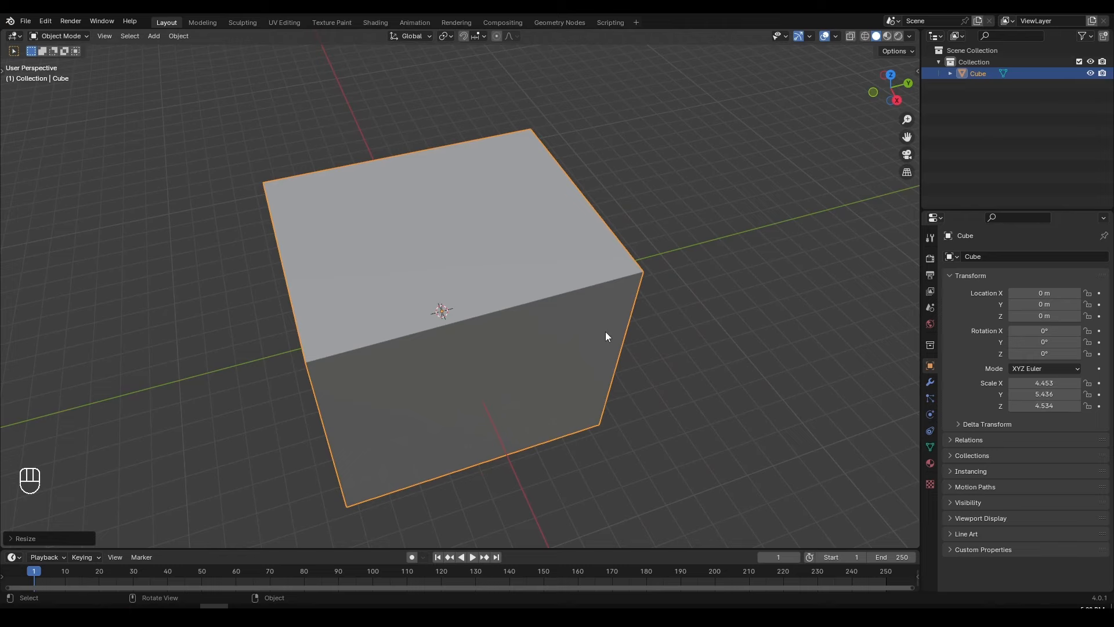
{"action": "key", "text": "alt+s"}
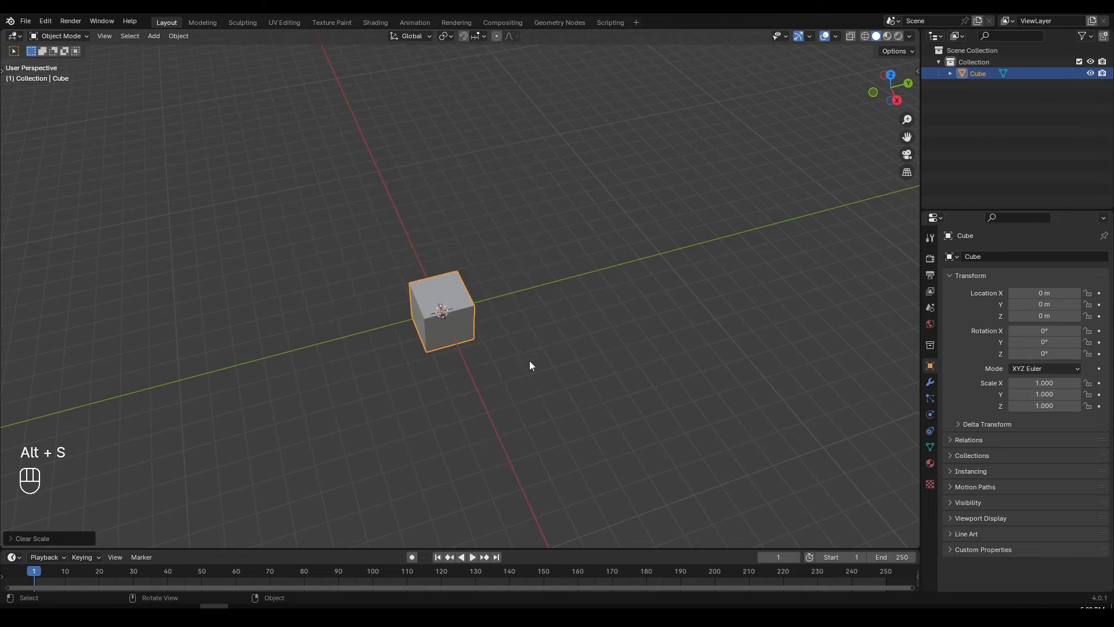
Try moving the cube freely and along the global X and Y axes, cancelling each move.
{"action": "scroll", "coordinate": [485, 353], "scroll_direction": "up", "scroll_amount": 2}
{"action": "middle_click_drag", "start_coordinate": [485, 350], "coordinate": [547, 343]}
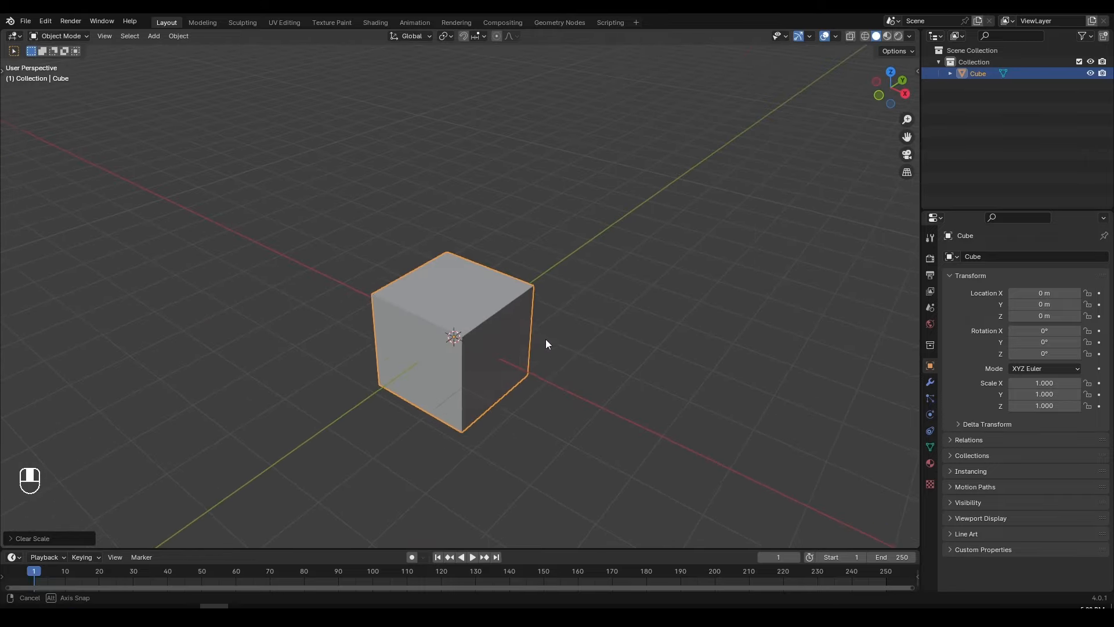
{"action": "scroll", "coordinate": [577, 356], "scroll_direction": "down", "scroll_amount": 2}
{"action": "scroll", "coordinate": [577, 353], "scroll_direction": "up", "scroll_amount": 3}
{"action": "key", "text": "g"}
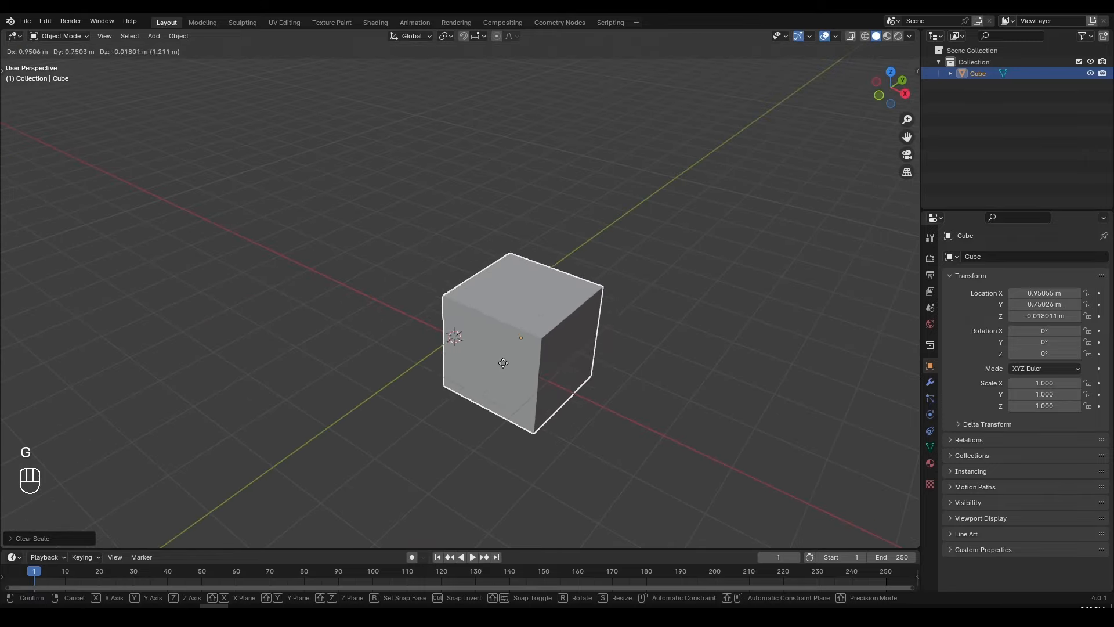
{"action": "right_click", "coordinate": [524, 356]}
{"action": "key", "text": "g"}
{"action": "middle_click_drag", "start_coordinate": [551, 330], "coordinate": [576, 350]}
{"action": "right_click", "coordinate": [559, 291]}
{"action": "key", "text": "g"}
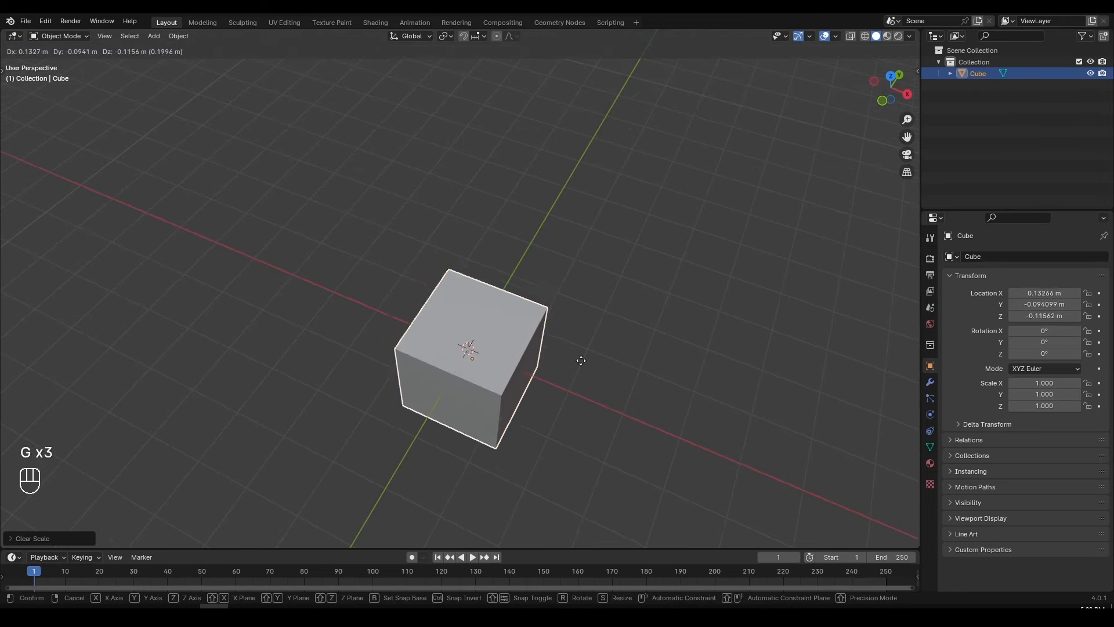
{"action": "key", "text": "x"}
{"action": "key", "text": "y"}
{"action": "right_click", "coordinate": [524, 293]}
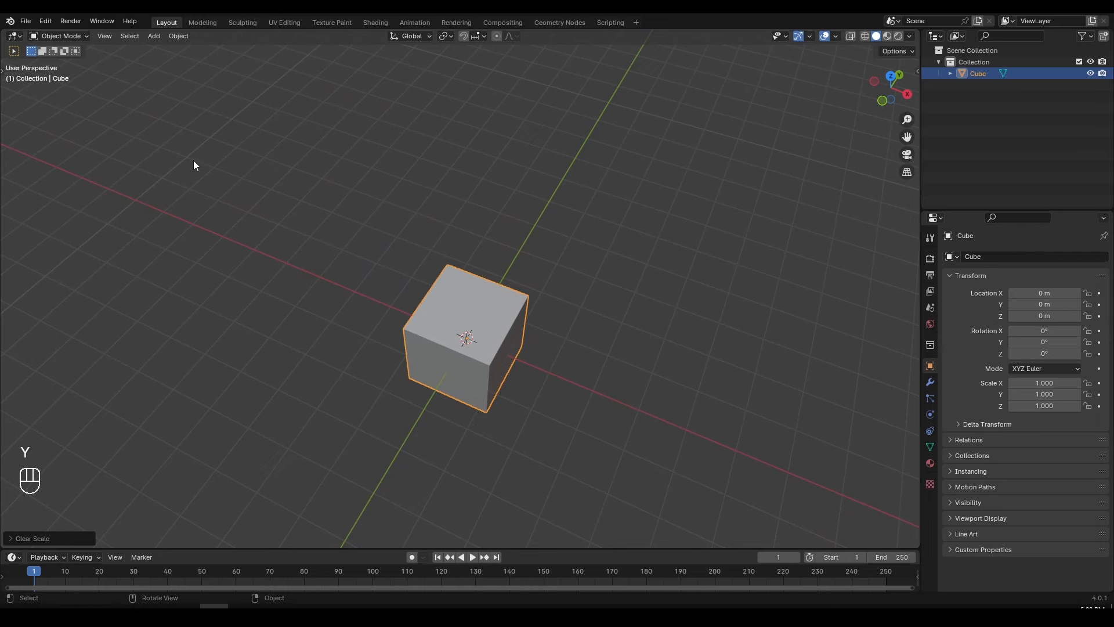
Activate the Move tool and move the cube with its gizmo.
{"action": "key", "text": "t"}
{"action": "left_click", "coordinate": [18, 117]}
{"action": "mouse_move", "coordinate": [348, 255]}
{"action": "middle_mouse_down"}
{"action": "mouse_move", "coordinate": [391, 276]}
{"action": "mouse_move", "coordinate": [363, 263]}
{"action": "middle_mouse_up"}
{"action": "left_click_drag", "start_coordinate": [457, 312], "coordinate": [558, 177]}
{"action": "left_click_drag", "start_coordinate": [567, 242], "coordinate": [597, 287]}
{"action": "middle_click_drag", "start_coordinate": [641, 292], "coordinate": [472, 323]}
{"action": "left_click_drag", "start_coordinate": [471, 328], "coordinate": [350, 266]}
Clear the cube's location back to the world origin and deselect everything.
{"action": "middle_click_drag", "start_coordinate": [350, 266], "coordinate": [456, 310]}
{"action": "middle_click_drag", "start_coordinate": [649, 331], "coordinate": [502, 343]}
{"action": "key", "text": "alt+g"}
{"action": "key", "text": "a"}
{"action": "key", "text": "a"}
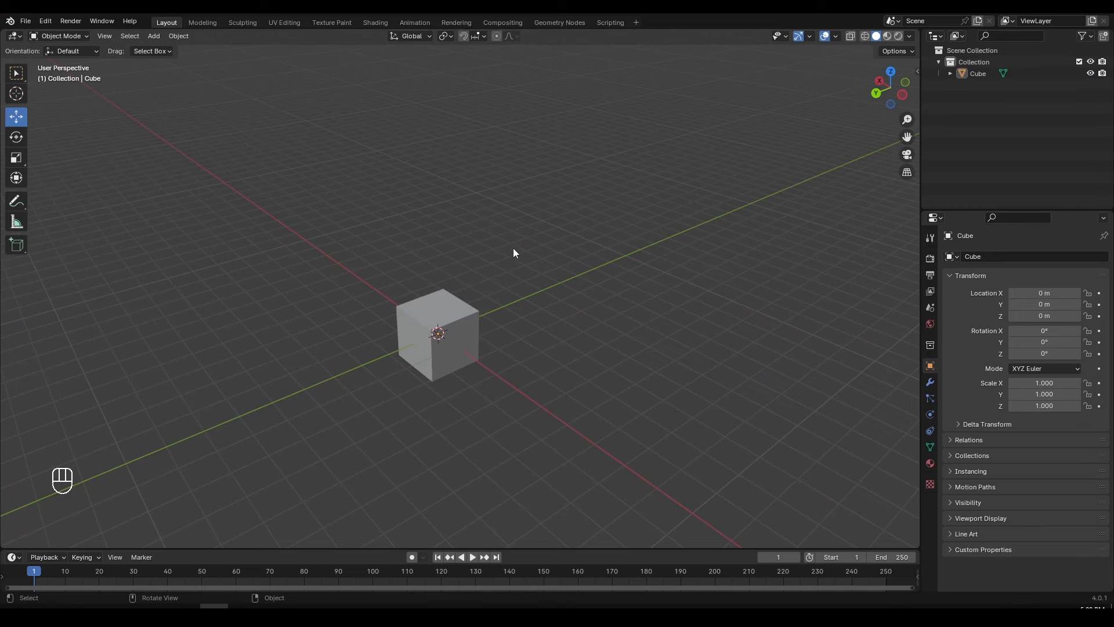
In the system preferences, set the Cycles render device to CUDA and the number of undo steps to 96.
{"action": "left_click", "coordinate": [46, 21]}
{"action": "left_click", "coordinate": [96, 172]}
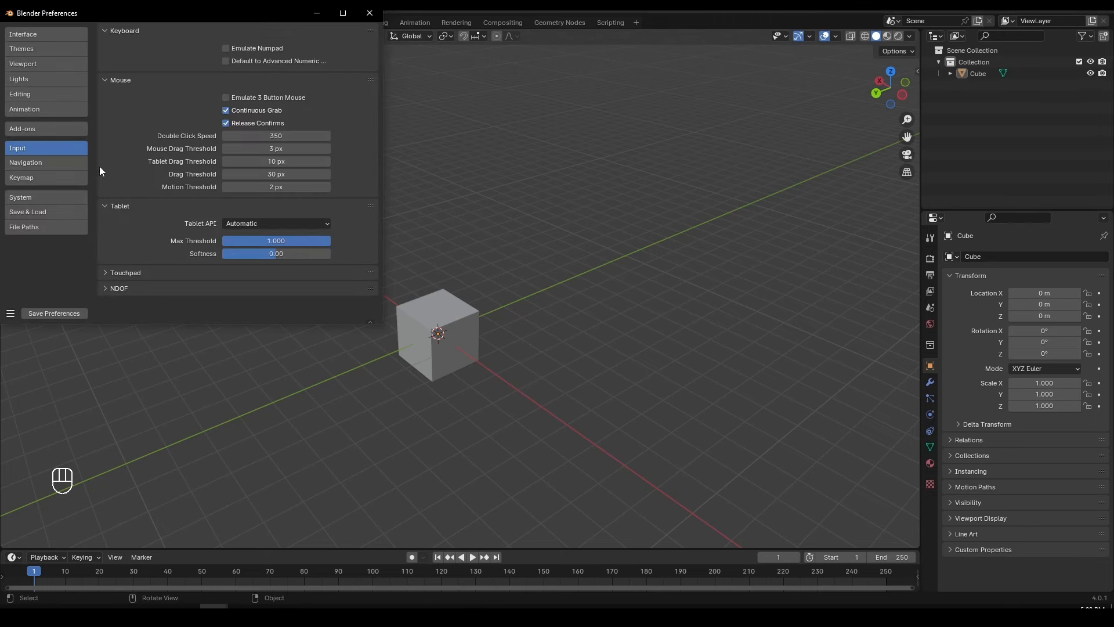
{"action": "left_click_drag", "start_coordinate": [245, 12], "coordinate": [373, 70]}
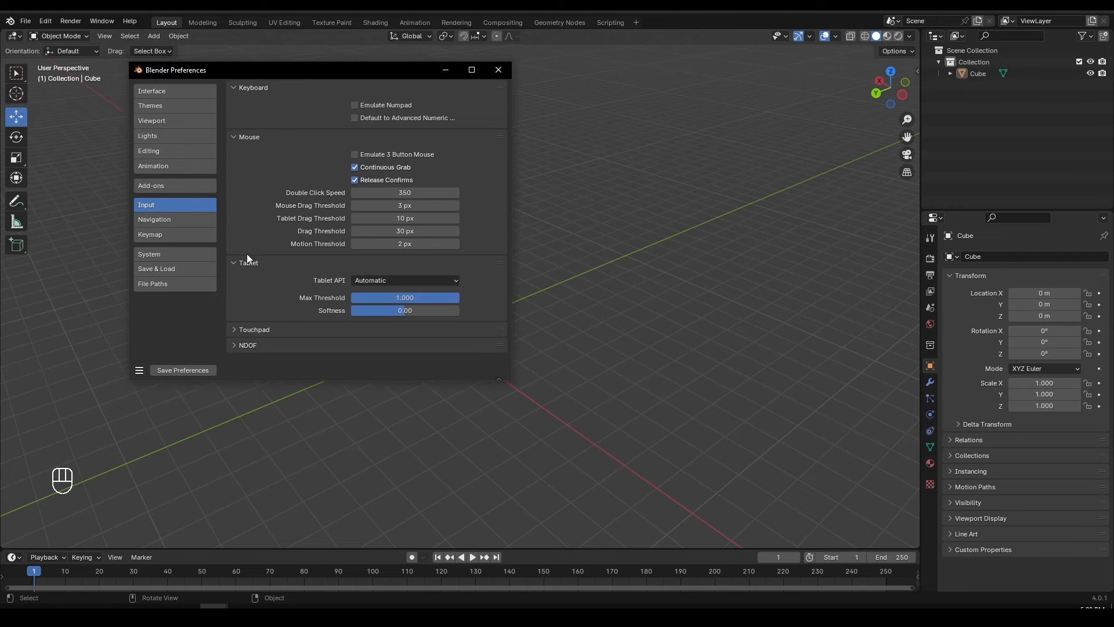
{"action": "left_click", "coordinate": [203, 254]}
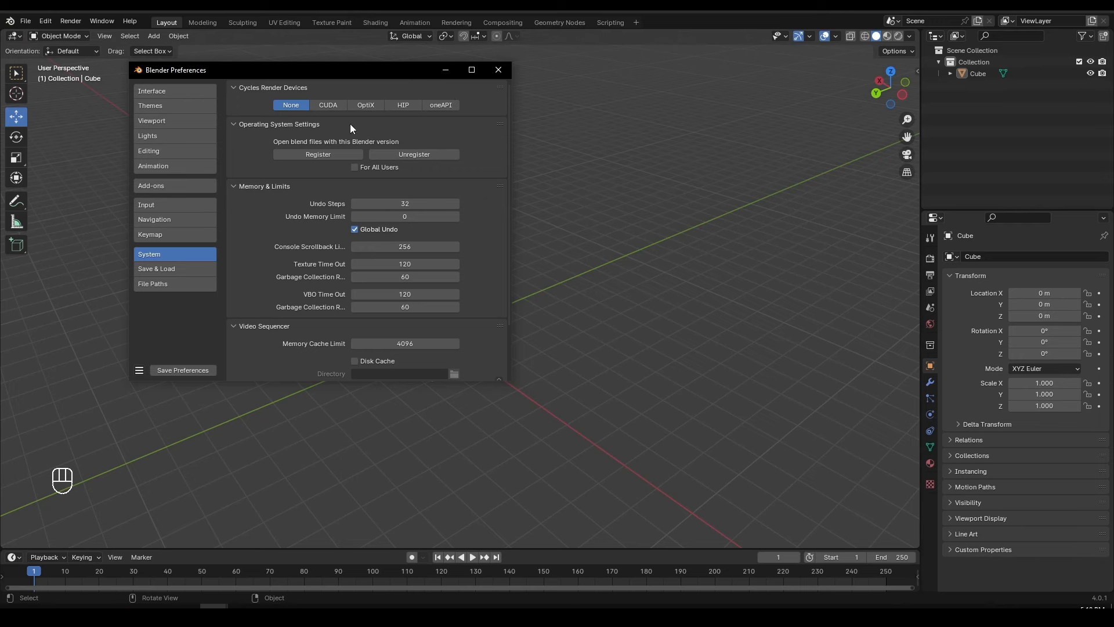
{"action": "left_click", "coordinate": [334, 108]}
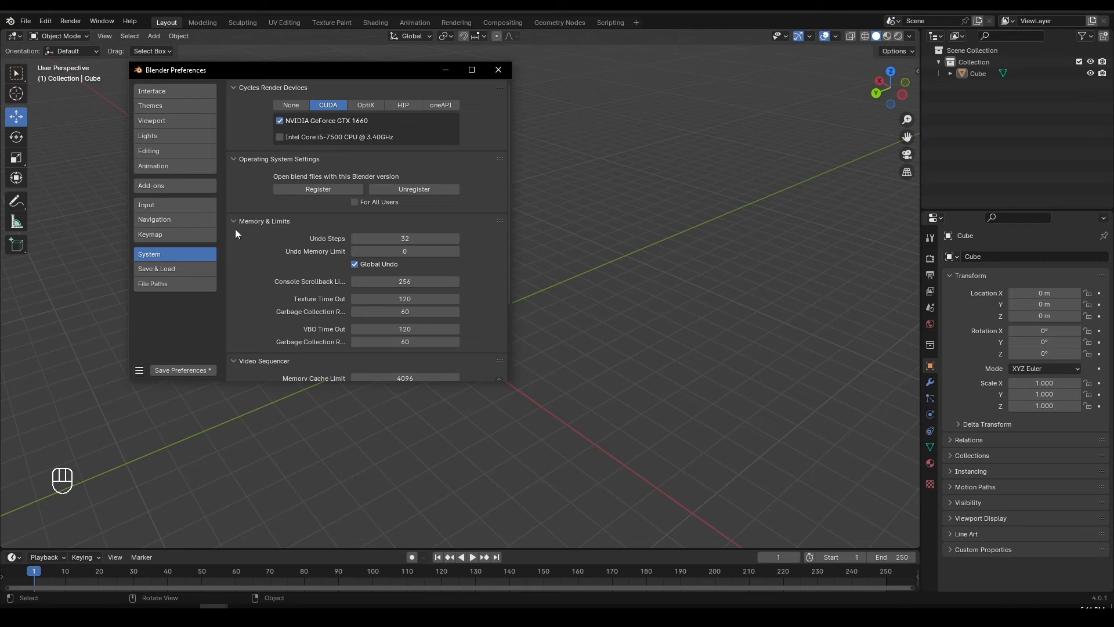
{"action": "left_click", "coordinate": [410, 238]}
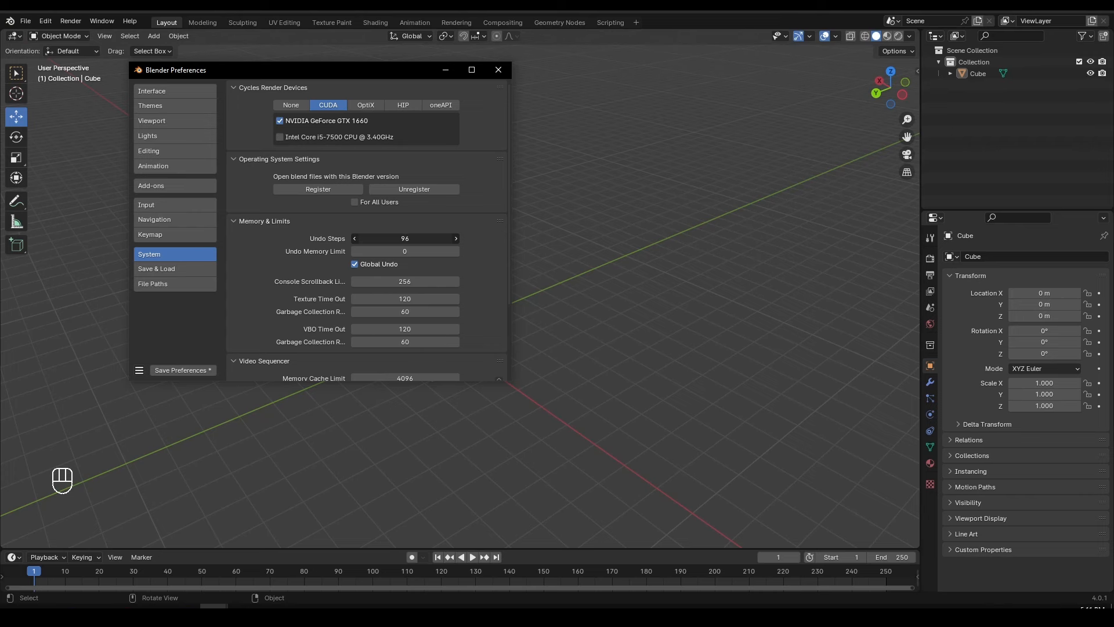
Set the number of undo steps to 256 in the system memory limits.
{"action": "mouse_move", "coordinate": [409, 238]}
{"action": "left_mouse_down"}
{"action": "mouse_move", "coordinate": [505, 239]}
{"action": "mouse_move", "coordinate": [400, 239]}
{"action": "left_mouse_up"}
{"action": "mouse_move", "coordinate": [404, 238]}
{"action": "left_mouse_down"}
{"action": "mouse_move", "coordinate": [455, 238]}
{"action": "mouse_move", "coordinate": [409, 237]}
{"action": "left_mouse_up"}
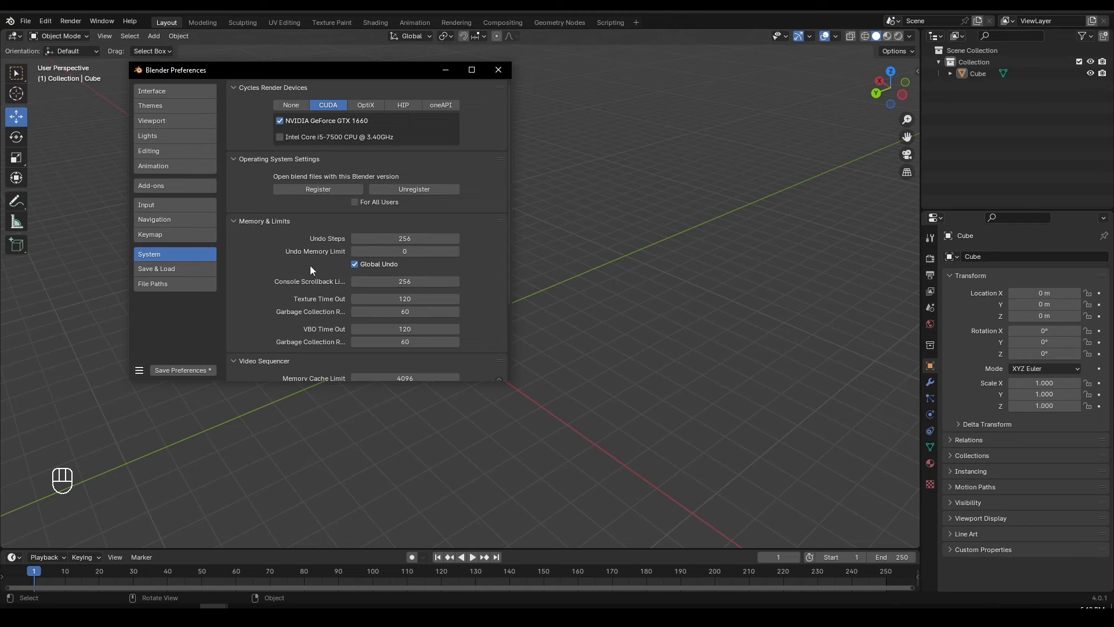
{"action": "scroll", "coordinate": [484, 165], "scroll_direction": "down", "scroll_amount": 1}
{"action": "scroll", "coordinate": [268, 217], "scroll_direction": "up", "scroll_amount": 1}
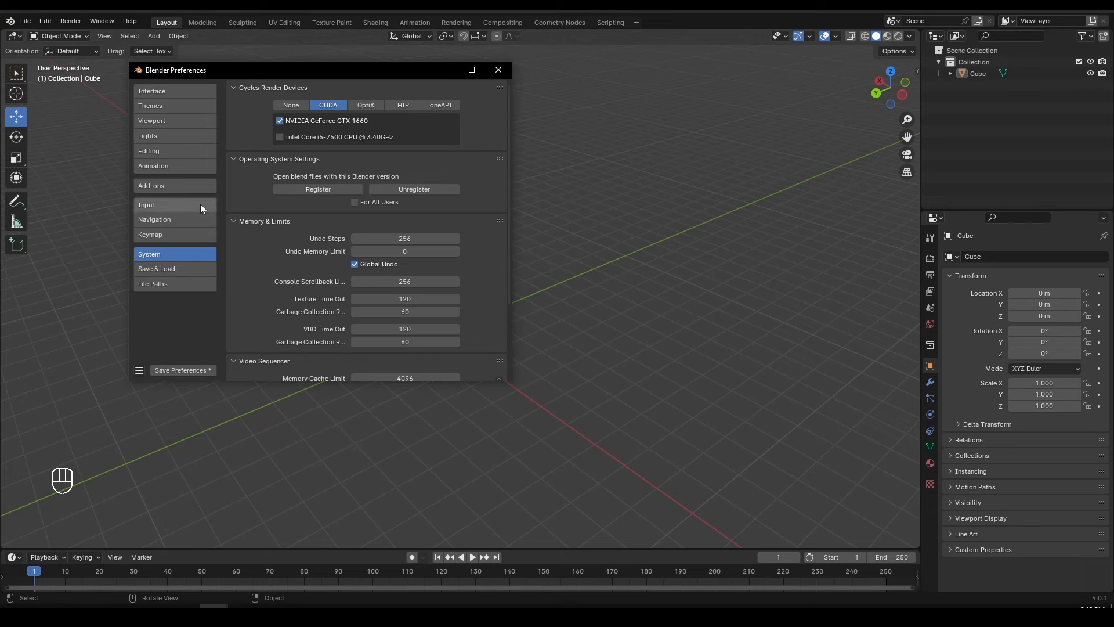
Search the keymap preferences for "fly" and assign Shift F to View Navigation (Walk/Fly) in the 3D View.
{"action": "left_click", "coordinate": [197, 233]}
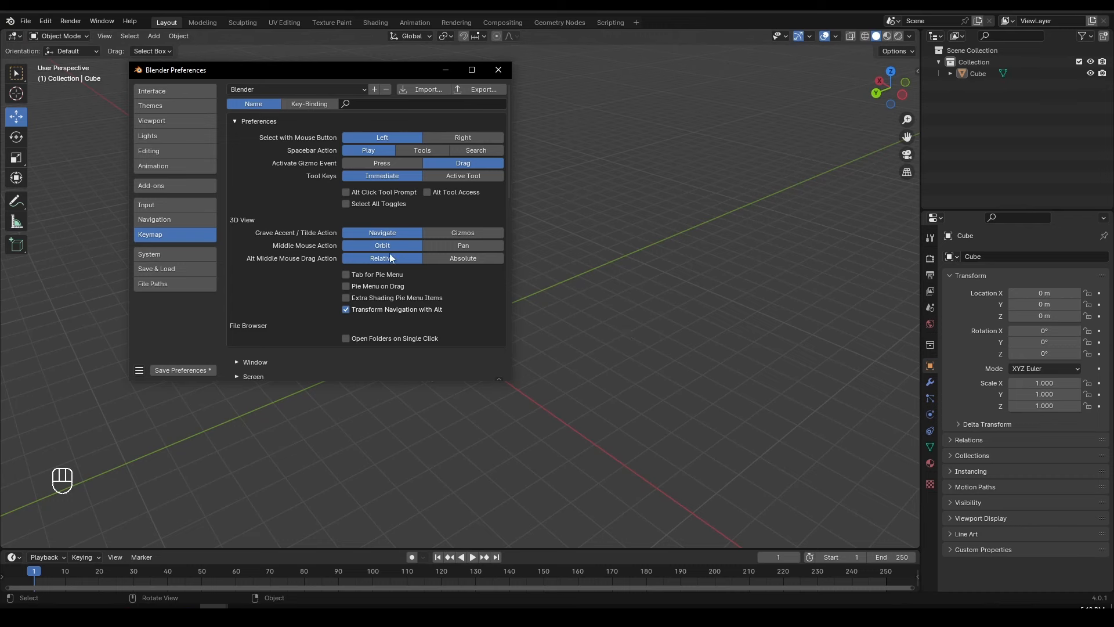
{"action": "left_click", "coordinate": [386, 104]}
{"action": "type", "text": "fly"}
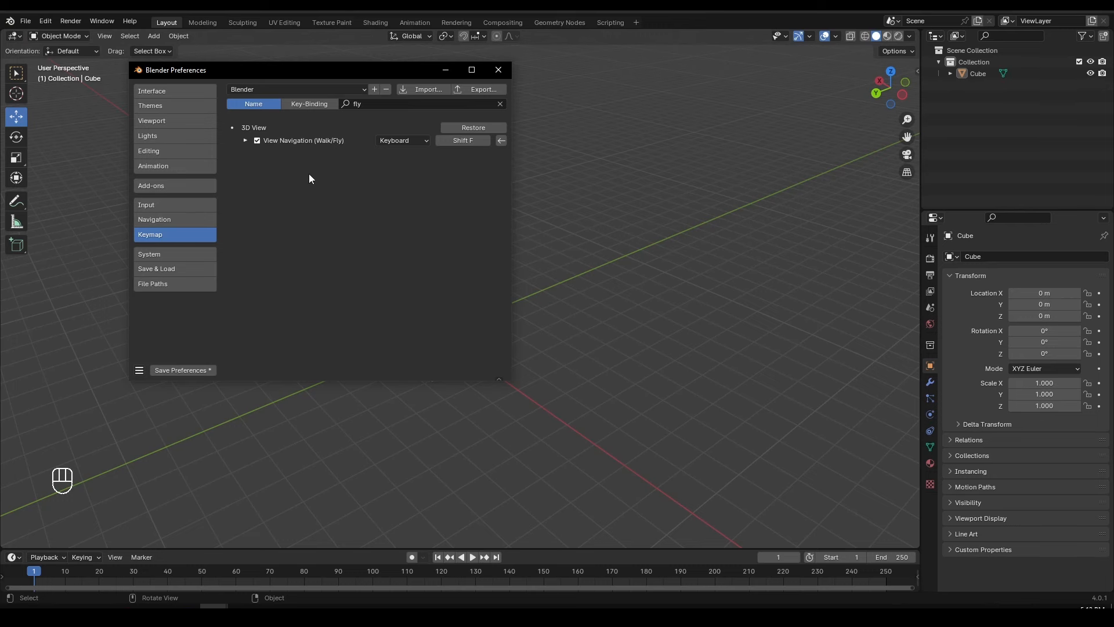
Search the keymap for "frame selec" and assign F to the Frame Selected shortcuts of the 3D View and Graph Editor.
{"action": "left_click", "coordinate": [386, 106]}
{"action": "type", "text": "frame"}
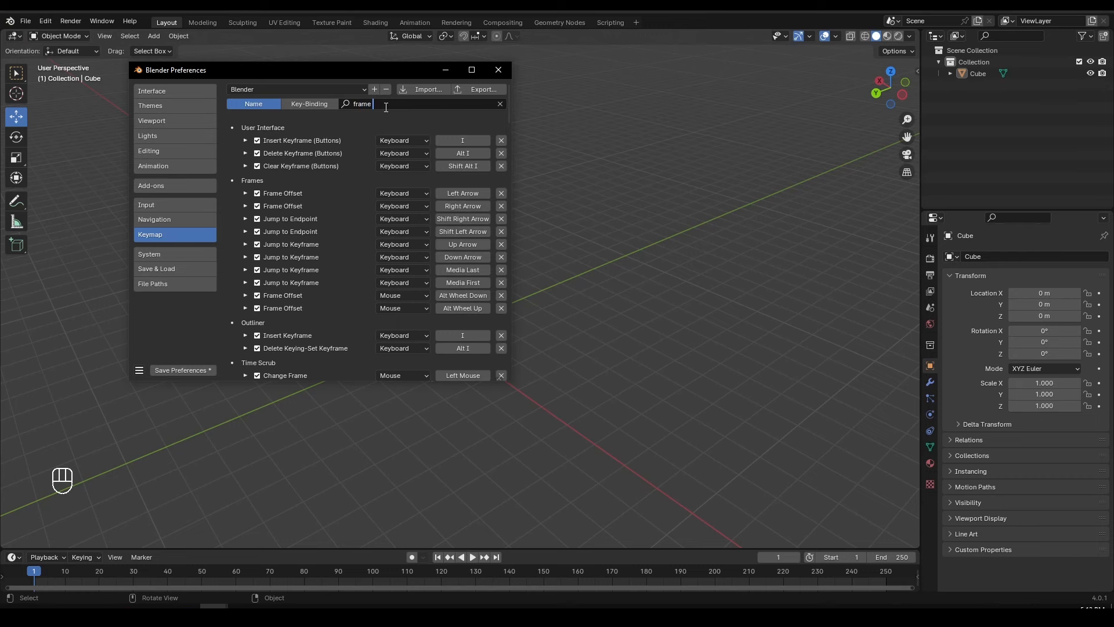
{"action": "type", "text": " selec"}
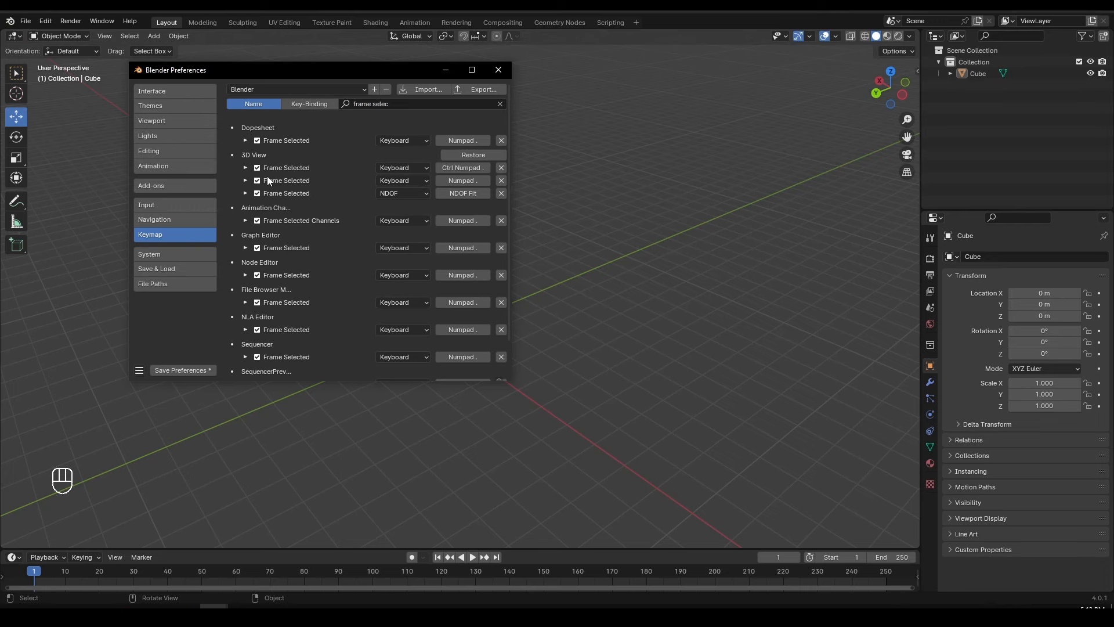
{"action": "left_click", "coordinate": [471, 182]}
{"action": "key", "text": "f"}
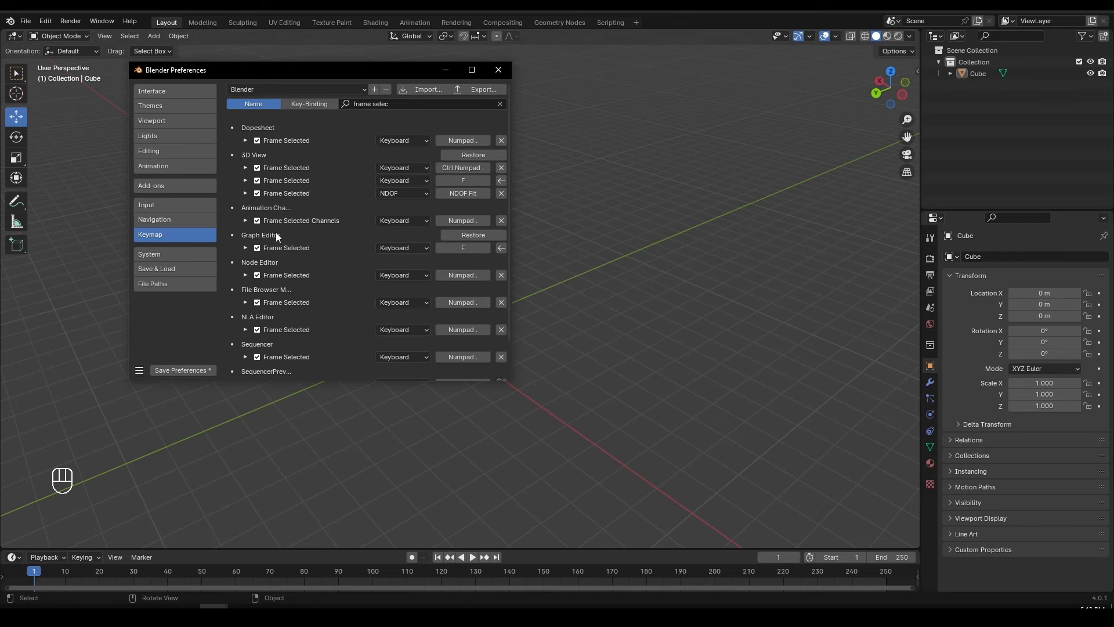
Open the add-ons section of the preferences.
{"action": "left_click", "coordinate": [172, 206]}
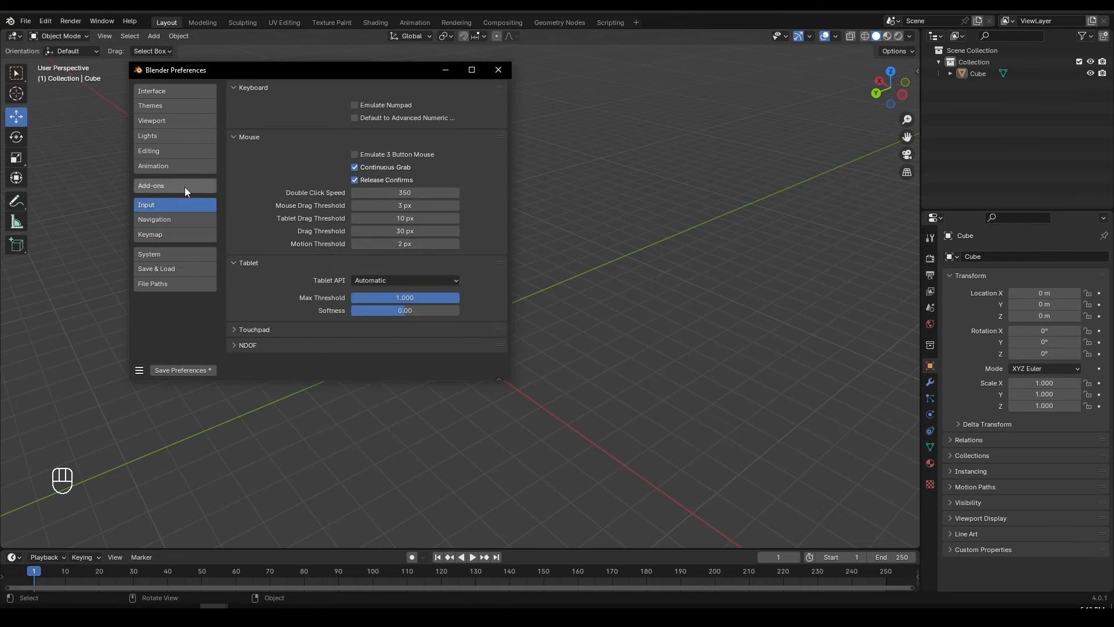
{"action": "left_click", "coordinate": [185, 192]}
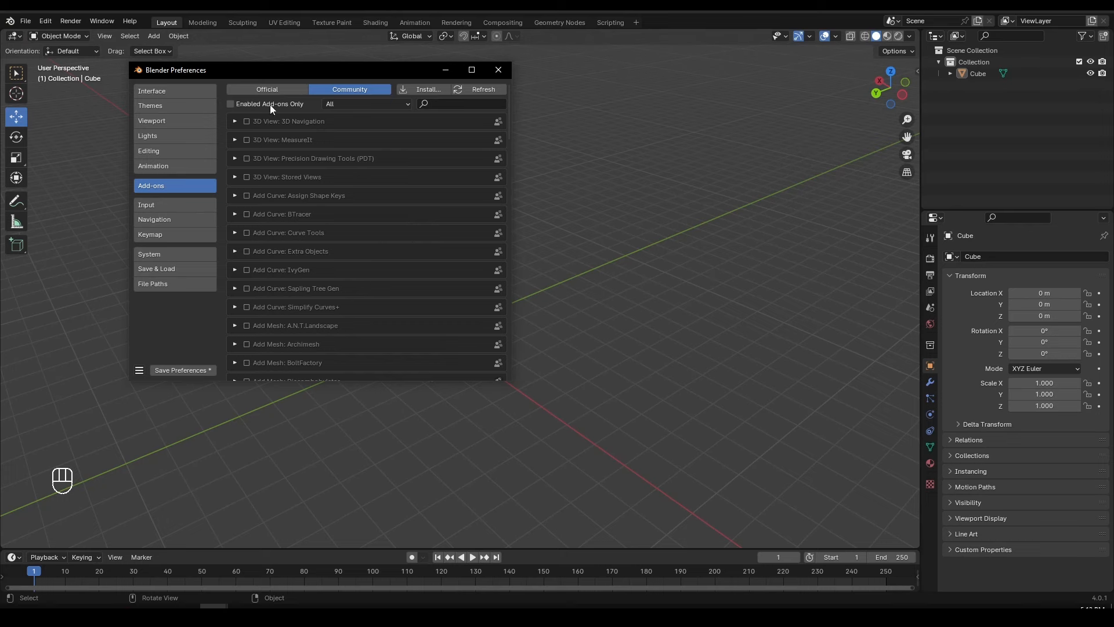
Search the community add-ons for "node w", enable the Node Wrangler add-on, and clear the search.
{"action": "left_click", "coordinate": [189, 236]}
{"action": "left_click", "coordinate": [185, 185]}
{"action": "left_click", "coordinate": [455, 104]}
{"action": "type", "text": "node w"}
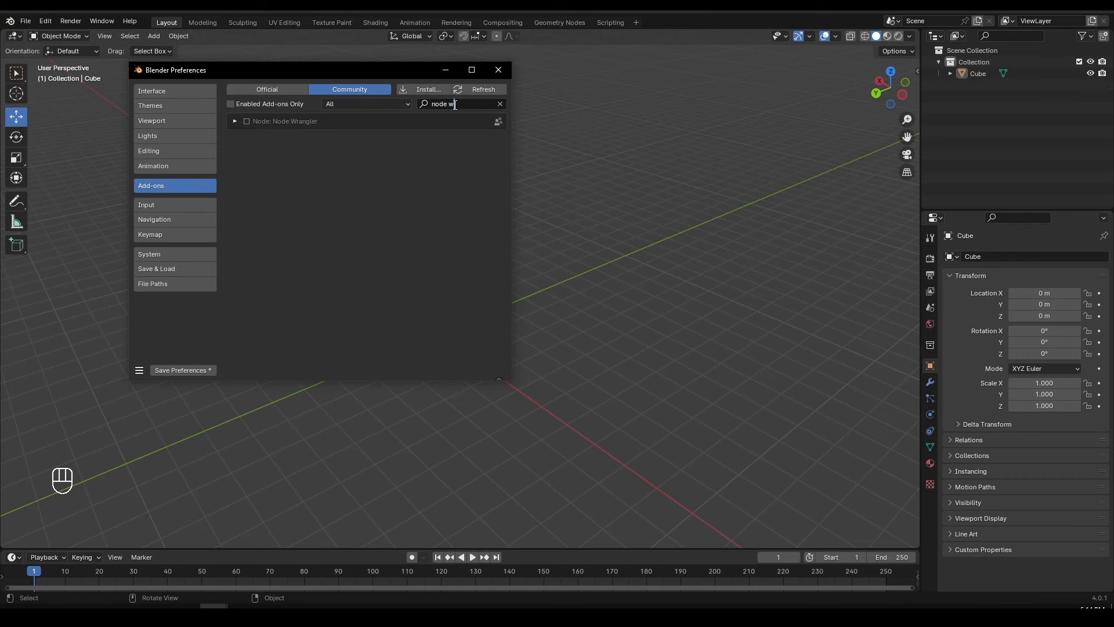
{"action": "left_click", "coordinate": [235, 122]}
{"action": "left_click", "coordinate": [246, 122]}
{"action": "left_click", "coordinate": [499, 104]}
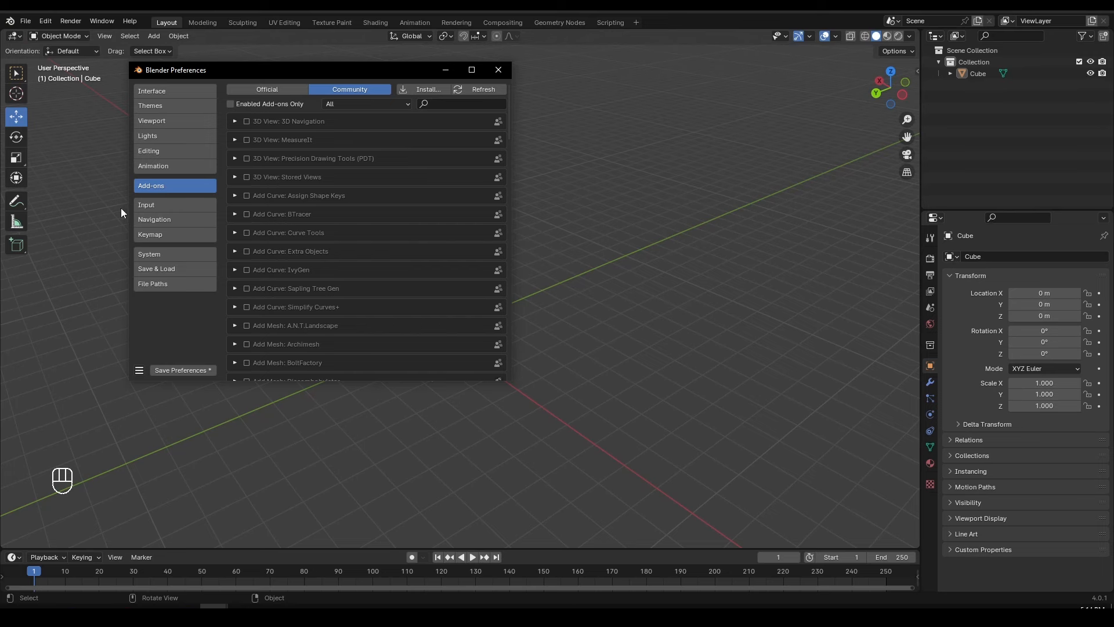
Save the preferences and close the Blender Preferences window.
{"action": "left_click", "coordinate": [183, 370]}
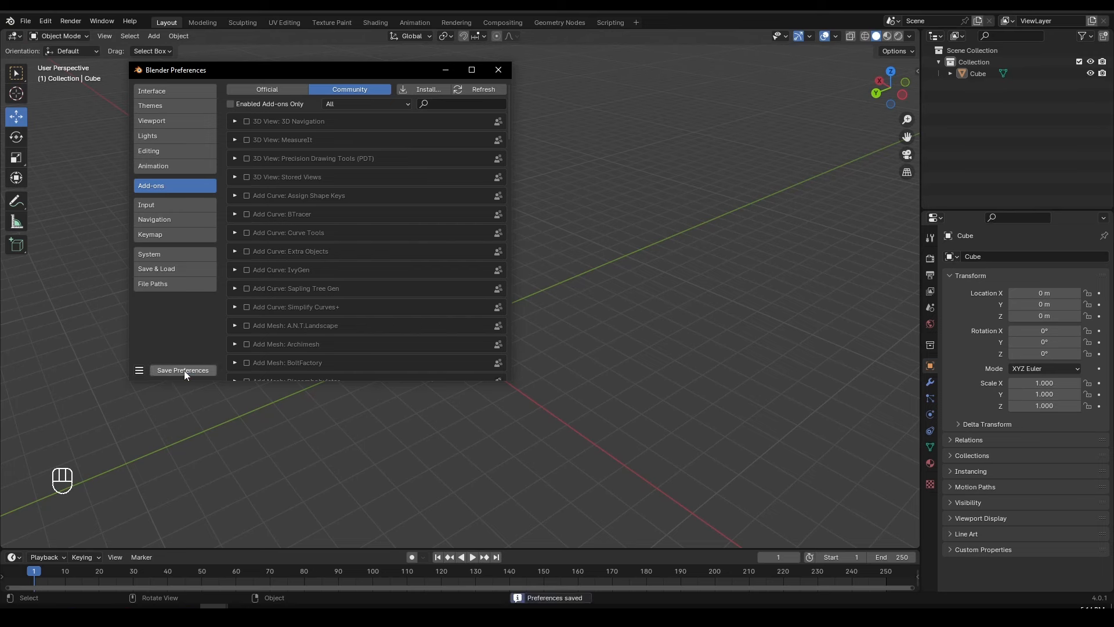
{"action": "left_click", "coordinate": [139, 371]}
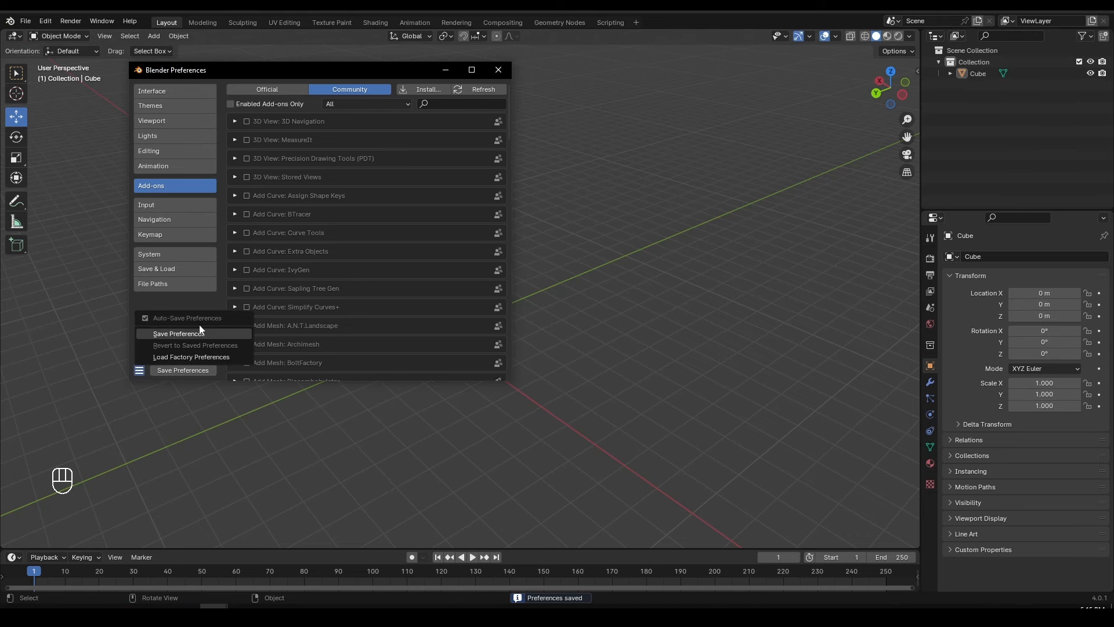
{"action": "left_click", "coordinate": [193, 371]}
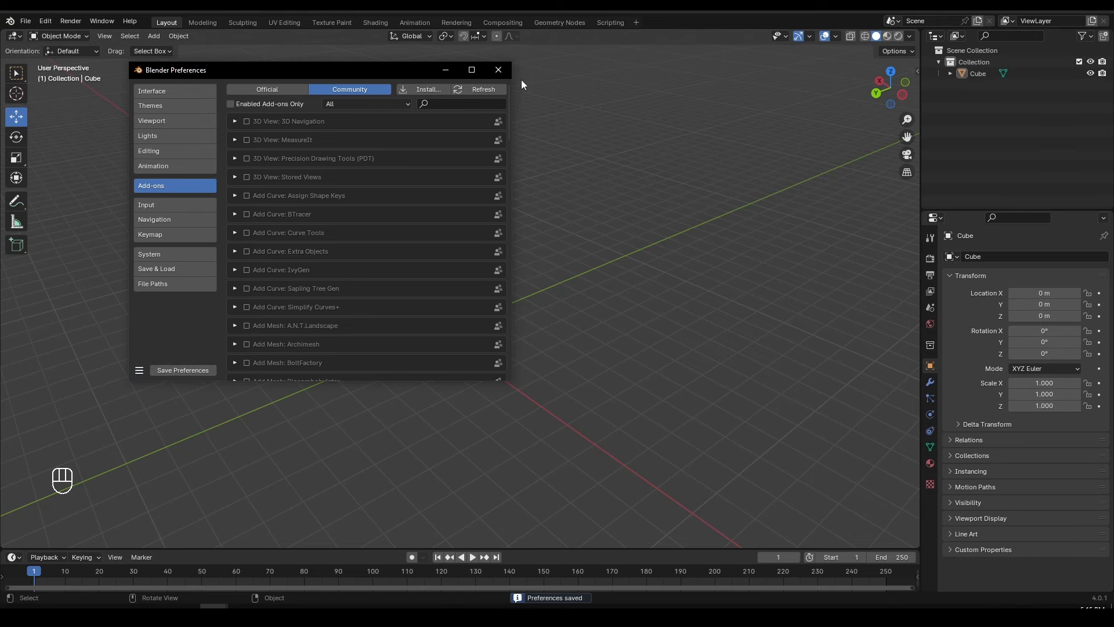
{"action": "left_click", "coordinate": [505, 69]}
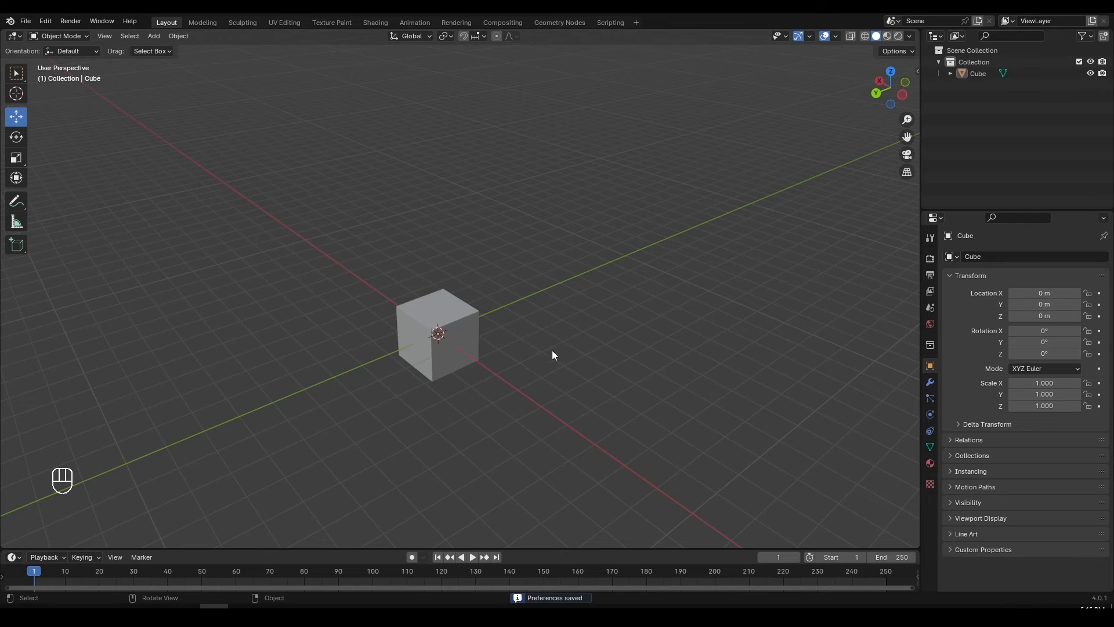
Explore the scene around the cube in walk navigation, moving forward, backward and sideways at normal and fast speed.
{"action": "middle_click_drag", "start_coordinate": [594, 364], "coordinate": [527, 280], "text": "shift"}
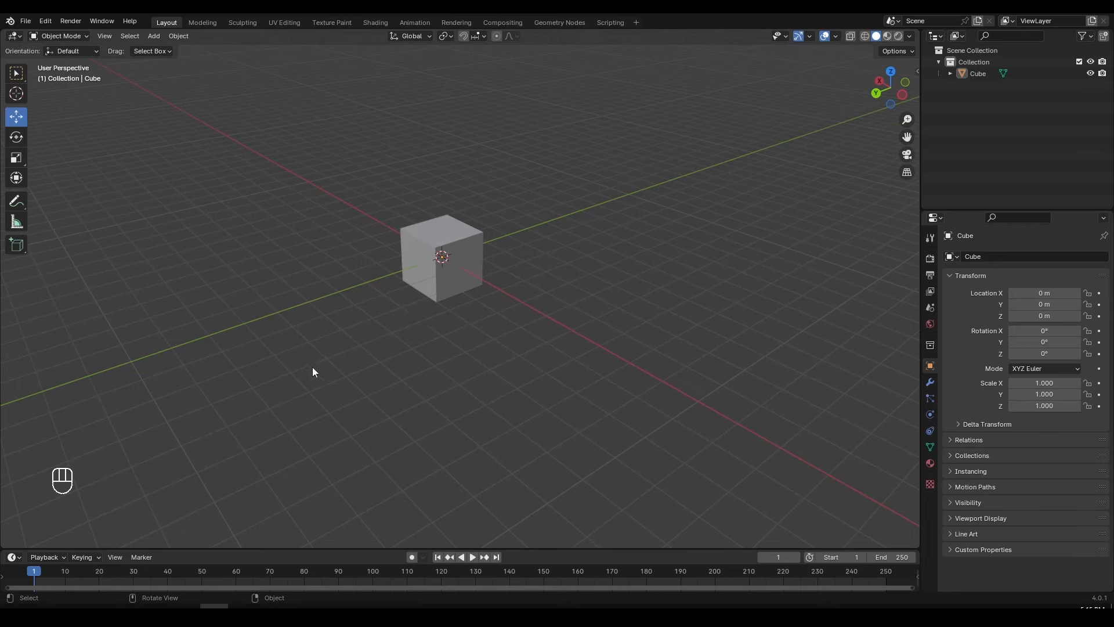
{"action": "key", "text": "shift+f"}
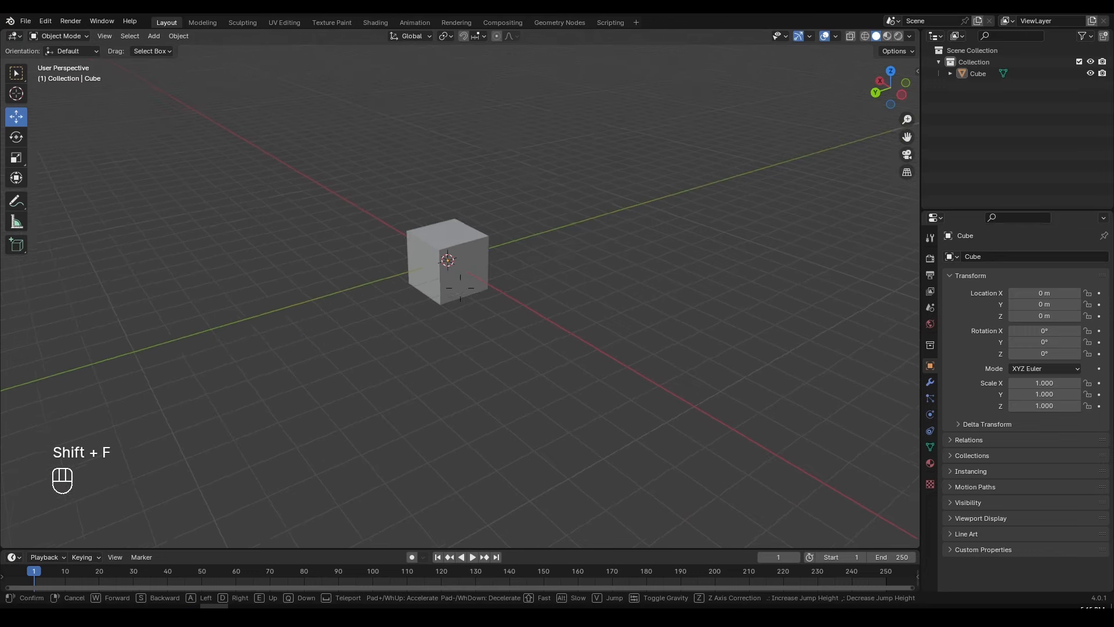
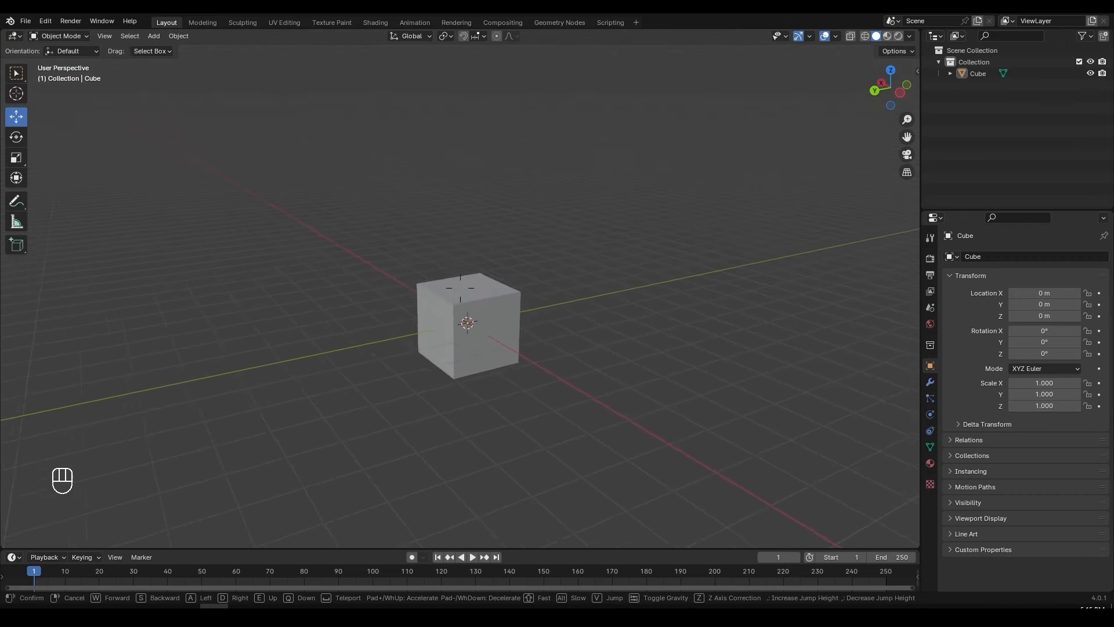
{"action": "key", "text": "shift"}
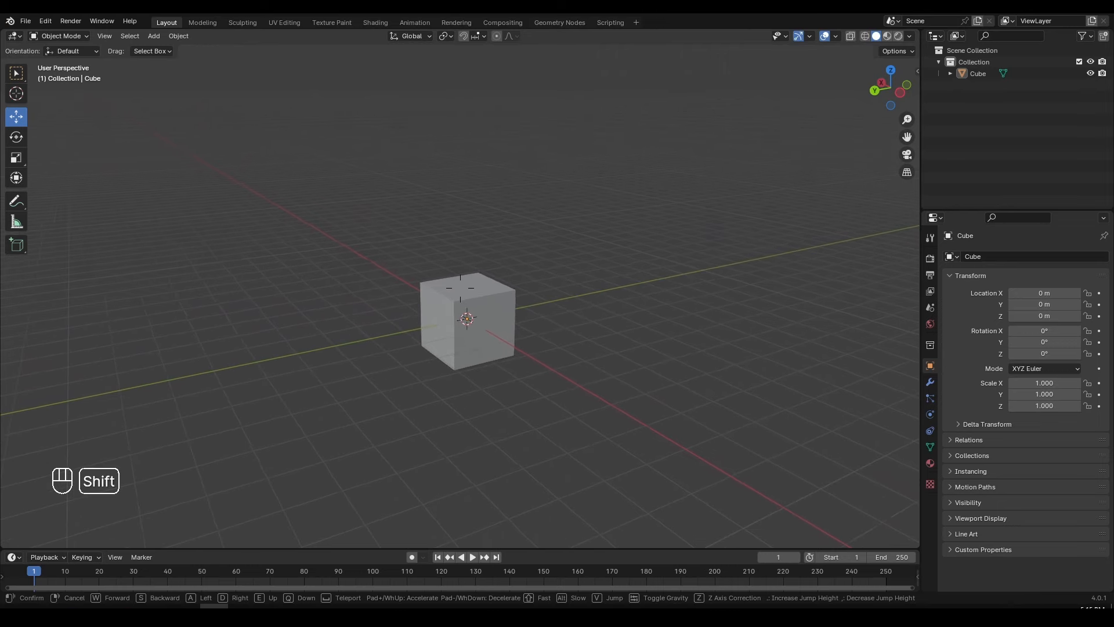
{"action": "key", "text": "w"}
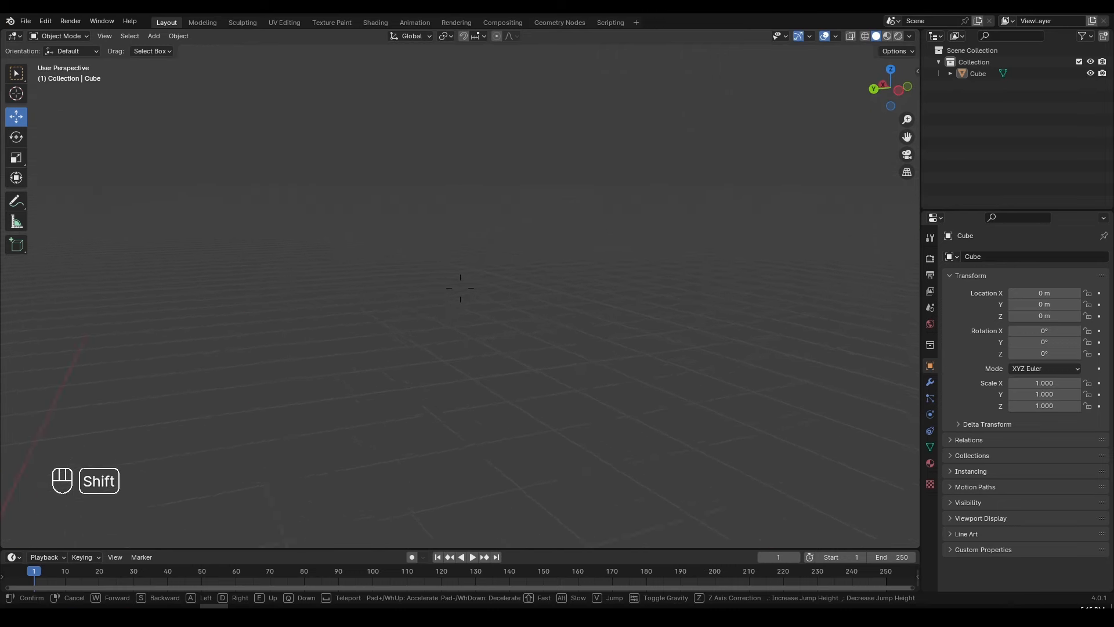
{"action": "key", "text": "w"}
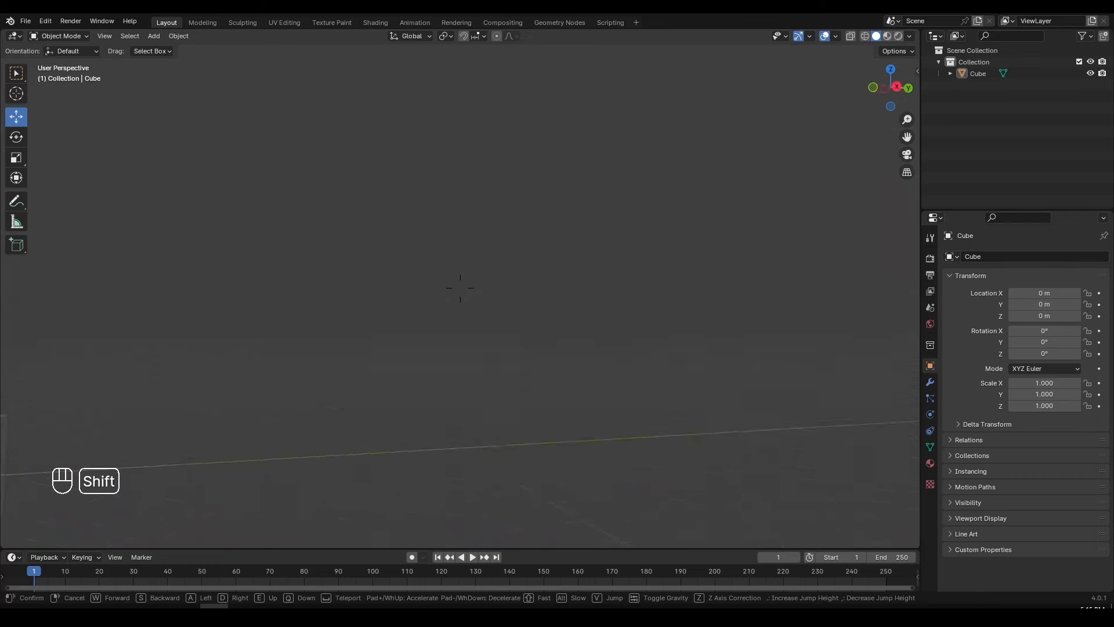
{"action": "key", "text": "w"}
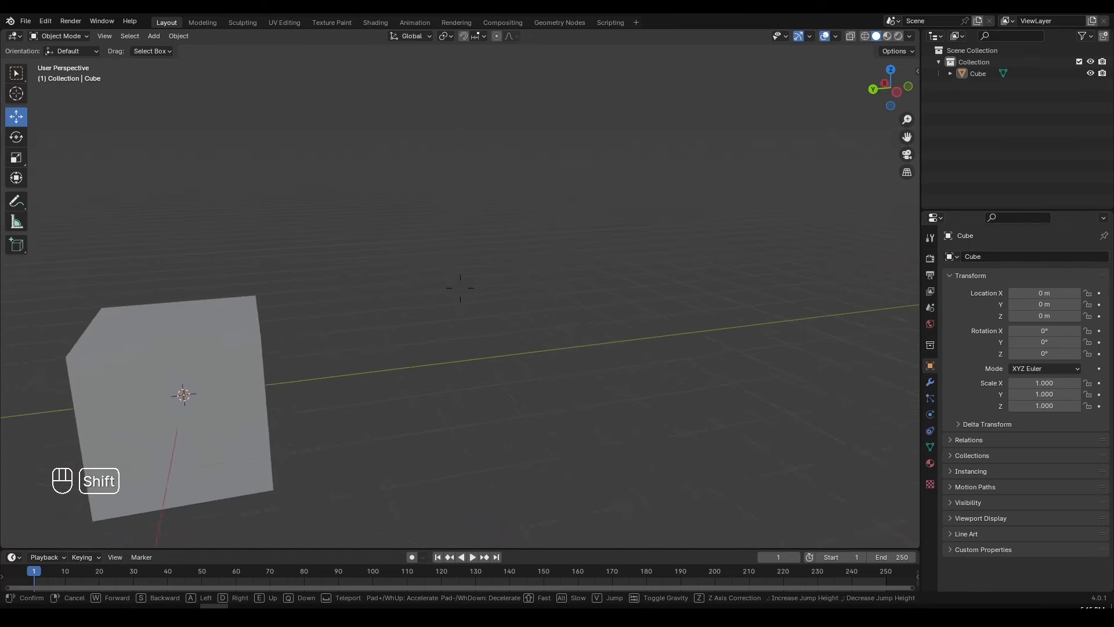
{"action": "key", "text": "s"}
{"action": "key", "text": "d"}
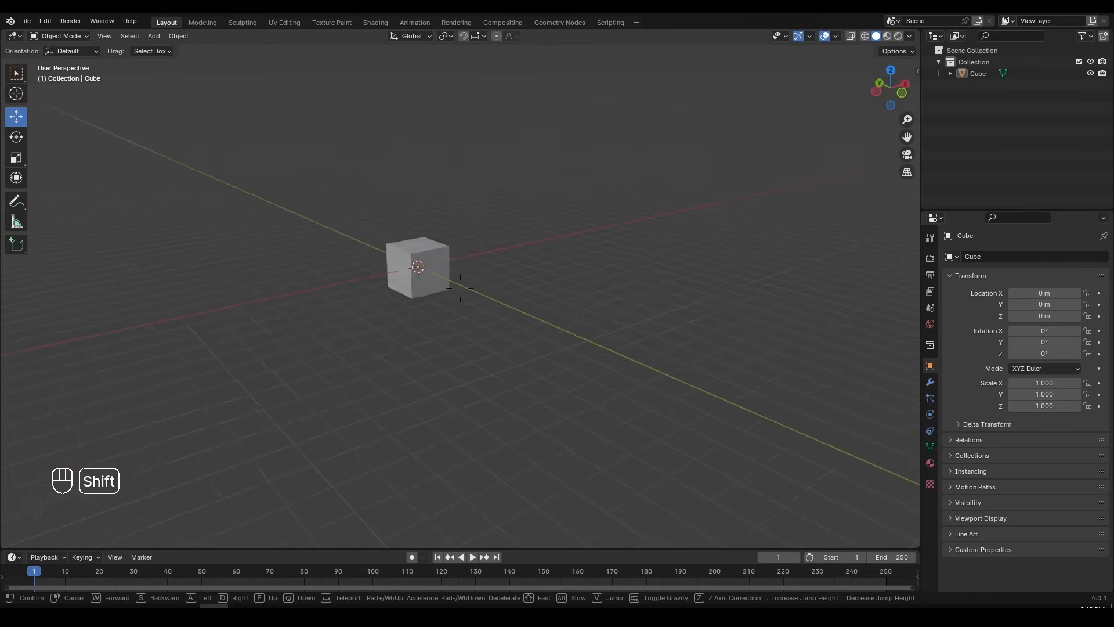
{"action": "key", "text": "s"}
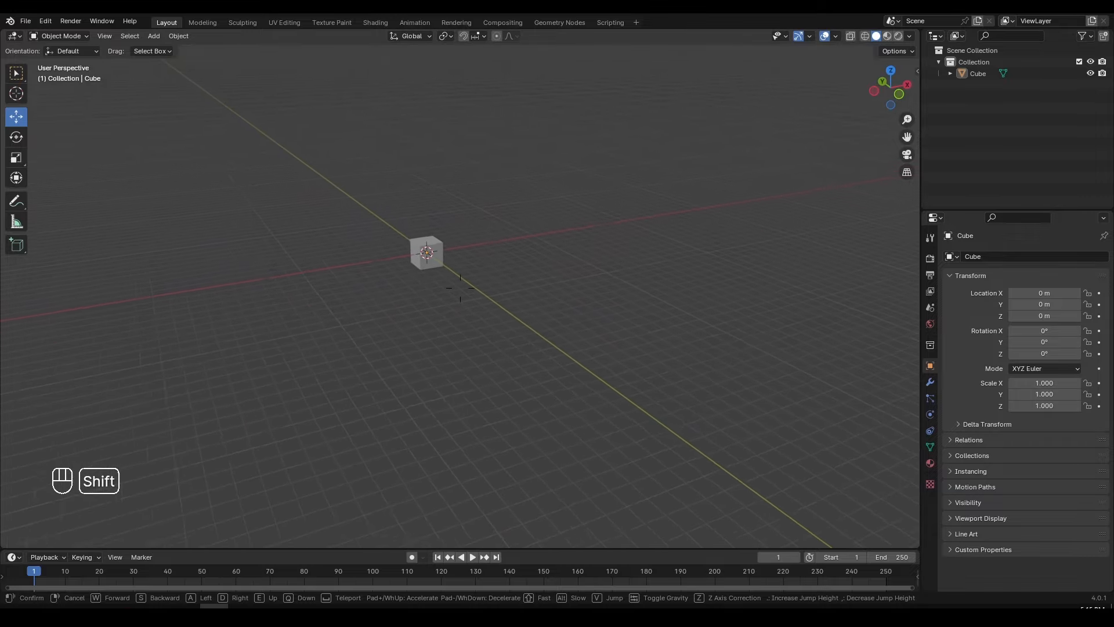
{"action": "key", "text": "shift"}
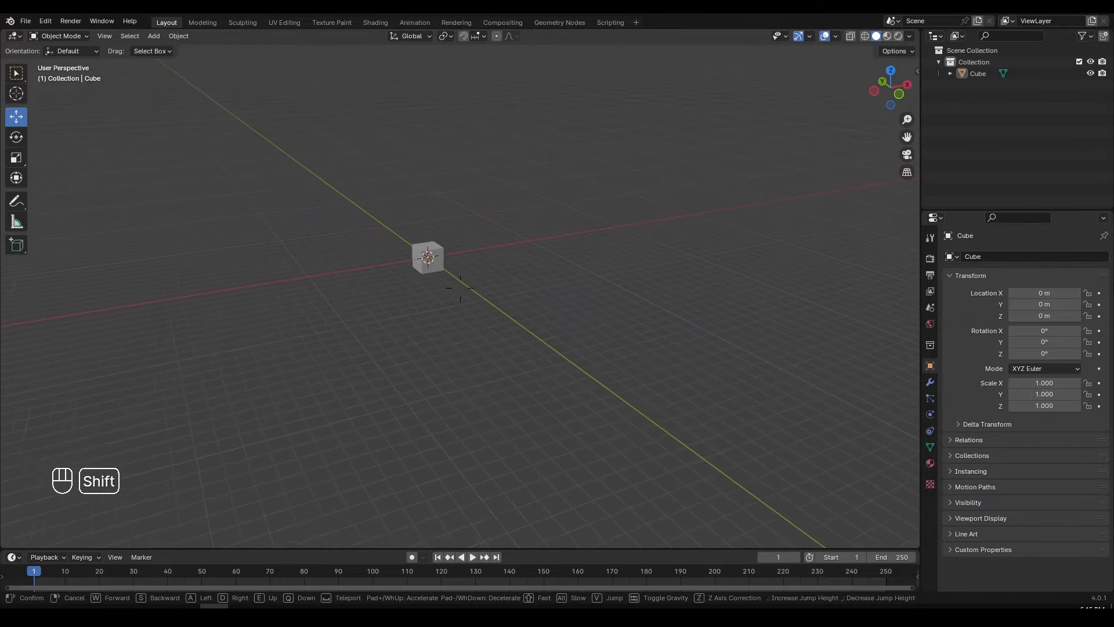
{"action": "key", "text": "w"}
{"action": "key", "text": "s"}
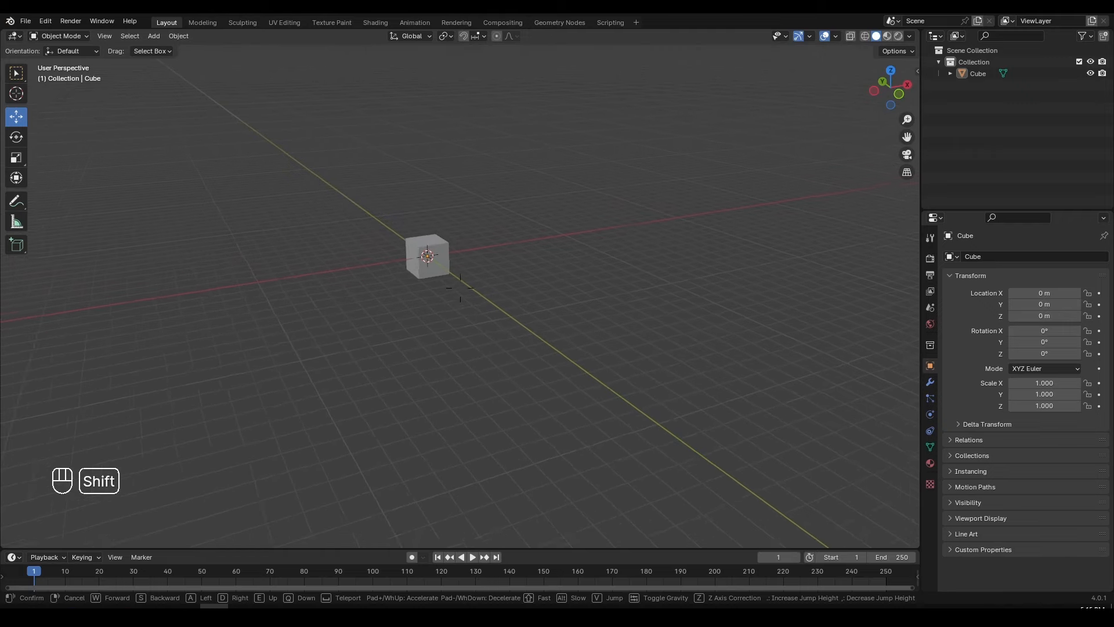
{"action": "key", "text": "shift+s"}
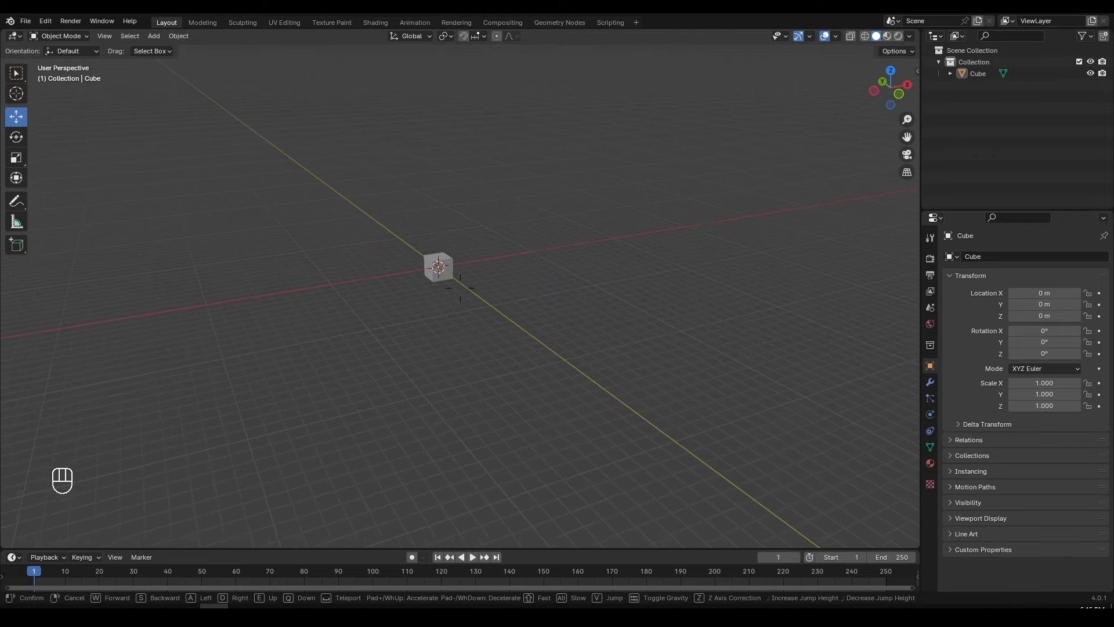
{"action": "key", "text": "w"}
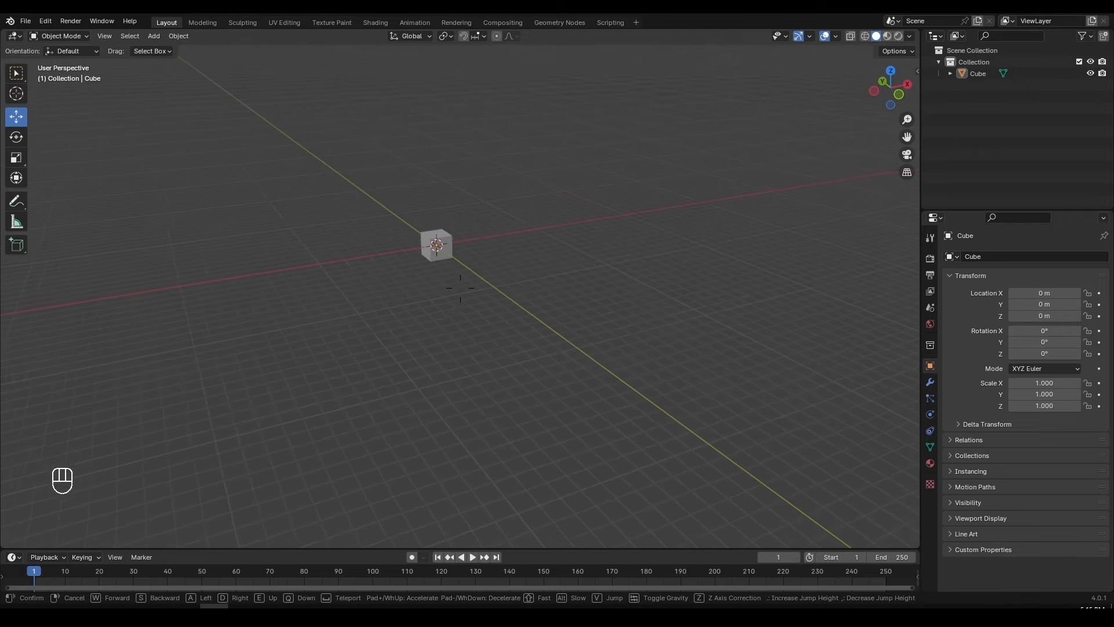
{"action": "key", "text": "w"}
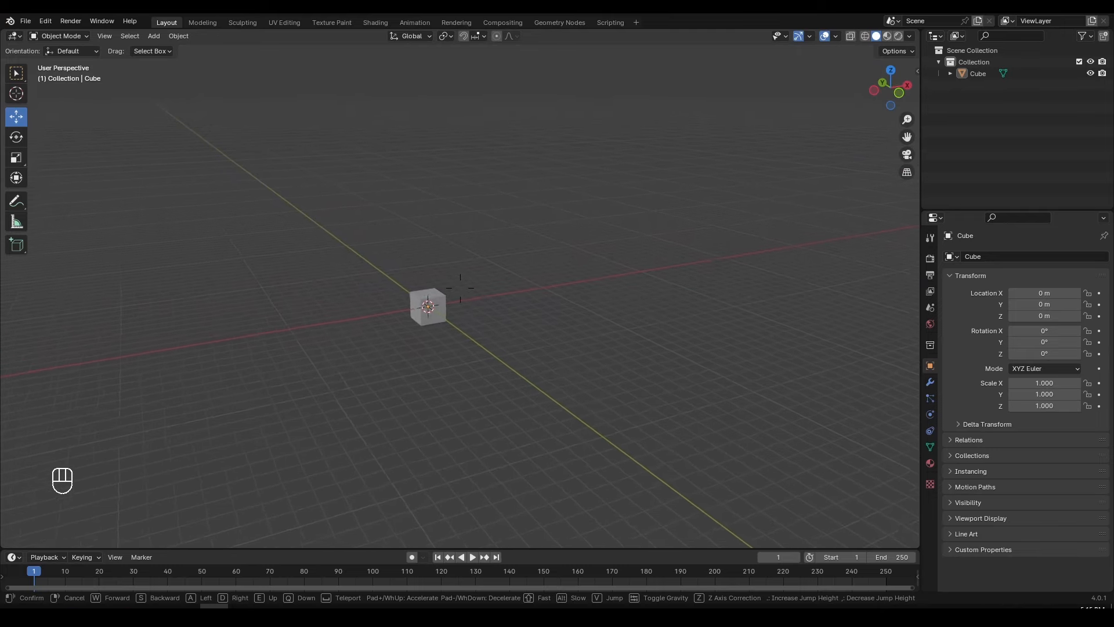
{"action": "key", "text": "w"}
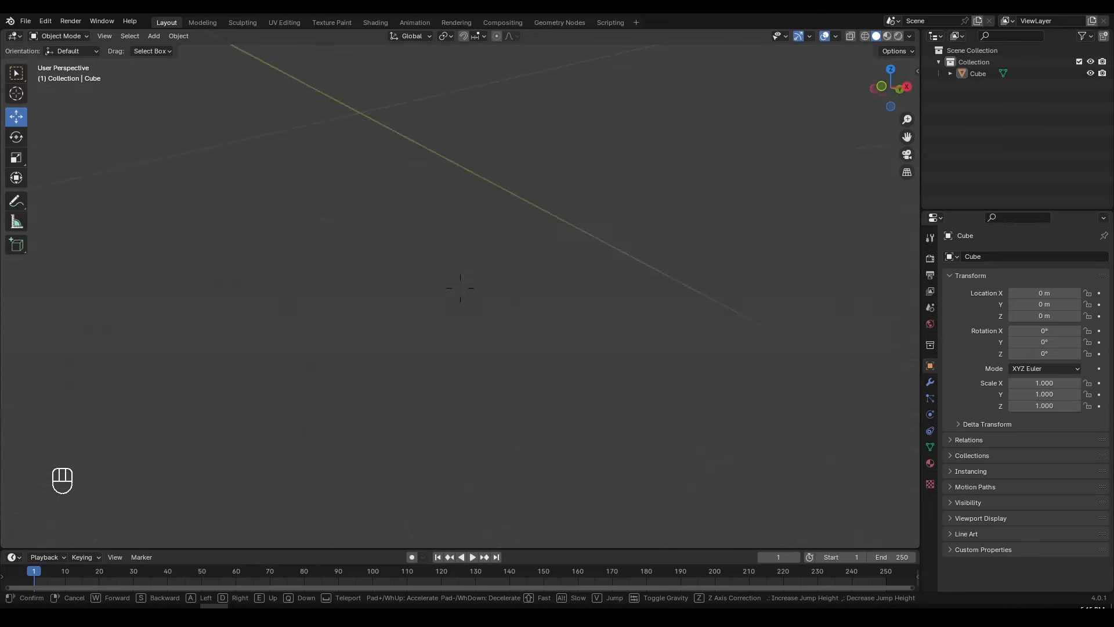
{"action": "key", "text": "w"}
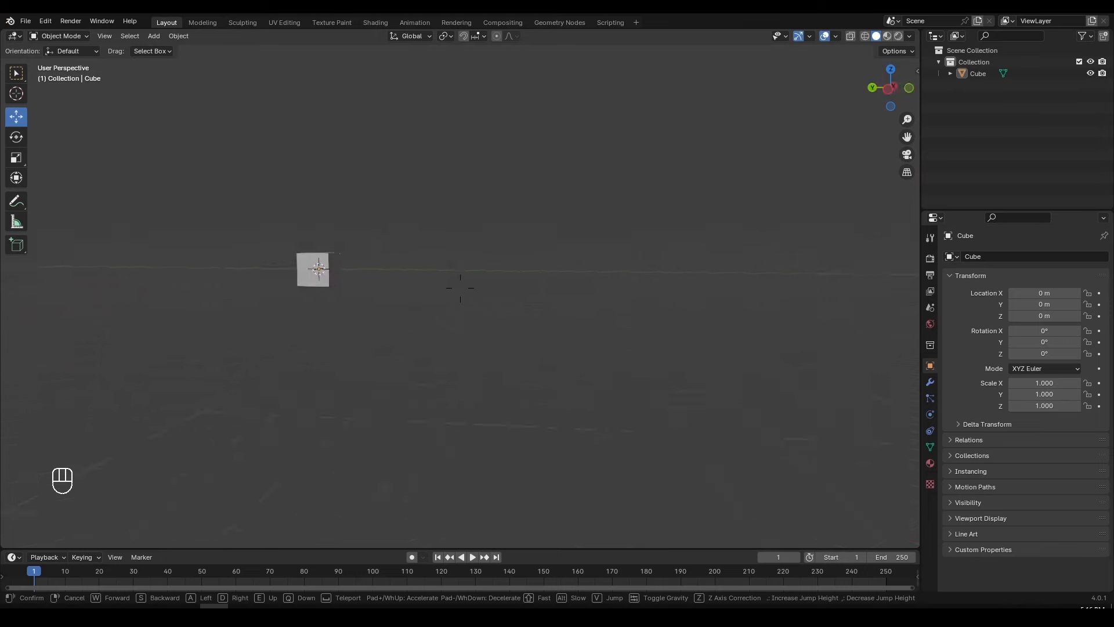
{"action": "key", "text": "w"}
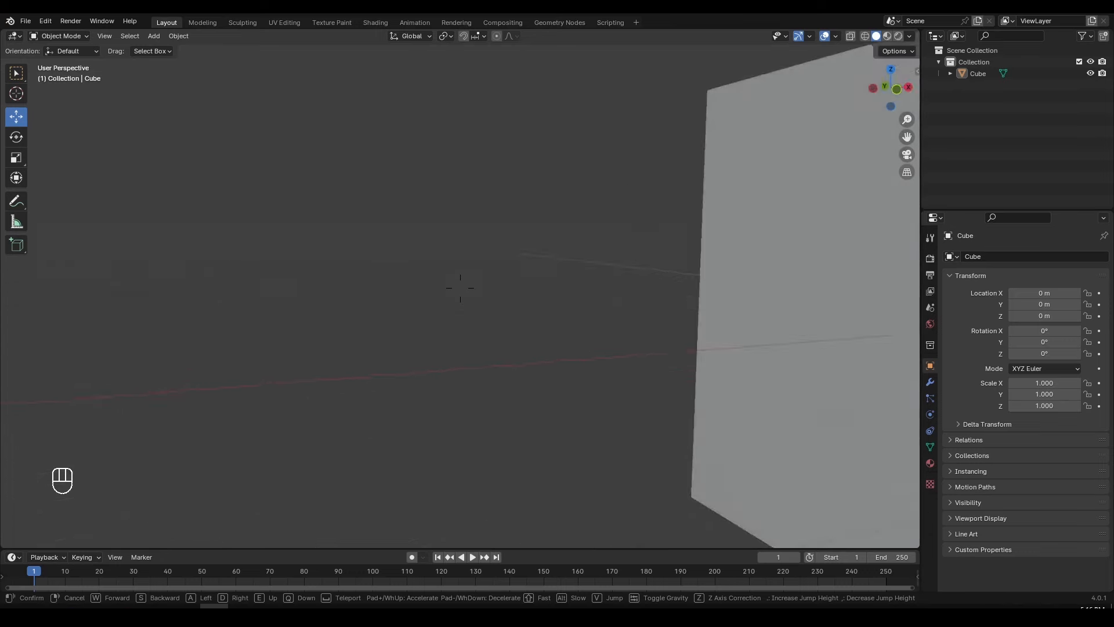
{"action": "key", "text": "w"}
{"action": "key", "text": "s"}
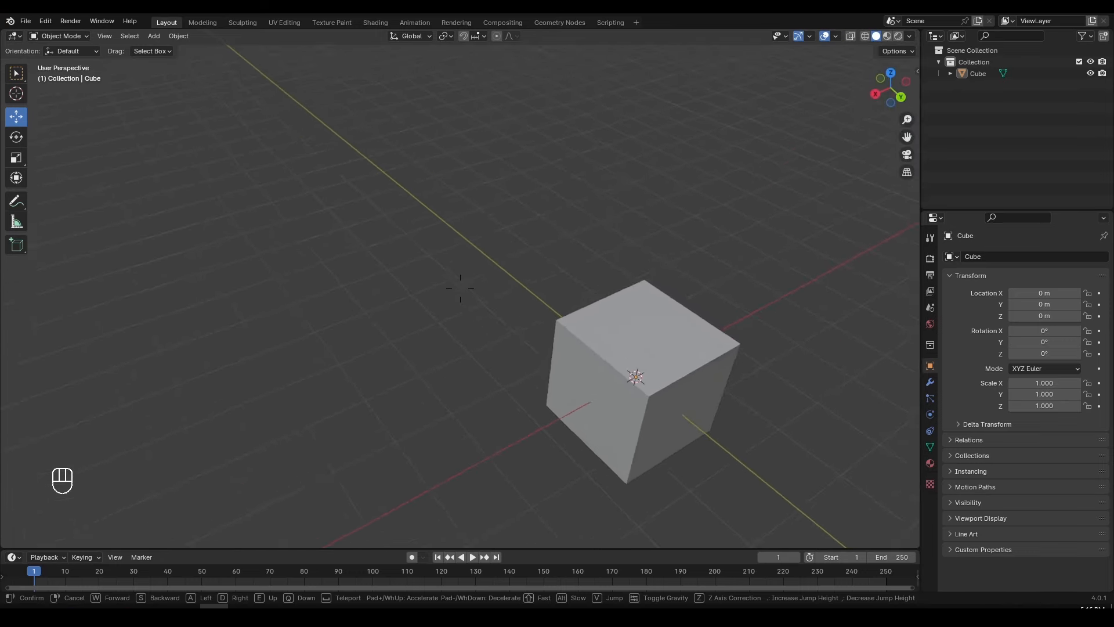
{"action": "key", "text": "s"}
{"action": "key", "text": "a"}
{"action": "key", "text": "w"}
{"action": "key", "text": "d"}
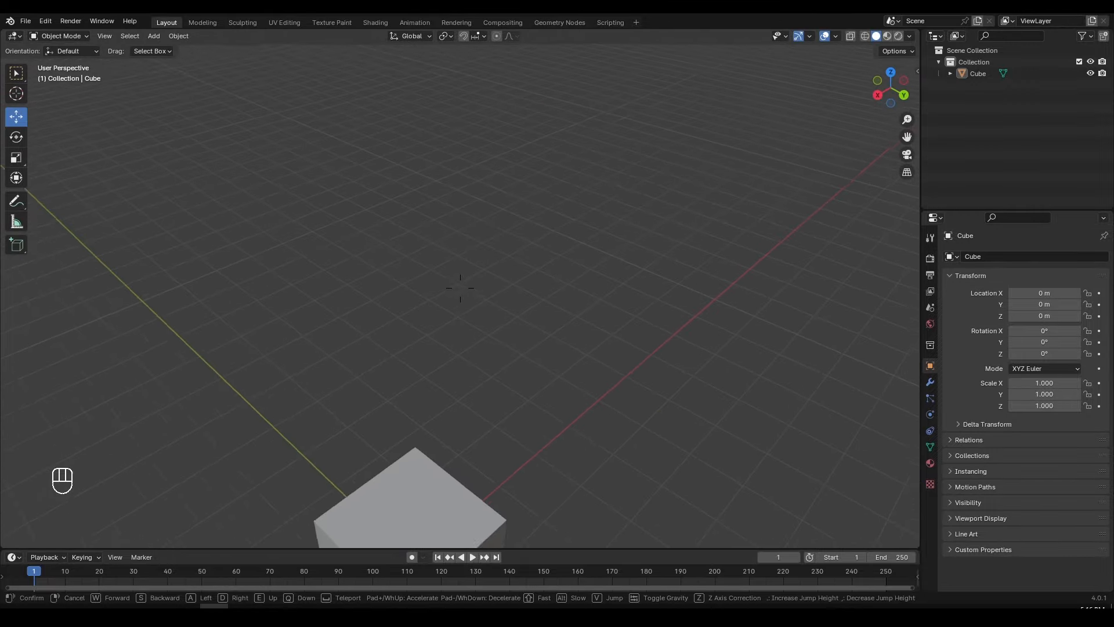
{"action": "key", "text": "d"}
{"action": "key", "text": "w"}
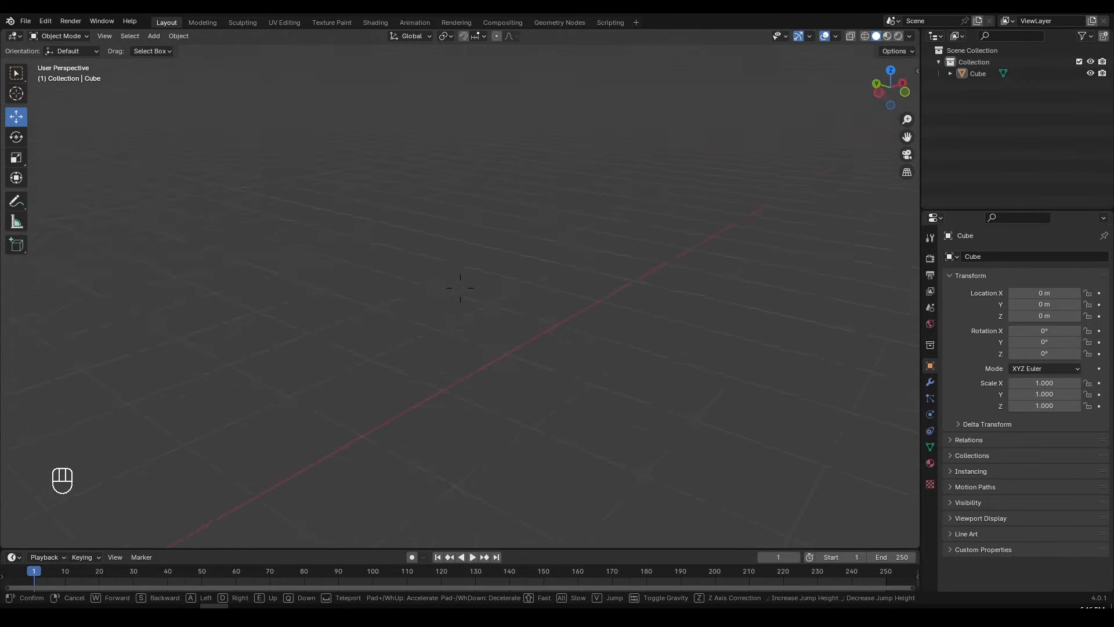
{"action": "key", "text": "d"}
{"action": "key", "text": "s"}
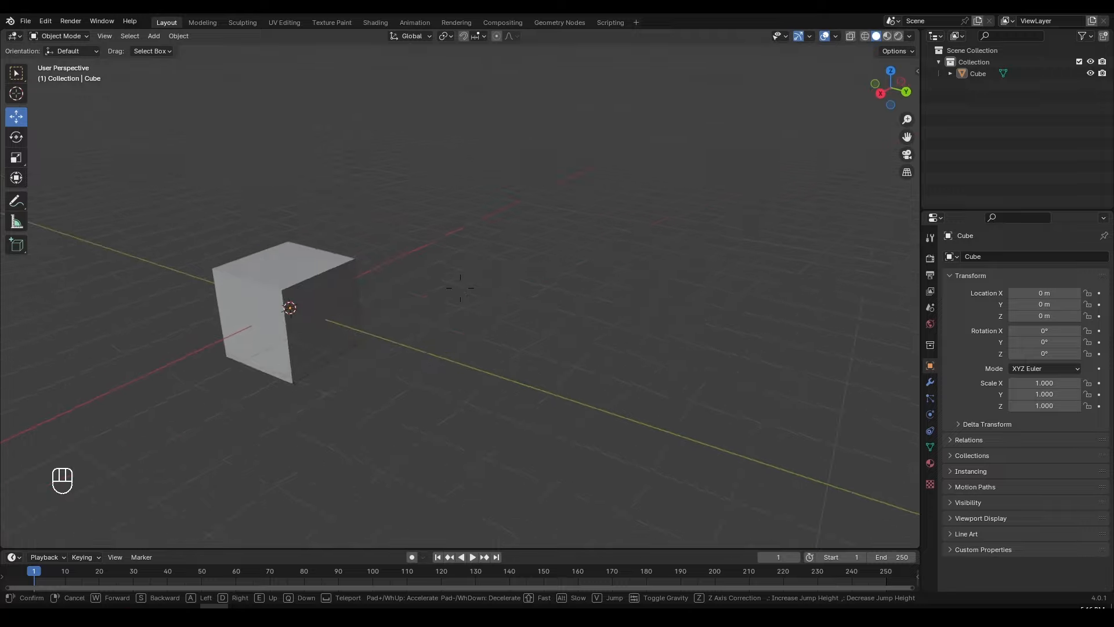
{"action": "key", "text": "s"}
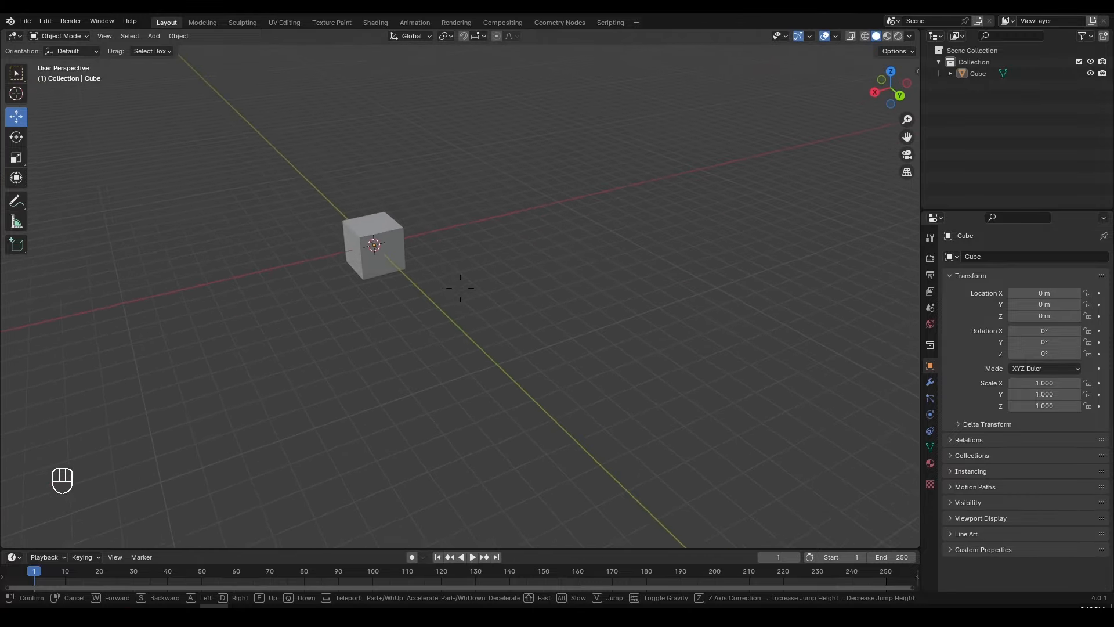
{"action": "left_click", "coordinate": [506, 294]}
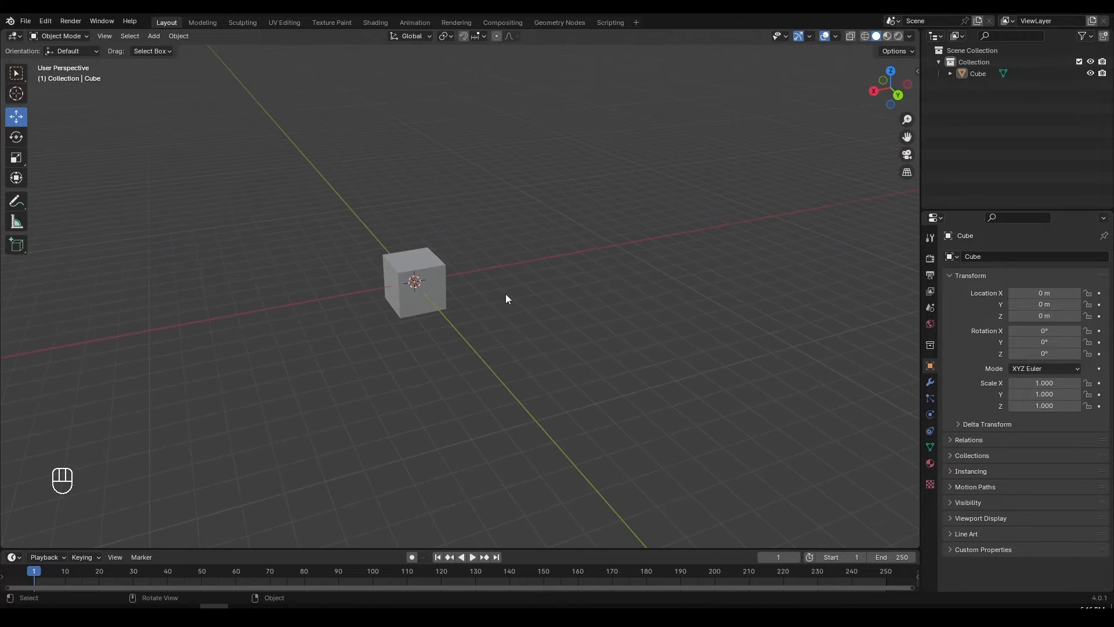
From a far zoomed-out view with everything deselected, select the cube, frame the view on it, and inspect it from another angle.
{"action": "left_click", "coordinate": [436, 296]}
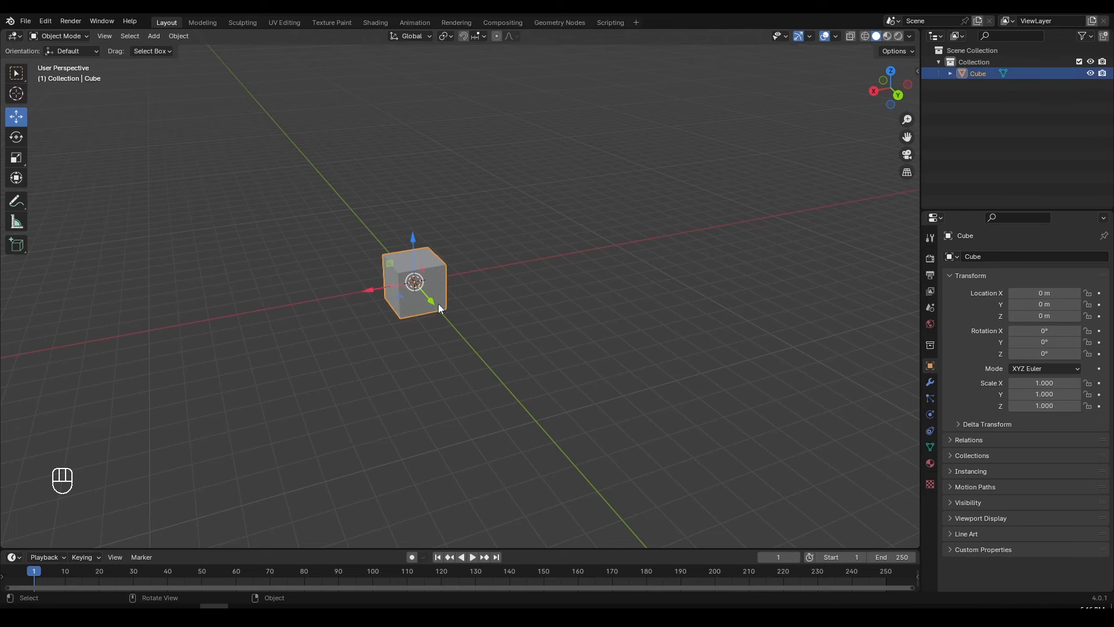
{"action": "scroll", "coordinate": [451, 309], "scroll_direction": "down", "scroll_amount": 5}
{"action": "mouse_move", "coordinate": [453, 312]}
{"action": "middle_mouse_down"}
{"action": "mouse_move", "coordinate": [390, 352]}
{"action": "mouse_move", "coordinate": [458, 361]}
{"action": "middle_mouse_up"}
{"action": "key", "text": "a"}
{"action": "key", "text": "a"}
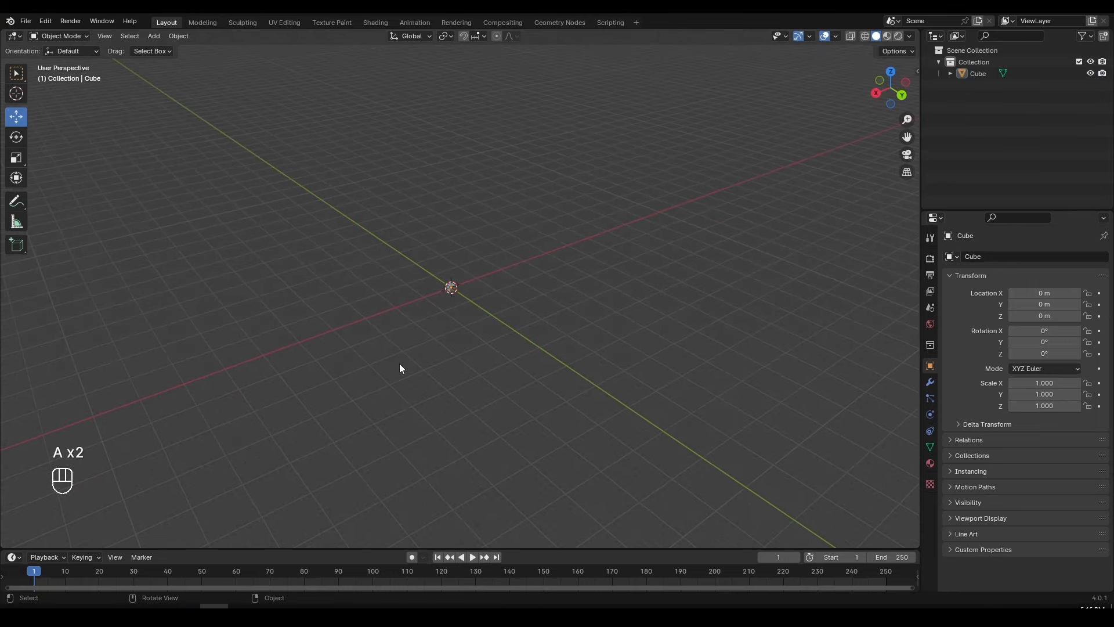
{"action": "left_click", "coordinate": [451, 288]}
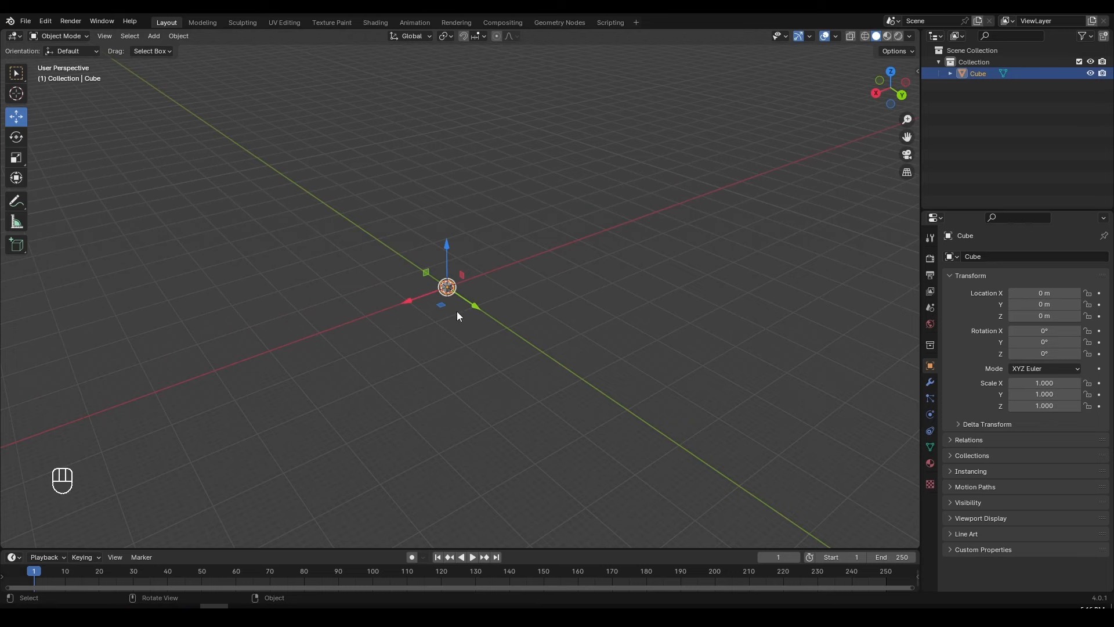
{"action": "key", "text": "f"}
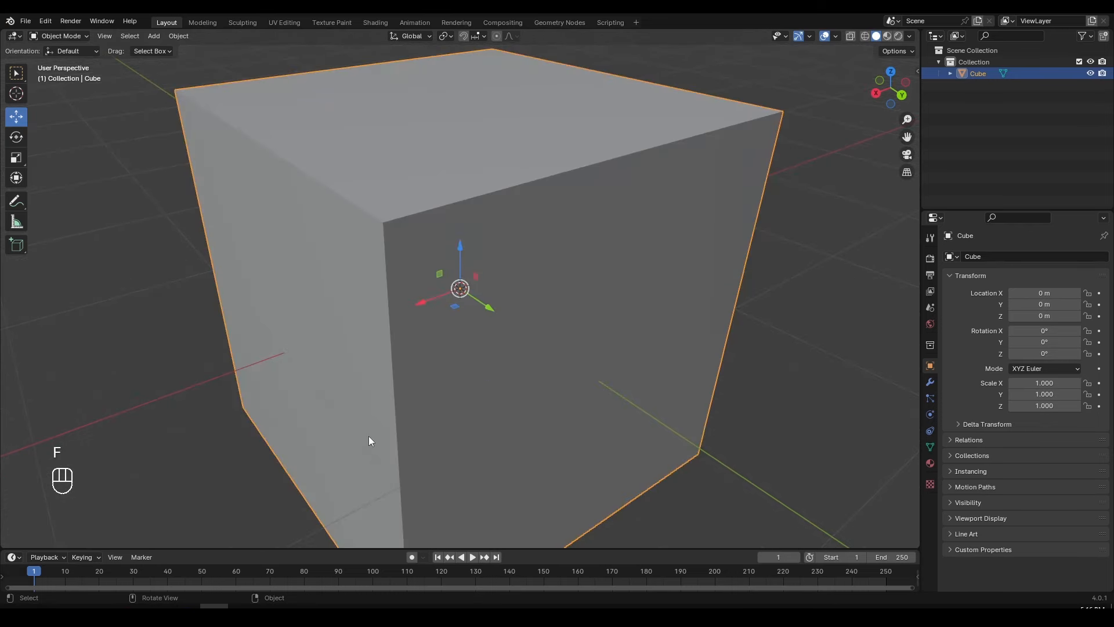
{"action": "scroll", "coordinate": [386, 233], "scroll_direction": "down", "scroll_amount": 5}
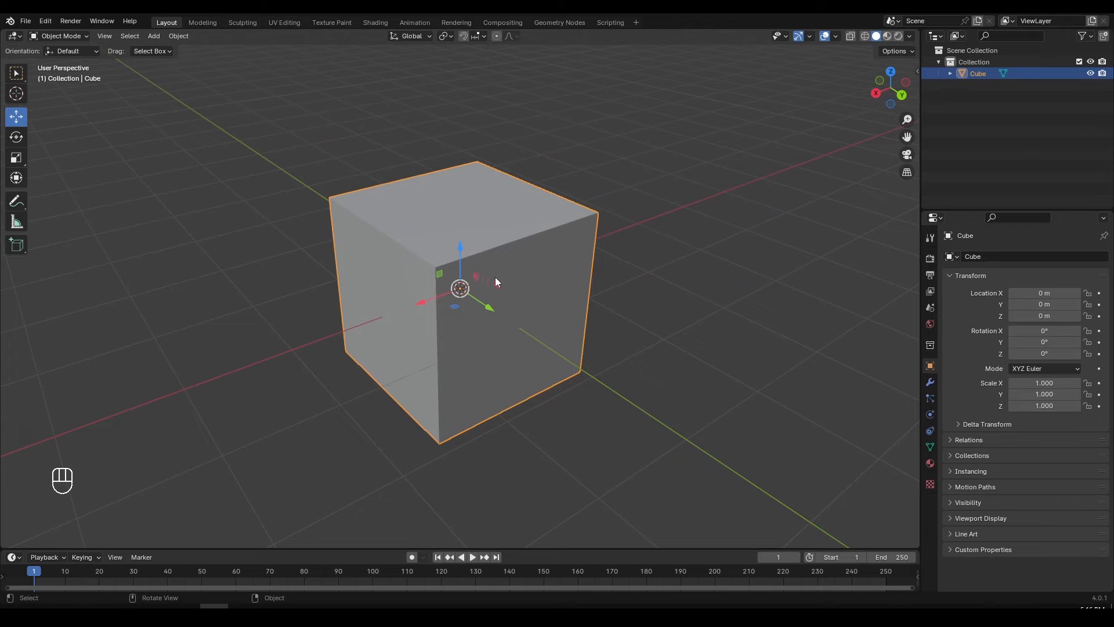
{"action": "middle_click_drag", "start_coordinate": [694, 295], "coordinate": [667, 332]}
{"action": "scroll", "coordinate": [667, 332], "scroll_direction": "down", "scroll_amount": 6}
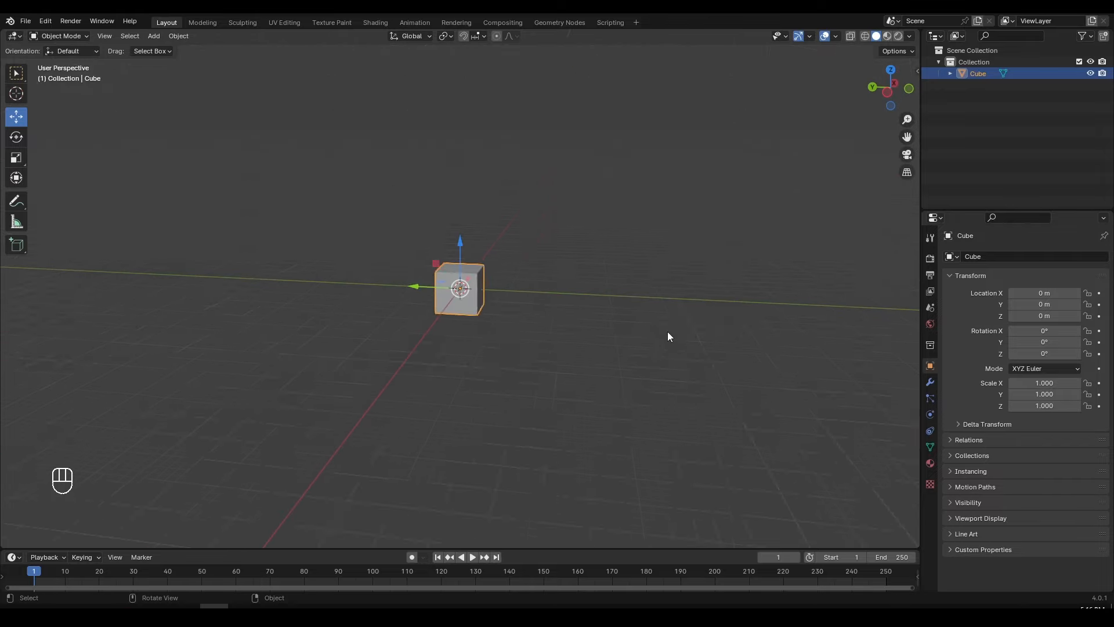
Deselect everything, select the cube again, frame the view on it, and look at it from several angles and distances.
{"action": "middle_click_drag", "start_coordinate": [592, 343], "coordinate": [512, 333]}
{"action": "key", "text": "a"}
{"action": "key", "text": "a"}
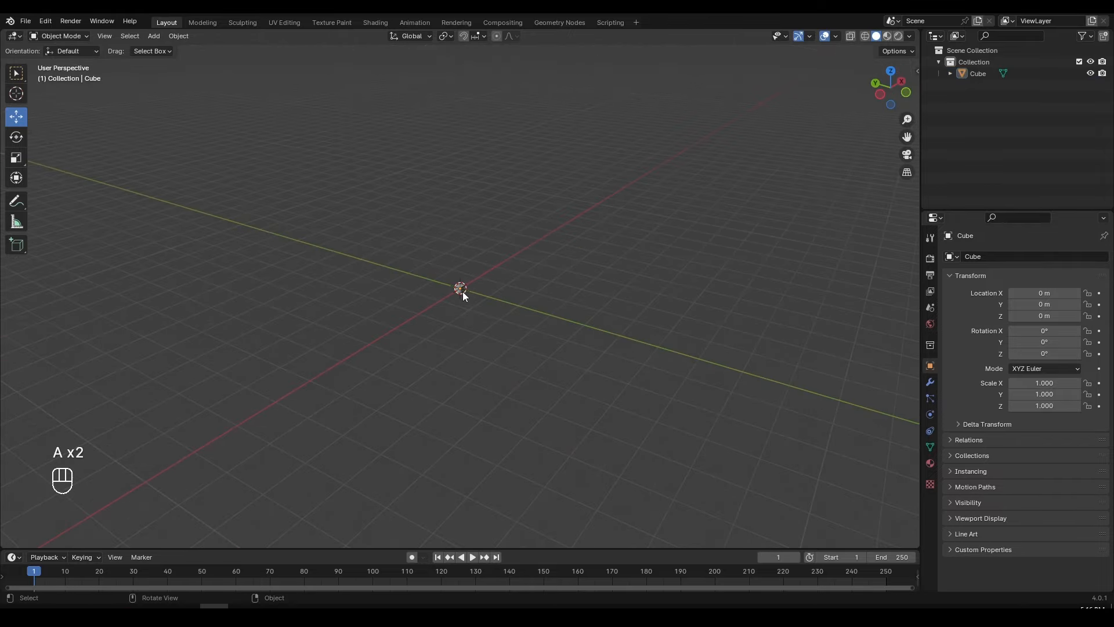
{"action": "key", "text": "f"}
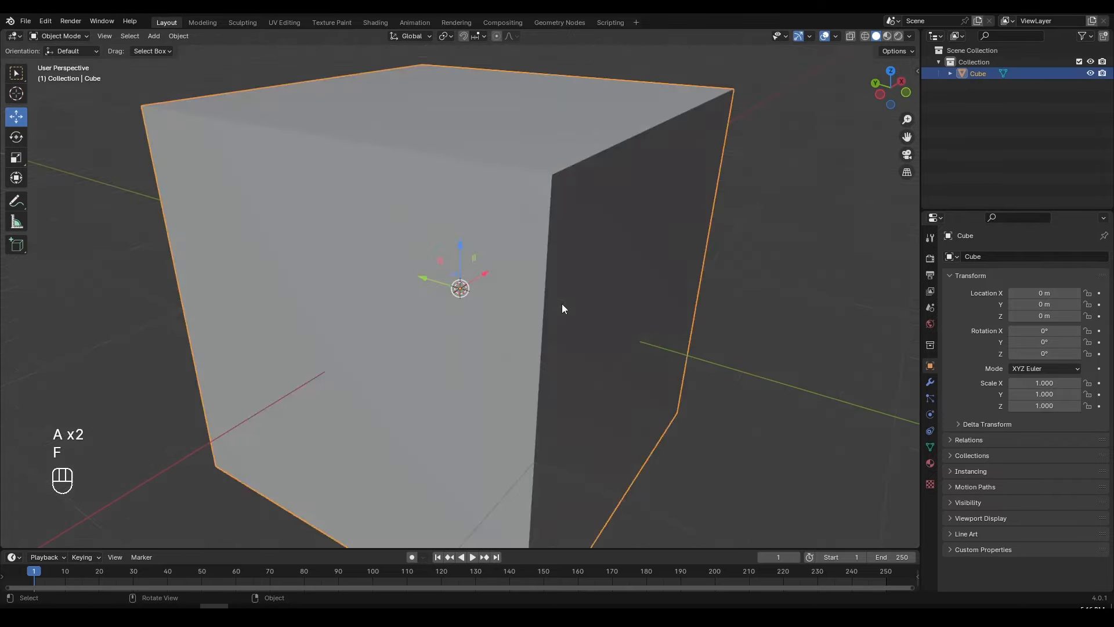
{"action": "scroll", "coordinate": [562, 309], "scroll_direction": "down", "scroll_amount": 5}
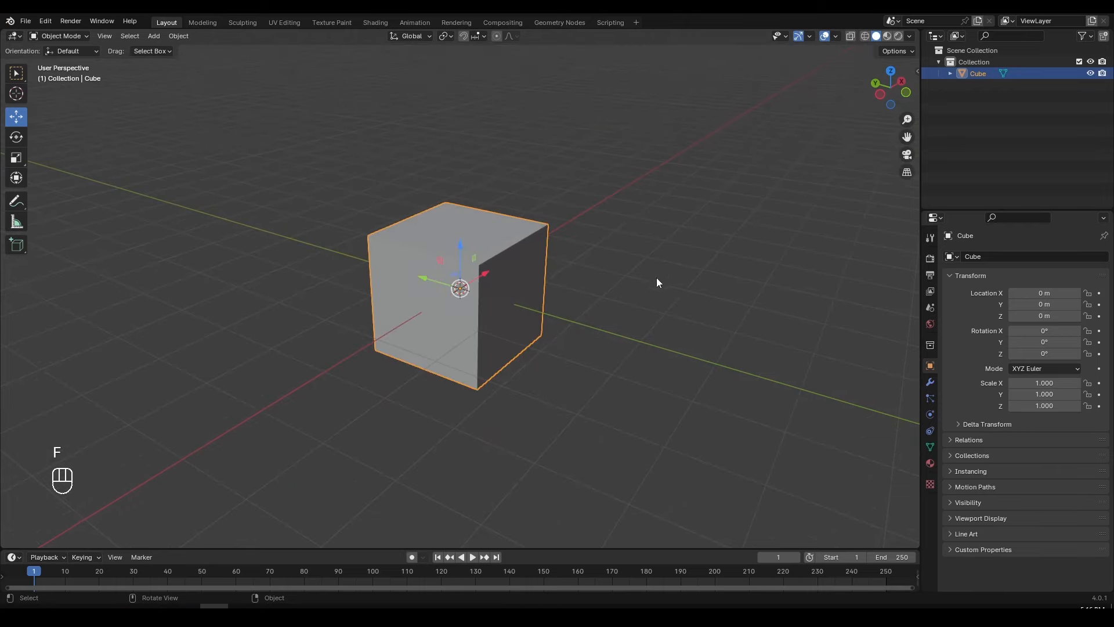
{"action": "middle_click_drag", "start_coordinate": [656, 283], "coordinate": [354, 286]}
{"action": "scroll", "coordinate": [354, 287], "scroll_direction": "down", "scroll_amount": 5}
{"action": "scroll", "coordinate": [354, 286], "scroll_direction": "up", "scroll_amount": 3}
{"action": "scroll", "coordinate": [354, 286], "scroll_direction": "down", "scroll_amount": 2}
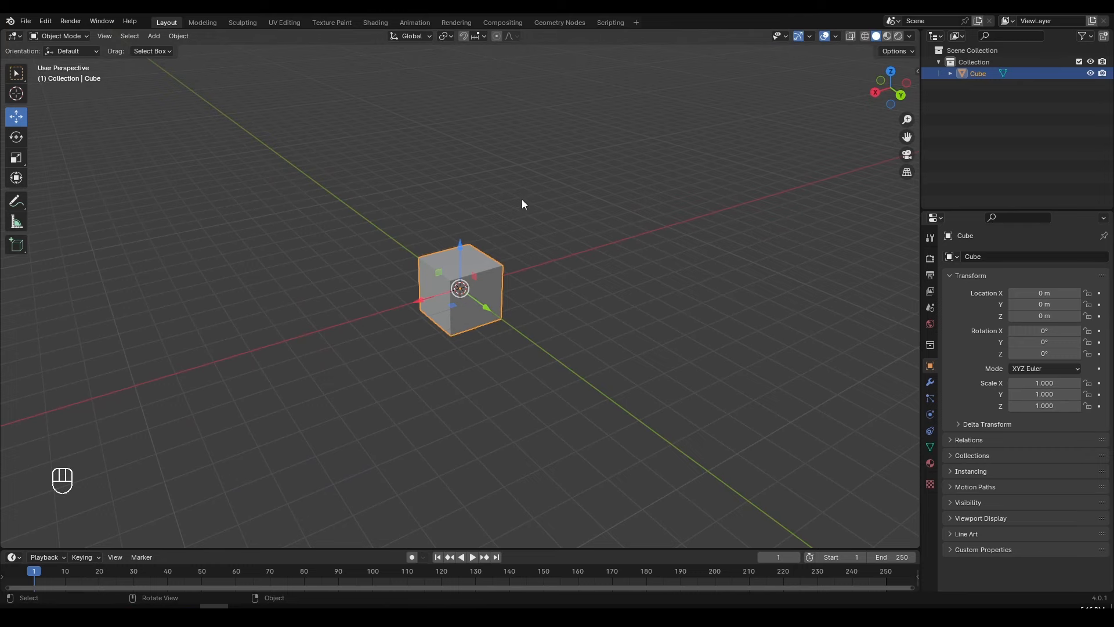
{"action": "middle_click_drag", "start_coordinate": [521, 200], "coordinate": [613, 254]}
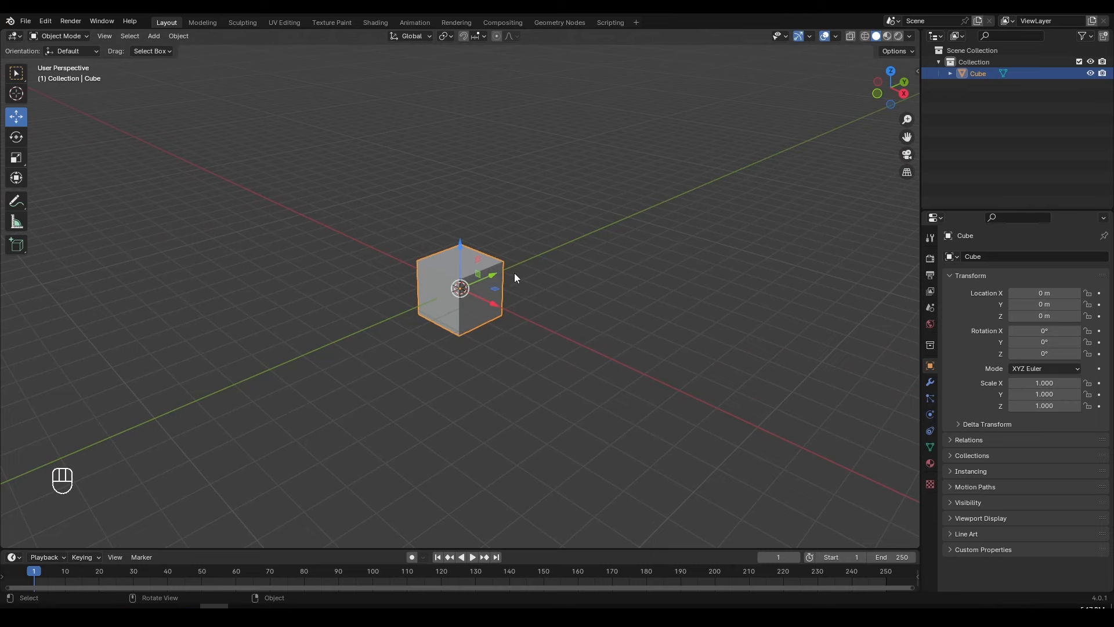
Clear the selection and add a camera to the scene.
{"action": "key", "text": "alt+a"}
{"action": "middle_click_drag", "start_coordinate": [546, 259], "coordinate": [536, 318]}
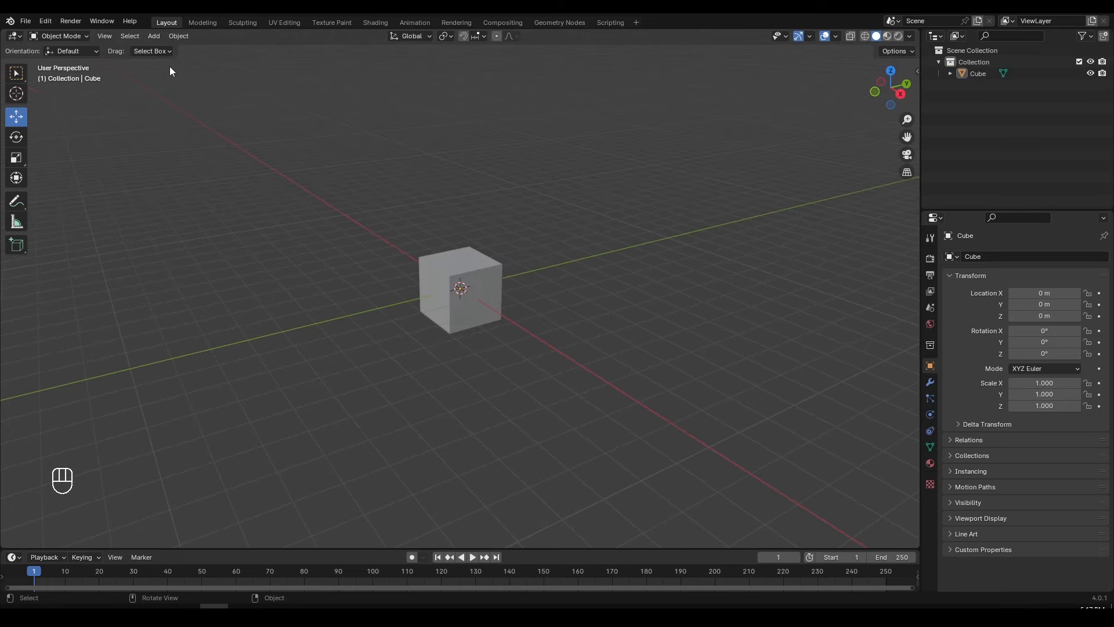
{"action": "left_click", "coordinate": [155, 38]}
{"action": "key", "text": "shift+a"}
{"action": "key", "text": "shift+a"}
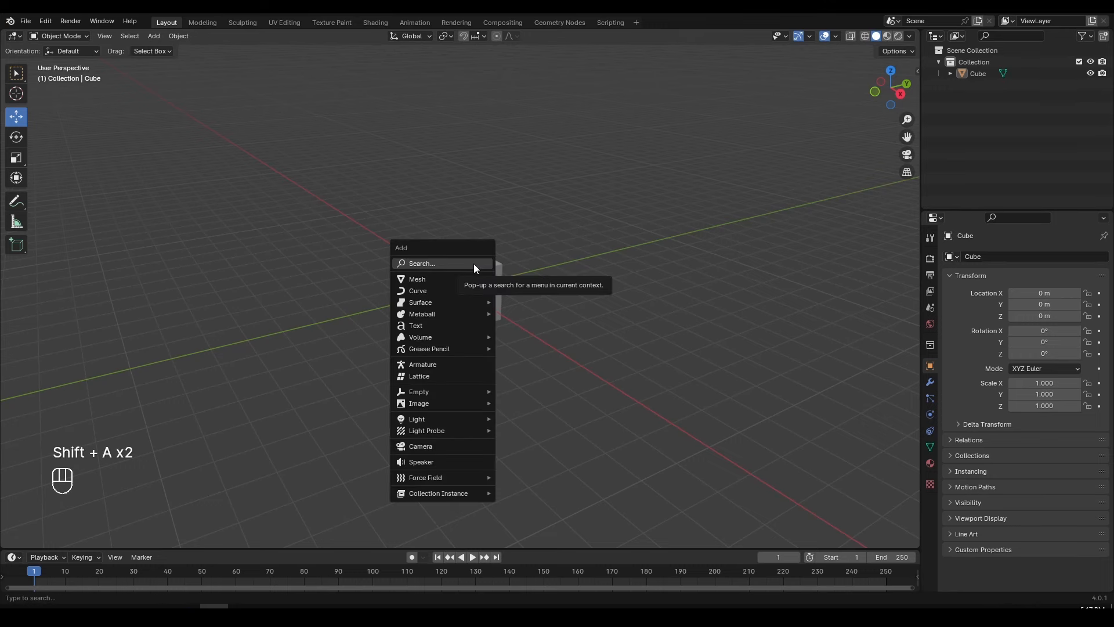
{"action": "left_click", "coordinate": [423, 448]}
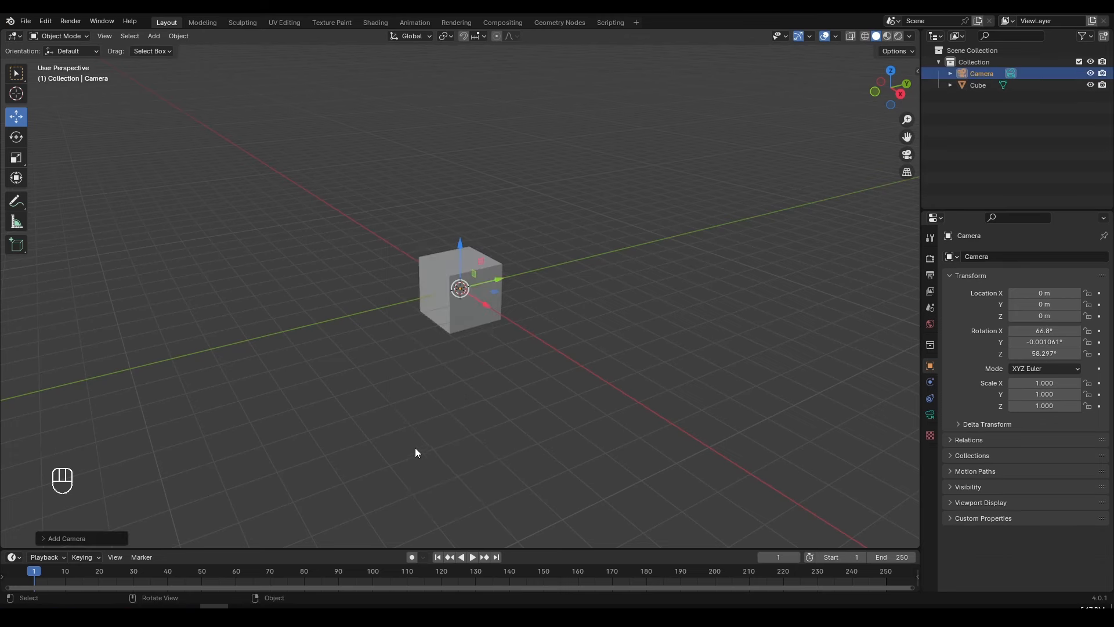
Move the new camera out of the cube to about X 1.38 m, Y -6.07 m, Z 1.95 m.
{"action": "middle_click_drag", "start_coordinate": [615, 370], "coordinate": [555, 332]}
{"action": "scroll", "coordinate": [557, 352], "scroll_direction": "down", "scroll_amount": 3}
{"action": "key", "text": "g"}
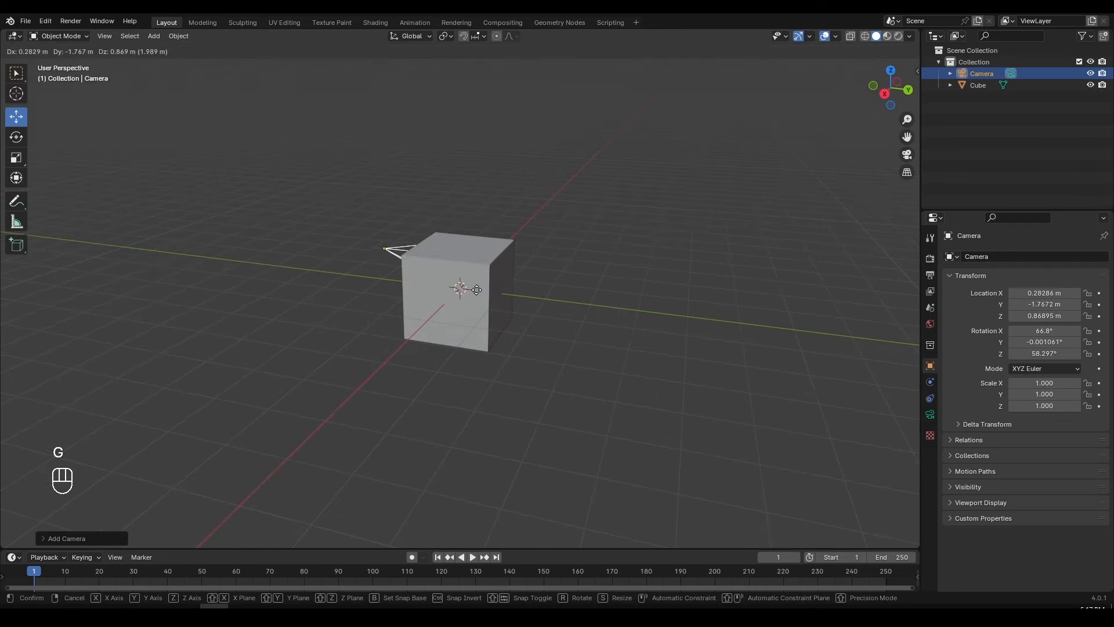
{"action": "left_click", "coordinate": [290, 242]}
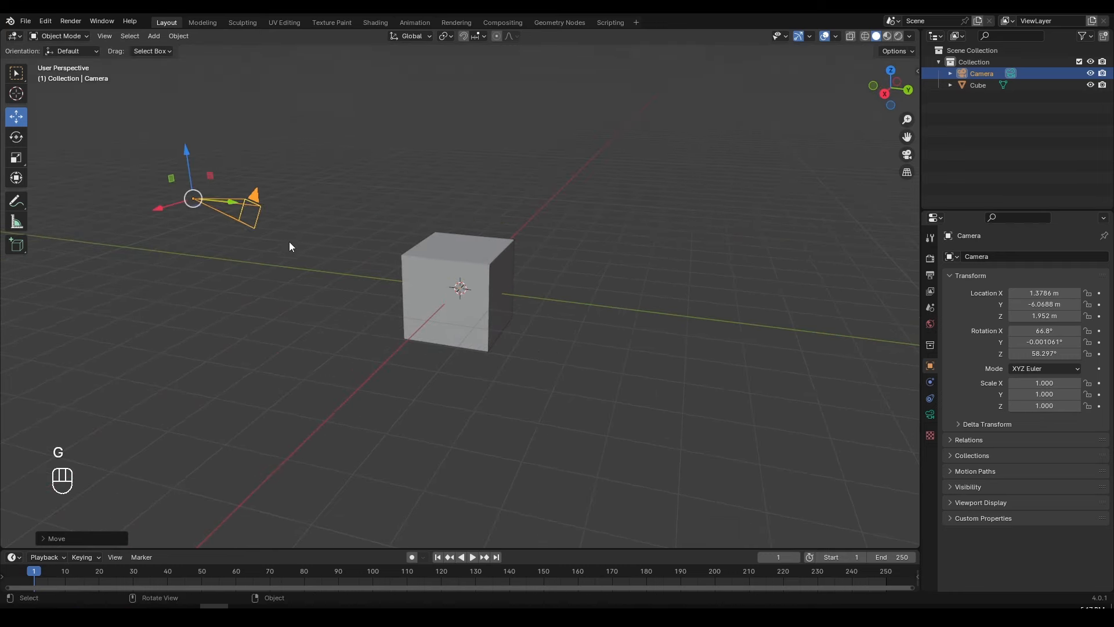
Check the camera and cube from the front, right and top views, and return to a perspective view.
{"action": "middle_click_drag", "start_coordinate": [340, 245], "coordinate": [522, 300]}
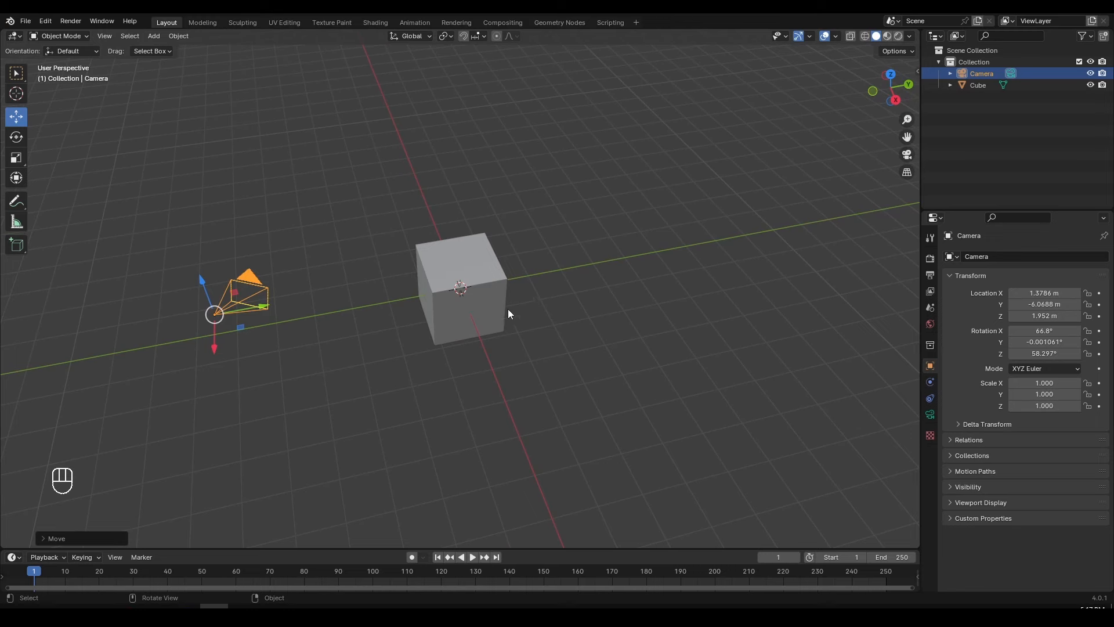
{"action": "key", "text": "KP_1"}
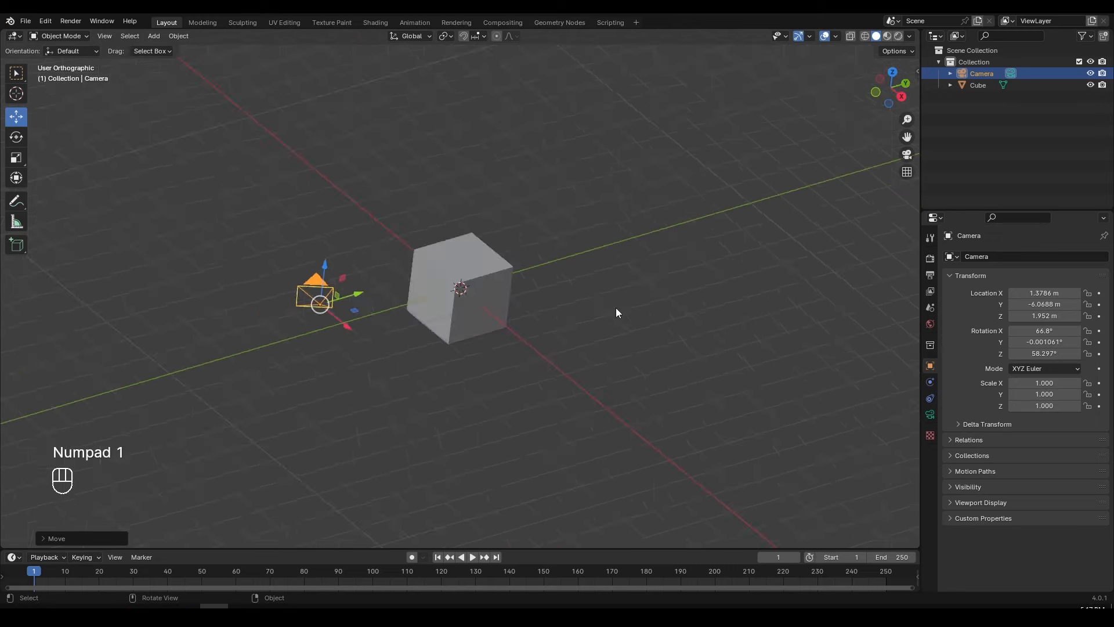
{"action": "key", "text": "KP_3"}
{"action": "key", "text": "KP_7"}
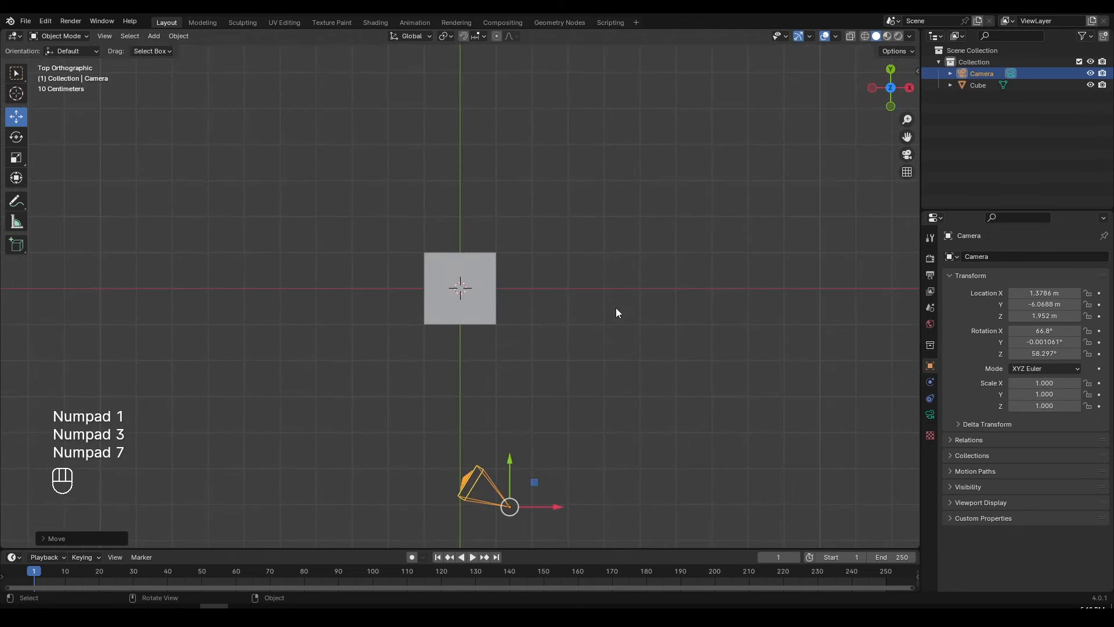
{"action": "middle_click_drag", "start_coordinate": [616, 310], "coordinate": [543, 265]}
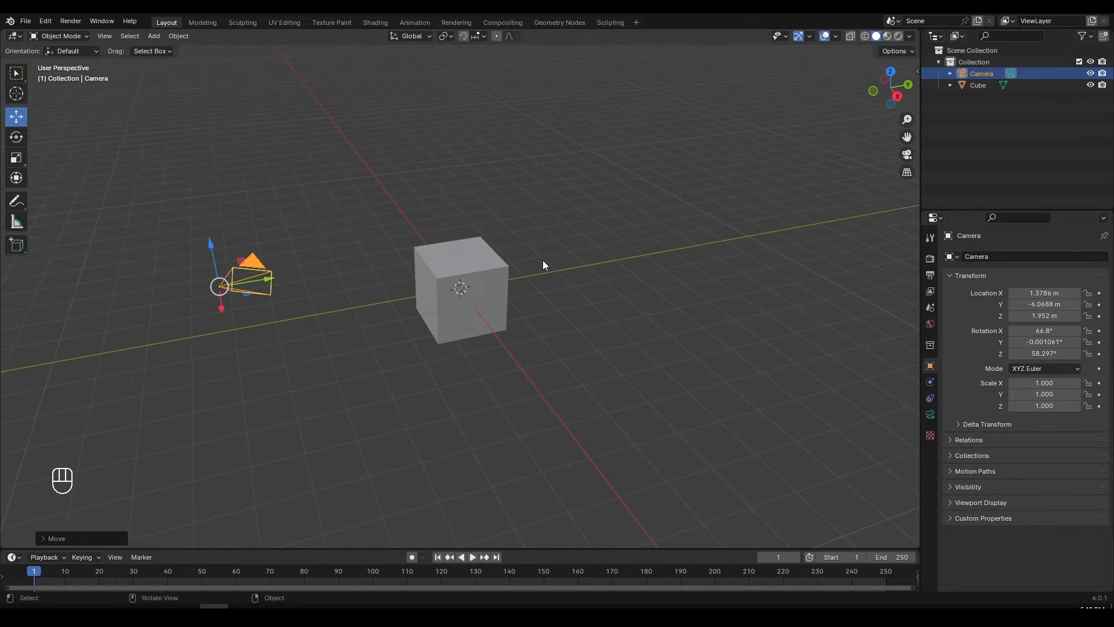
Look through the camera and use walk navigation to place it at about X 7.82 m, Y 12.33 m, Z 3.38 m, facing the cube.
{"action": "key", "text": "KP_0"}
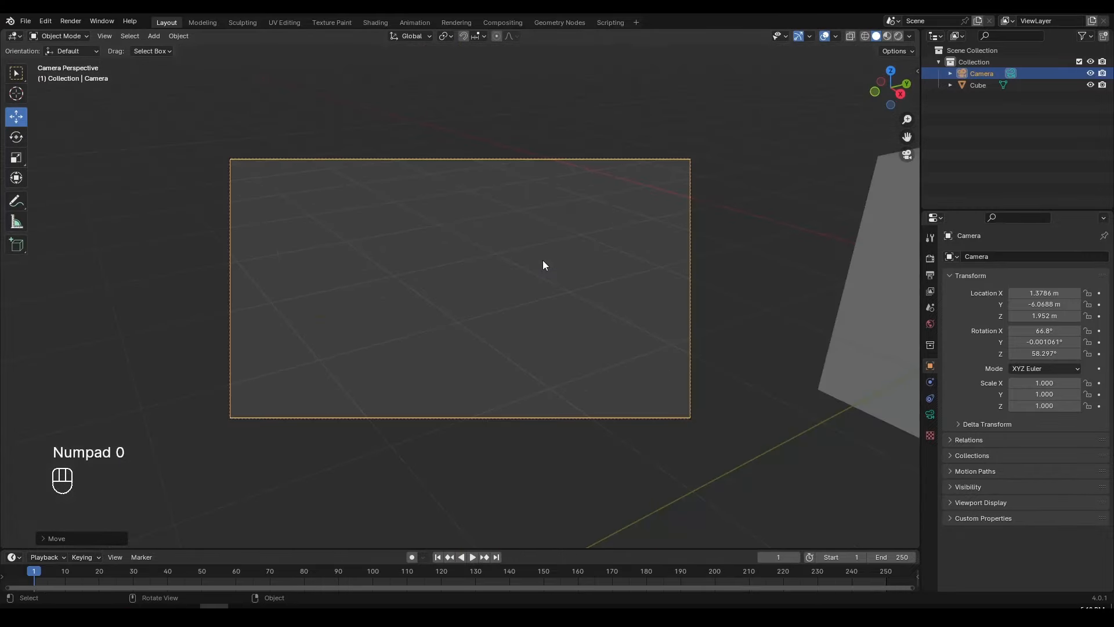
{"action": "scroll", "coordinate": [514, 256], "scroll_direction": "up", "scroll_amount": 5}
{"action": "scroll", "coordinate": [515, 258], "scroll_direction": "down", "scroll_amount": 4}
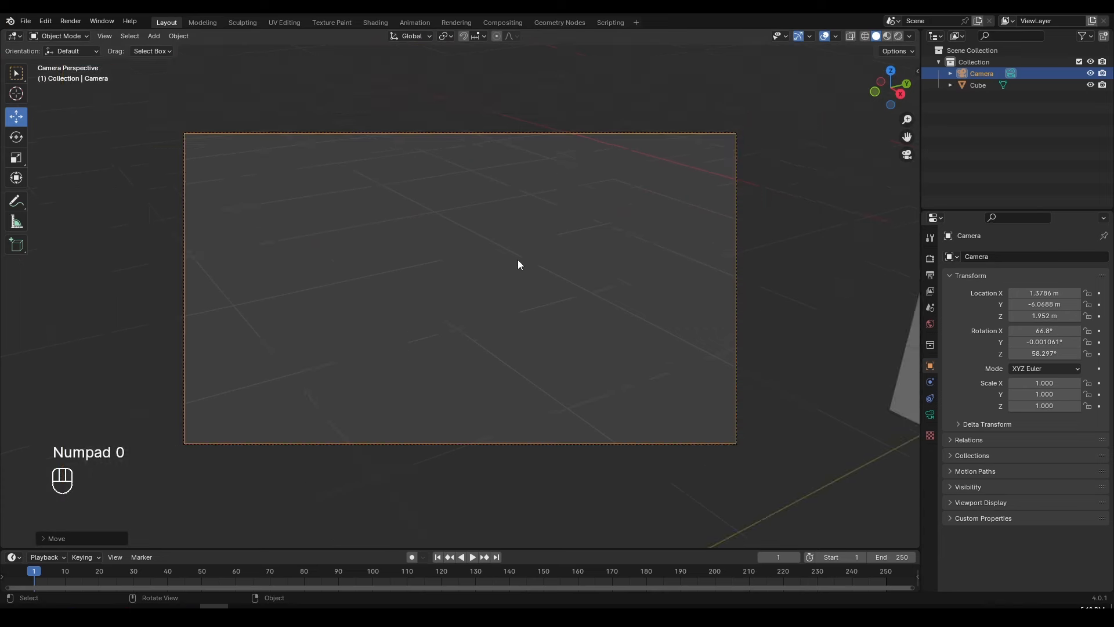
{"action": "scroll", "coordinate": [554, 280], "scroll_direction": "up", "scroll_amount": 1}
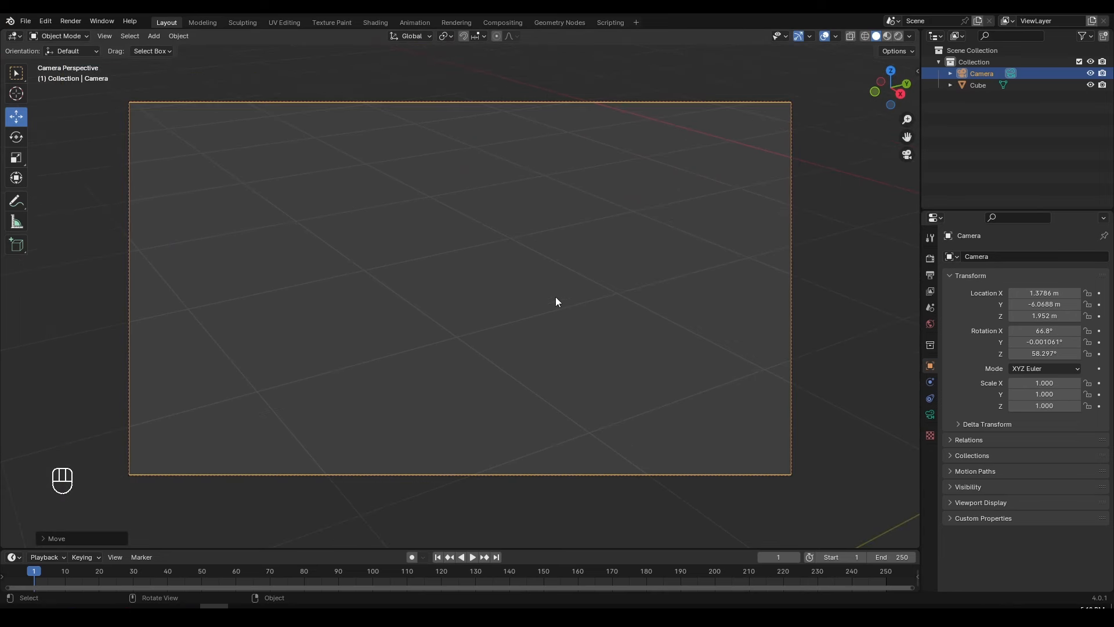
{"action": "key", "text": "shift+f"}
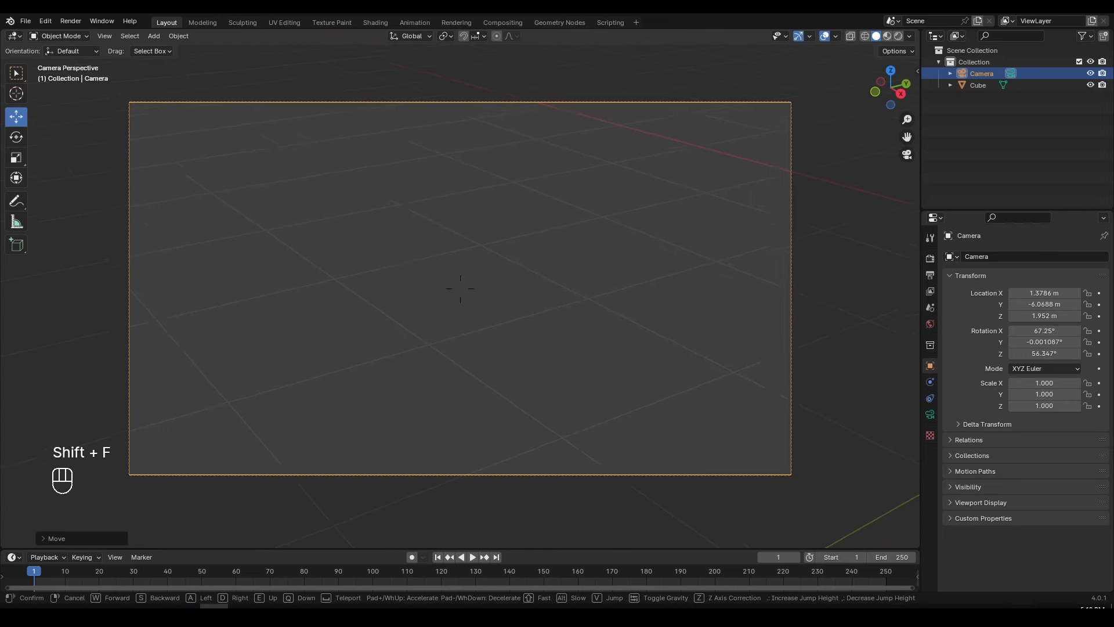
{"action": "key", "text": "w"}
{"action": "key", "text": "s"}
{"action": "key", "text": "s"}
{"action": "key", "text": "s"}
{"action": "key", "text": "s"}
{"action": "key", "text": "s"}
{"action": "key", "text": "s"}
{"action": "key", "text": "s"}
{"action": "key", "text": "s"}
{"action": "key", "text": "s"}
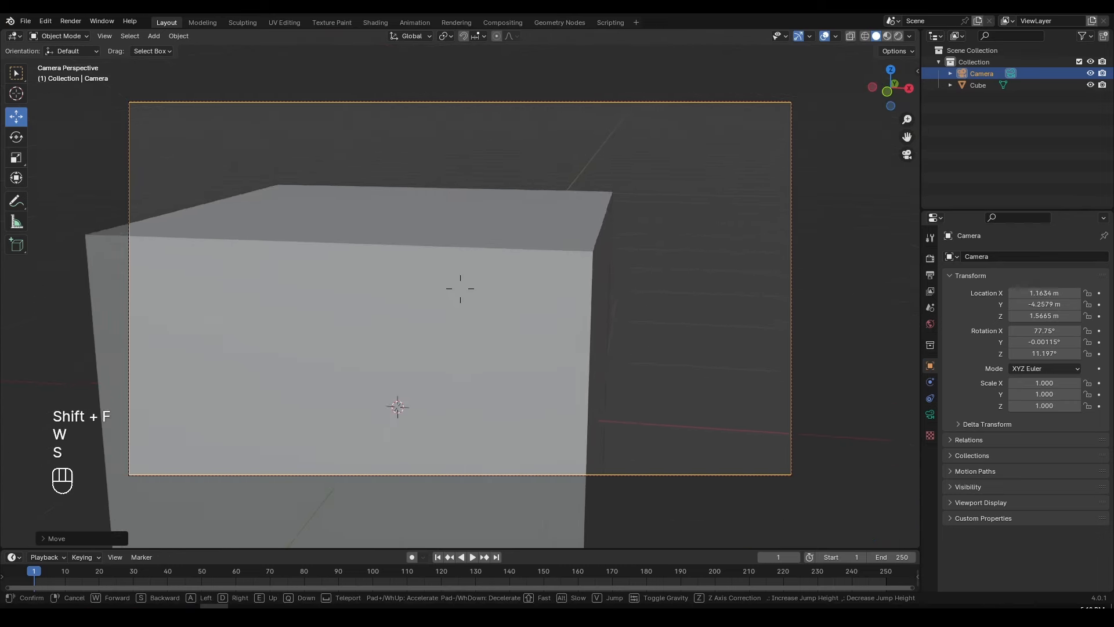
{"action": "key", "text": "d"}
{"action": "key", "text": "w"}
{"action": "key", "text": "w"}
{"action": "key", "text": "w"}
{"action": "key", "text": "w"}
{"action": "key", "text": "w"}
{"action": "key", "text": "w"}
{"action": "key", "text": "w"}
{"action": "key", "text": "w"}
{"action": "key", "text": "w"}
{"action": "key", "text": "w"}
{"action": "key", "text": "w"}
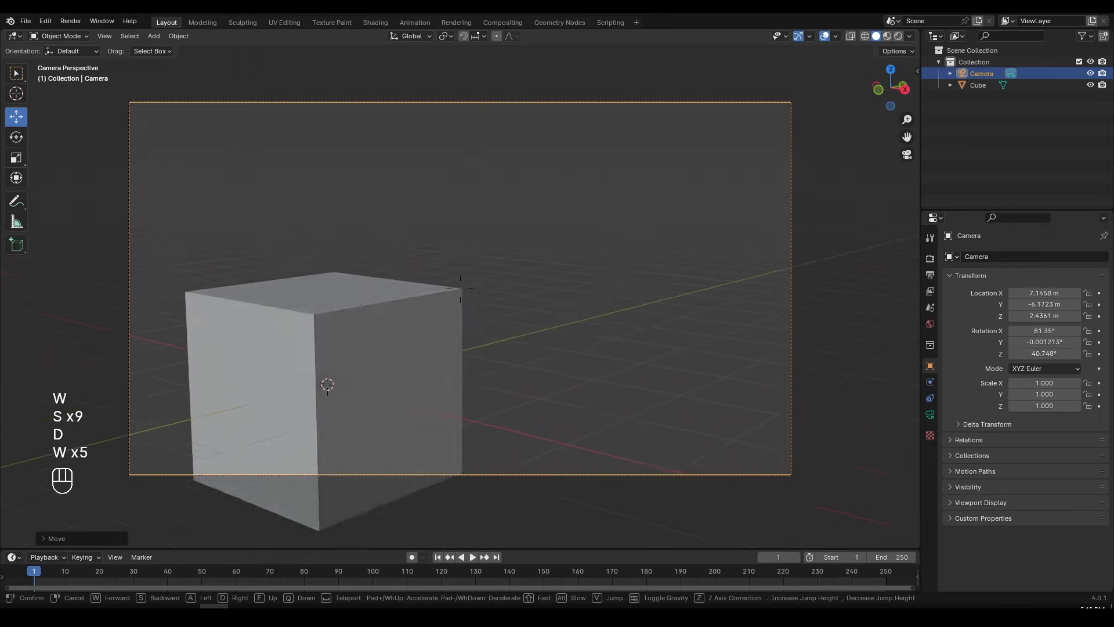
{"action": "key", "text": "s"}
{"action": "key", "text": "s"}
{"action": "key", "text": "s"}
{"action": "key", "text": "s"}
{"action": "key", "text": "s"}
{"action": "key", "text": "s"}
{"action": "key", "text": "s"}
{"action": "key", "text": "s"}
{"action": "key", "text": "s"}
{"action": "key", "text": "w"}
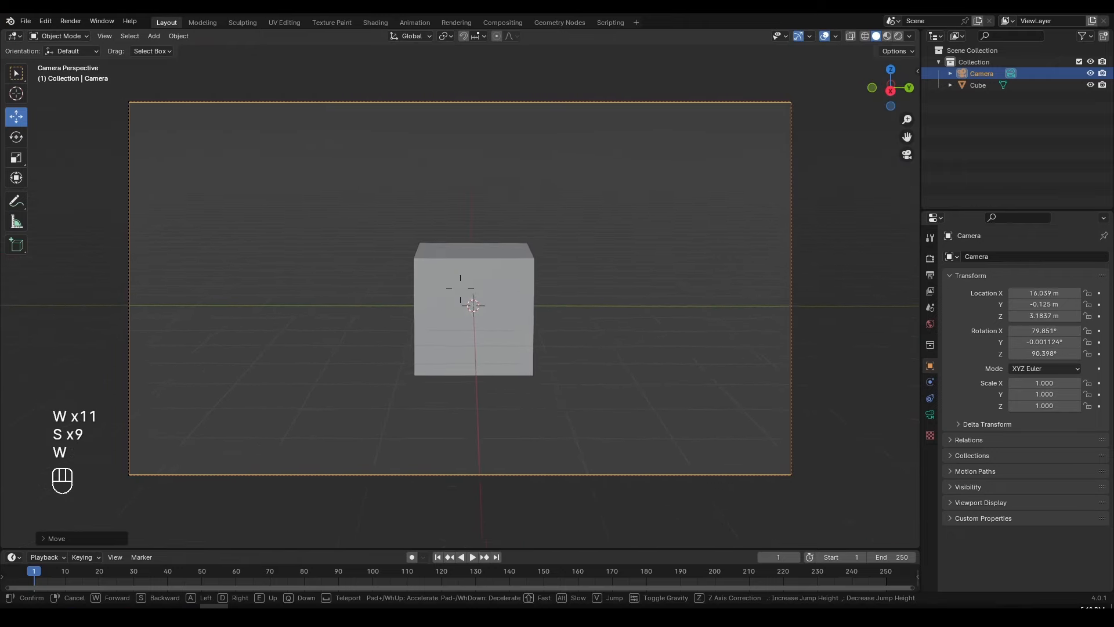
{"action": "key", "text": "d"}
{"action": "key", "text": "s"}
{"action": "key", "text": "a"}
{"action": "key", "text": "q"}
{"action": "key", "text": "e"}
{"action": "key", "text": "w"}
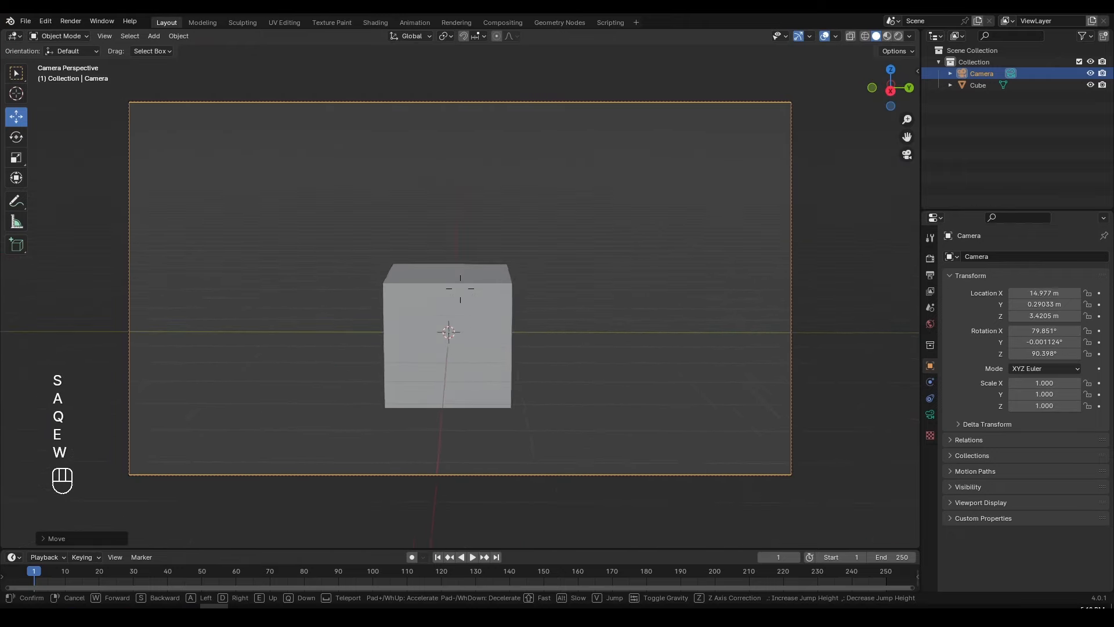
{"action": "key", "text": "a"}
{"action": "key", "text": "s"}
{"action": "key", "text": "d"}
{"action": "key", "text": "d"}
{"action": "key", "text": "d"}
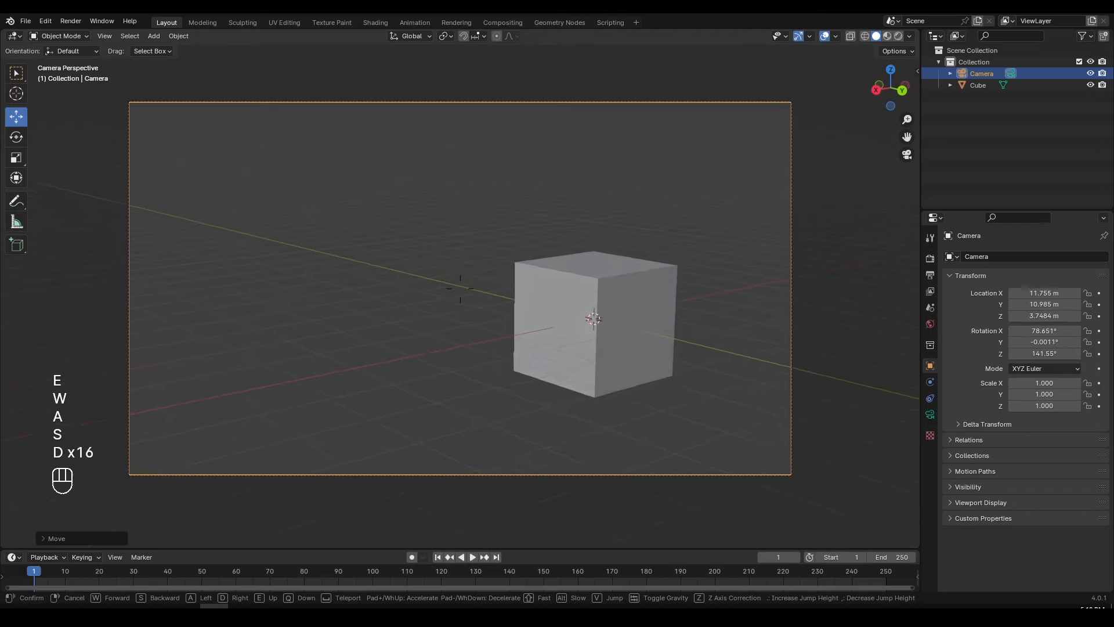
{"action": "key", "text": "a"}
{"action": "key", "text": "s"}
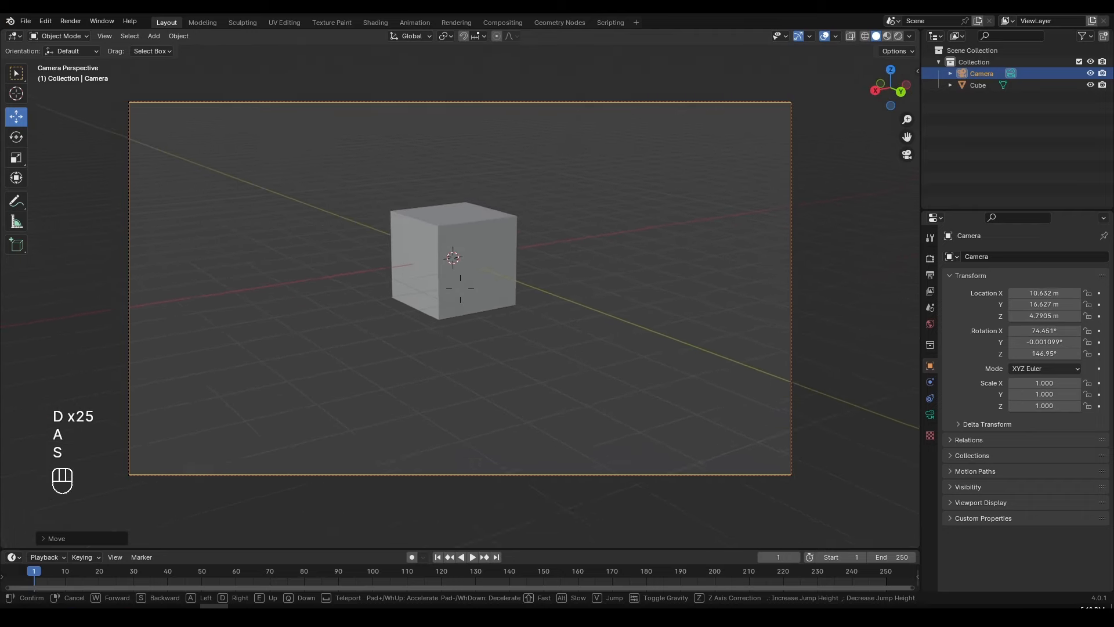
{"action": "key", "text": "w"}
{"action": "key", "text": "w"}
{"action": "key", "text": "w"}
{"action": "left_click", "coordinate": [544, 299]}
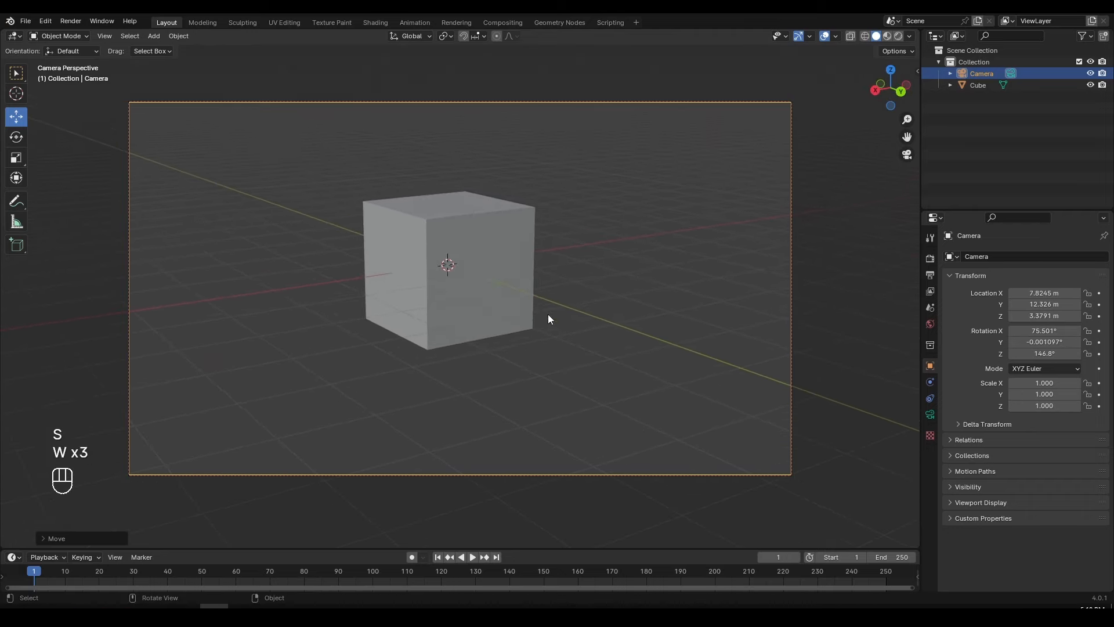
{"action": "key", "text": "shift+f"}
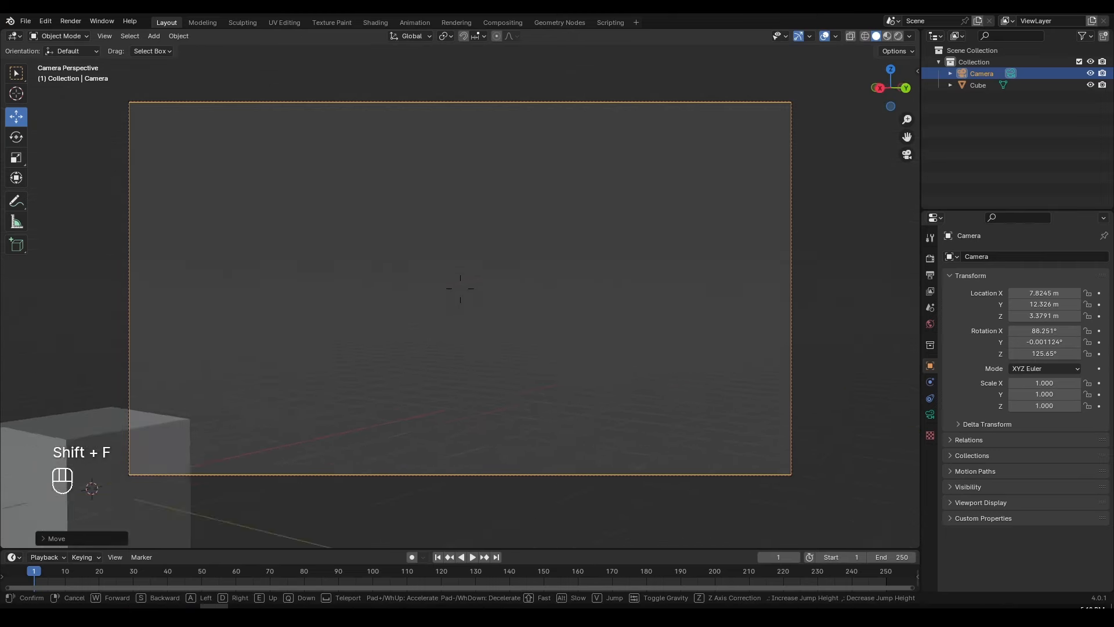
{"action": "key", "text": "w"}
{"action": "key", "text": "w"}
{"action": "key", "text": "w"}
{"action": "key", "text": "w"}
{"action": "key", "text": "w"}
{"action": "key", "text": "w"}
{"action": "key", "text": "w"}
{"action": "key", "text": "w"}
{"action": "key", "text": "w"}
{"action": "key", "text": "w"}
{"action": "key", "text": "w"}
{"action": "key", "text": "w"}
{"action": "key", "text": "w"}
{"action": "key", "text": "w"}
{"action": "key", "text": "w"}
{"action": "key", "text": "w"}
{"action": "key", "text": "w"}
{"action": "key", "text": "w"}
{"action": "key", "text": "w"}
{"action": "key", "text": "w"}
{"action": "key", "text": "w"}
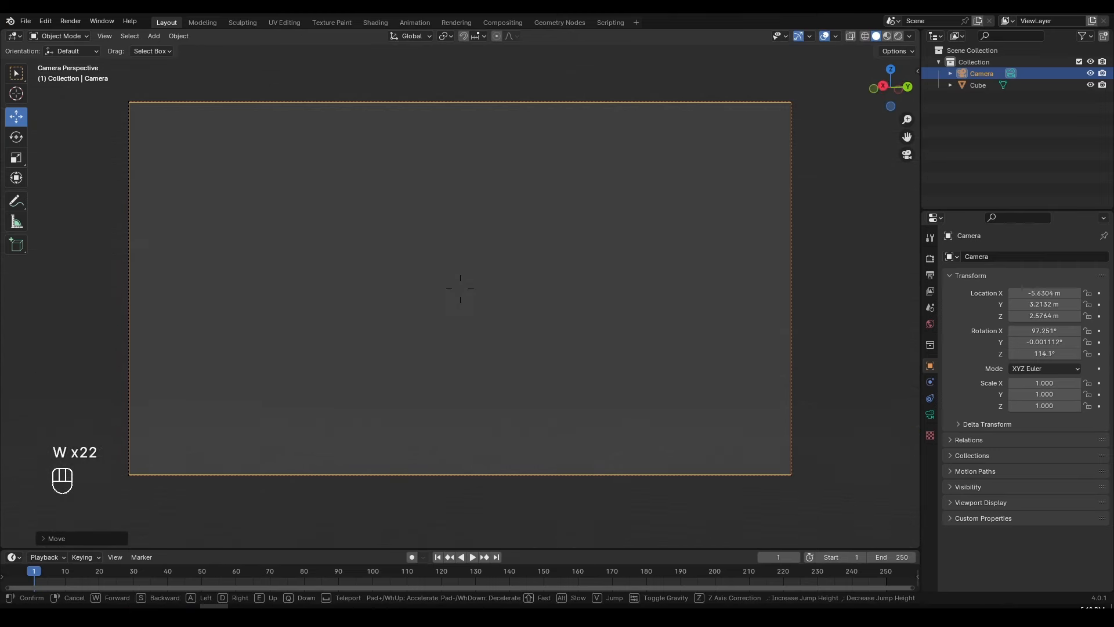
{"action": "left_click", "coordinate": [539, 312]}
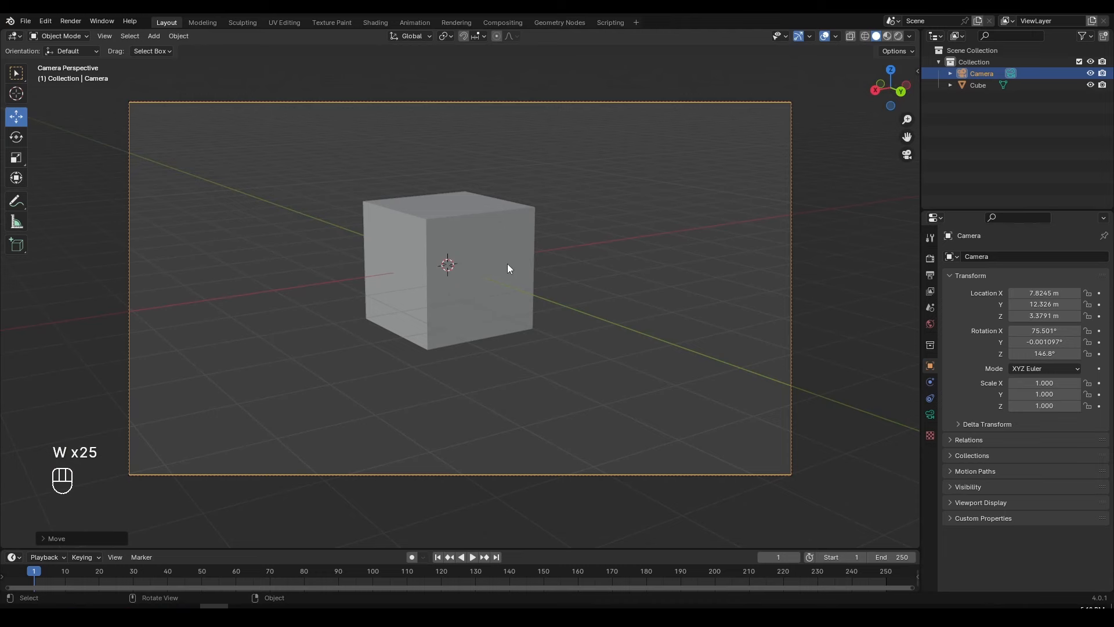
Reposition the camera with walk navigation to about X 11.46 m, Y 9.45 m, Z 3.48 m, keeping the cube in frame.
{"action": "key", "text": "shift+f"}
{"action": "key", "text": "w"}
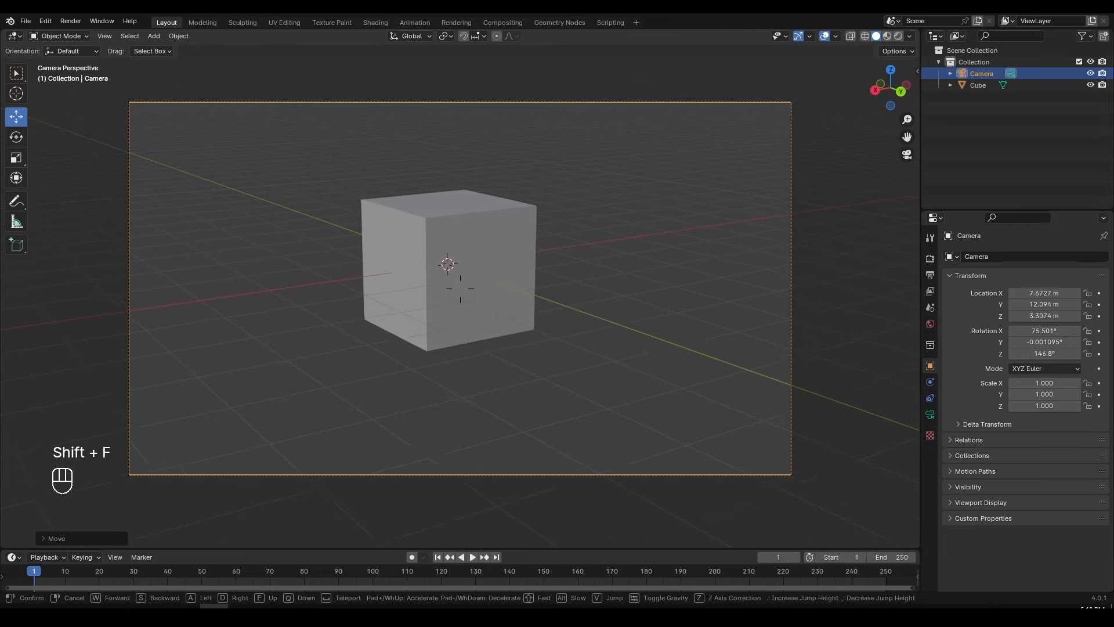
{"action": "key", "text": "w"}
{"action": "key", "text": "w"}
{"action": "key", "text": "w"}
{"action": "key", "text": "w"}
{"action": "key", "text": "w"}
{"action": "key", "text": "w"}
{"action": "key", "text": "w"}
{"action": "key", "text": "w"}
{"action": "key", "text": "w"}
{"action": "key", "text": "w"}
{"action": "key", "text": "s"}
{"action": "key", "text": "s"}
{"action": "key", "text": "s"}
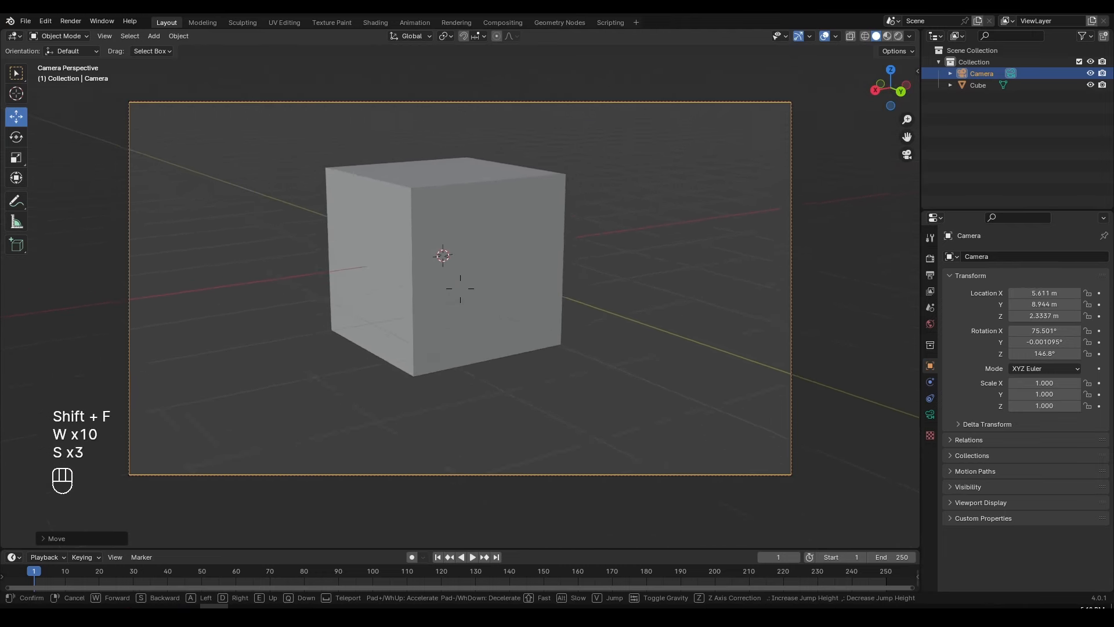
{"action": "key", "text": "s"}
{"action": "key", "text": "s"}
{"action": "key", "text": "s"}
{"action": "key", "text": "s"}
{"action": "key", "text": "s"}
{"action": "key", "text": "s"}
{"action": "key", "text": "s"}
{"action": "key", "text": "s"}
{"action": "key", "text": "s"}
{"action": "key", "text": "s"}
{"action": "key", "text": "s"}
{"action": "key", "text": "s"}
{"action": "key", "text": "s"}
{"action": "key", "text": "a"}
{"action": "key", "text": "a"}
{"action": "key", "text": "w"}
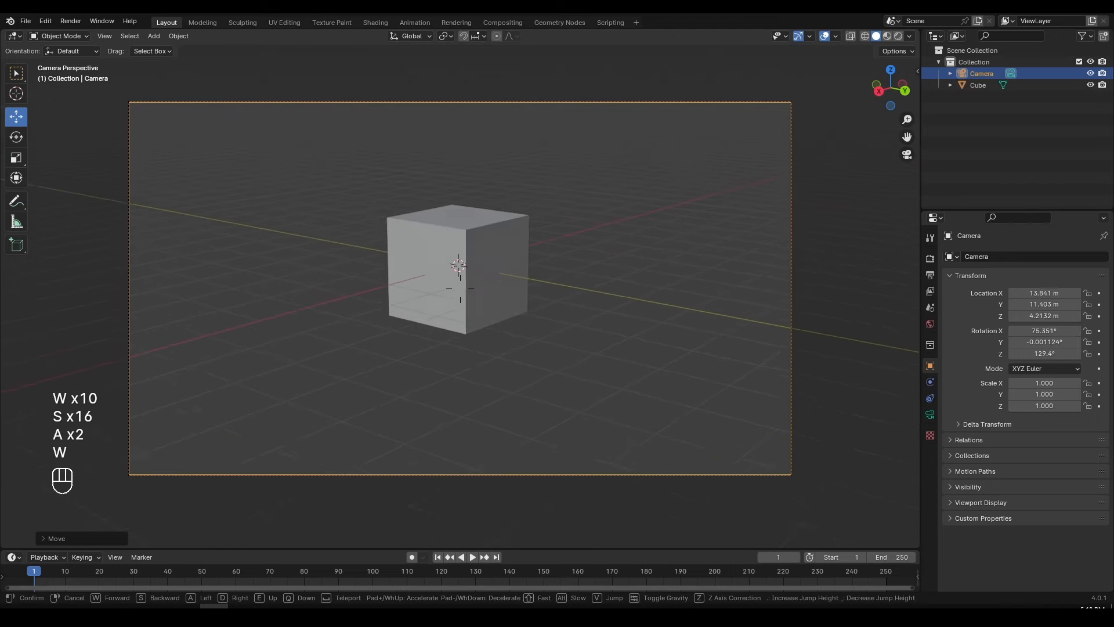
{"action": "left_click", "coordinate": [507, 268]}
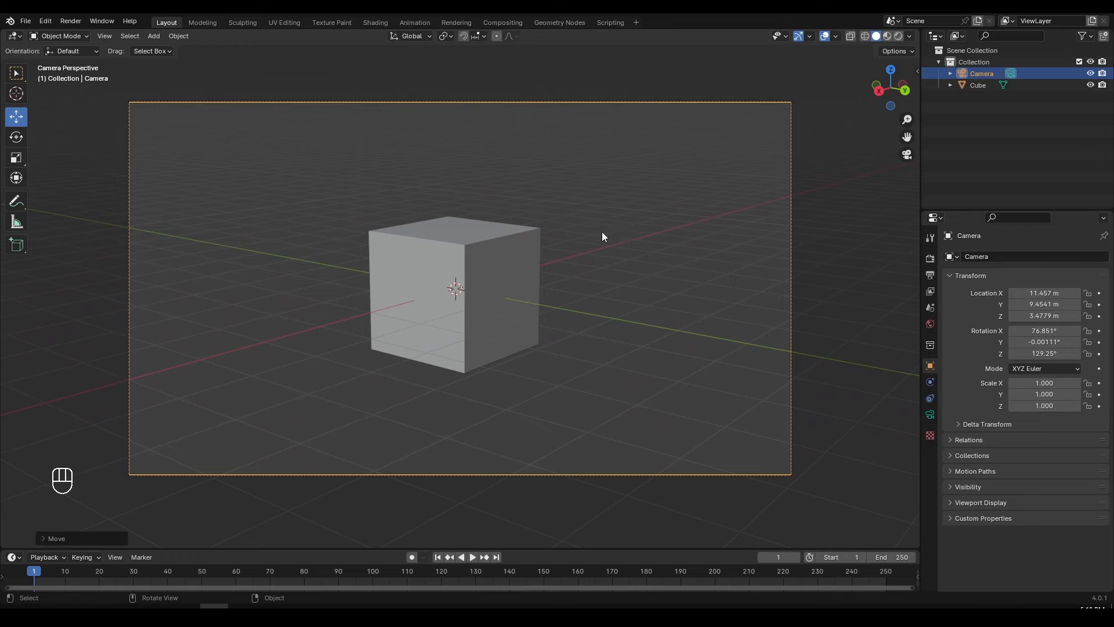
Switch between the camera view and the free perspective view to check the camera's placement relative to the cube.
{"action": "key", "text": "KP_0"}
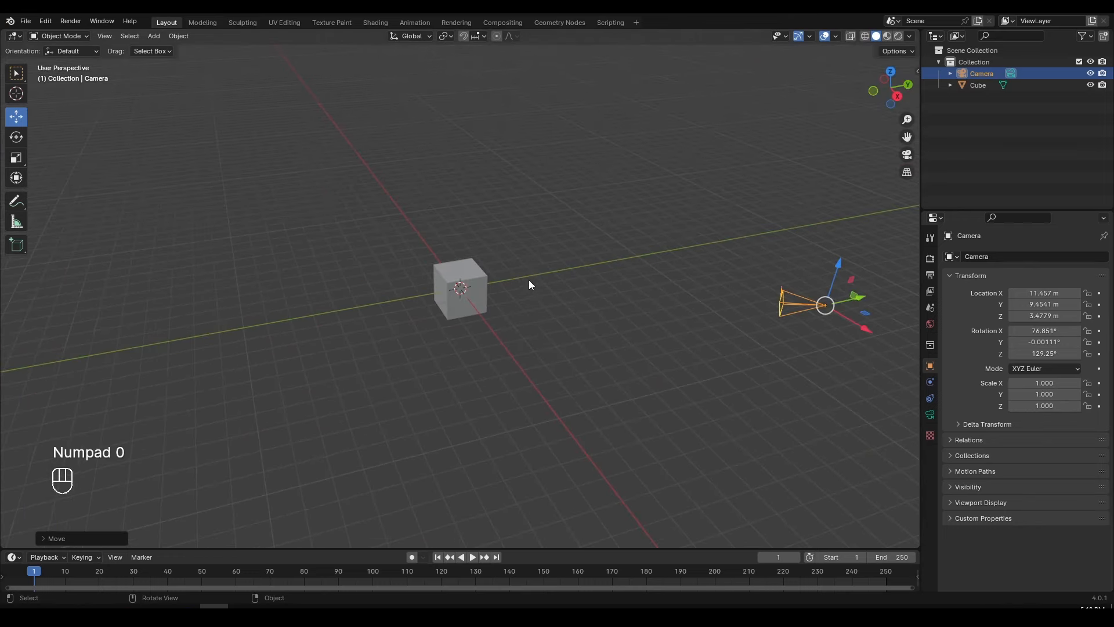
{"action": "middle_click_drag", "start_coordinate": [527, 280], "coordinate": [835, 204]}
{"action": "key", "text": "KP_0"}
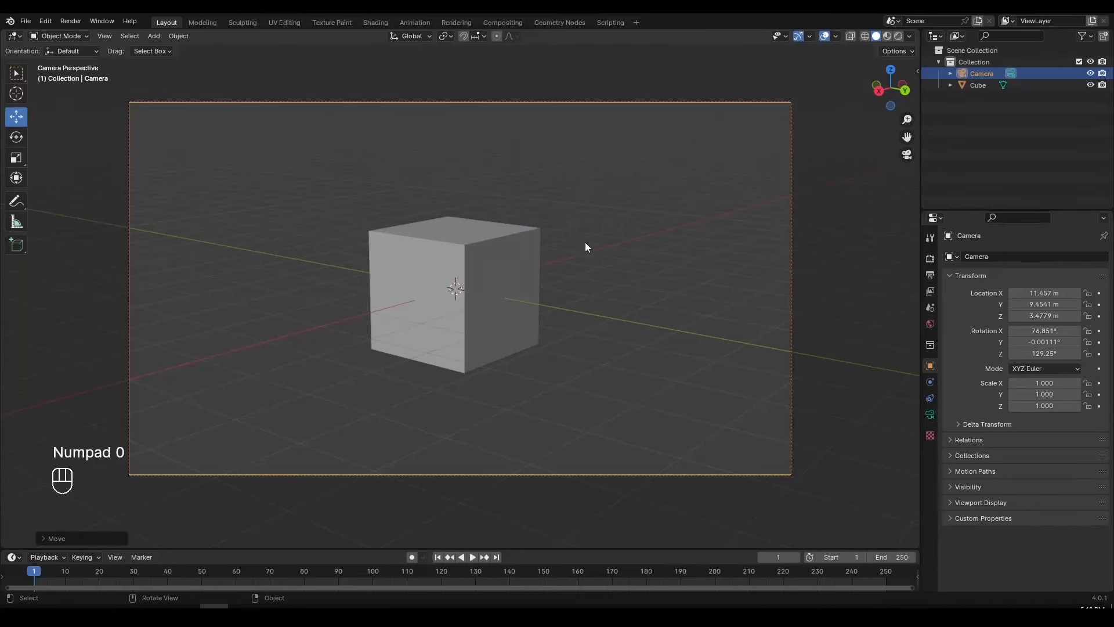
{"action": "key", "text": "KP_0"}
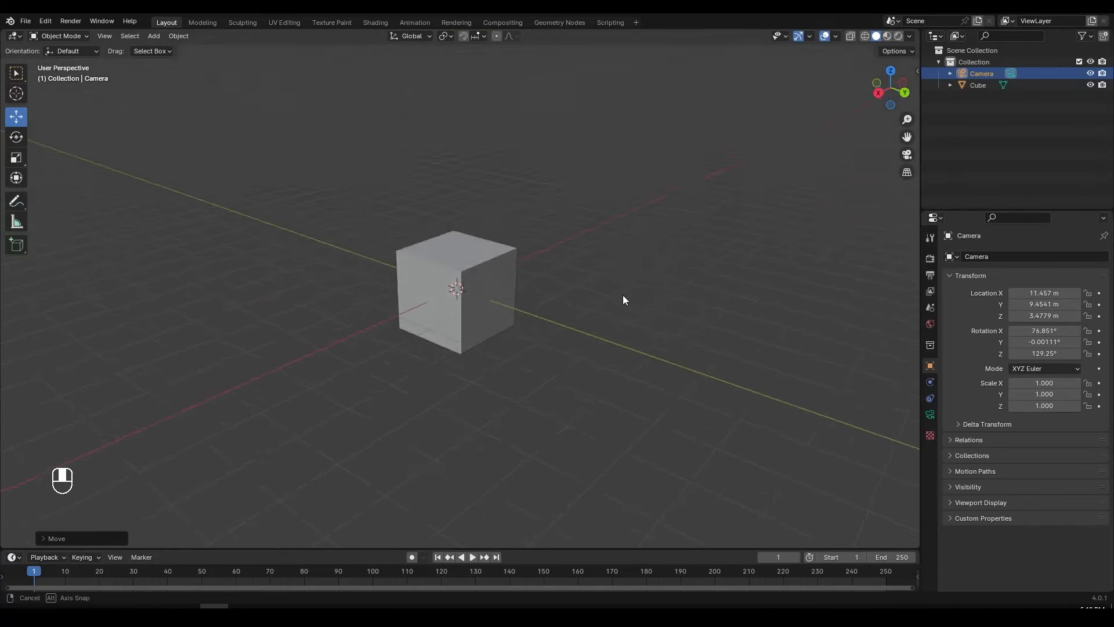
Deselect the camera and look over the camera and cube from another angle.
{"action": "middle_click_drag", "start_coordinate": [622, 294], "coordinate": [490, 219]}
{"action": "left_click", "coordinate": [545, 316]}
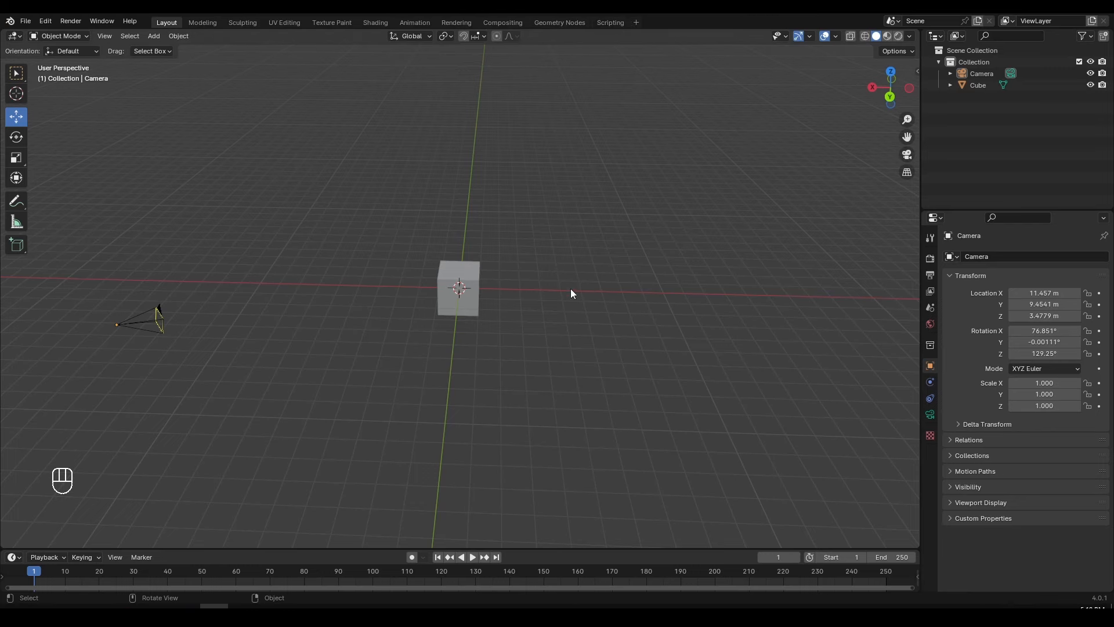
{"action": "scroll", "coordinate": [486, 311], "scroll_direction": "up", "scroll_amount": 4}
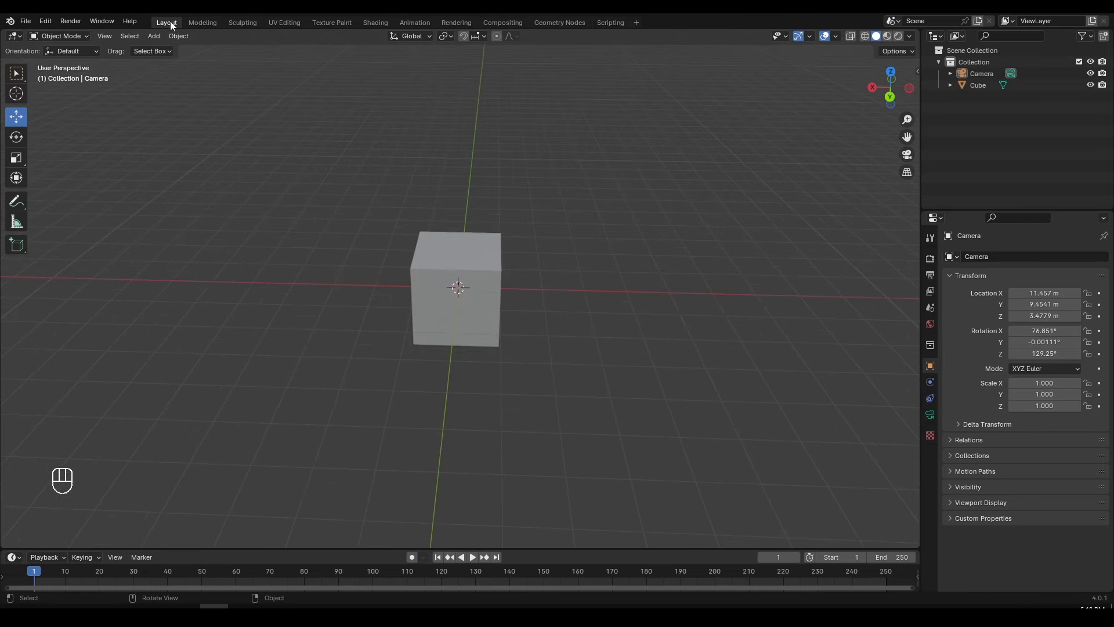
{"action": "scroll", "coordinate": [496, 235], "scroll_direction": "down", "scroll_amount": 3}
{"action": "middle_click_drag", "start_coordinate": [550, 269], "coordinate": [563, 241]}
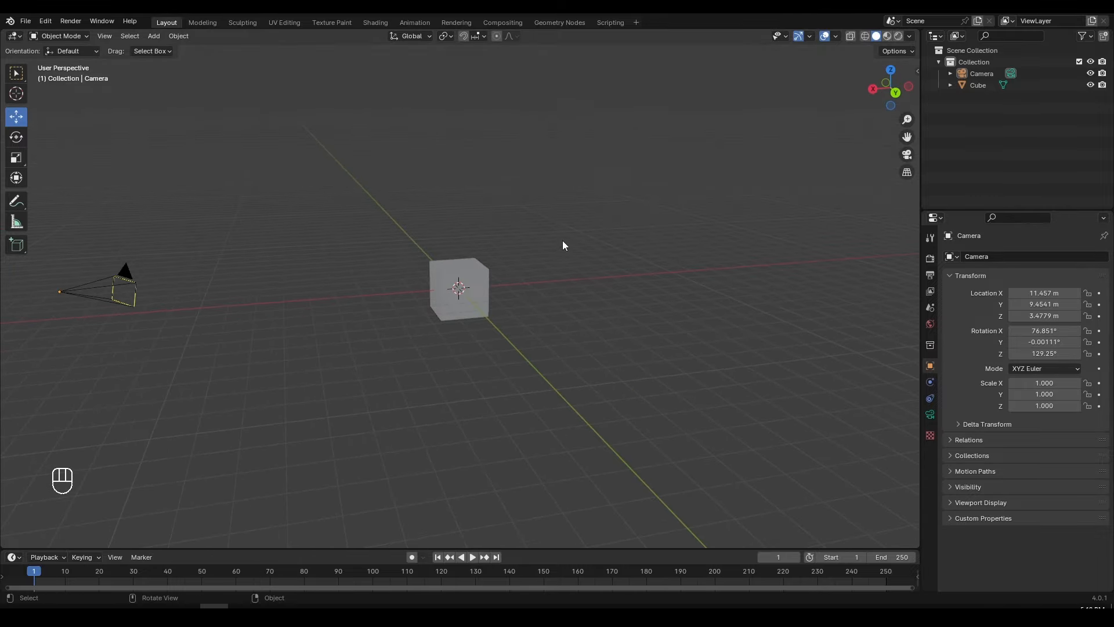
Compare the Animation and Compositing workspaces, and return to the Layout workspace.
{"action": "left_click", "coordinate": [422, 25]}
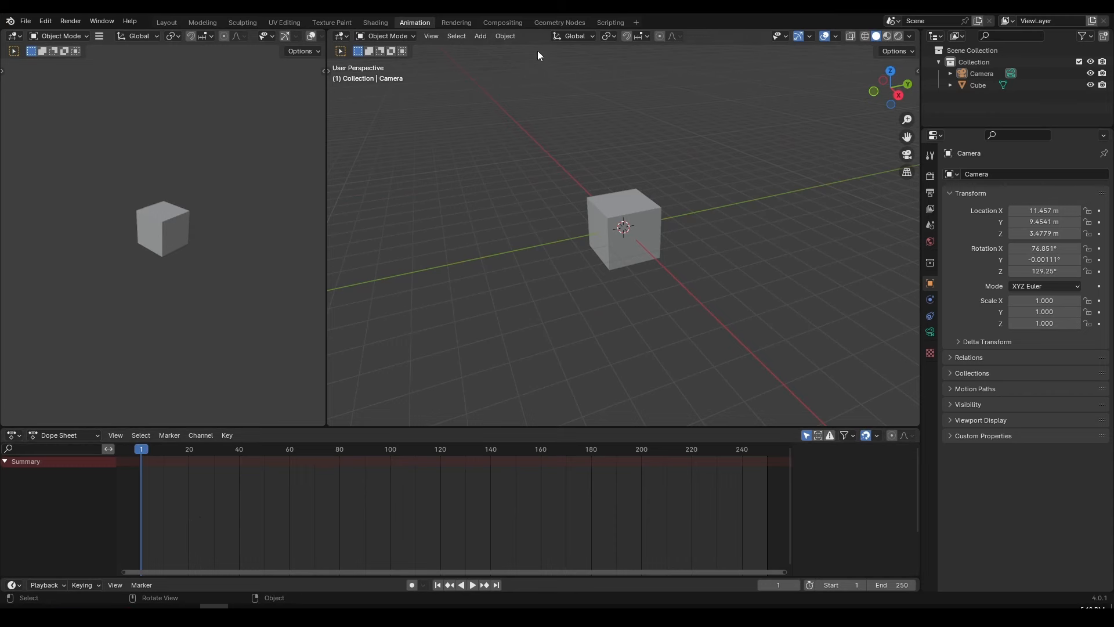
{"action": "left_click", "coordinate": [503, 23]}
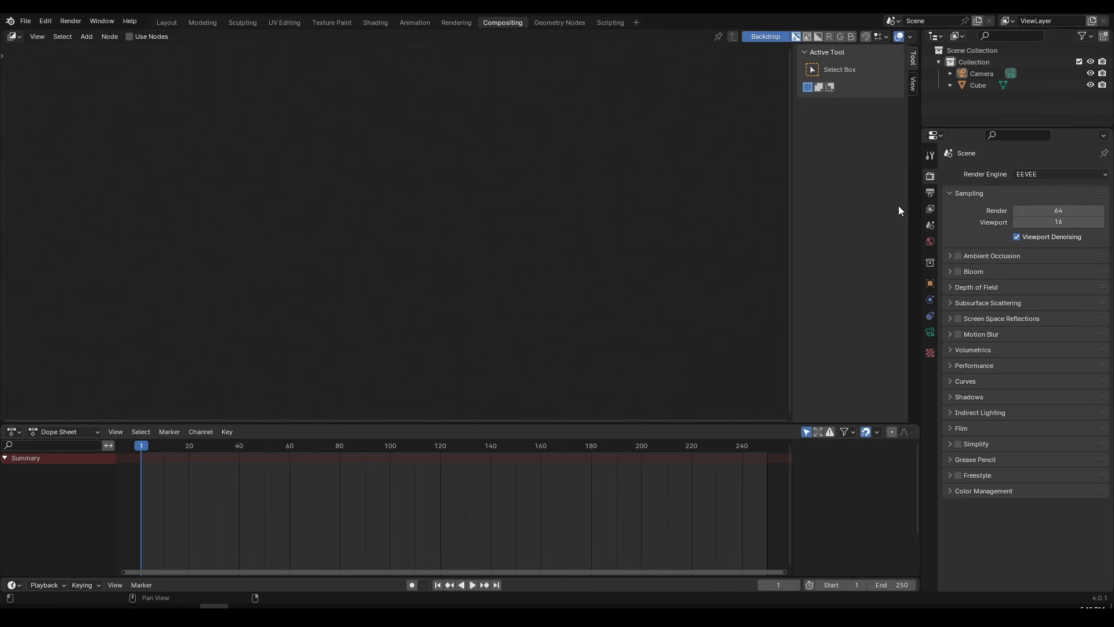
{"action": "left_click", "coordinate": [406, 26]}
{"action": "left_click", "coordinate": [499, 22]}
{"action": "left_click", "coordinate": [430, 23]}
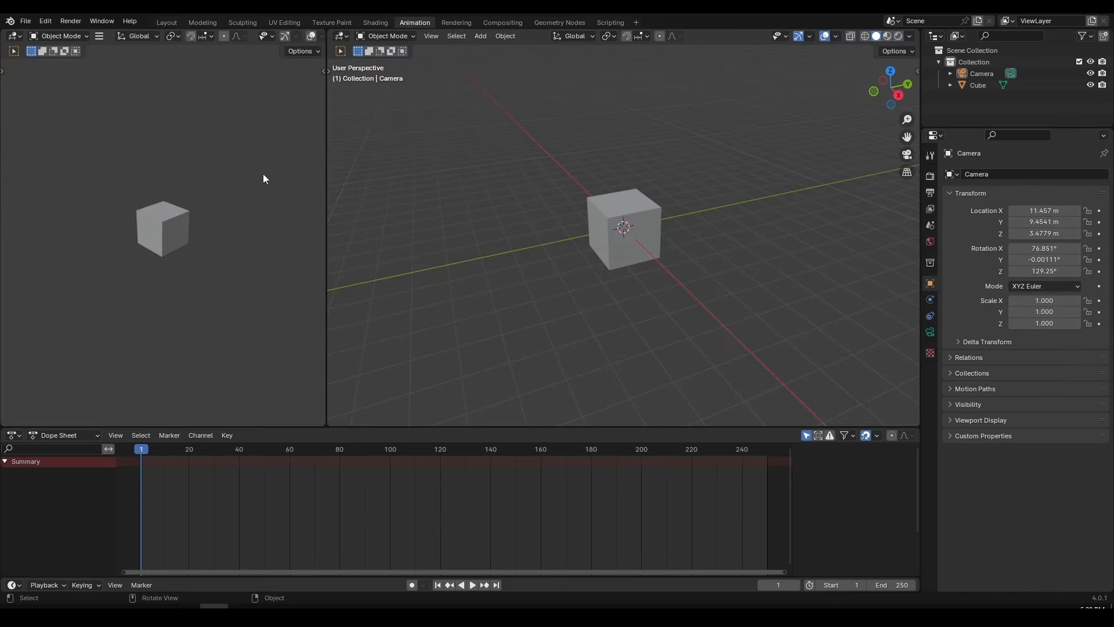
{"action": "left_click", "coordinate": [503, 21]}
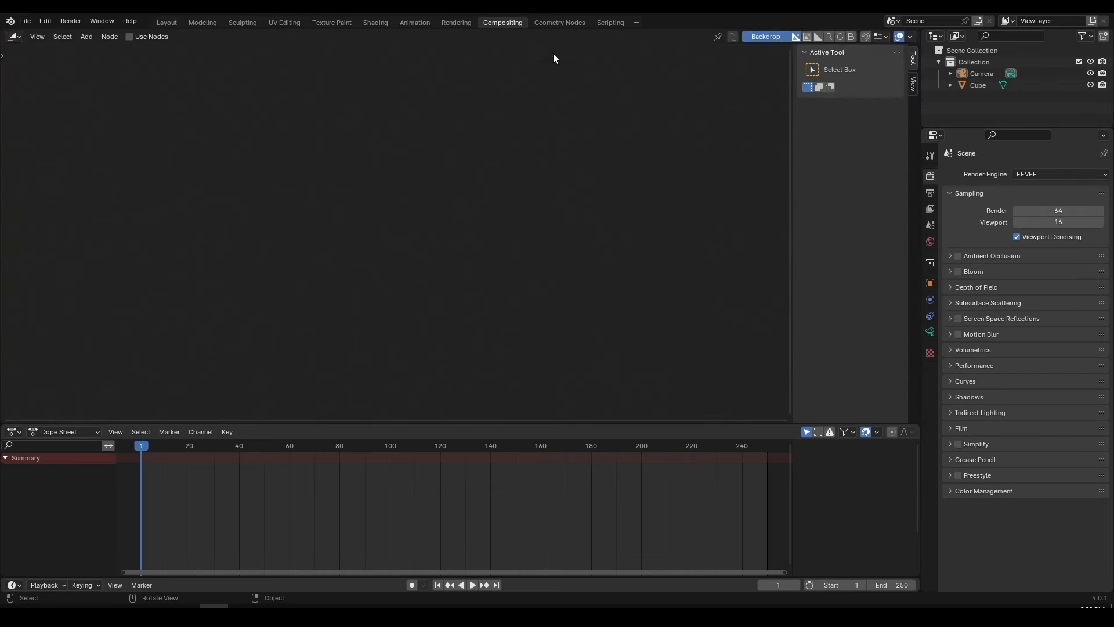
{"action": "left_click", "coordinate": [165, 24]}
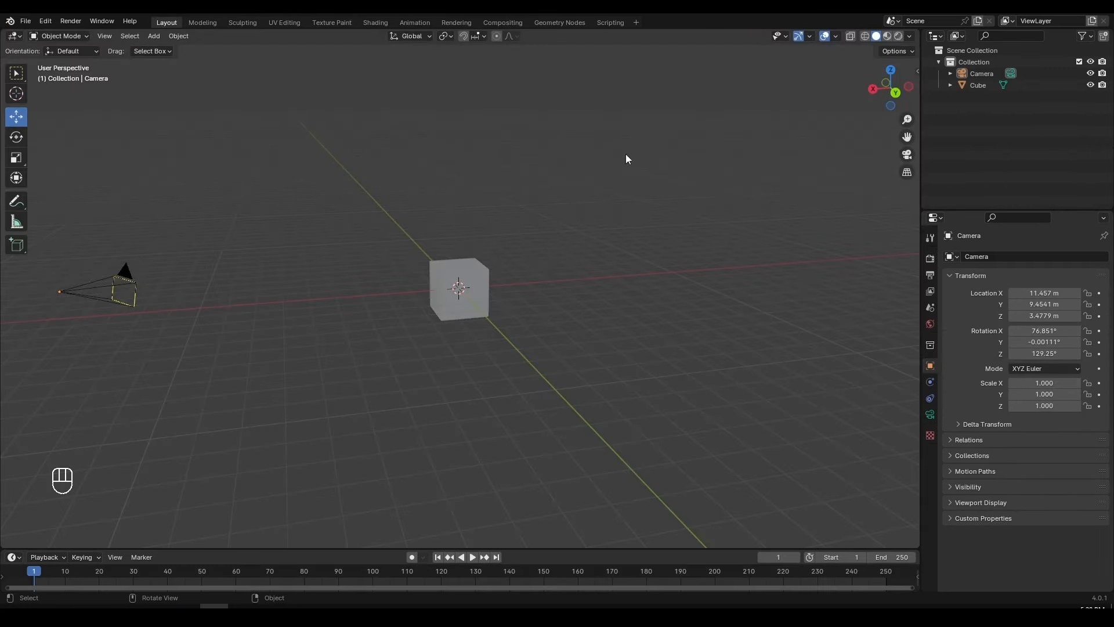
Add a point light and move it to about X -4.94 m, Y -5.50 m, Z 6.04 m, above and behind the cube.
{"action": "scroll", "coordinate": [351, 174], "scroll_direction": "up", "scroll_amount": 1}
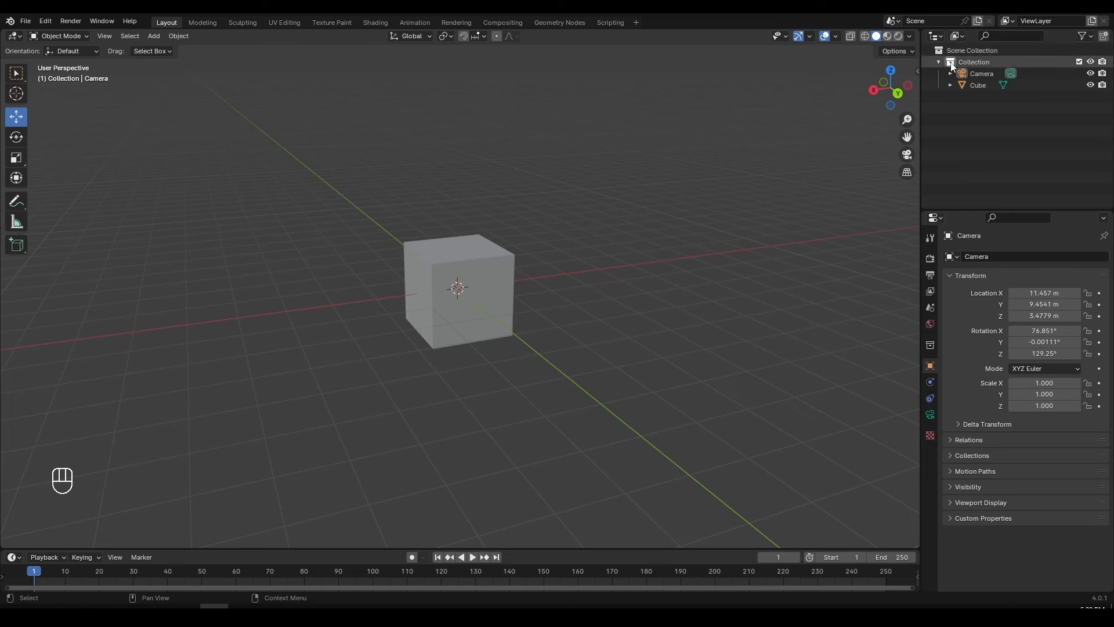
{"action": "middle_click_drag", "start_coordinate": [522, 261], "coordinate": [481, 312]}
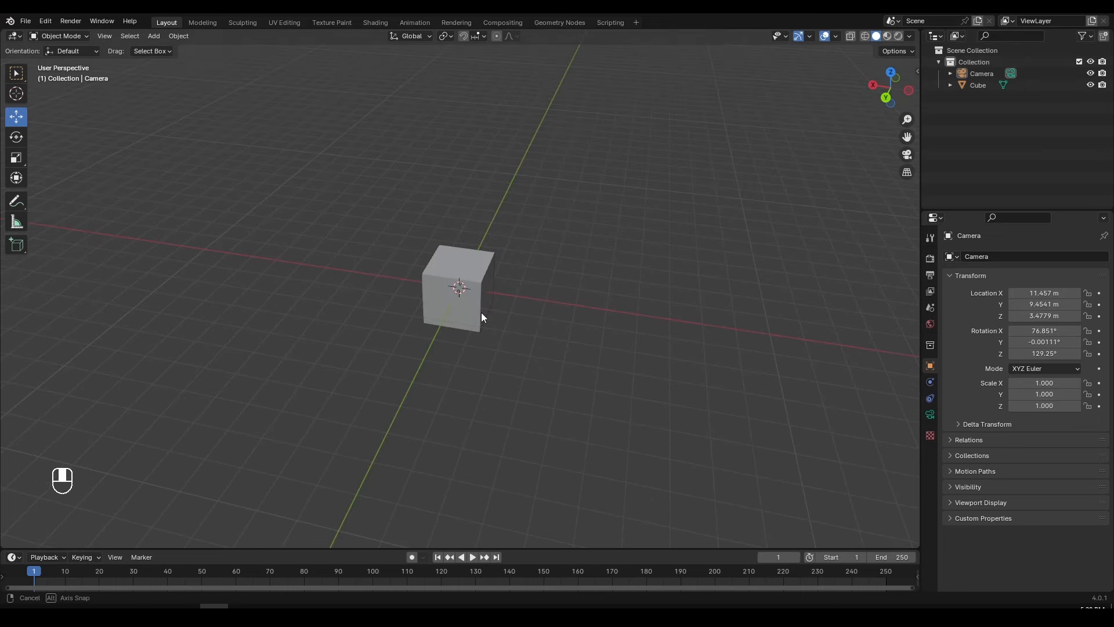
{"action": "scroll", "coordinate": [481, 312], "scroll_direction": "down", "scroll_amount": 1}
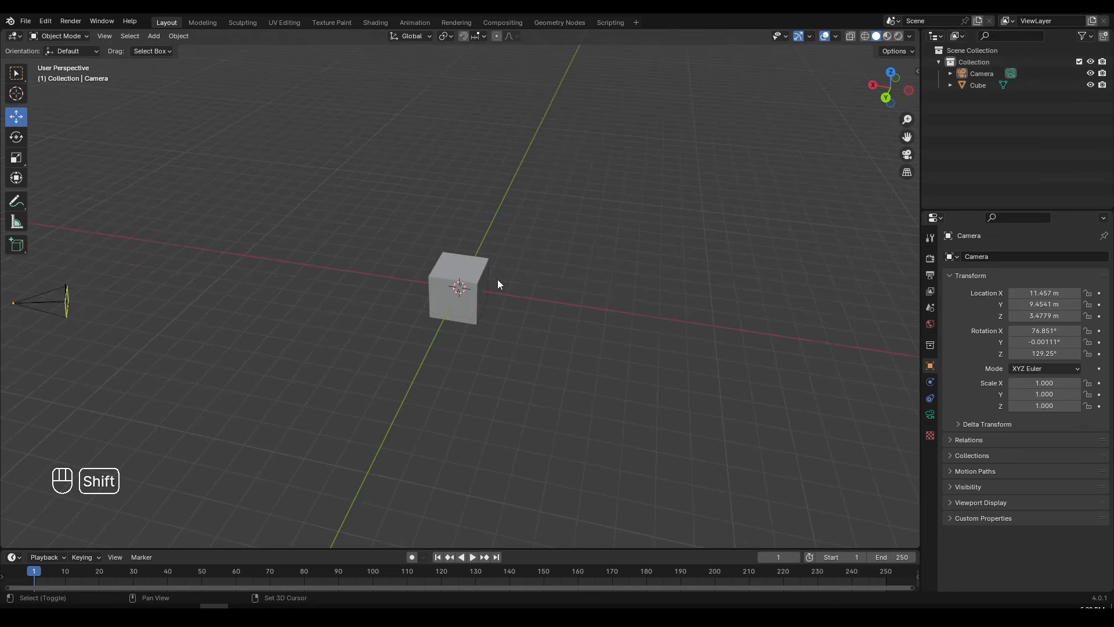
{"action": "key", "text": "shift+a"}
{"action": "mouse_move", "coordinate": [484, 253]}
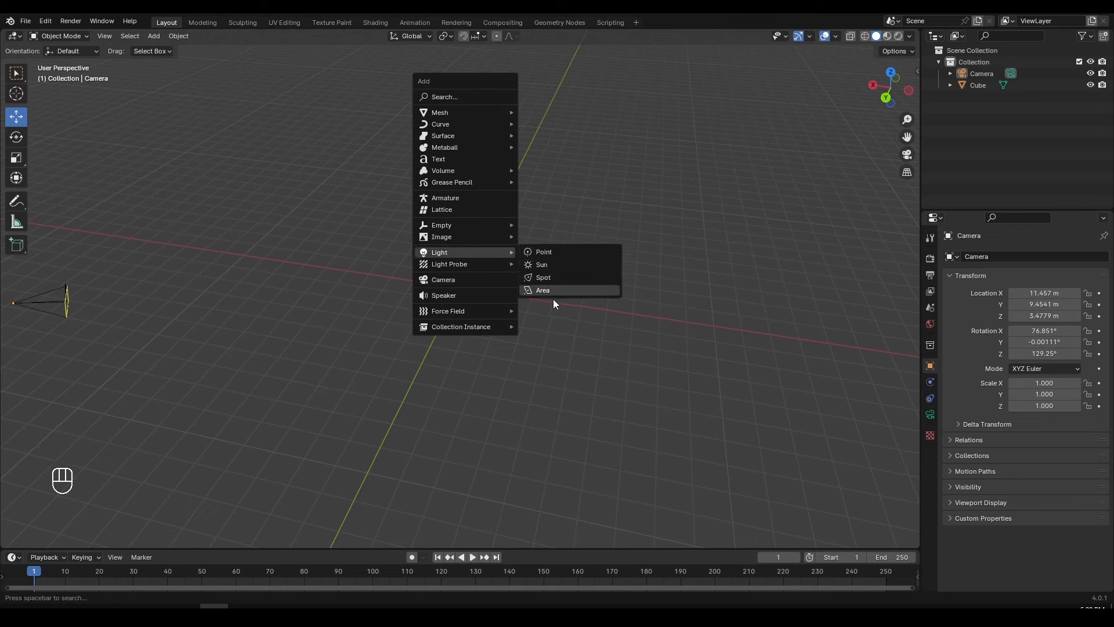
{"action": "left_click", "coordinate": [542, 249]}
{"action": "key", "text": "g"}
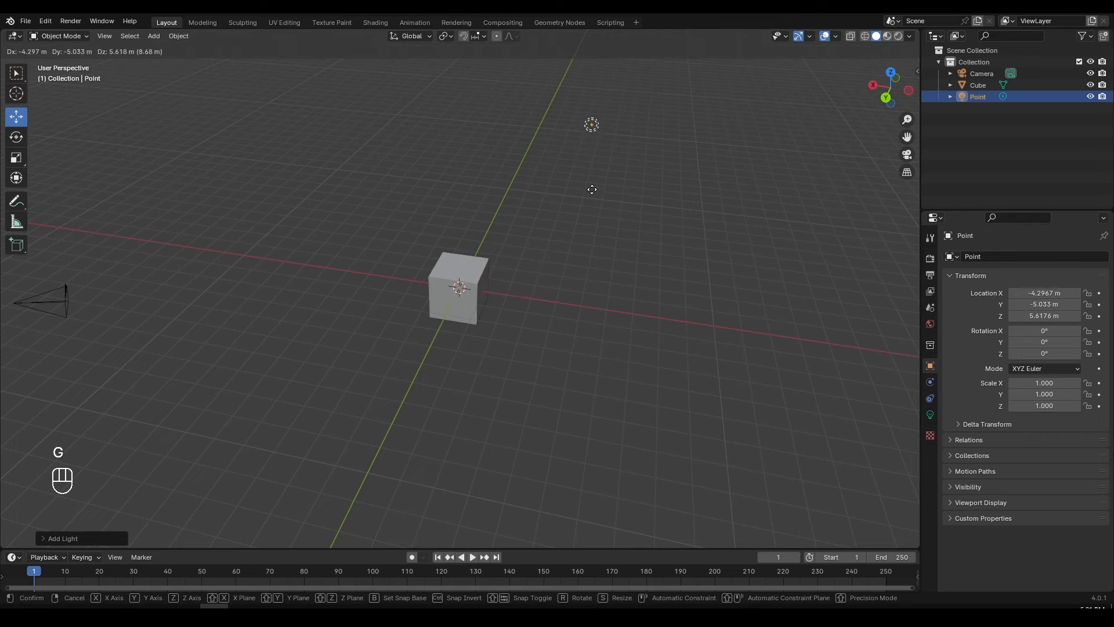
{"action": "left_click", "coordinate": [609, 182]}
Move the camera closer to the cube, to about X 3.78 m, Y 5.22 m, Z 4.00 m.
{"action": "middle_click_drag", "start_coordinate": [501, 350], "coordinate": [457, 315]}
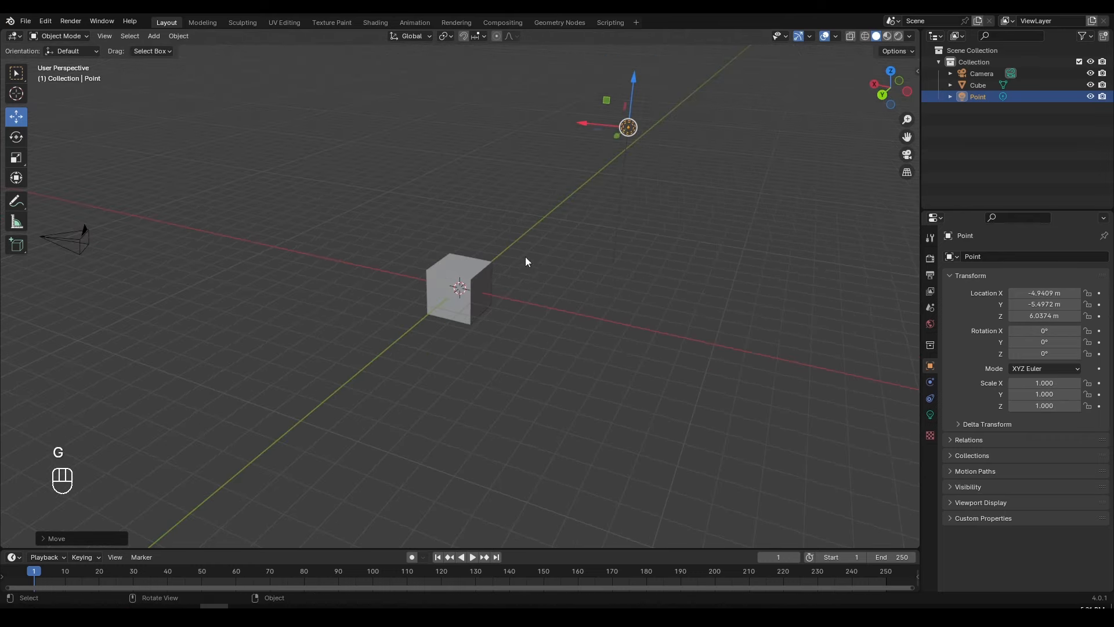
{"action": "left_click", "coordinate": [87, 237]}
{"action": "key", "text": "g"}
{"action": "left_click", "coordinate": [406, 256]}
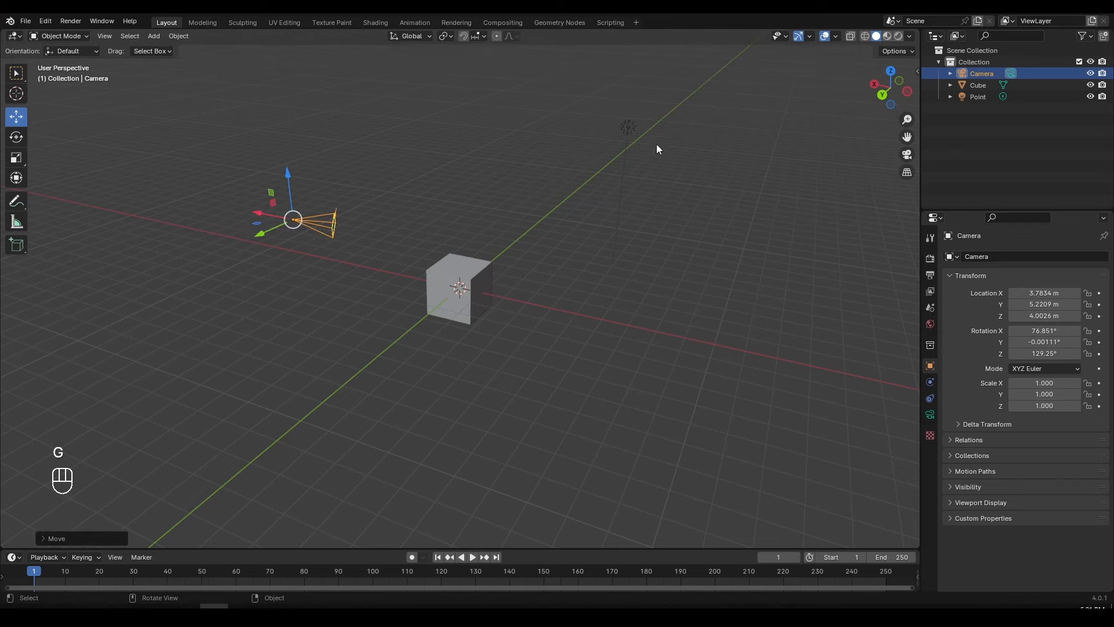
Move the point light nearer the cube, to about X -2.65 m, Y -3.01 m, Z 4.04 m, and deselect it.
{"action": "left_click", "coordinate": [628, 128]}
{"action": "key", "text": "g"}
{"action": "left_click", "coordinate": [529, 247]}
{"action": "key", "text": "g"}
{"action": "left_click", "coordinate": [594, 313]}
{"action": "middle_click_drag", "start_coordinate": [596, 315], "coordinate": [564, 369]}
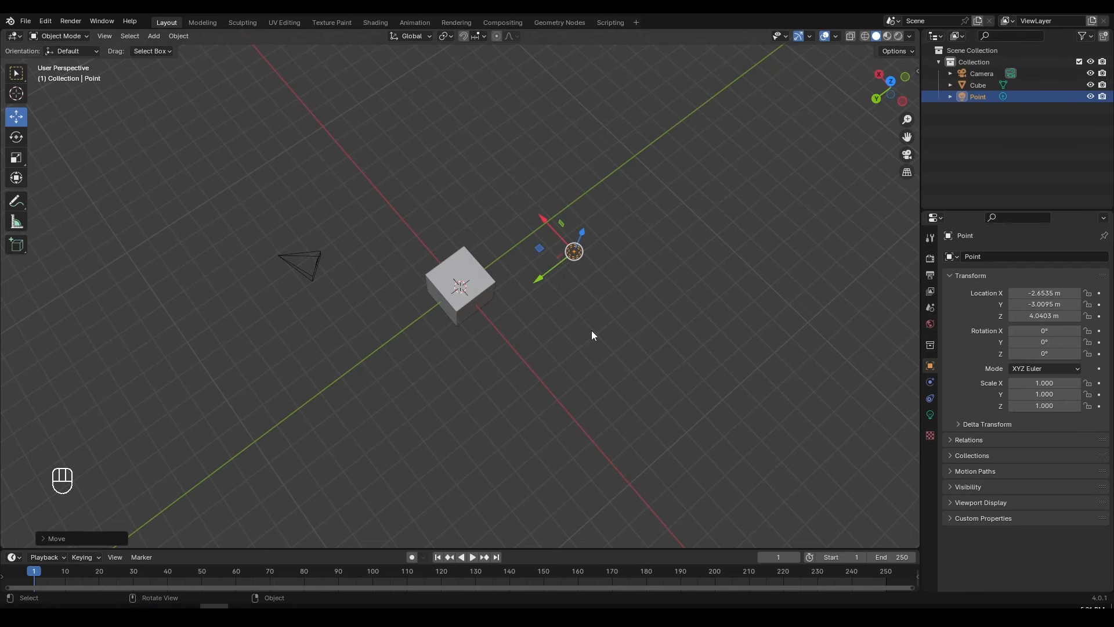
{"action": "key", "text": "alt+a"}
With the scene's objects out of view, select the cube by name in the scene hierarchy and frame it in the viewport.
{"action": "middle_click_drag", "start_coordinate": [590, 330], "coordinate": [604, 281]}
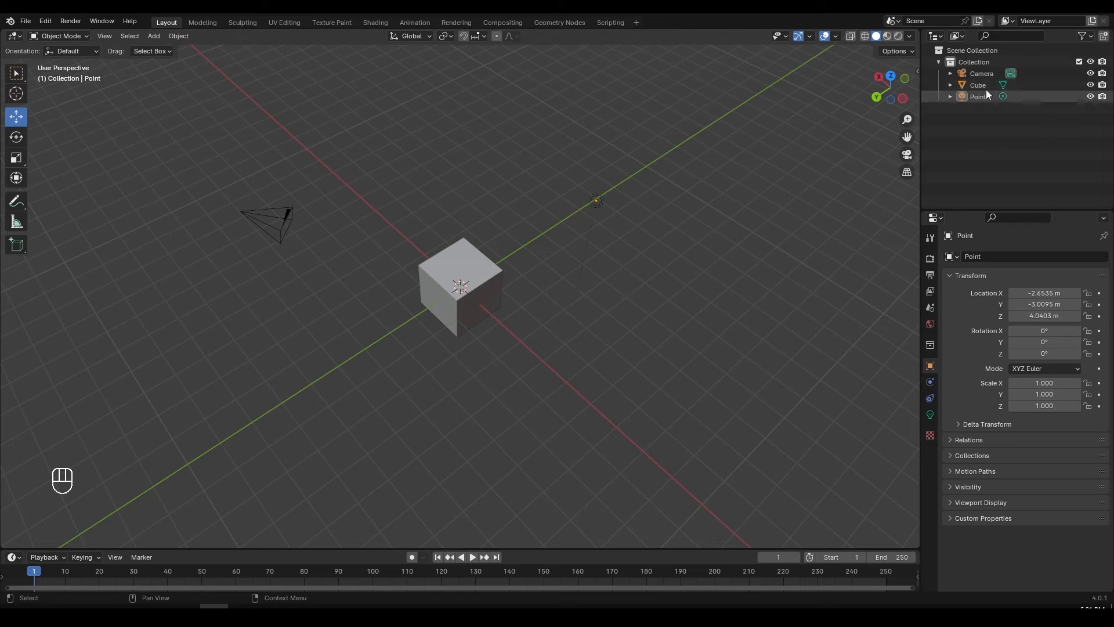
{"action": "scroll", "coordinate": [457, 255], "scroll_direction": "down", "scroll_amount": 8}
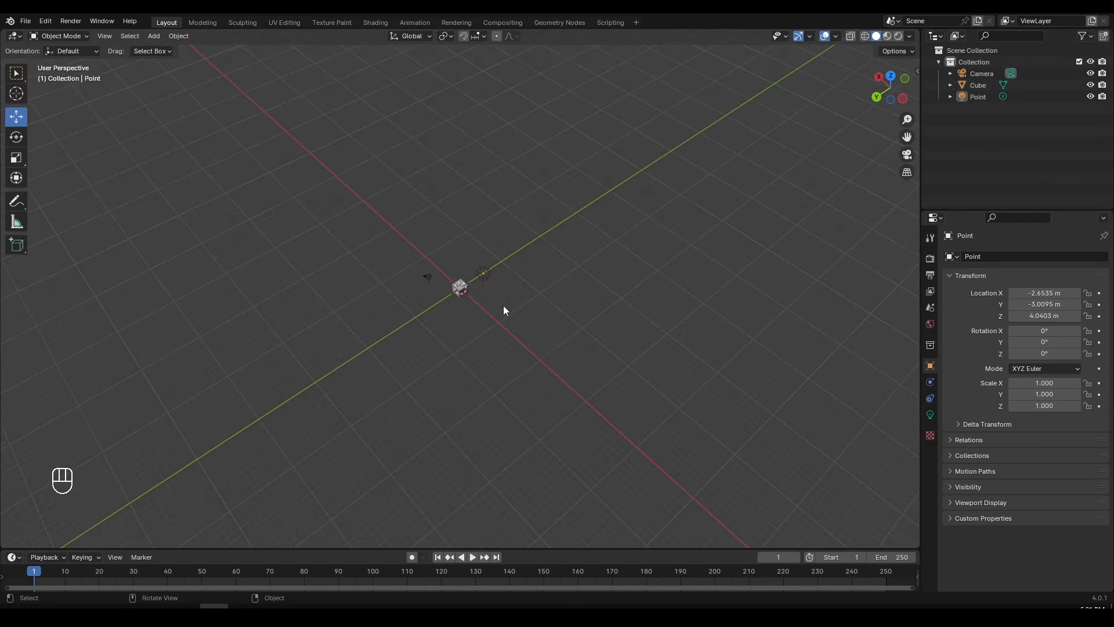
{"action": "middle_click_drag", "start_coordinate": [581, 346], "coordinate": [104, 357], "text": "shift"}
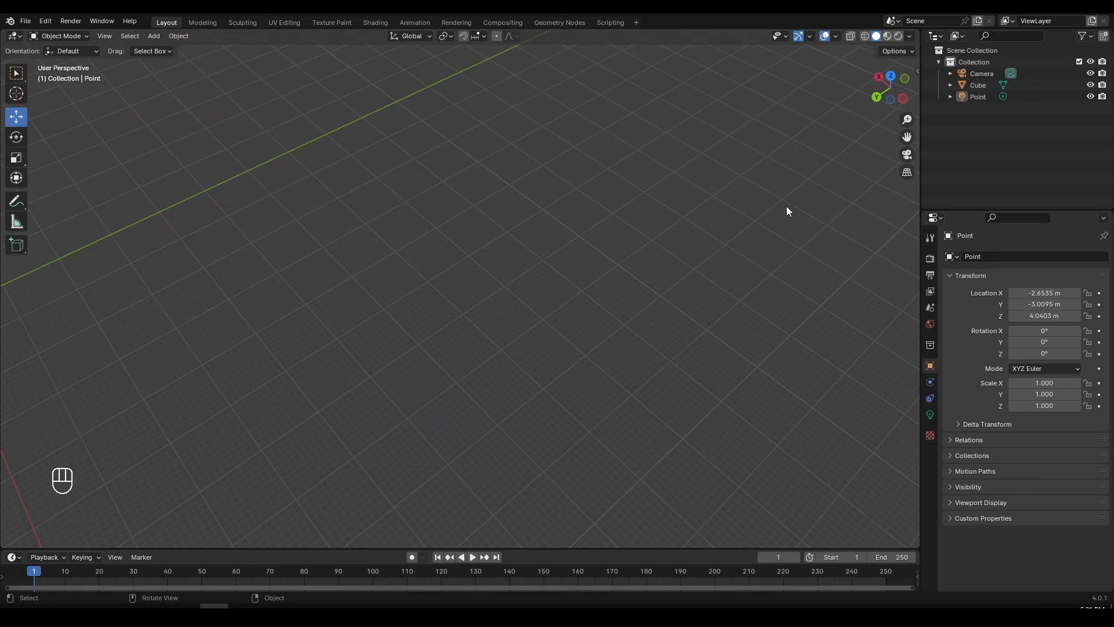
{"action": "middle_click_drag", "start_coordinate": [787, 211], "coordinate": [629, 248]}
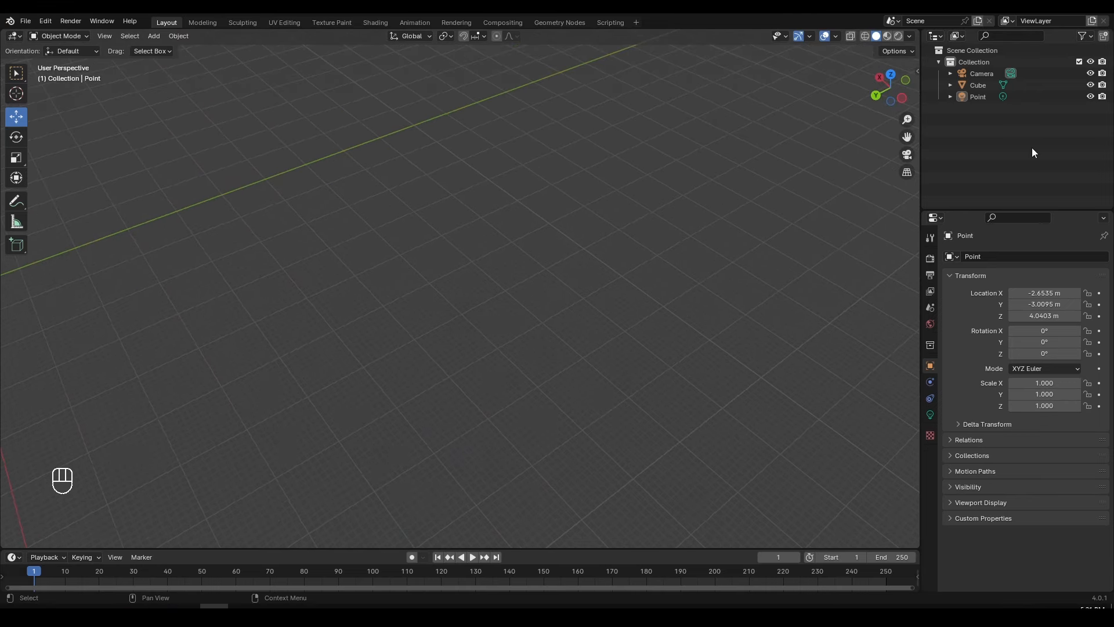
{"action": "left_click", "coordinate": [985, 84]}
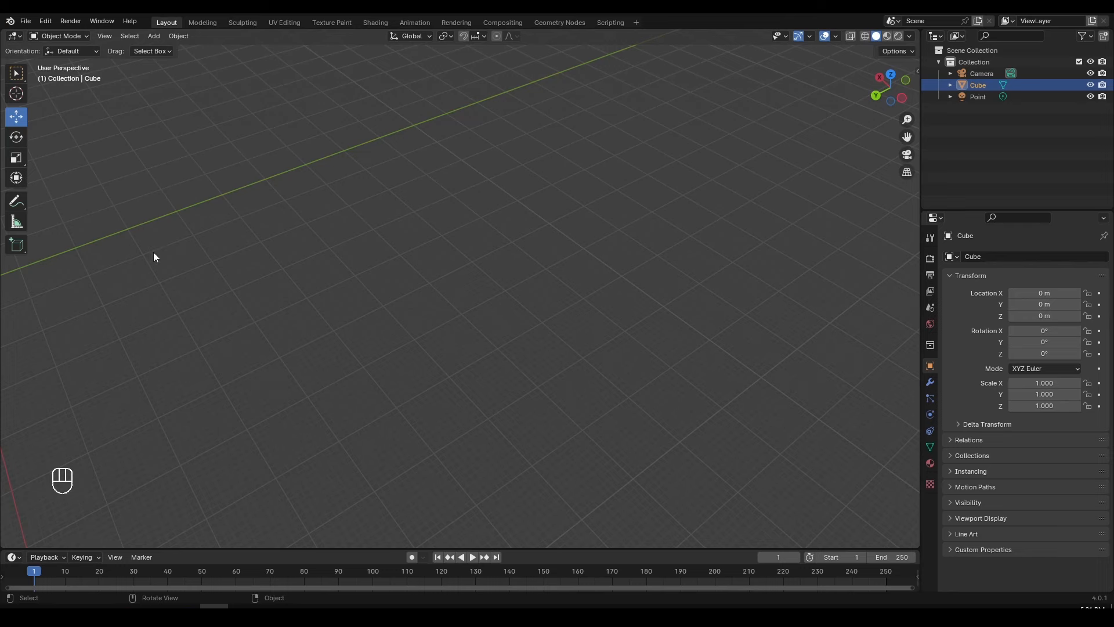
{"action": "key", "text": "f"}
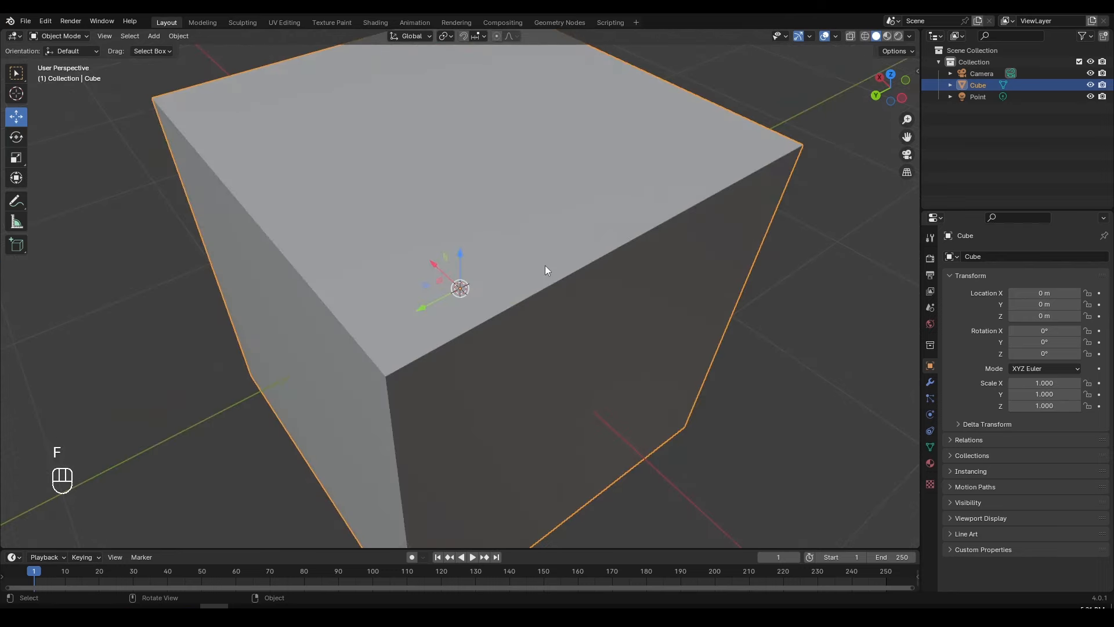
{"action": "scroll", "coordinate": [542, 272], "scroll_direction": "down", "scroll_amount": 8}
{"action": "scroll", "coordinate": [534, 316], "scroll_direction": "down", "scroll_amount": 3}
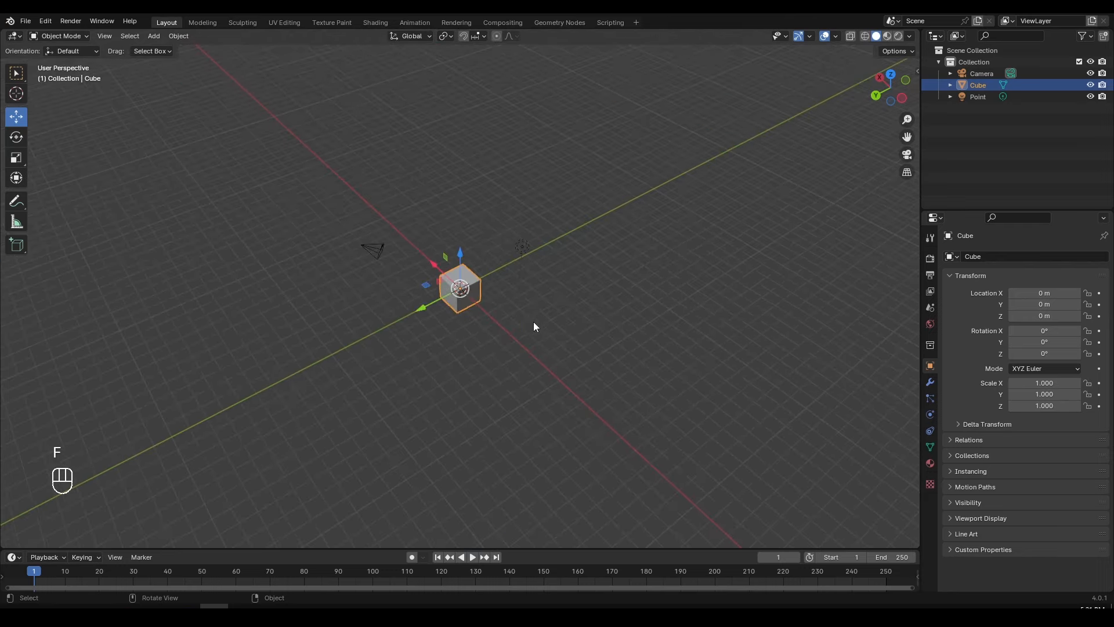
Select the camera, the point light and the cube in turn to match them with their hierarchy entries, and deselect everything.
{"action": "left_click", "coordinate": [980, 74]}
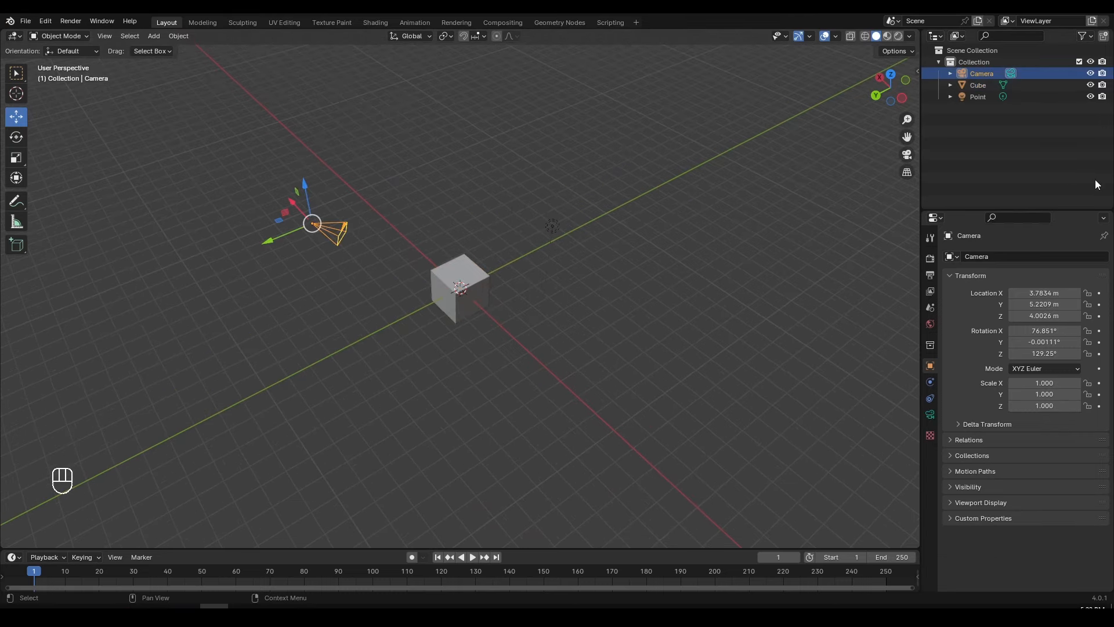
{"action": "left_click", "coordinate": [963, 98]}
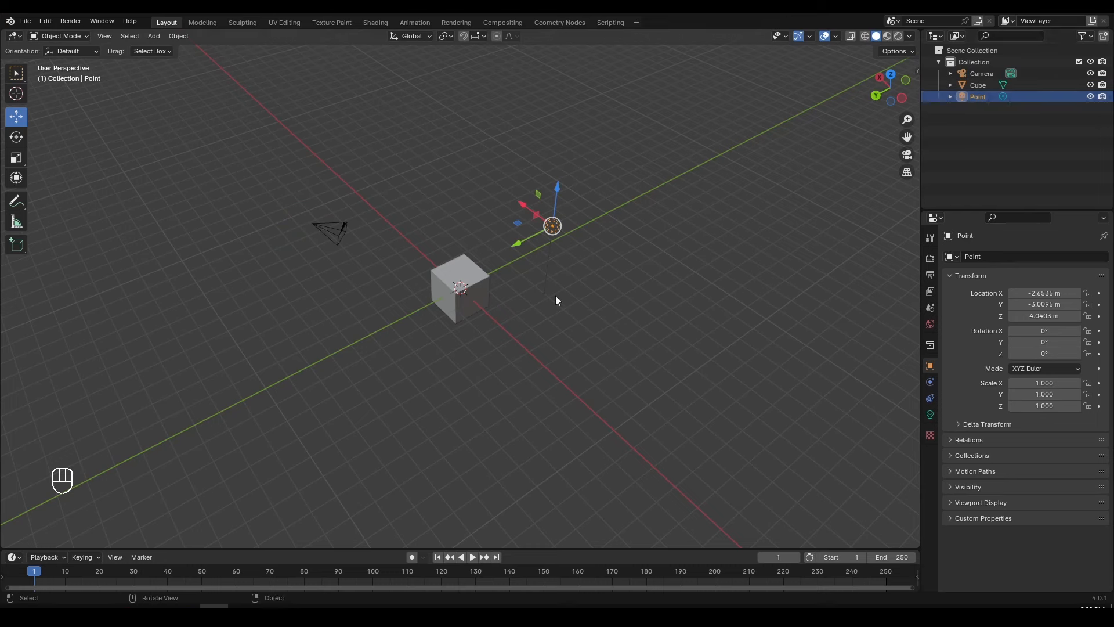
{"action": "key", "text": "alt+a"}
{"action": "left_click", "coordinate": [482, 269]}
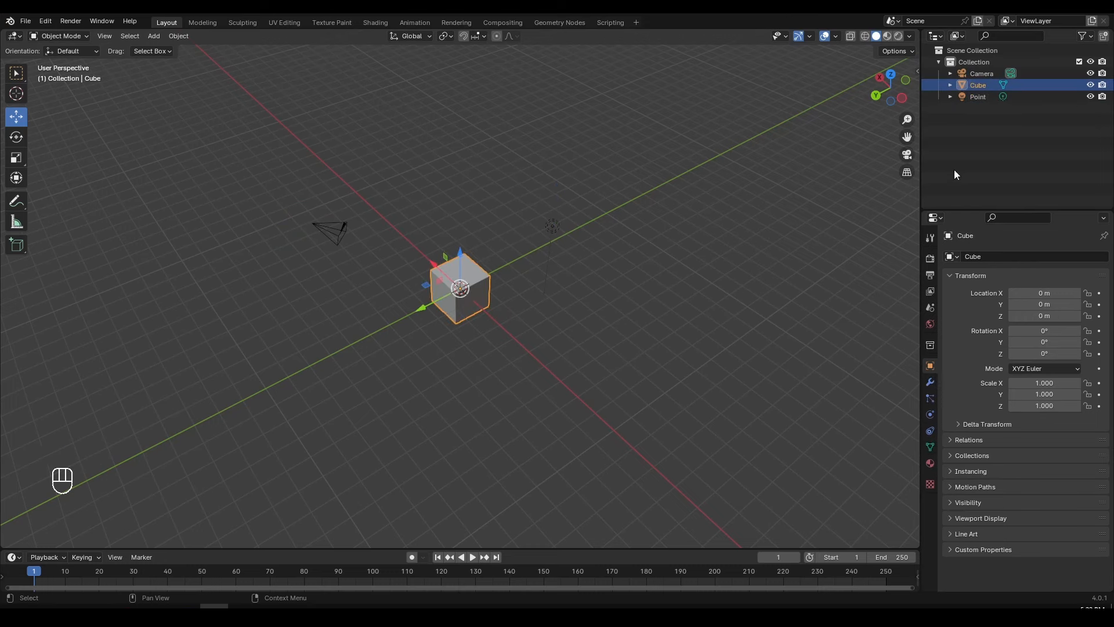
{"action": "key", "text": "alt+a"}
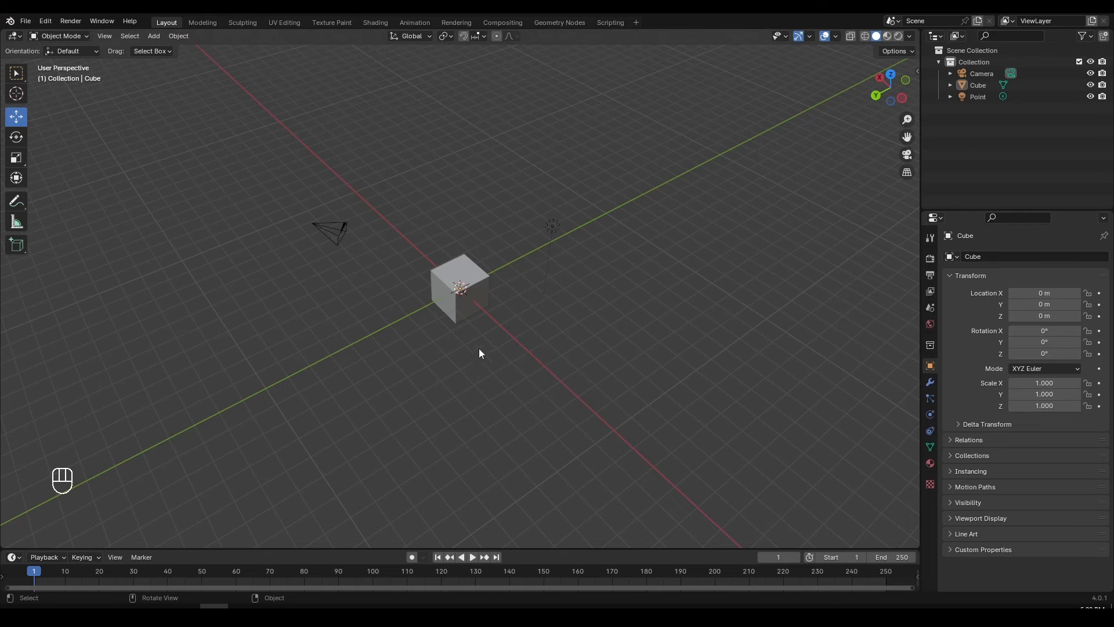
Create a new collection in the scene and name it "Camera collection".
{"action": "scroll", "coordinate": [478, 348], "scroll_direction": "up", "scroll_amount": 2}
{"action": "middle_click_drag", "start_coordinate": [547, 205], "coordinate": [695, 183]}
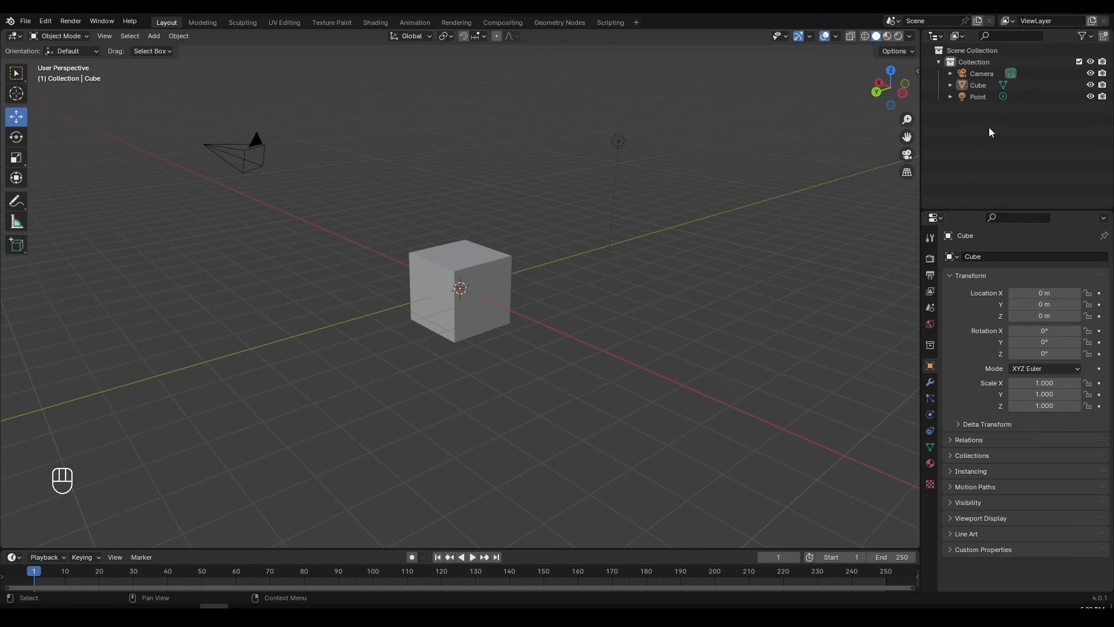
{"action": "right_click", "coordinate": [956, 117]}
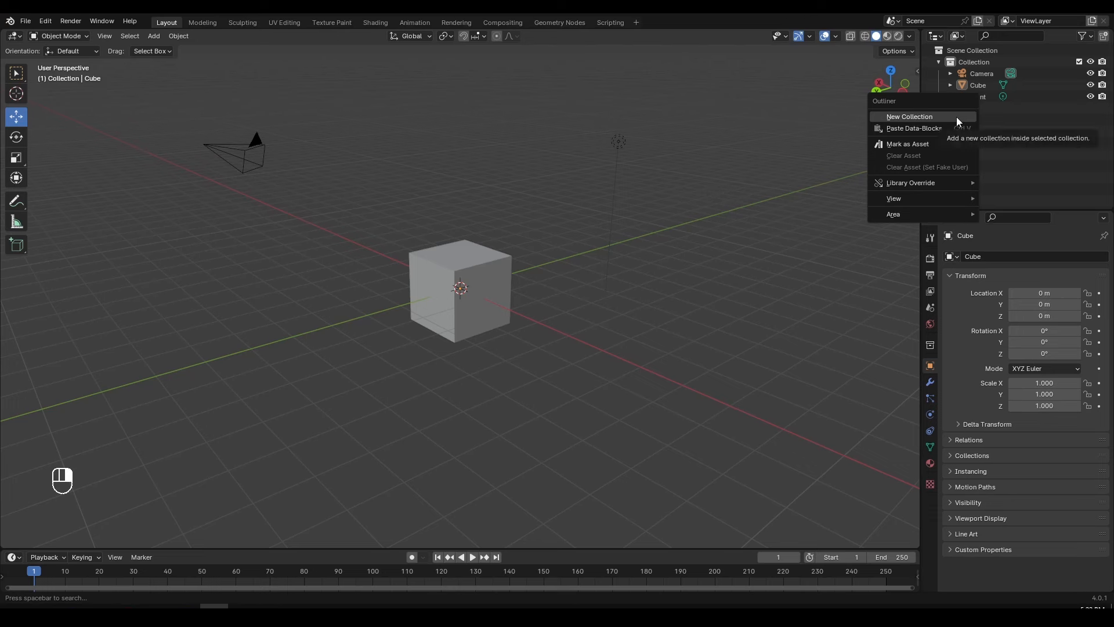
{"action": "left_click", "coordinate": [956, 117]}
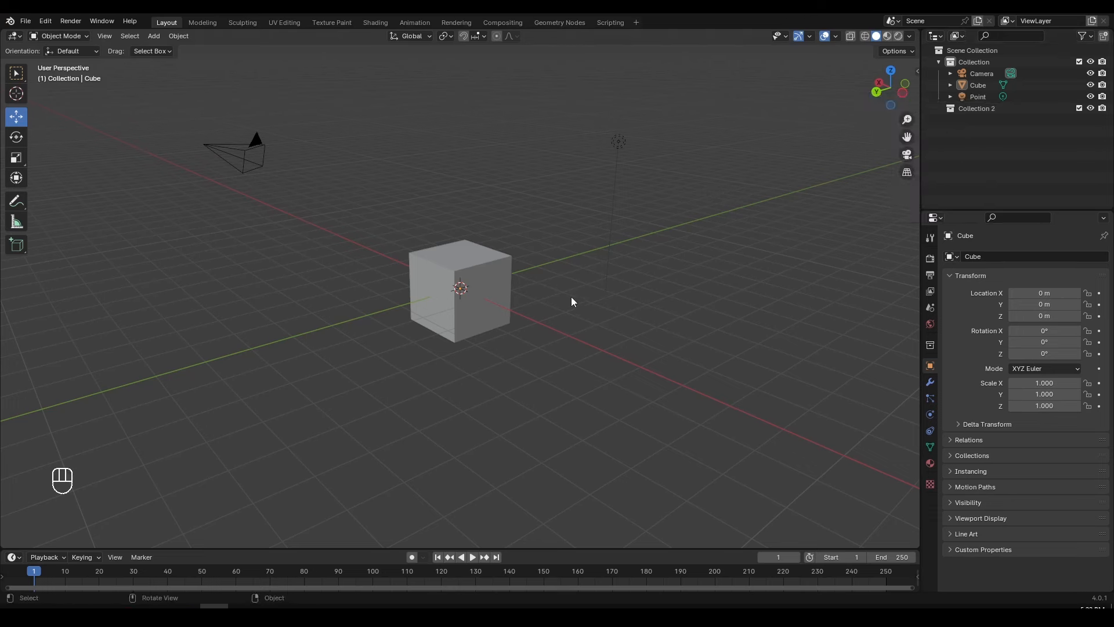
{"action": "double_click", "coordinate": [983, 110]}
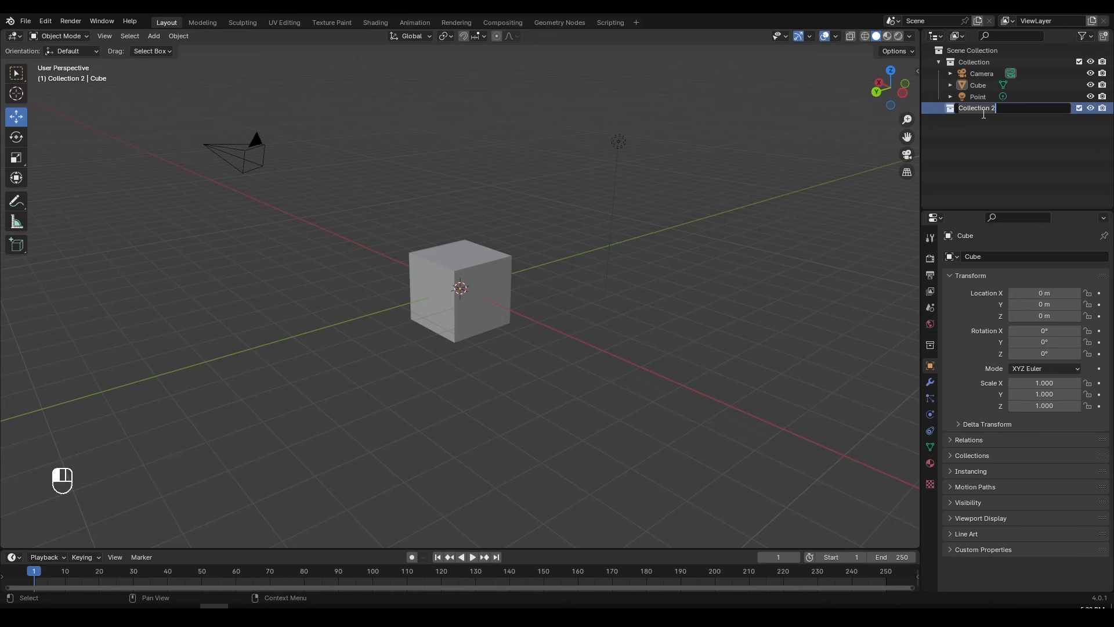
{"action": "type", "text": "Camera_collection"}
{"action": "key", "text": "Return"}
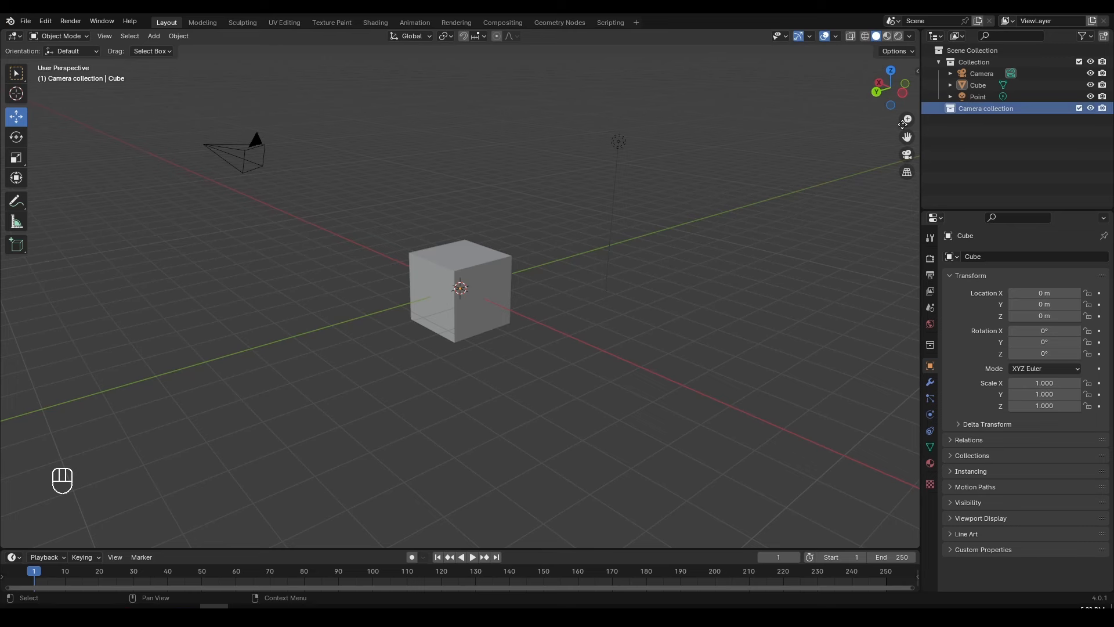
Move the camera into Camera collection and exclude that collection from the view layer.
{"action": "left_click", "coordinate": [979, 75]}
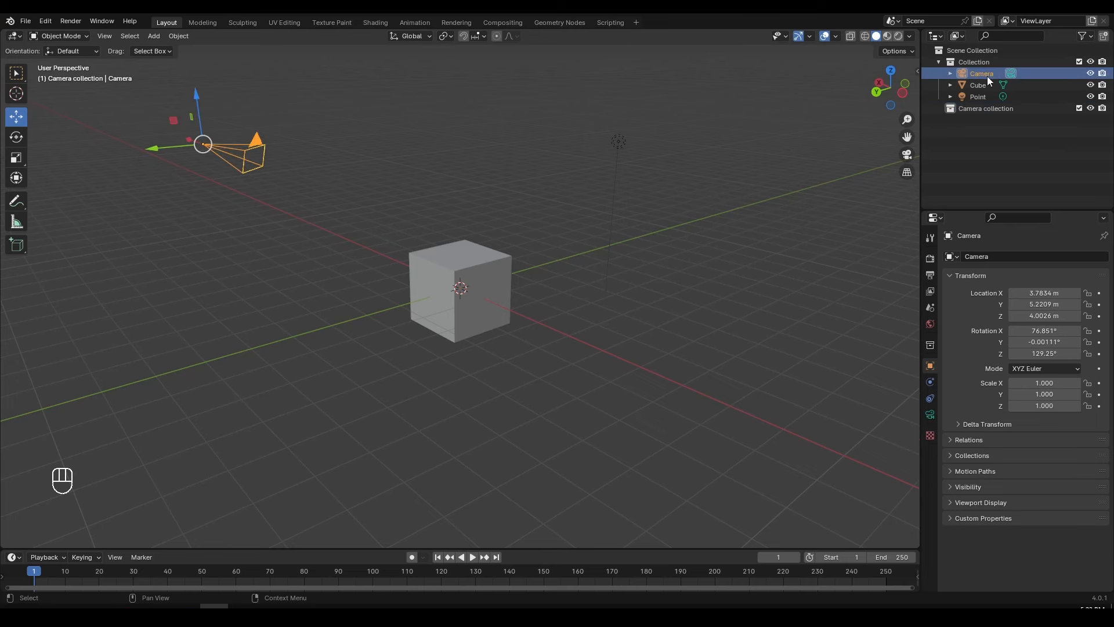
{"action": "left_click_drag", "start_coordinate": [986, 75], "coordinate": [975, 112]}
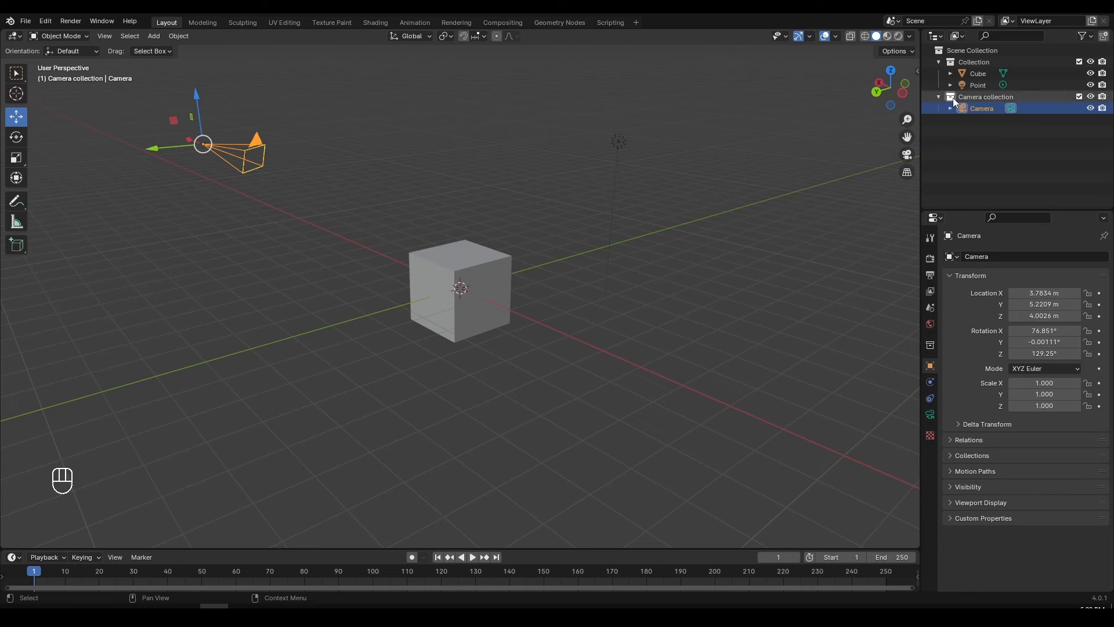
{"action": "left_click", "coordinate": [1079, 97]}
{"action": "mouse_move", "coordinate": [415, 256]}
{"action": "middle_mouse_down"}
{"action": "mouse_move", "coordinate": [654, 249]}
{"action": "mouse_move", "coordinate": [418, 256]}
{"action": "middle_mouse_up"}
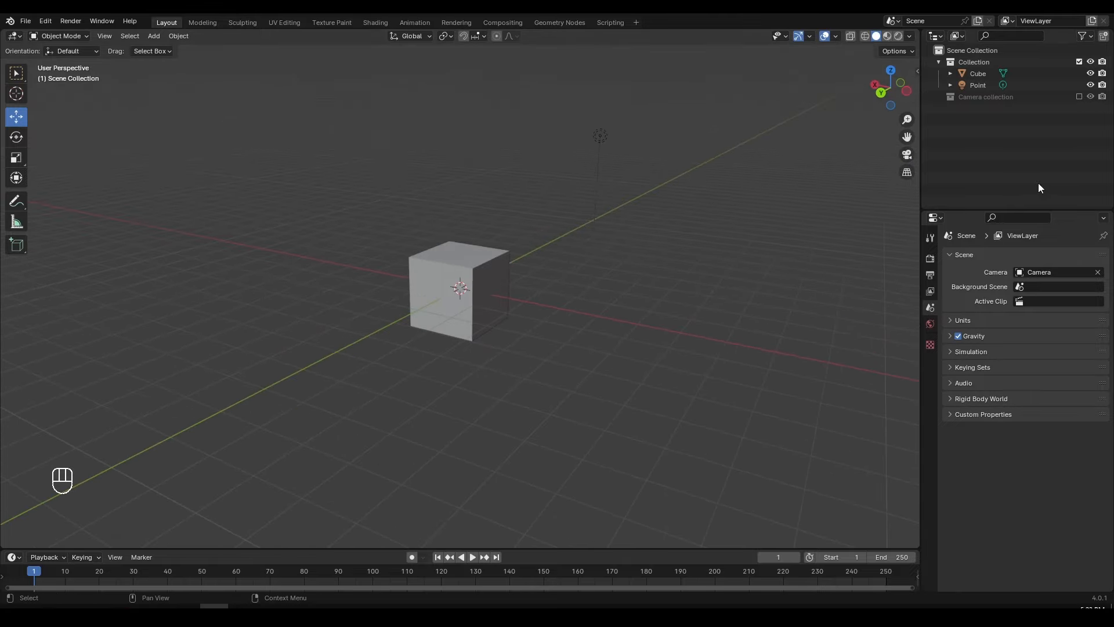
Include Camera collection in the view layer again and undo back to before the camera was moved into it.
{"action": "left_click", "coordinate": [1079, 98]}
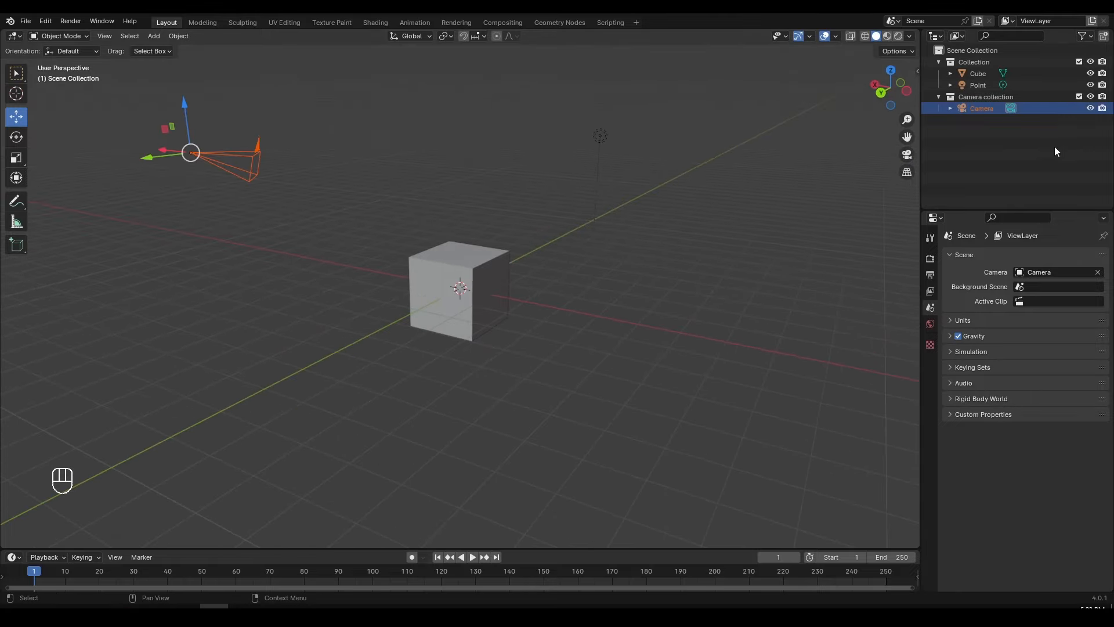
{"action": "key", "text": "ctrl+z"}
{"action": "key", "text": "ctrl+z"}
{"action": "key", "text": "ctrl+z"}
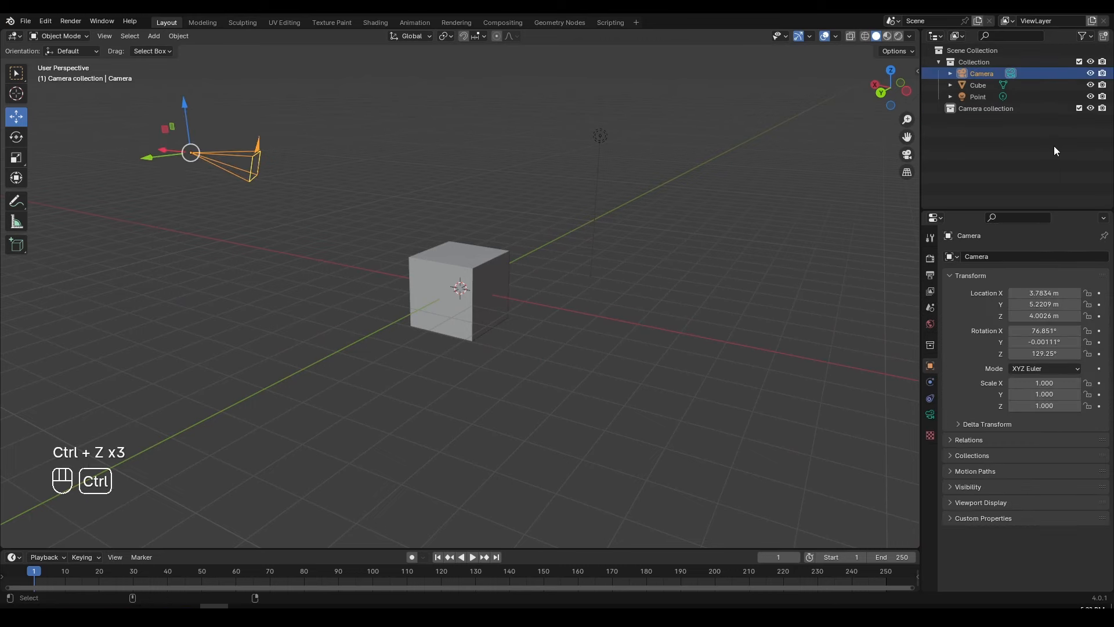
Select only the camera in the viewport and move it to Camera collection with Move to Collection.
{"action": "key", "text": "a"}
{"action": "key", "text": "a"}
{"action": "middle_click_drag", "start_coordinate": [537, 219], "coordinate": [186, 290]}
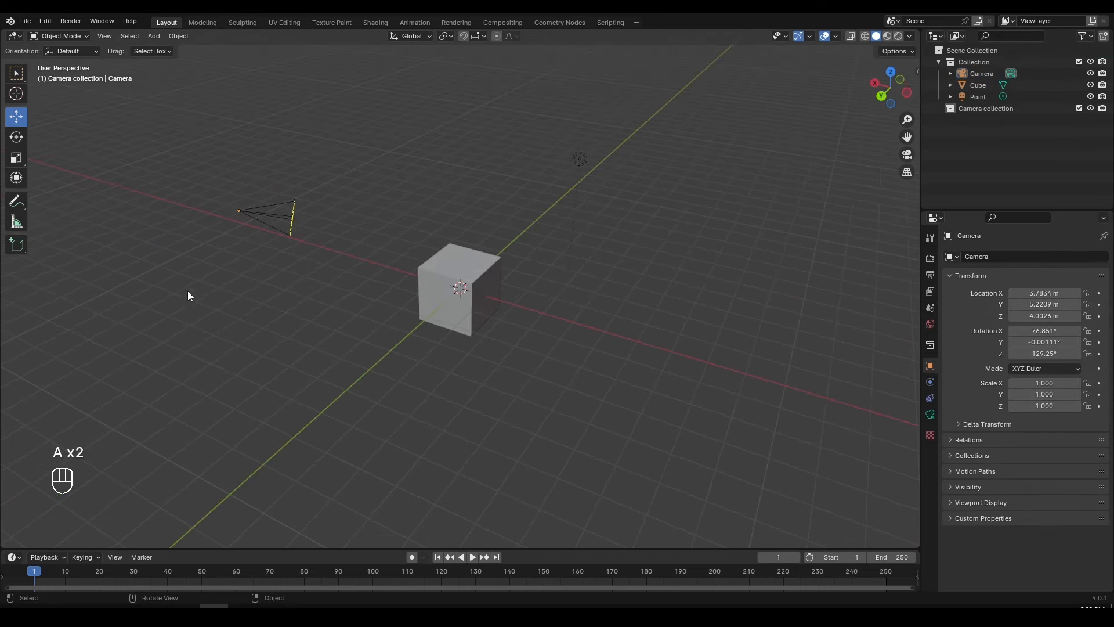
{"action": "left_click", "coordinate": [299, 202]}
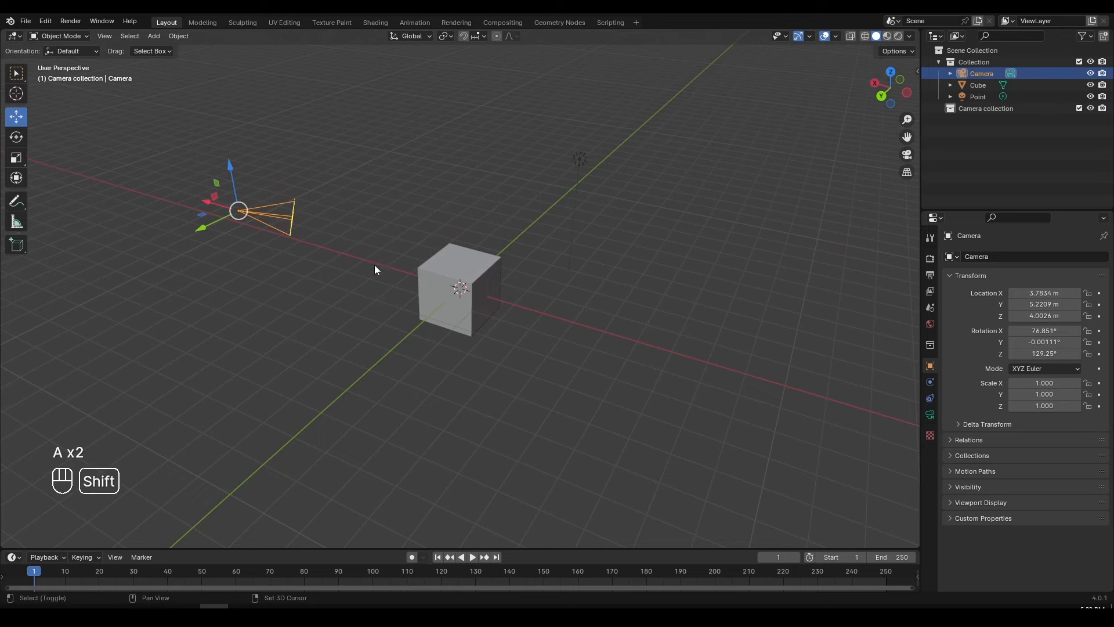
{"action": "middle_click_drag", "start_coordinate": [374, 265], "coordinate": [414, 245], "text": "shift"}
{"action": "key", "text": "m"}
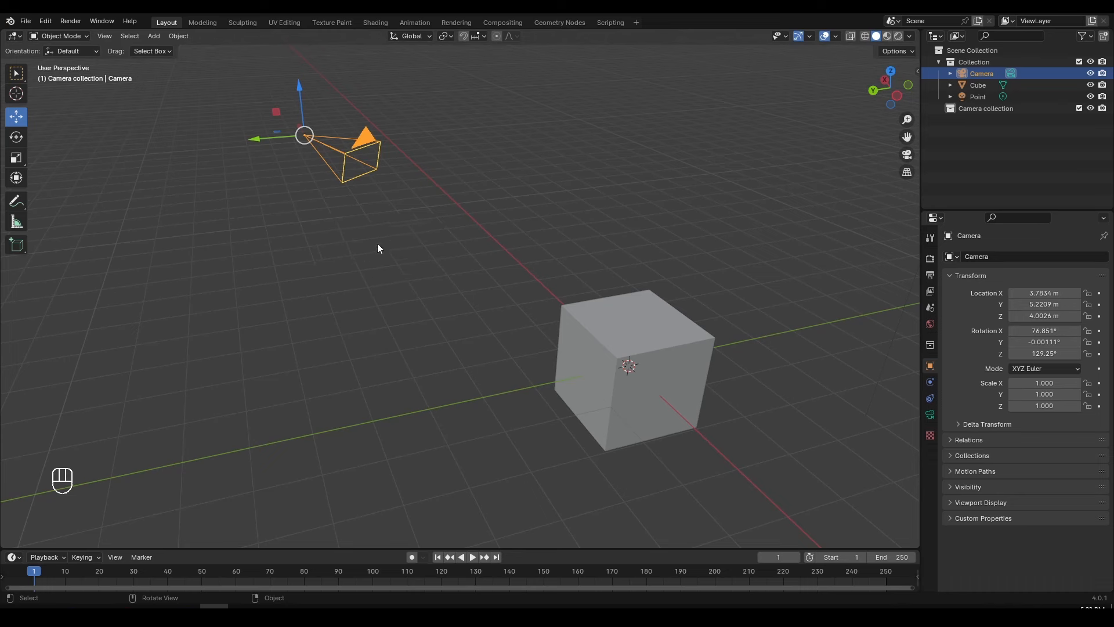
{"action": "key", "text": "m"}
{"action": "left_click", "coordinate": [366, 283]}
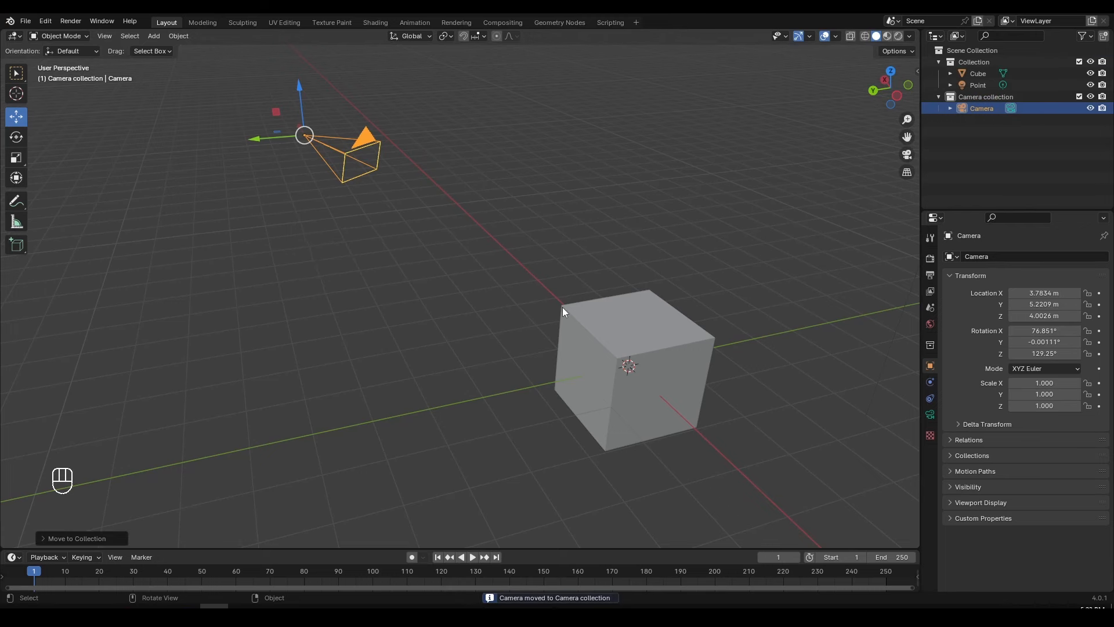
Create another collection in the scene and name it "Objects Collection".
{"action": "scroll", "coordinate": [559, 304], "scroll_direction": "up", "scroll_amount": 1}
{"action": "scroll", "coordinate": [569, 341], "scroll_direction": "down", "scroll_amount": 4}
{"action": "middle_click_drag", "start_coordinate": [688, 375], "coordinate": [503, 394], "text": "shift"}
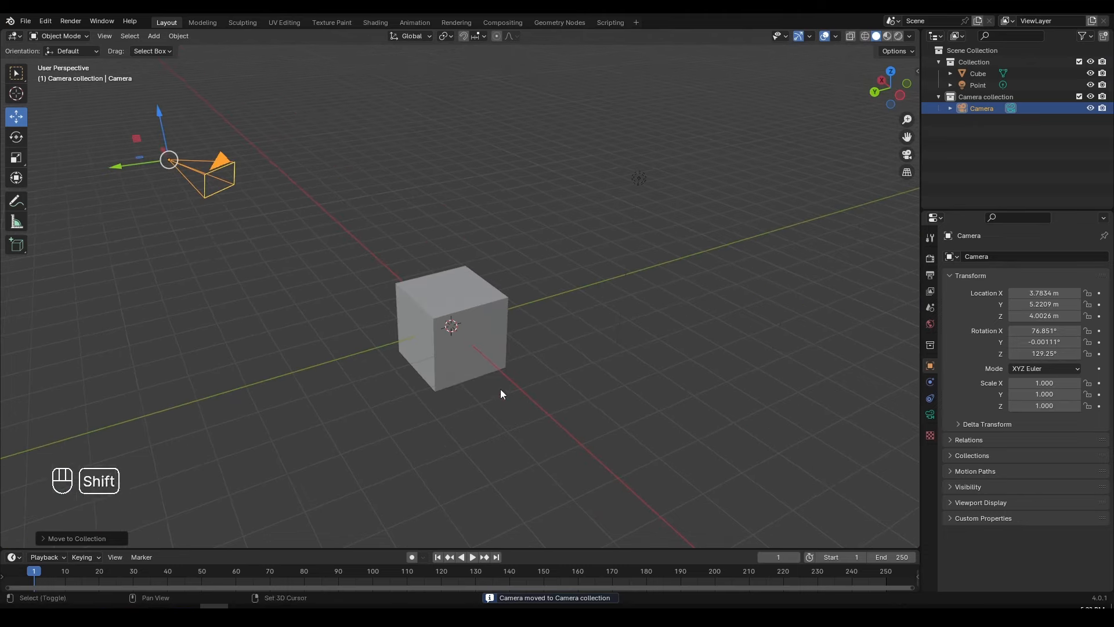
{"action": "left_click", "coordinate": [476, 303]}
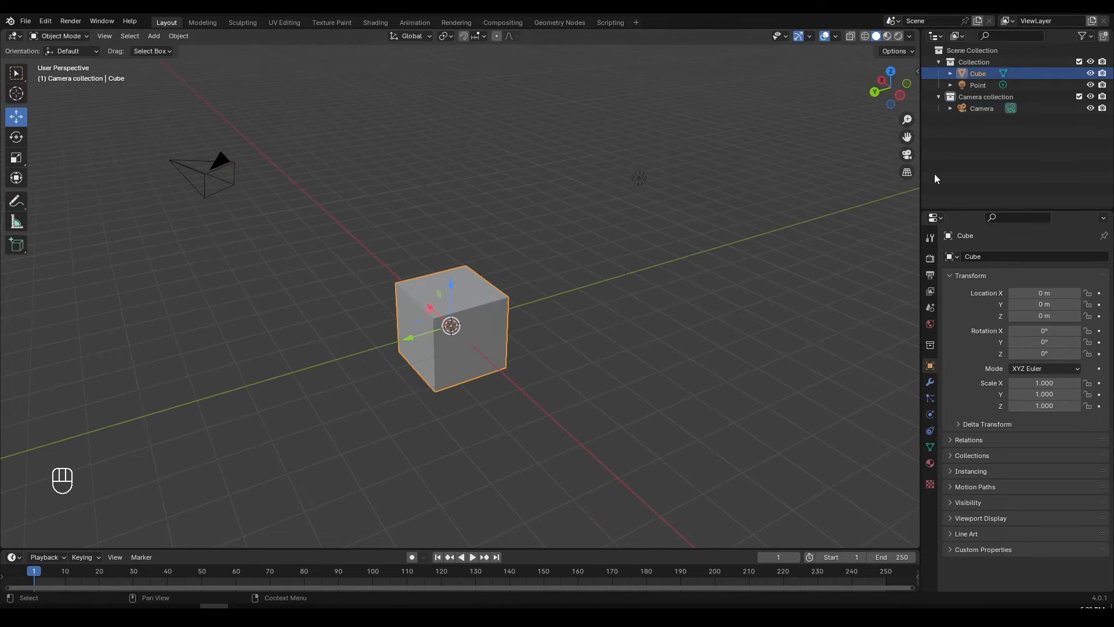
{"action": "right_click", "coordinate": [950, 135]}
{"action": "left_click", "coordinate": [950, 135]}
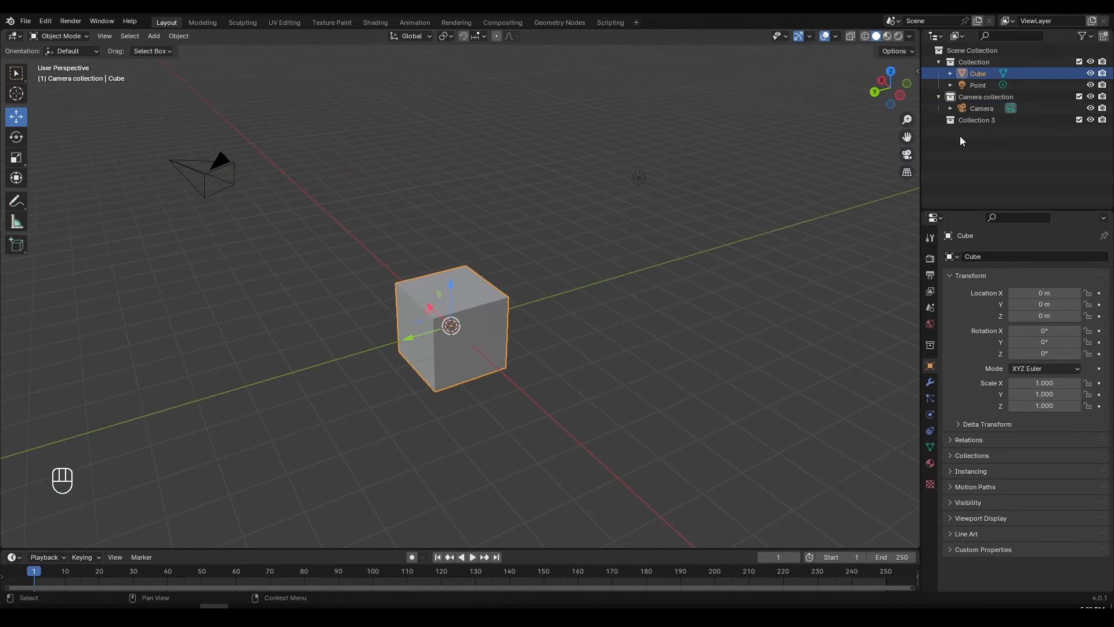
{"action": "double_click", "coordinate": [992, 123]}
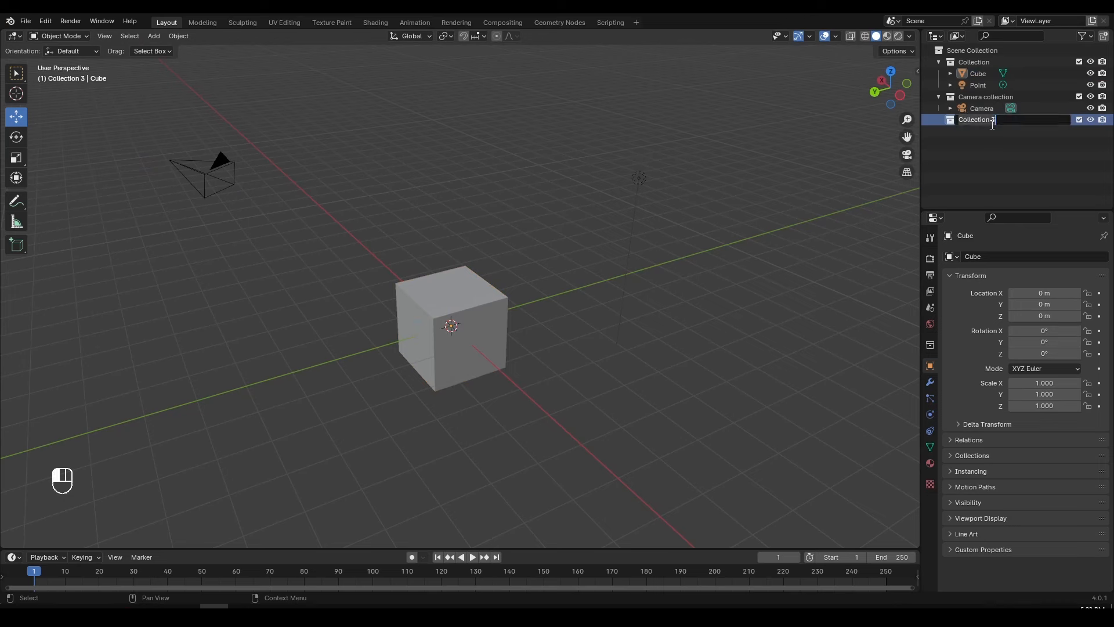
{"action": "type", "text": "O"}
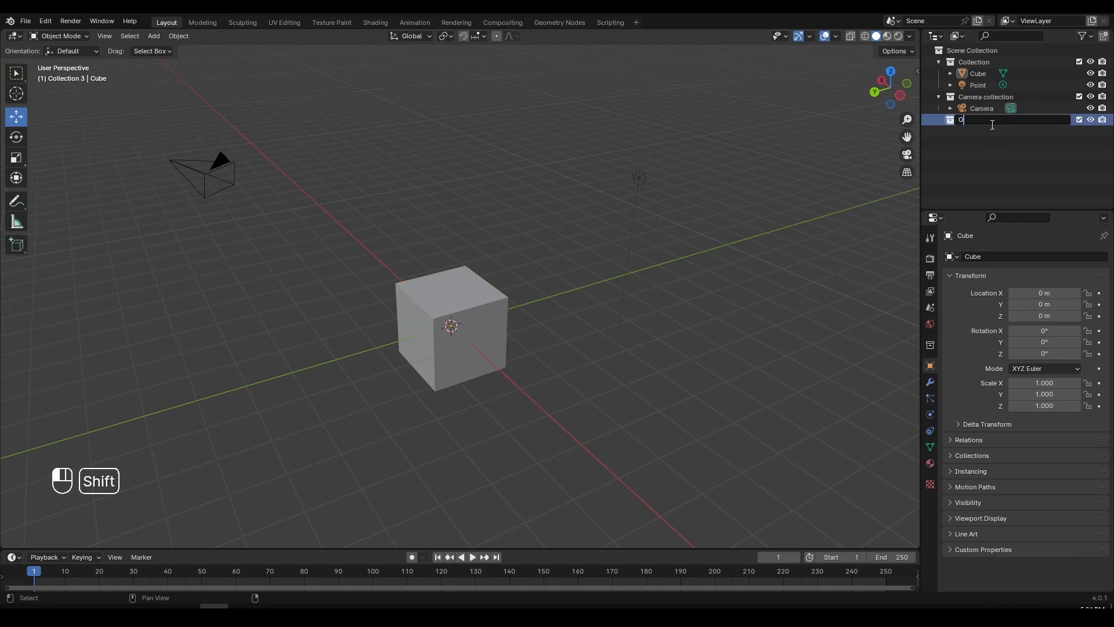
{"action": "type", "text": "bjects Collection"}
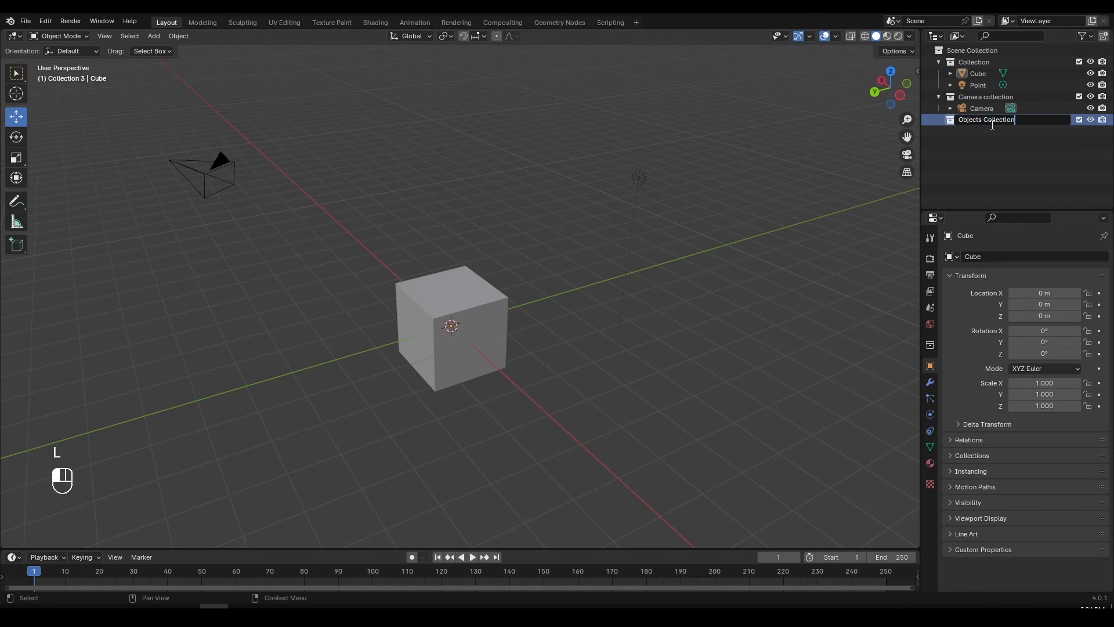
{"action": "key", "text": "Return"}
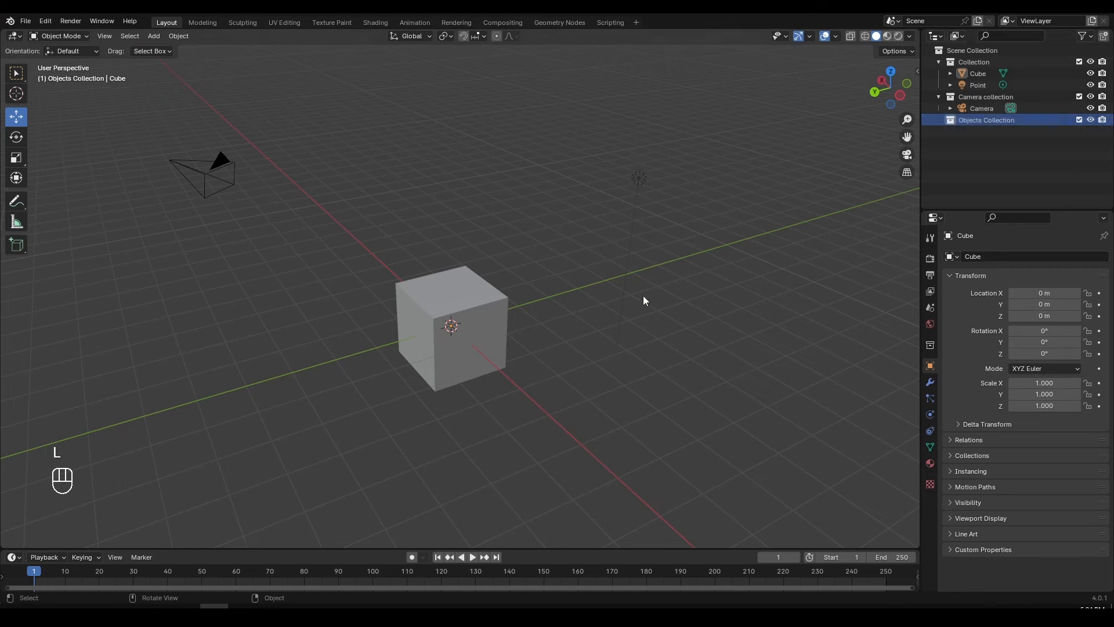
Select the cube in the viewport and move it to Objects Collection.
{"action": "left_click", "coordinate": [491, 314]}
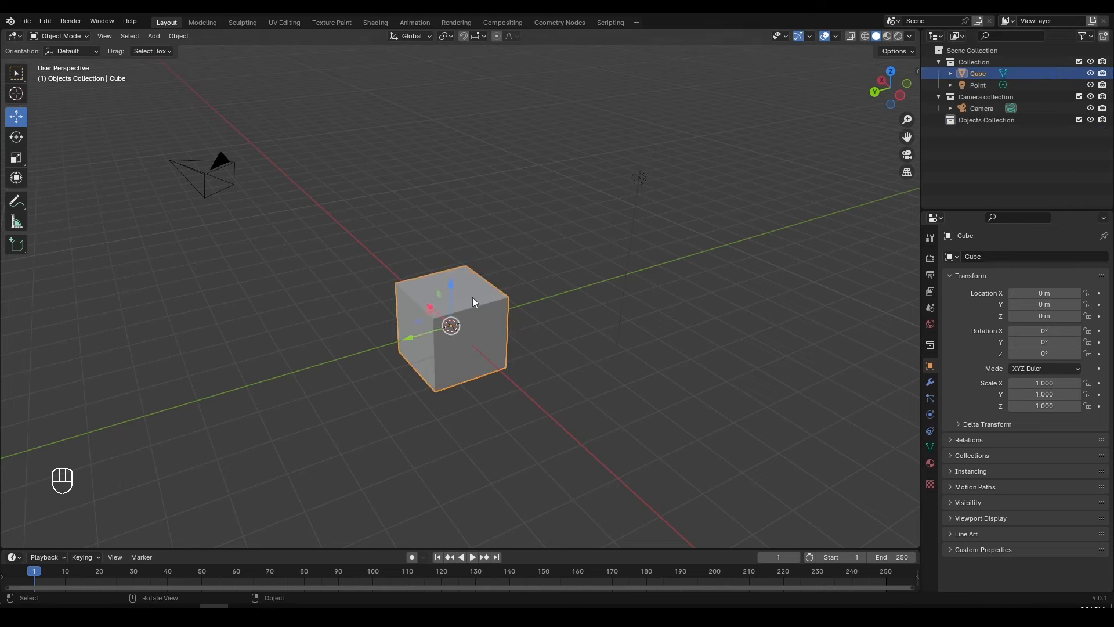
{"action": "key", "text": "m"}
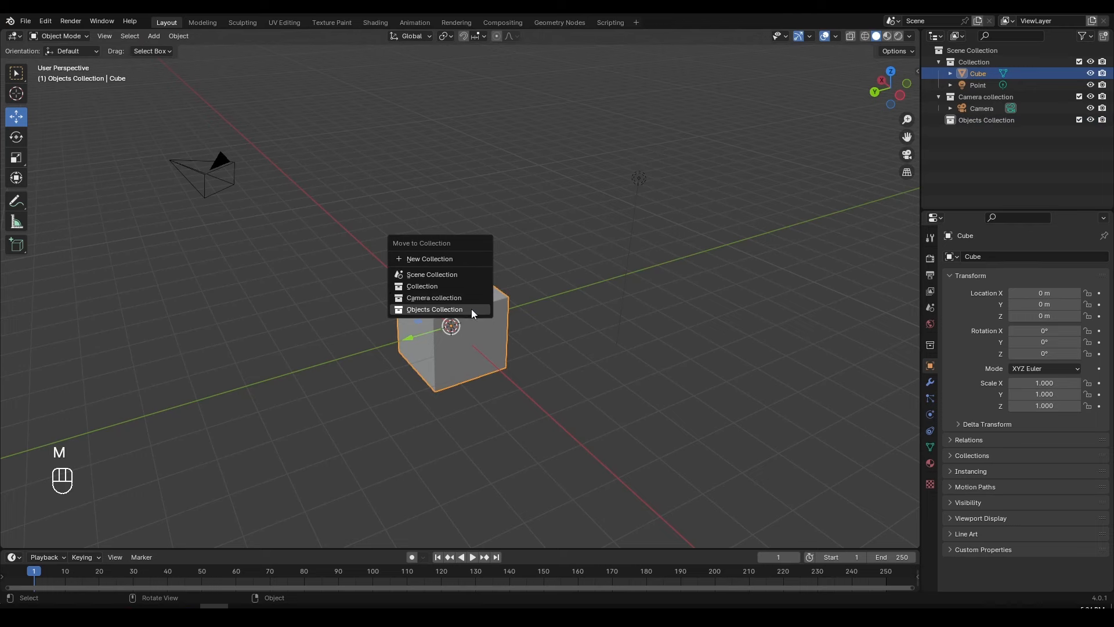
{"action": "left_click", "coordinate": [471, 311]}
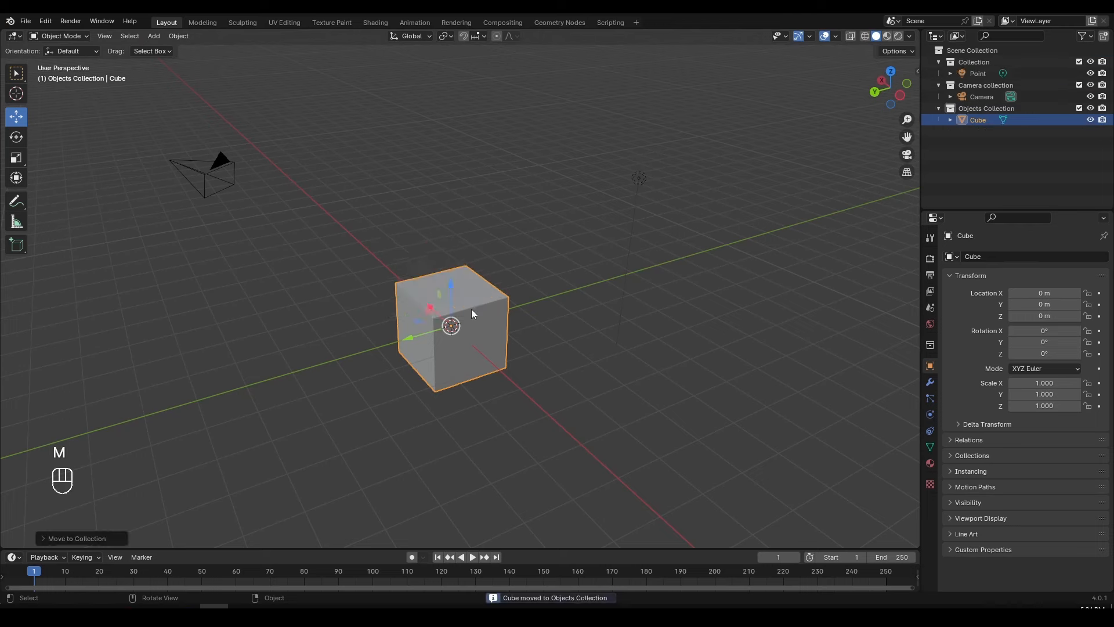
Create another collection in the scene for the point light and name it "Lights Collection".
{"action": "left_click", "coordinate": [640, 176]}
{"action": "key", "text": "g"}
{"action": "right_click", "coordinate": [612, 206]}
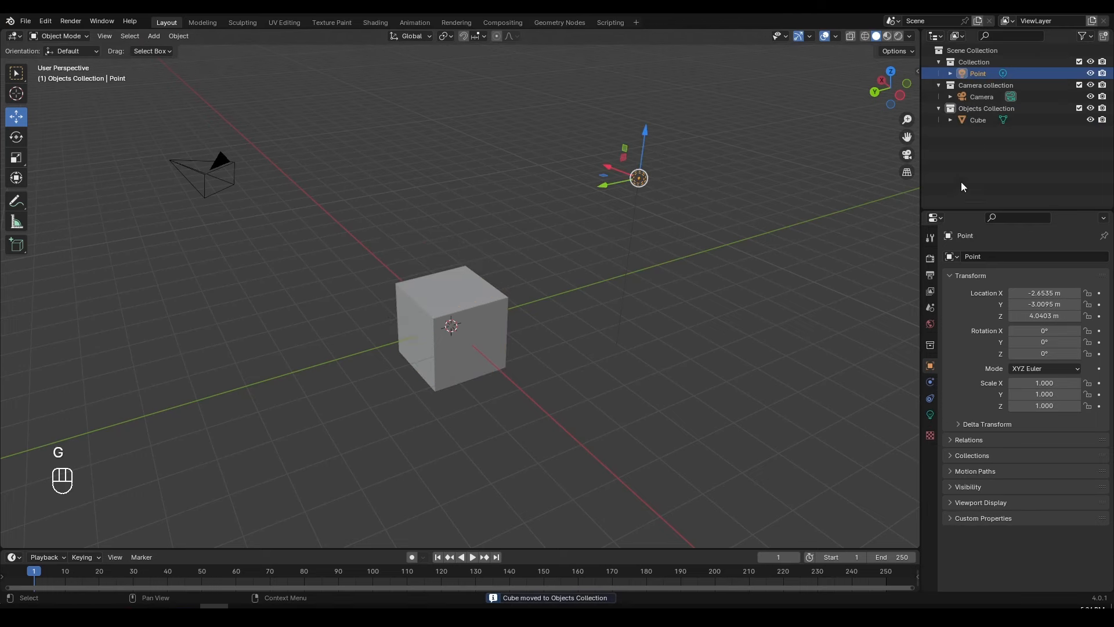
{"action": "right_click", "coordinate": [961, 150]}
{"action": "key", "text": "ctrl+z"}
{"action": "right_click", "coordinate": [959, 152]}
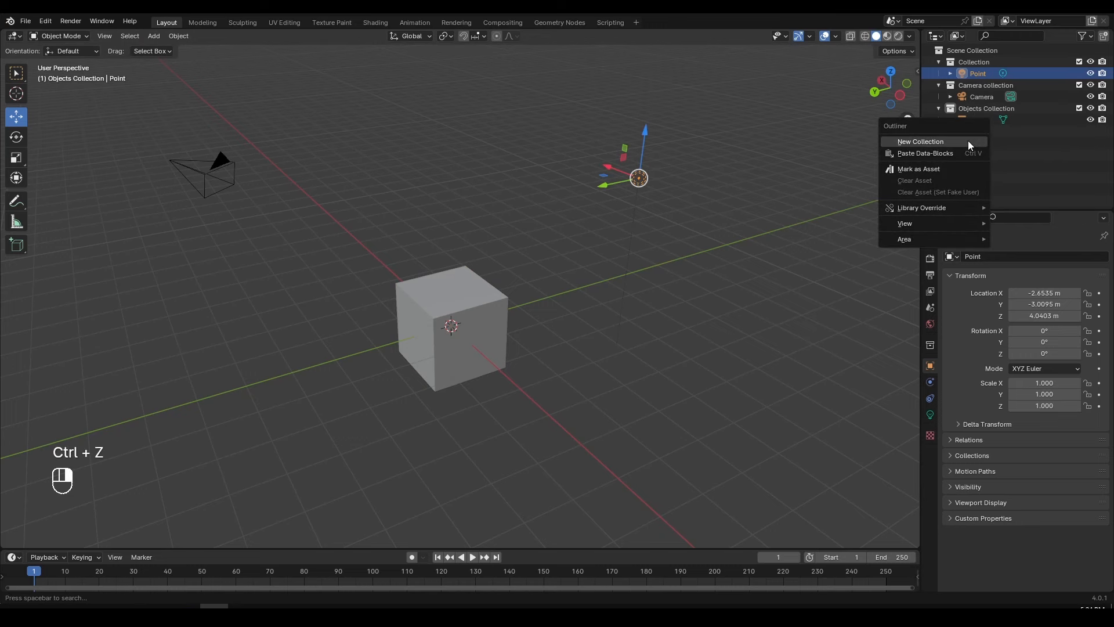
{"action": "left_click", "coordinate": [959, 152]}
{"action": "left_click", "coordinate": [985, 132]}
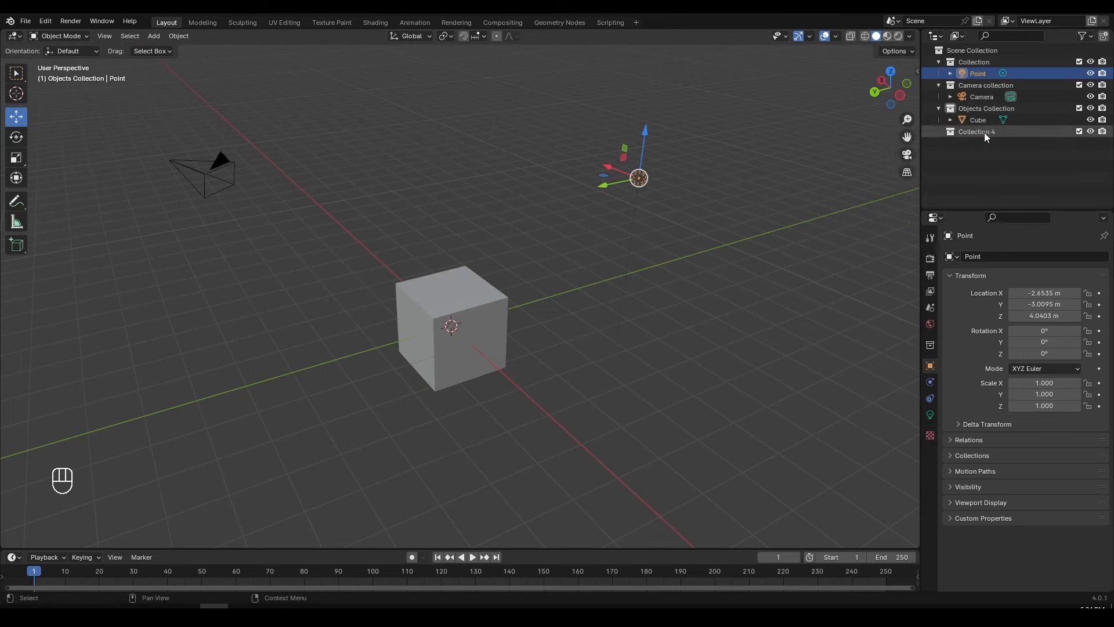
{"action": "double_click", "coordinate": [985, 131]}
{"action": "type", "text": "Li"}
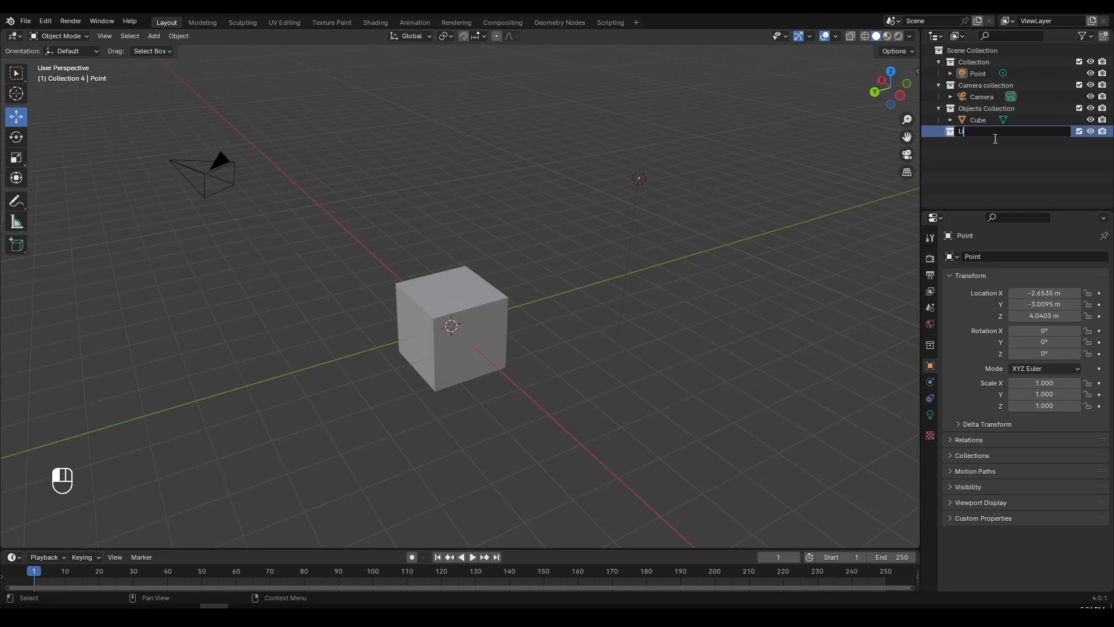
{"action": "type", "text": "ghts Collection"}
{"action": "key", "text": "Return"}
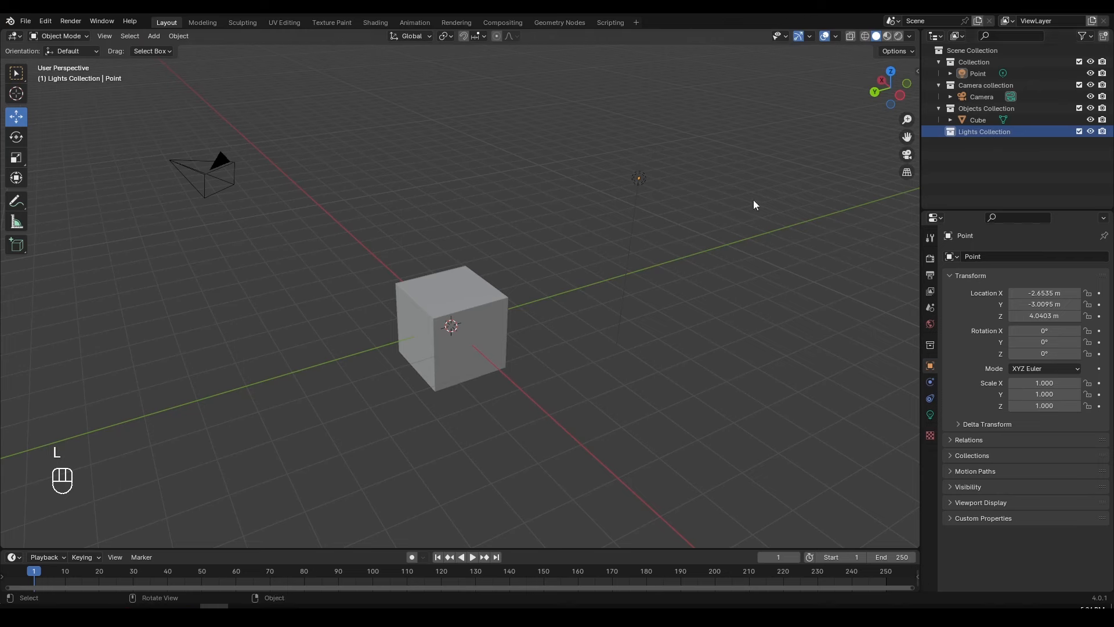
Select the point light and move it into Lights Collection.
{"action": "left_click", "coordinate": [641, 180]}
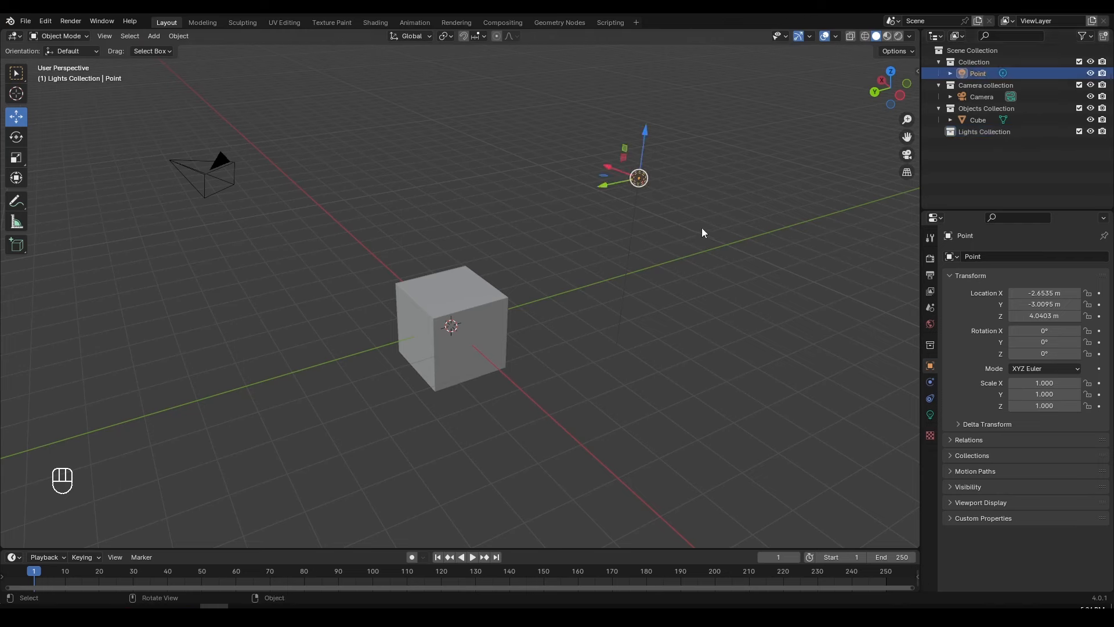
{"action": "key", "text": "m"}
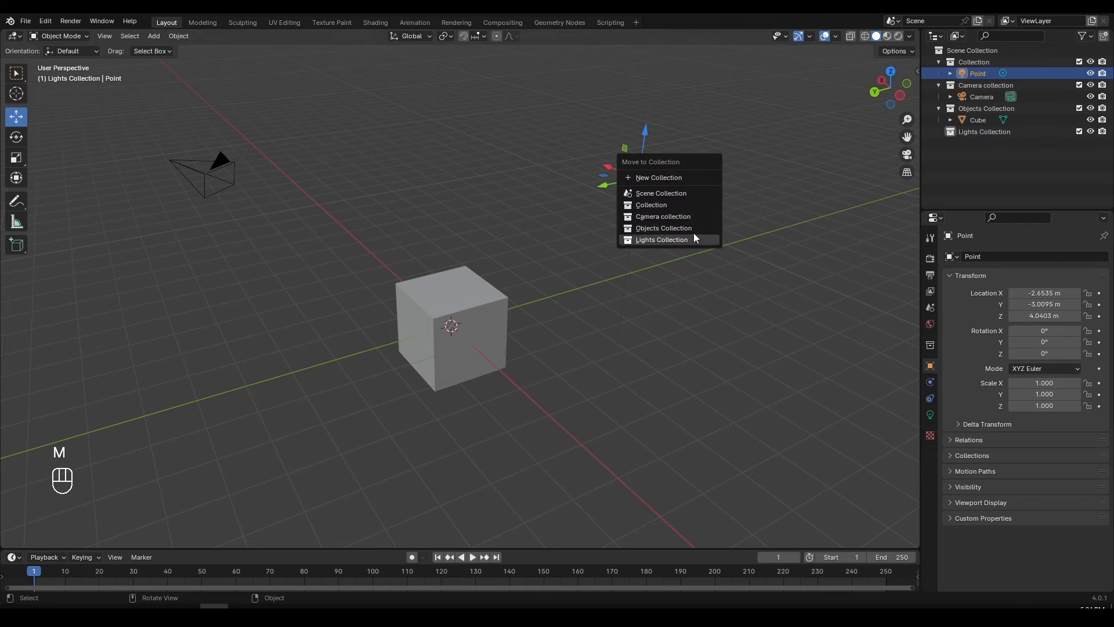
{"action": "left_click", "coordinate": [662, 239]}
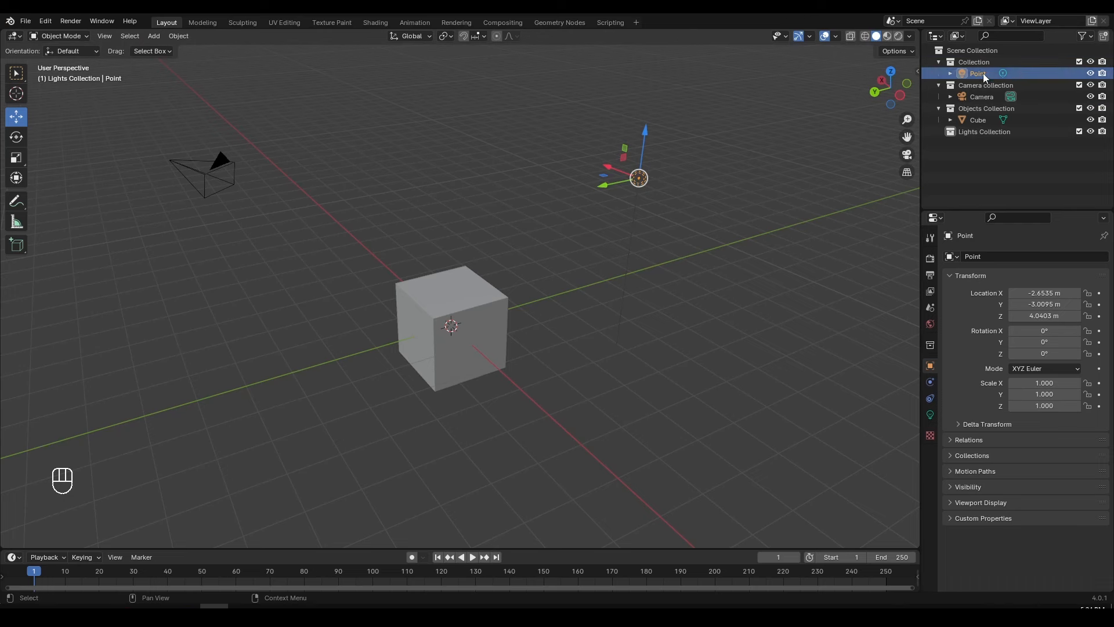
{"action": "left_click_drag", "start_coordinate": [981, 76], "coordinate": [985, 131]}
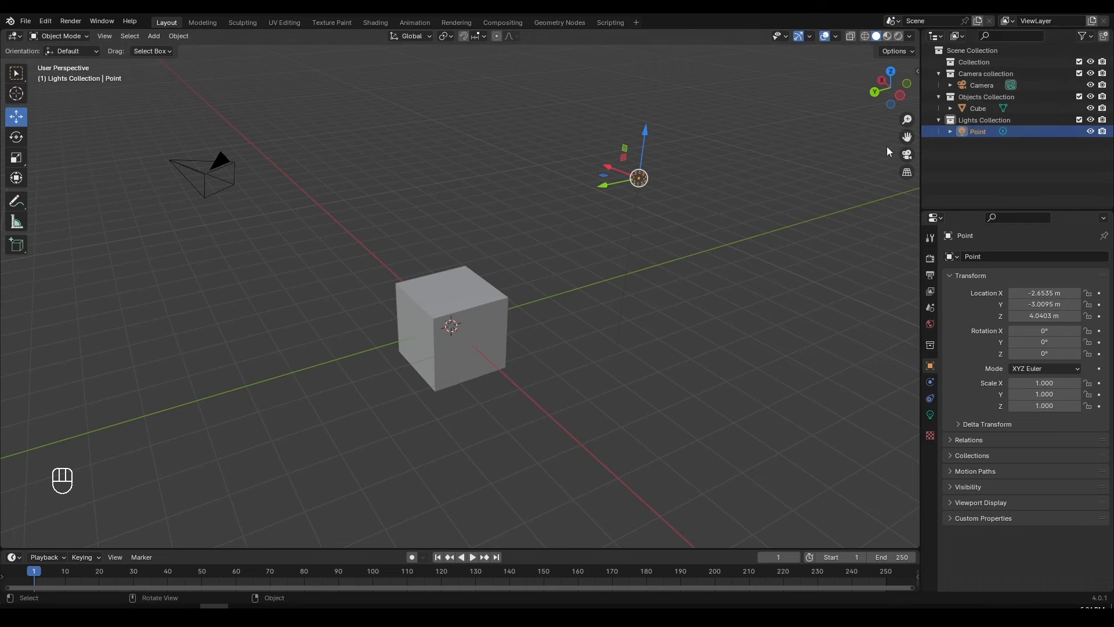
Repeatedly collapse and expand the camera, objects and lights collections in the hierarchy to review their contents, leaving all three collapsed.
{"action": "left_click", "coordinate": [939, 74]}
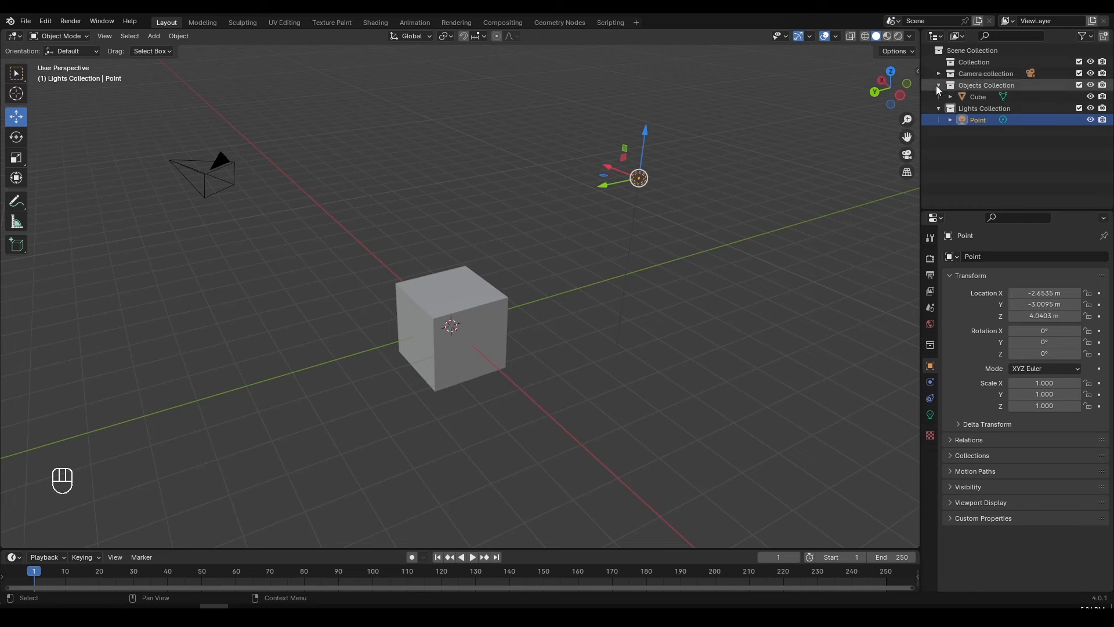
{"action": "left_click", "coordinate": [938, 85]}
{"action": "left_click", "coordinate": [938, 97]}
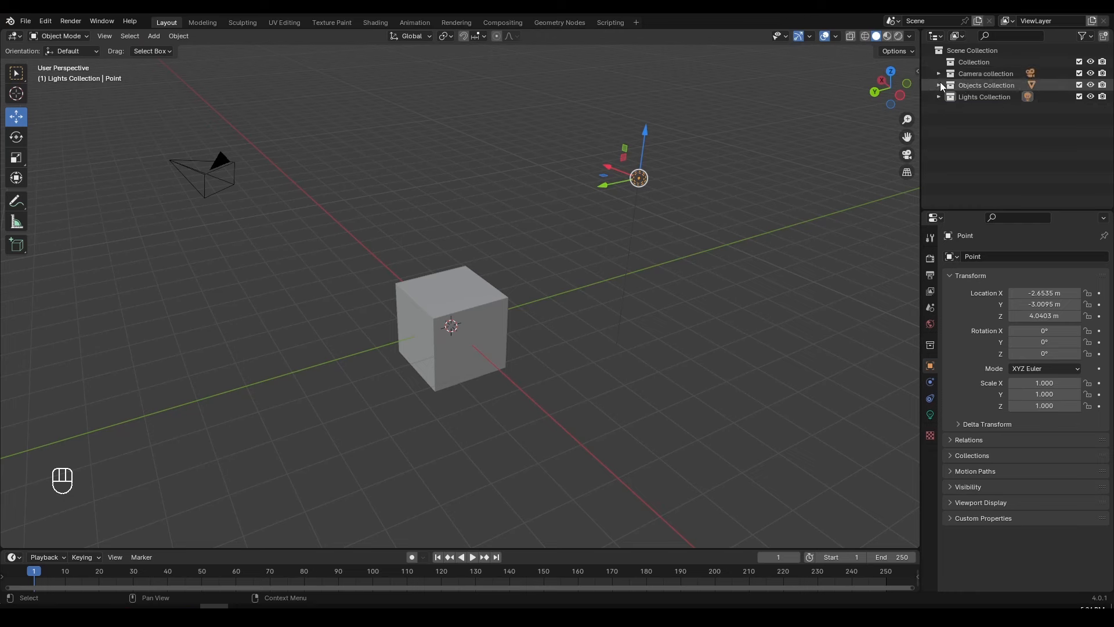
{"action": "left_click", "coordinate": [939, 97]}
{"action": "left_click", "coordinate": [938, 85]}
{"action": "left_click", "coordinate": [939, 74]}
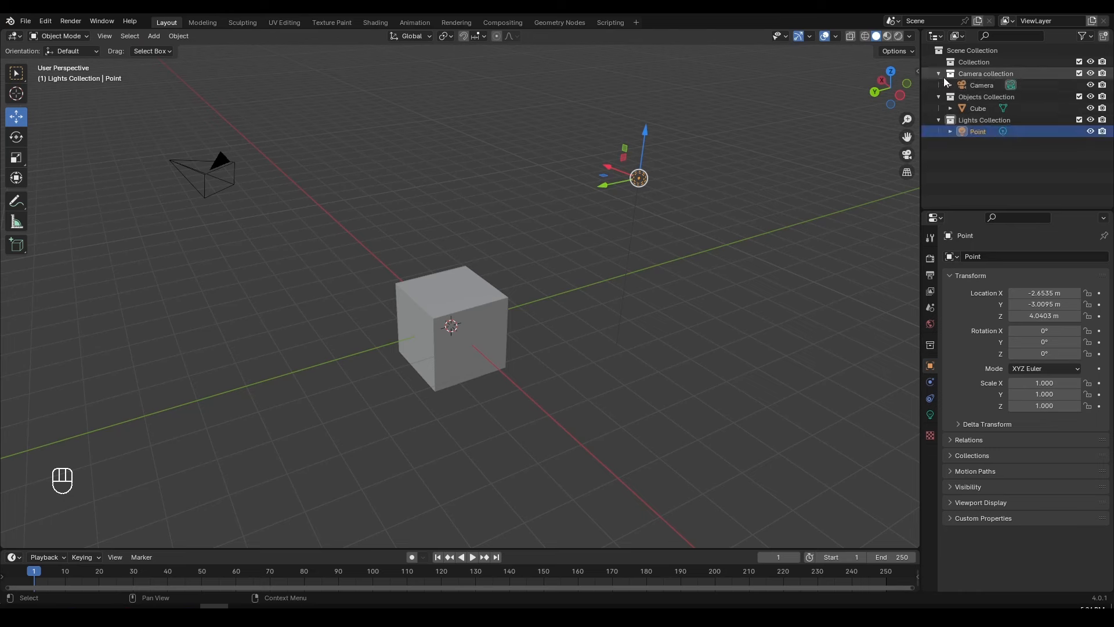
{"action": "left_click", "coordinate": [939, 74]}
{"action": "left_click", "coordinate": [938, 85]}
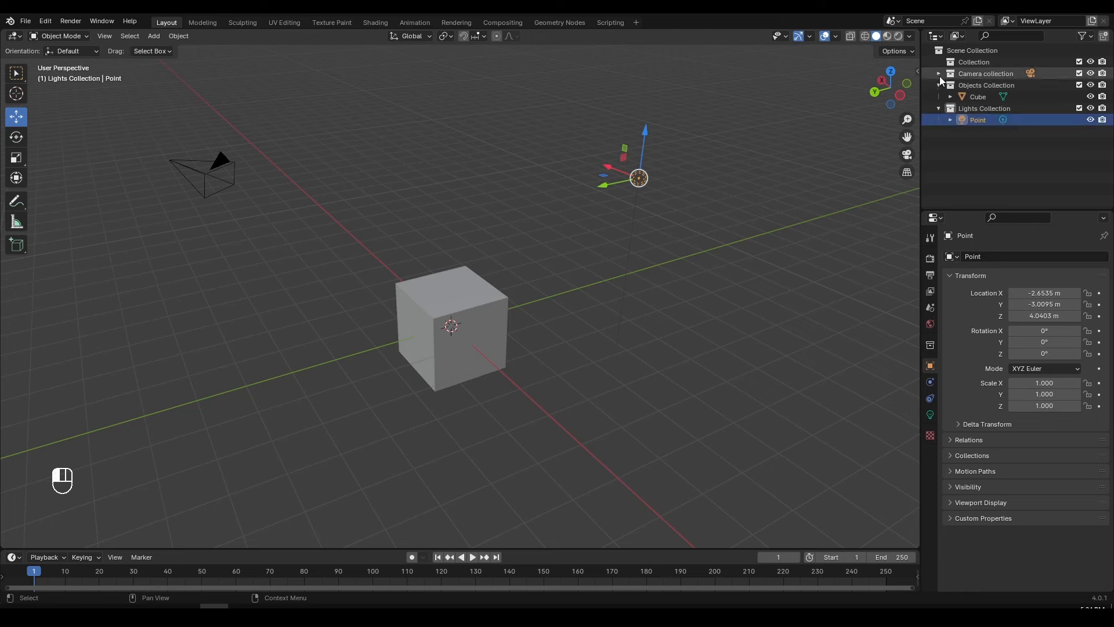
{"action": "left_click", "coordinate": [938, 96]}
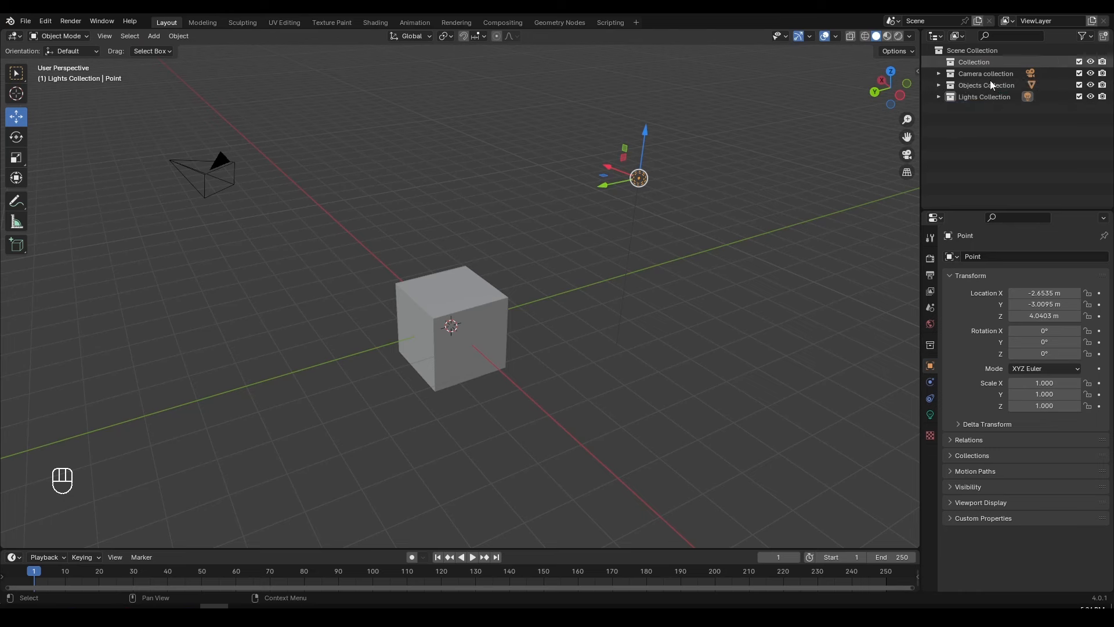
{"action": "left_click", "coordinate": [938, 73]}
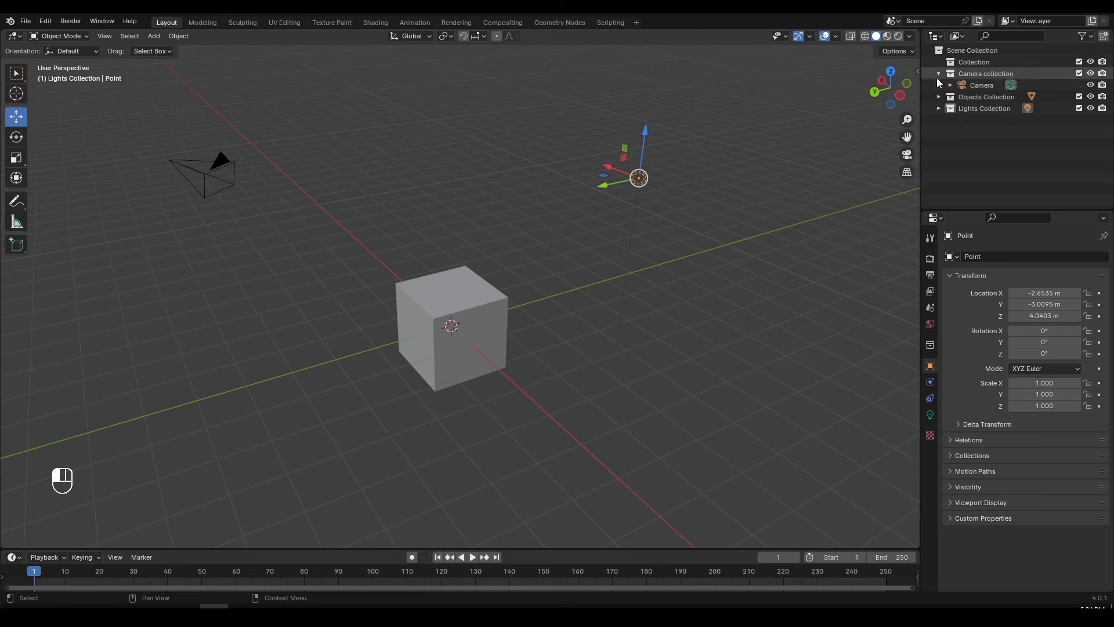
{"action": "left_click", "coordinate": [939, 97]}
{"action": "left_click", "coordinate": [938, 120]}
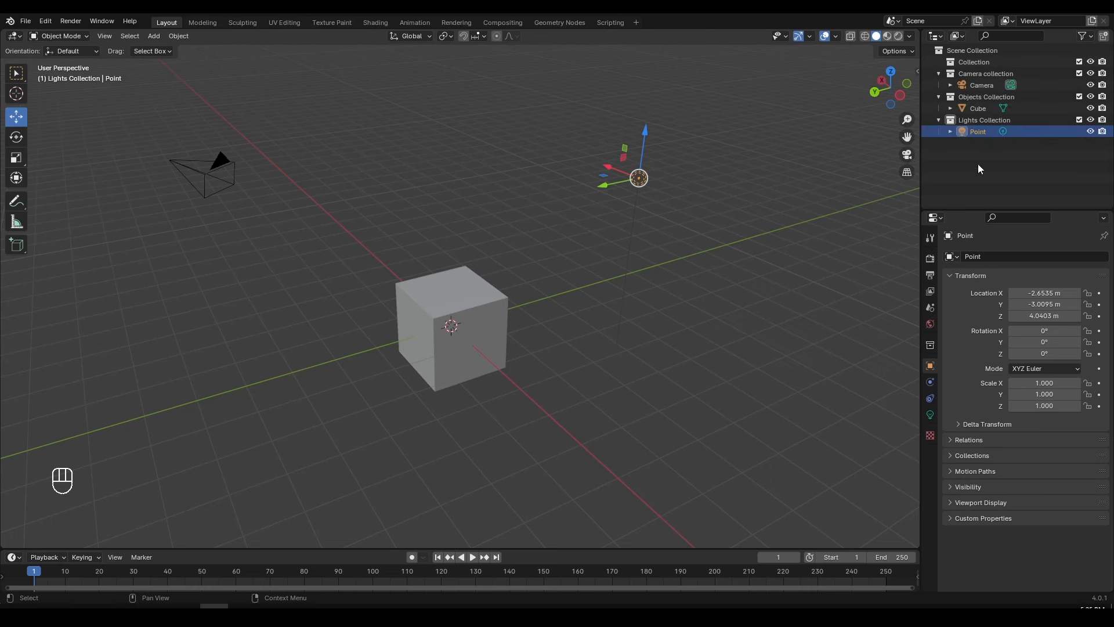
{"action": "left_click", "coordinate": [939, 74]}
{"action": "left_click", "coordinate": [938, 85]}
{"action": "left_click", "coordinate": [938, 97]}
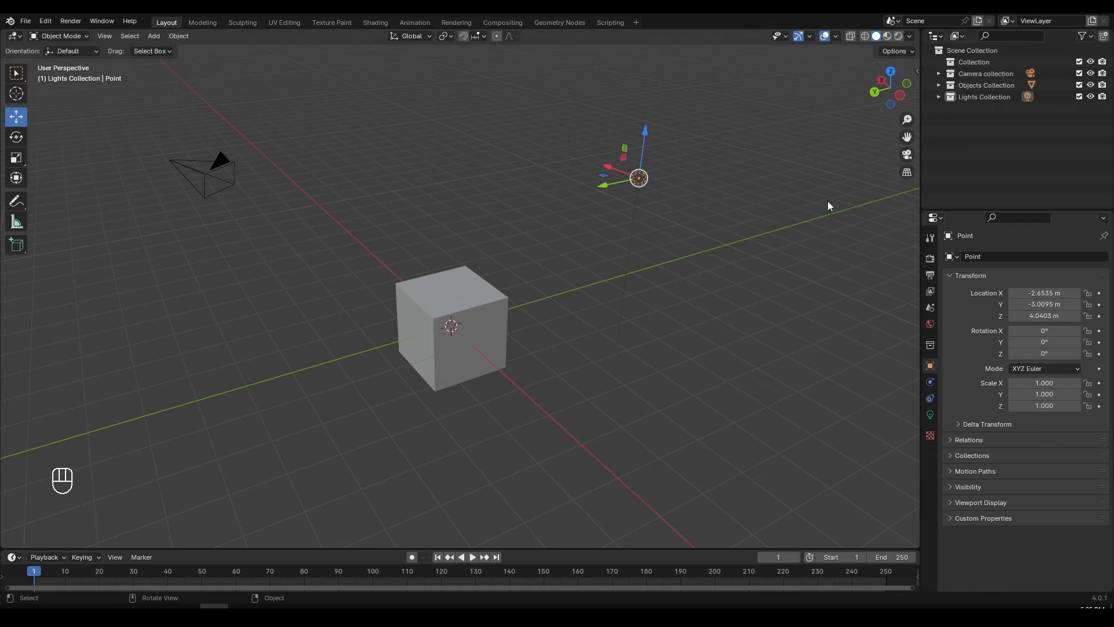
Deselect everything, expand Camera collection and select the camera by its hierarchy entry.
{"action": "key", "text": "alt+a"}
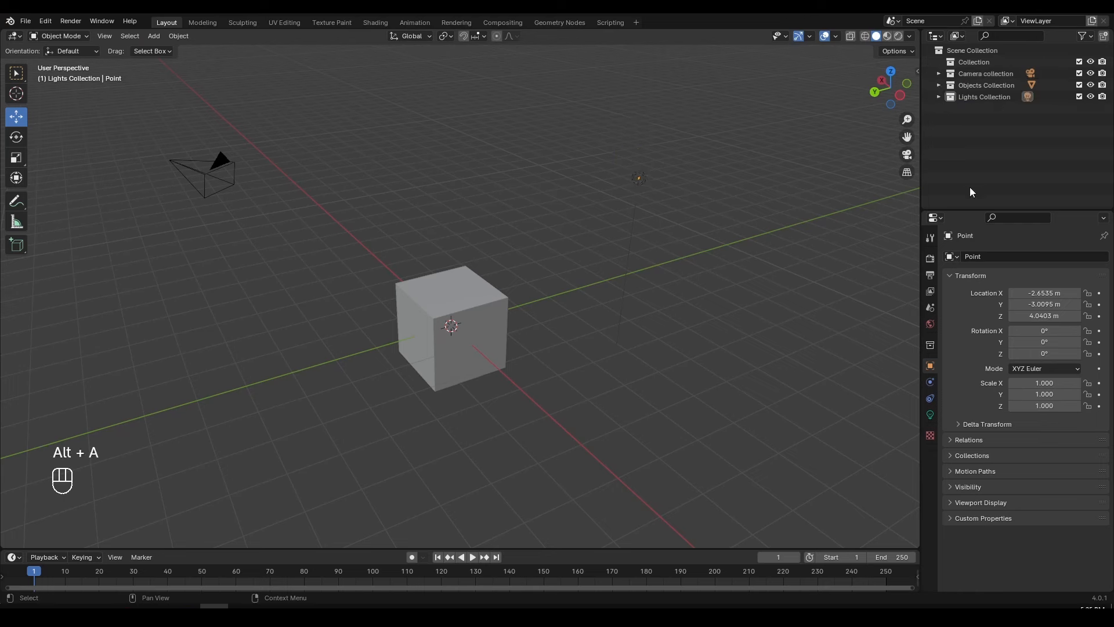
{"action": "left_click", "coordinate": [939, 73]}
{"action": "left_click", "coordinate": [963, 85]}
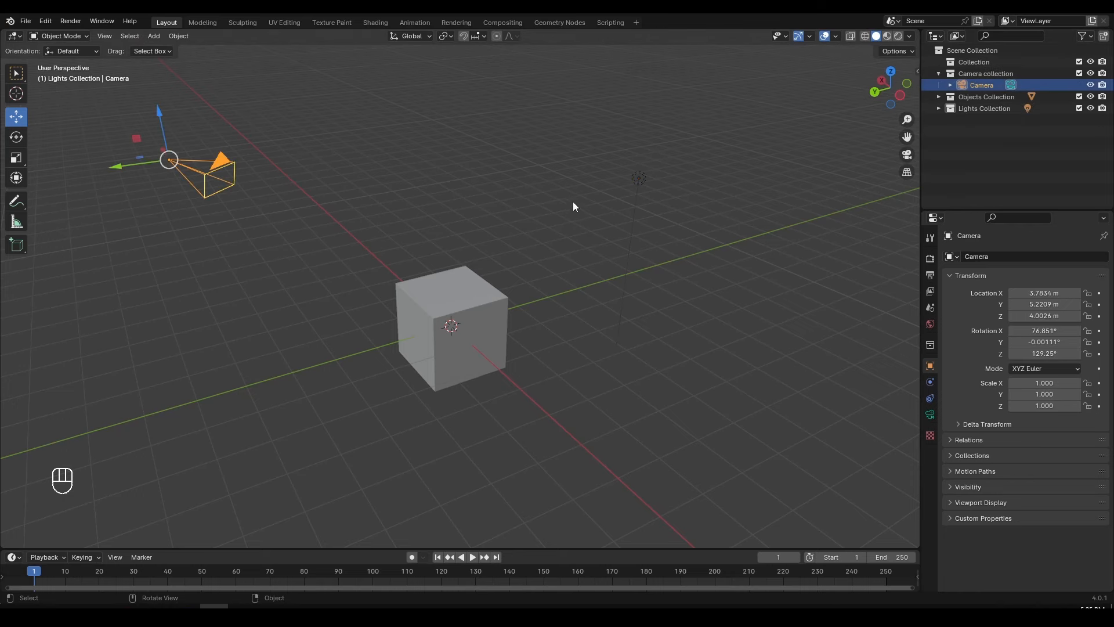
Look around the selected camera in the scene and collapse Camera collection in the hierarchy.
{"action": "scroll", "coordinate": [573, 201], "scroll_direction": "down", "scroll_amount": 1}
{"action": "key", "text": "f"}
{"action": "scroll", "coordinate": [569, 194], "scroll_direction": "down", "scroll_amount": 5}
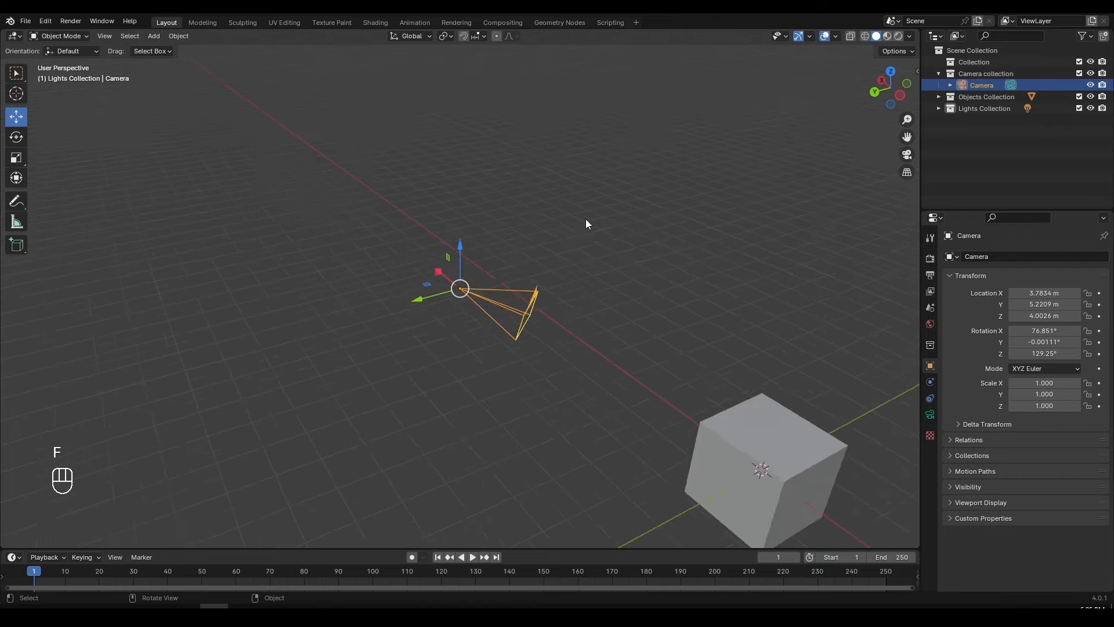
{"action": "middle_click_drag", "start_coordinate": [711, 340], "coordinate": [586, 310], "text": "shift"}
{"action": "left_click", "coordinate": [939, 74]}
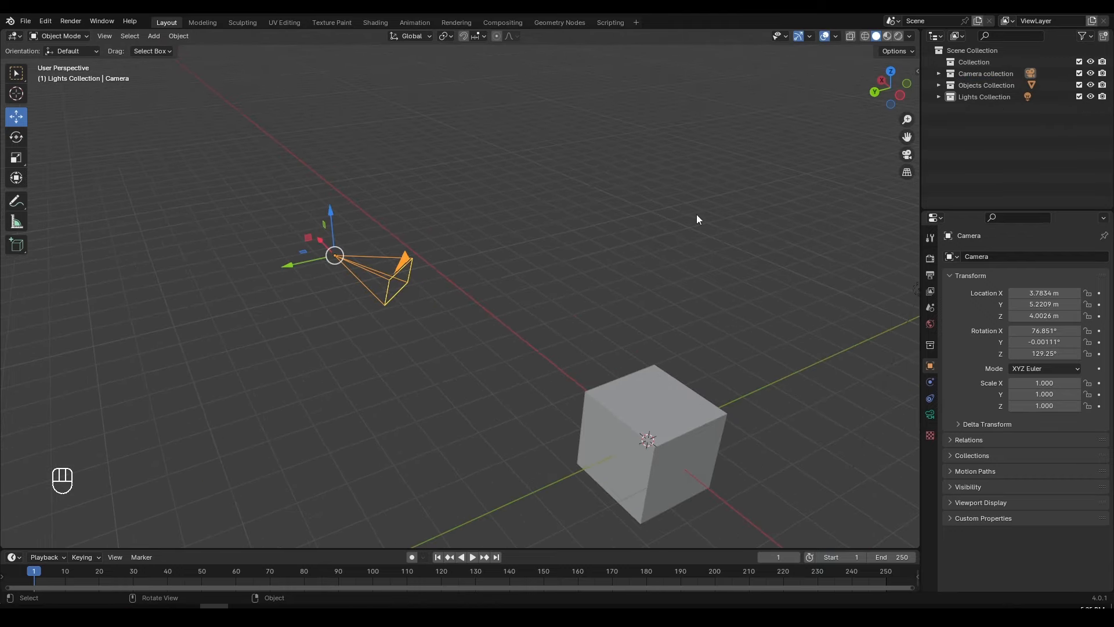
Deselect everything and toggle the camera, objects and lights collections off and on in the view layer.
{"action": "key", "text": "a"}
{"action": "key", "text": "a"}
{"action": "left_click_drag", "start_coordinate": [1079, 74], "coordinate": [1080, 97]}
{"action": "middle_click_drag", "start_coordinate": [627, 332], "coordinate": [626, 179], "text": "shift"}
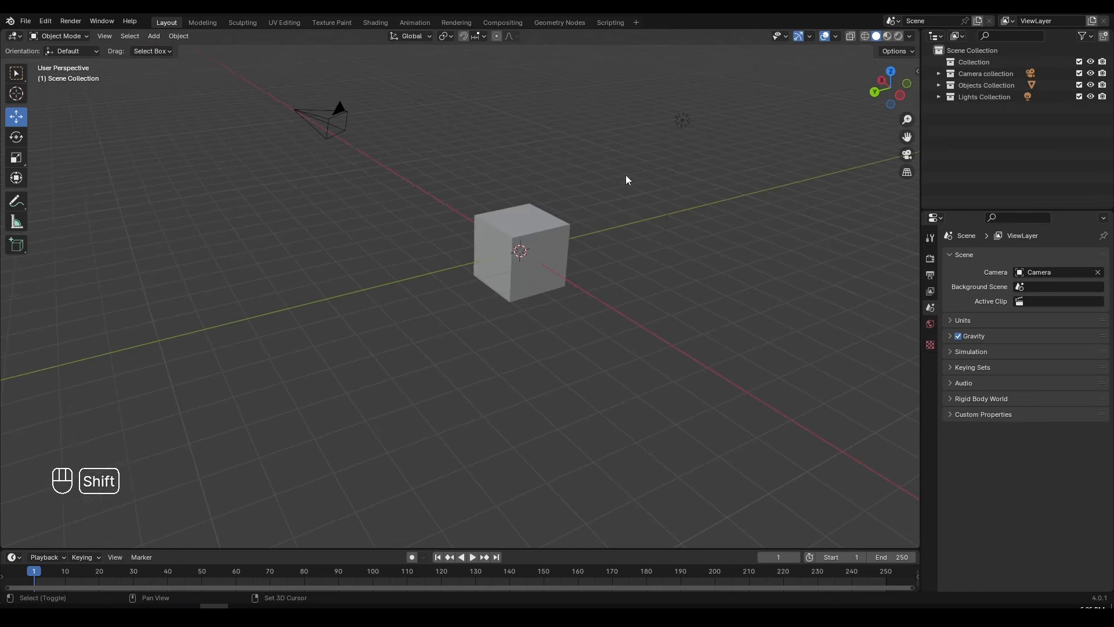
Select the cube, start moving it and cancel the move.
{"action": "scroll", "coordinate": [512, 286], "scroll_direction": "up", "scroll_amount": 3}
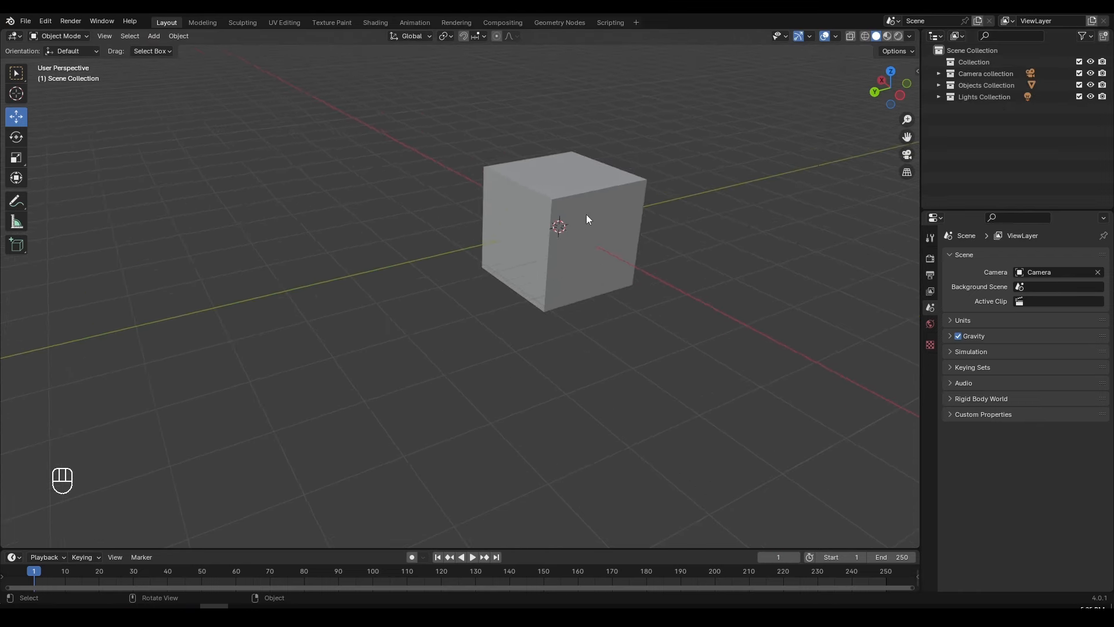
{"action": "left_click", "coordinate": [589, 235]}
{"action": "middle_click_drag", "start_coordinate": [591, 237], "coordinate": [465, 283]}
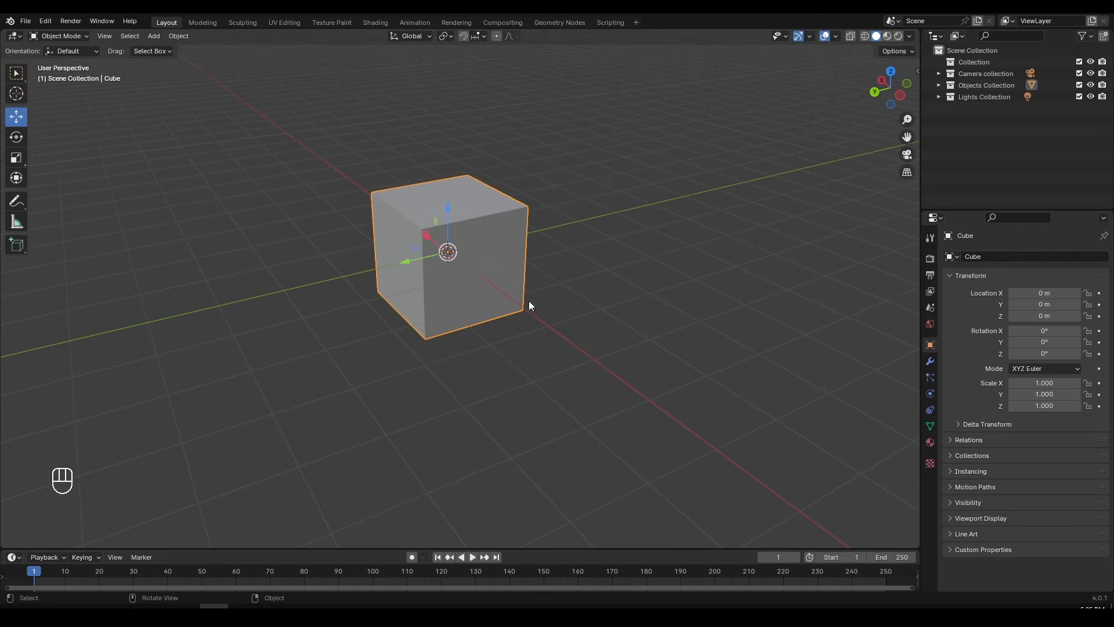
{"action": "key", "text": "g"}
{"action": "right_click", "coordinate": [489, 268]}
Hide the selected cube from the viewport and reveal it again.
{"action": "key", "text": "h"}
{"action": "middle_click_drag", "start_coordinate": [435, 286], "coordinate": [508, 304]}
{"action": "key", "text": "alt"}
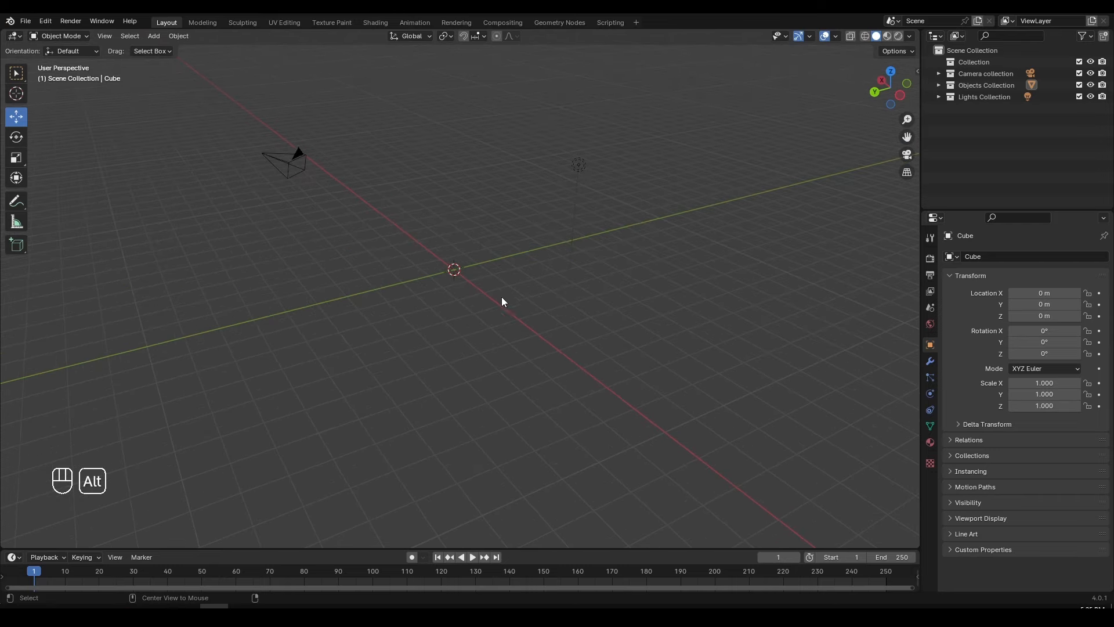
{"action": "key", "text": "alt+h"}
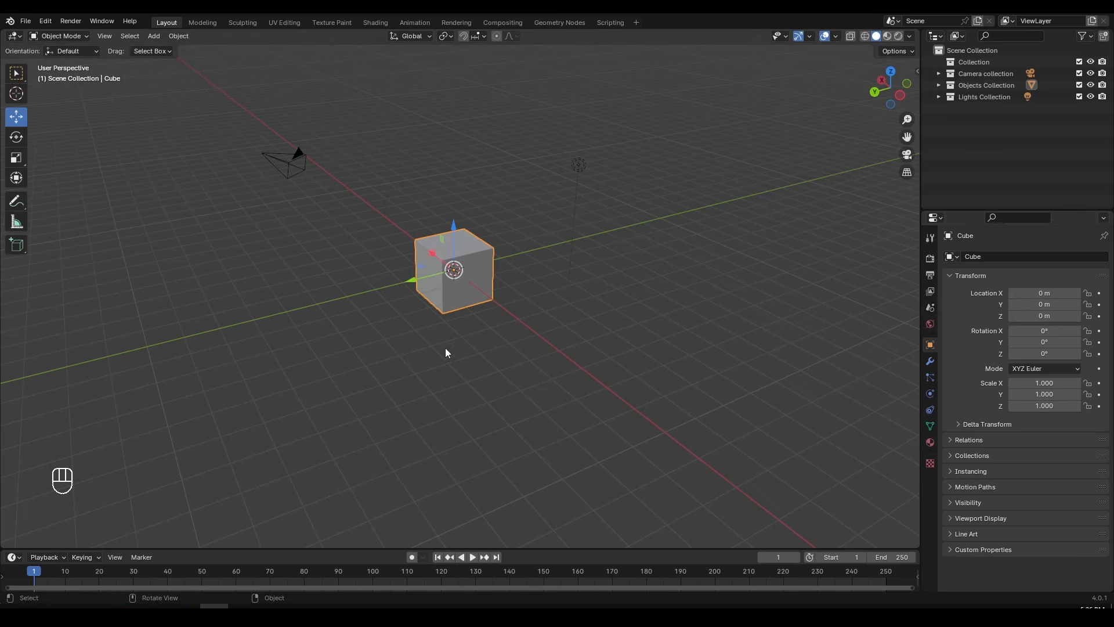
Open the scene's render settings and examine the available render engines.
{"action": "left_click", "coordinate": [930, 258]}
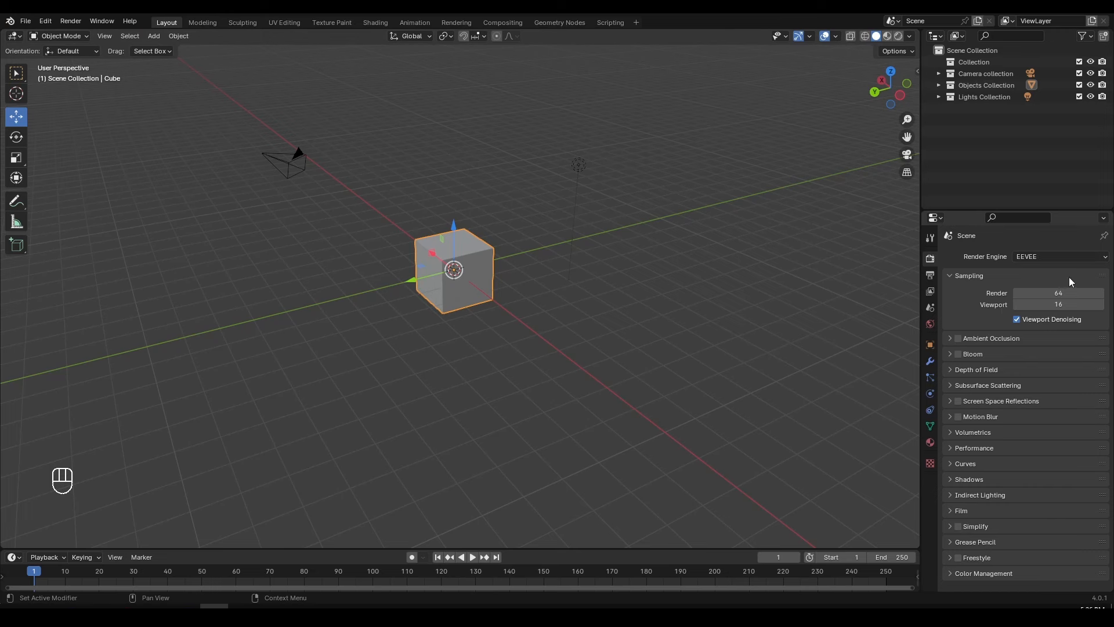
{"action": "left_click", "coordinate": [1046, 259]}
{"action": "scroll", "coordinate": [675, 270], "scroll_direction": "down", "scroll_amount": 1}
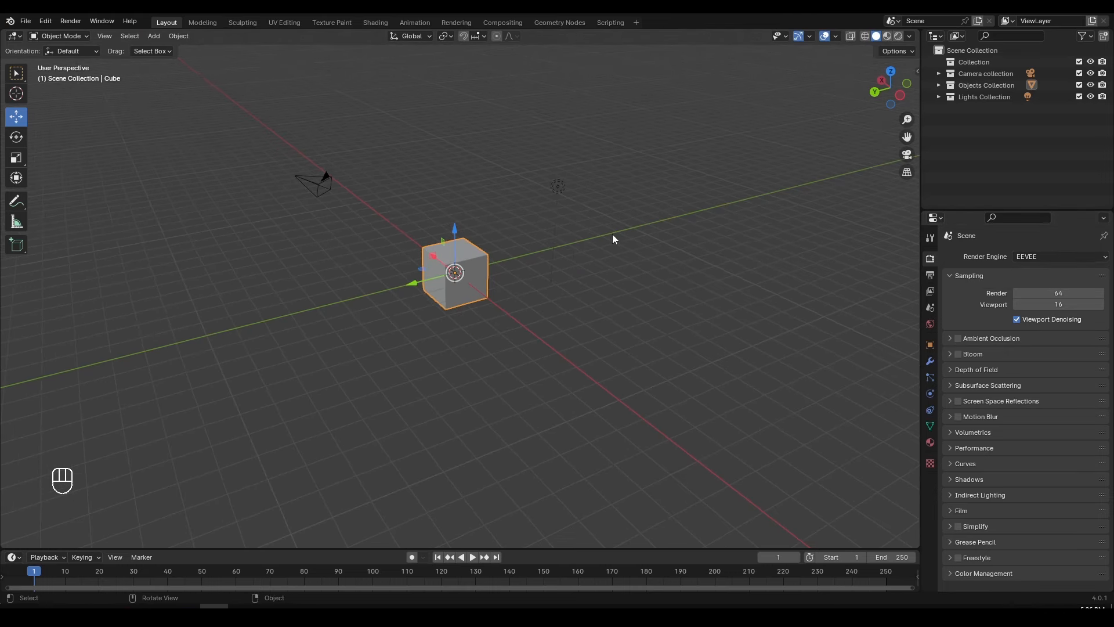
{"action": "scroll", "coordinate": [563, 268], "scroll_direction": "up", "scroll_amount": 2}
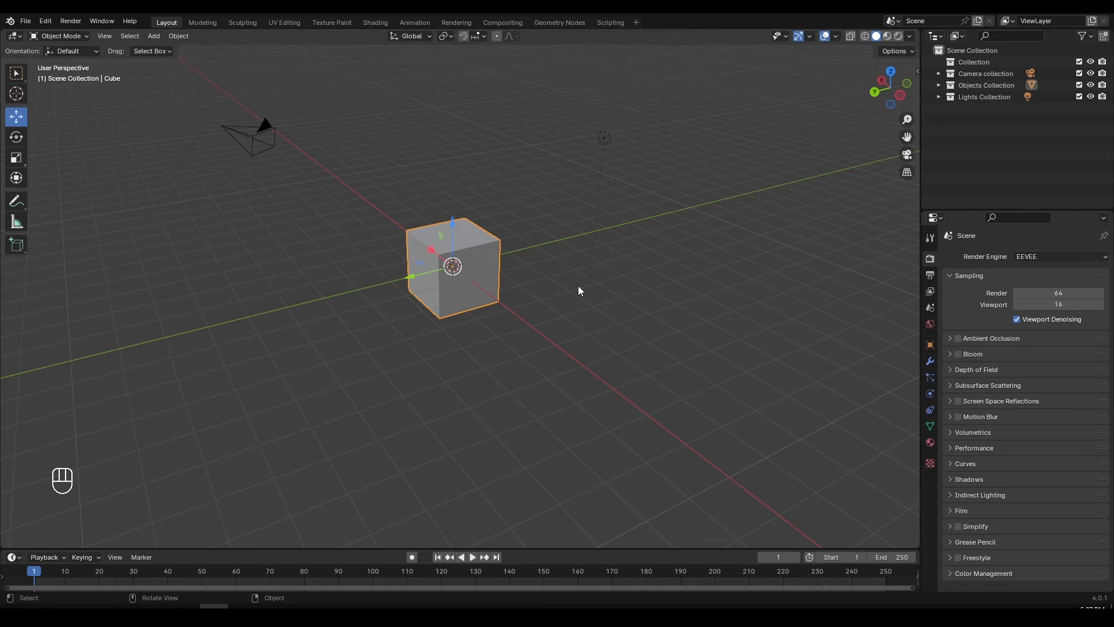
{"action": "scroll", "coordinate": [602, 348], "scroll_direction": "up", "scroll_amount": 2}
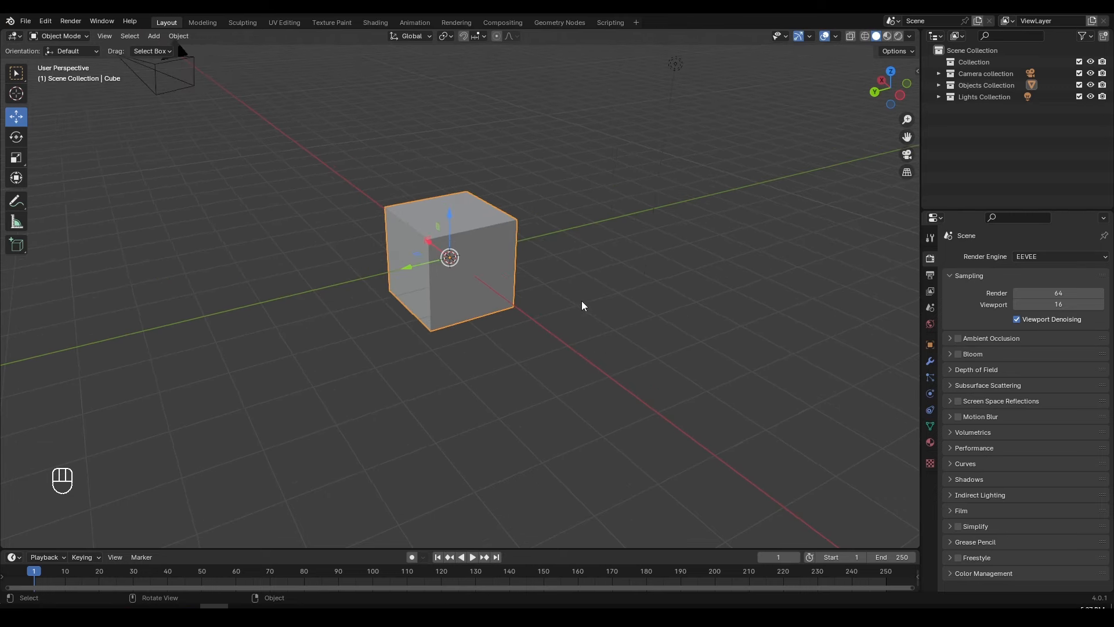
Switch the render engine to Cycles to view its settings, and return it to EEVEE.
{"action": "left_click", "coordinate": [1045, 255]}
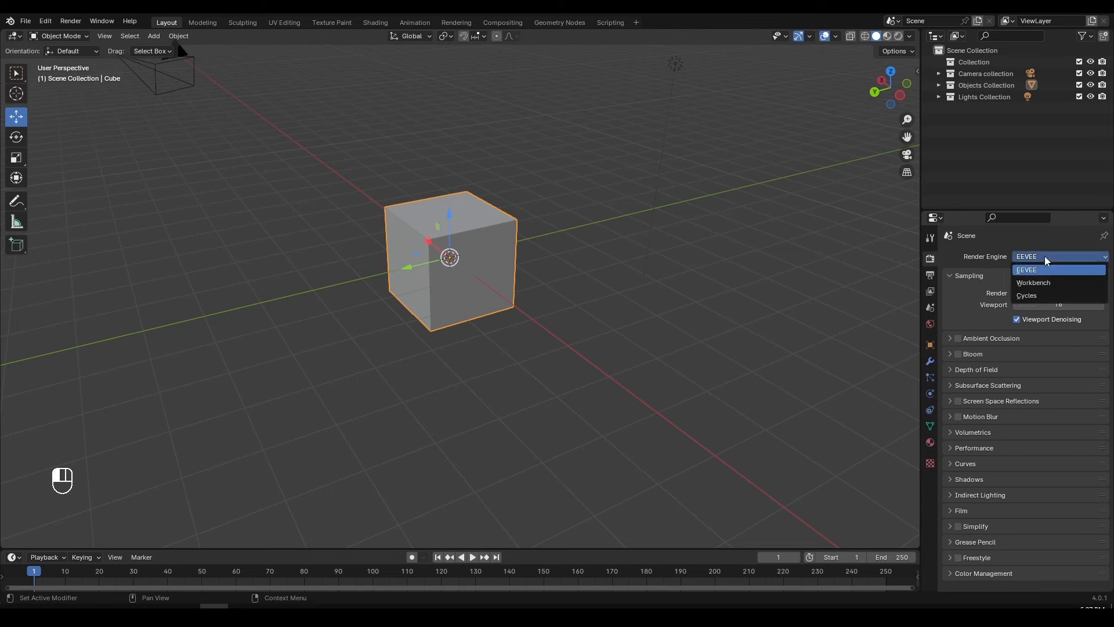
{"action": "left_click", "coordinate": [1047, 295]}
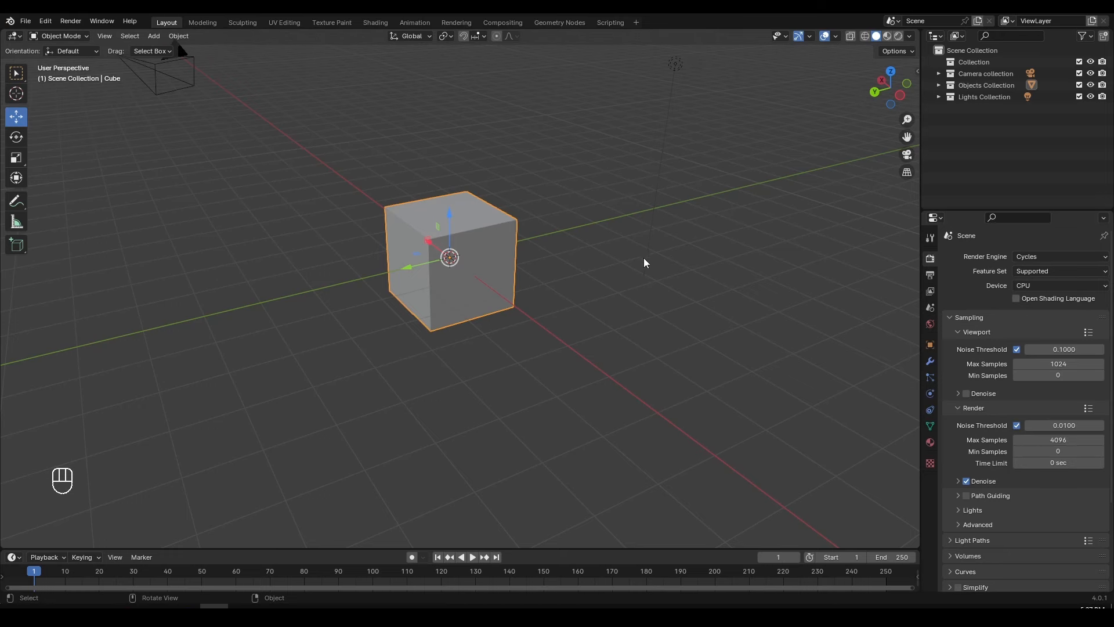
{"action": "middle_click_drag", "start_coordinate": [643, 258], "coordinate": [570, 282]}
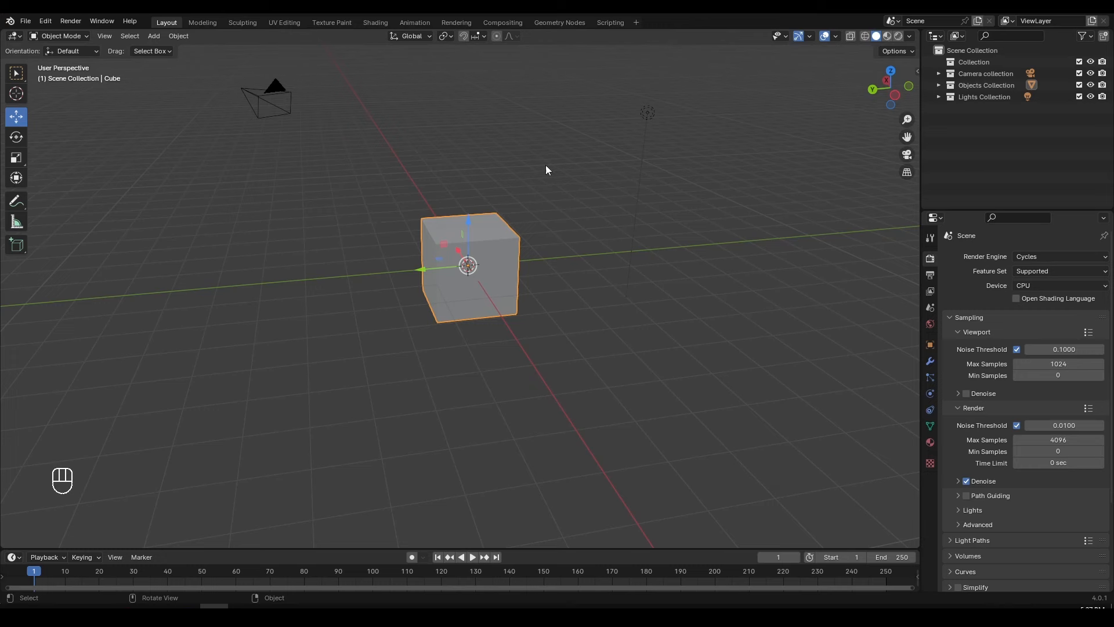
{"action": "left_click", "coordinate": [1051, 256]}
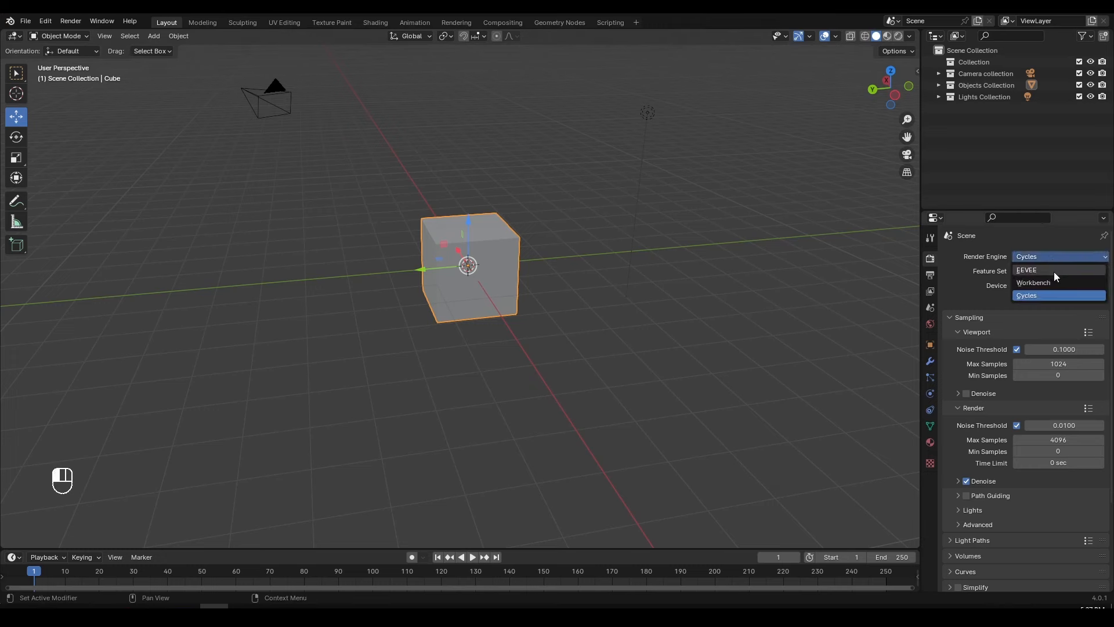
{"action": "left_click", "coordinate": [1053, 271]}
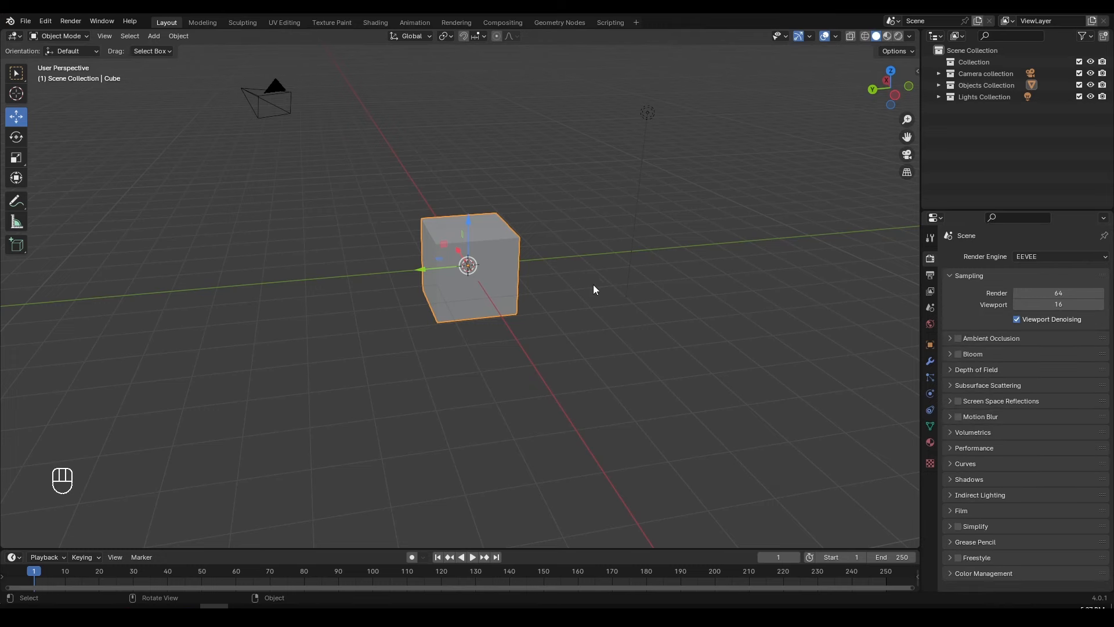
Try Cycles with the device set to GPU Compute, revert the device to CPU and restore the EEVEE engine.
{"action": "left_click", "coordinate": [1030, 257]}
{"action": "left_click", "coordinate": [1043, 296]}
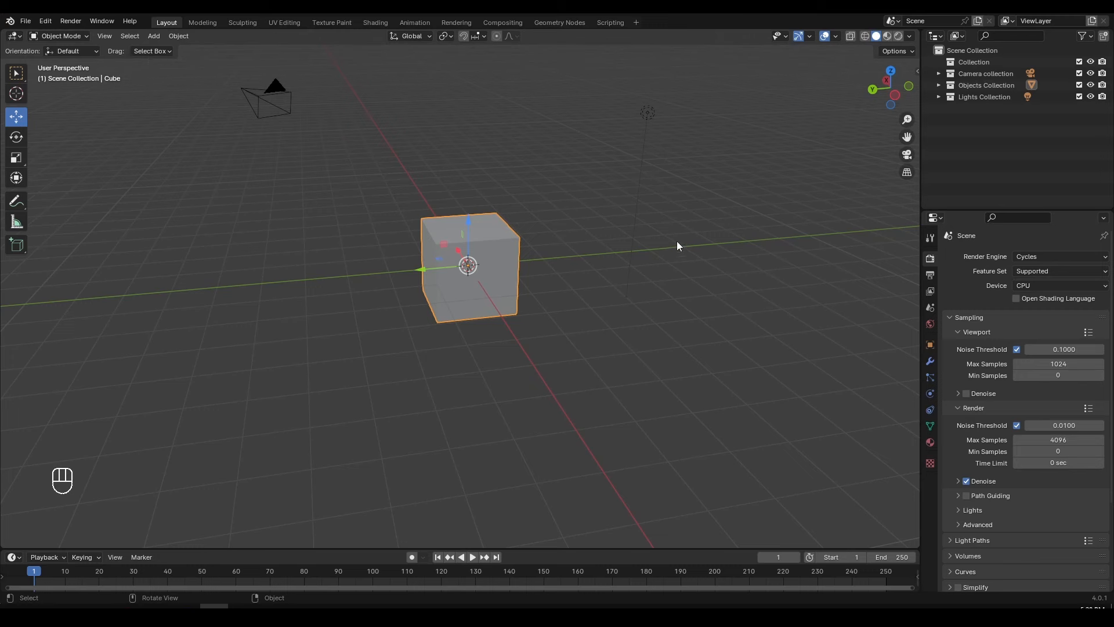
{"action": "left_click", "coordinate": [1041, 287]}
{"action": "left_click", "coordinate": [1046, 315]}
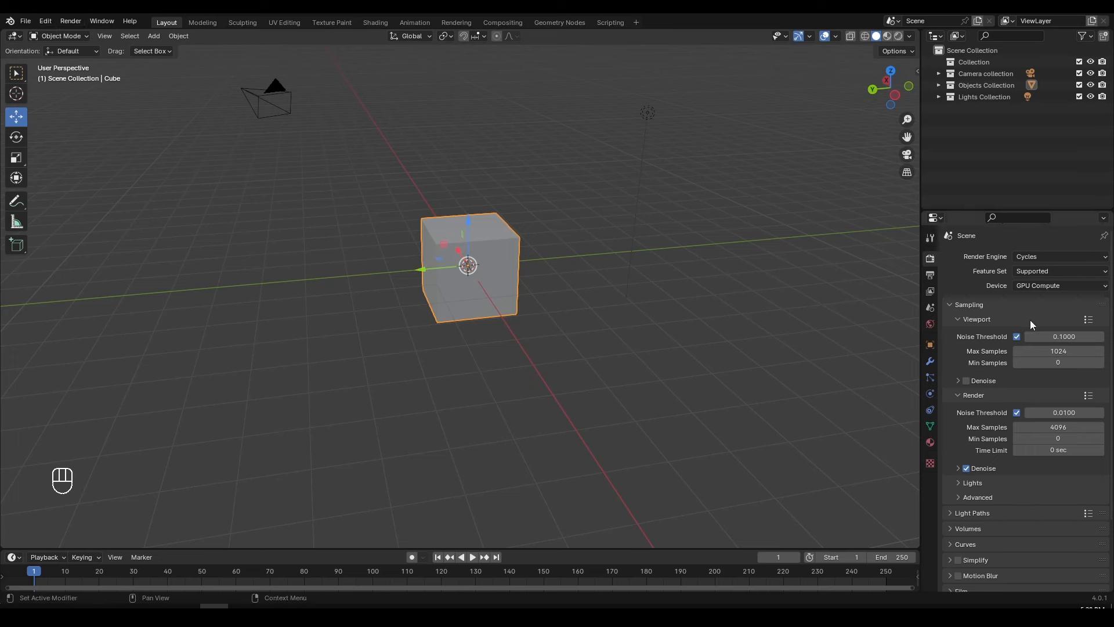
{"action": "left_click", "coordinate": [1036, 284]}
{"action": "left_click", "coordinate": [1039, 297]}
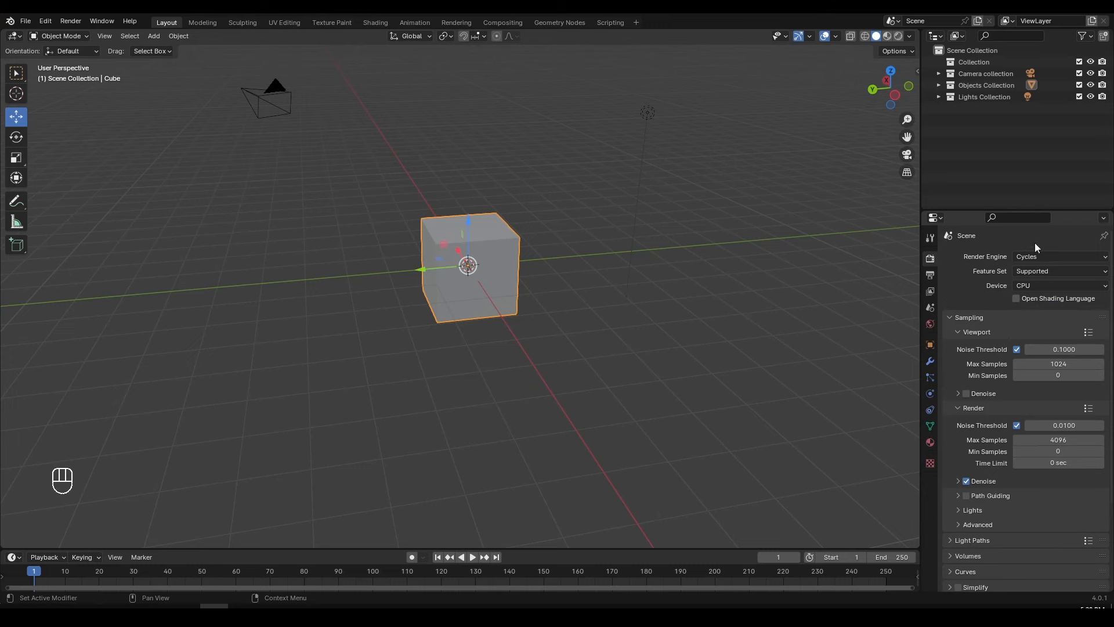
{"action": "left_click", "coordinate": [1024, 254]}
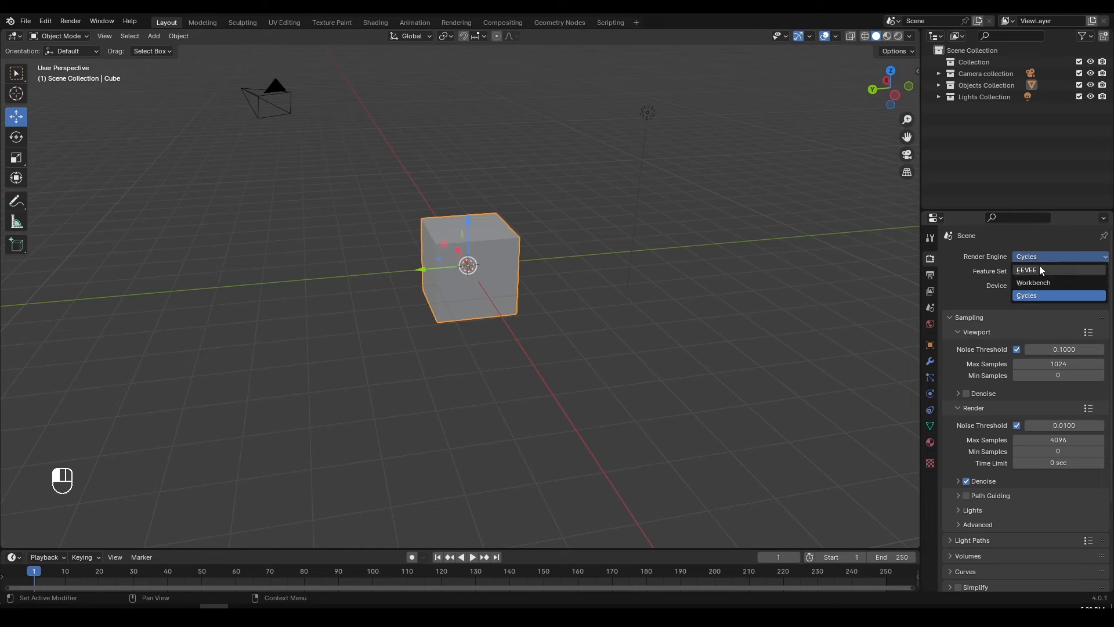
{"action": "left_click", "coordinate": [1039, 270]}
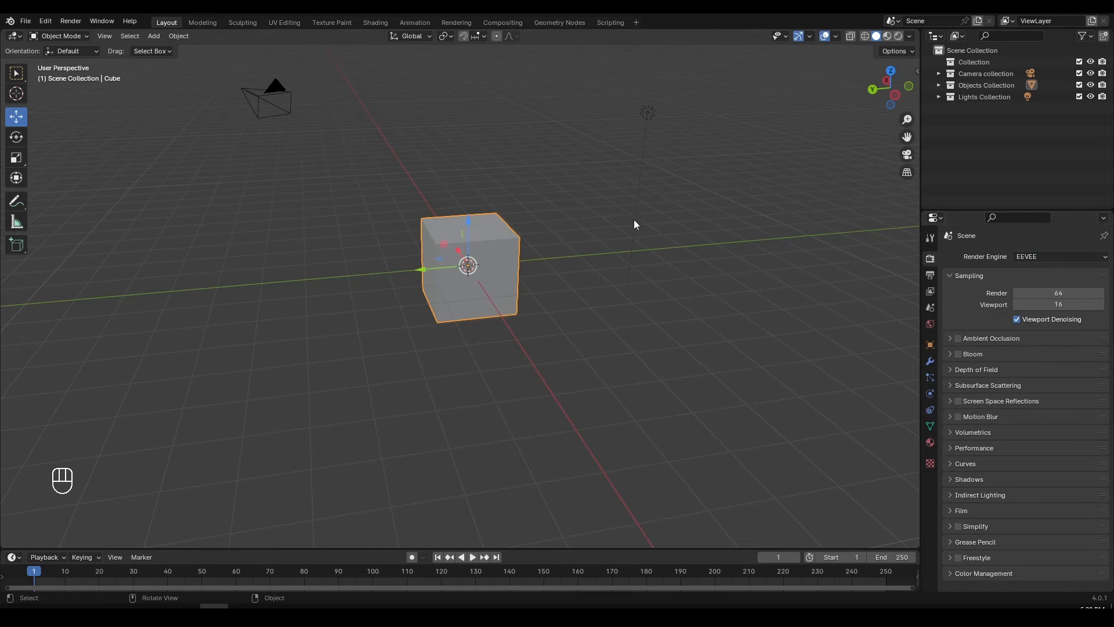
Set the render engine to Cycles with GPU Compute as the device.
{"action": "left_click", "coordinate": [1036, 259]}
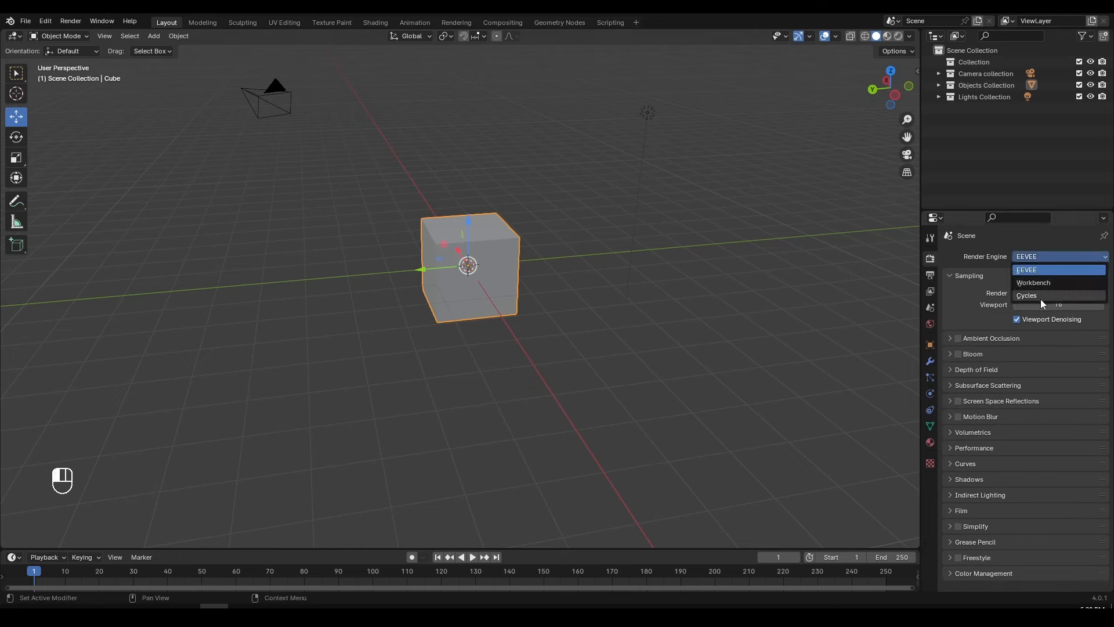
{"action": "left_click", "coordinate": [1039, 296]}
{"action": "left_click", "coordinate": [1038, 286]}
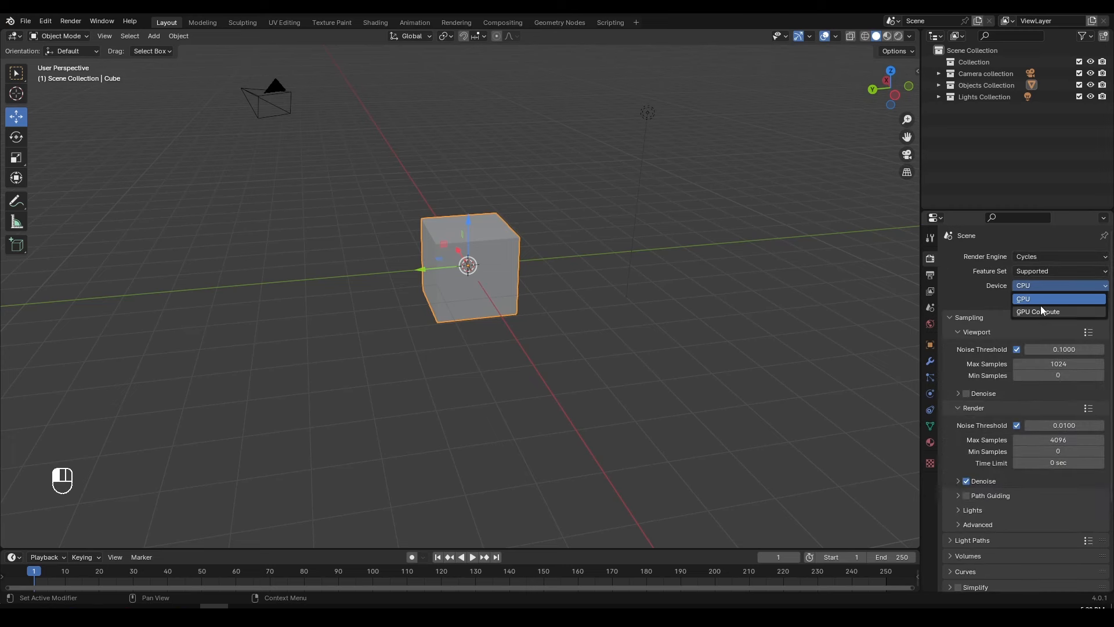
{"action": "left_click", "coordinate": [1040, 305]}
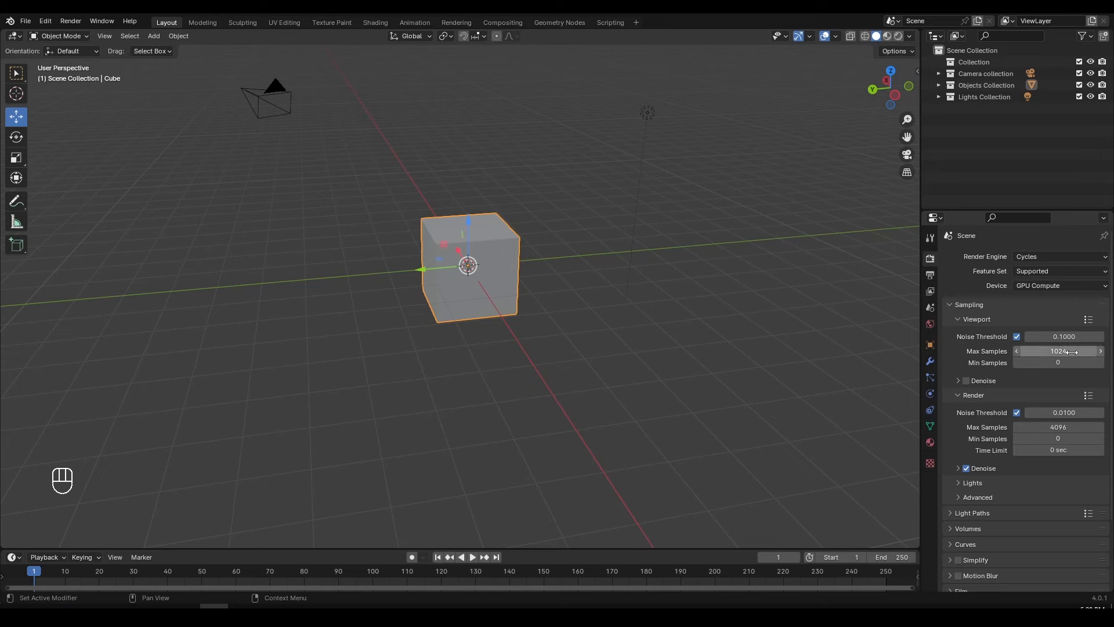
Set the viewport sampling's maximum samples to 4.
{"action": "left_click", "coordinate": [1071, 352]}
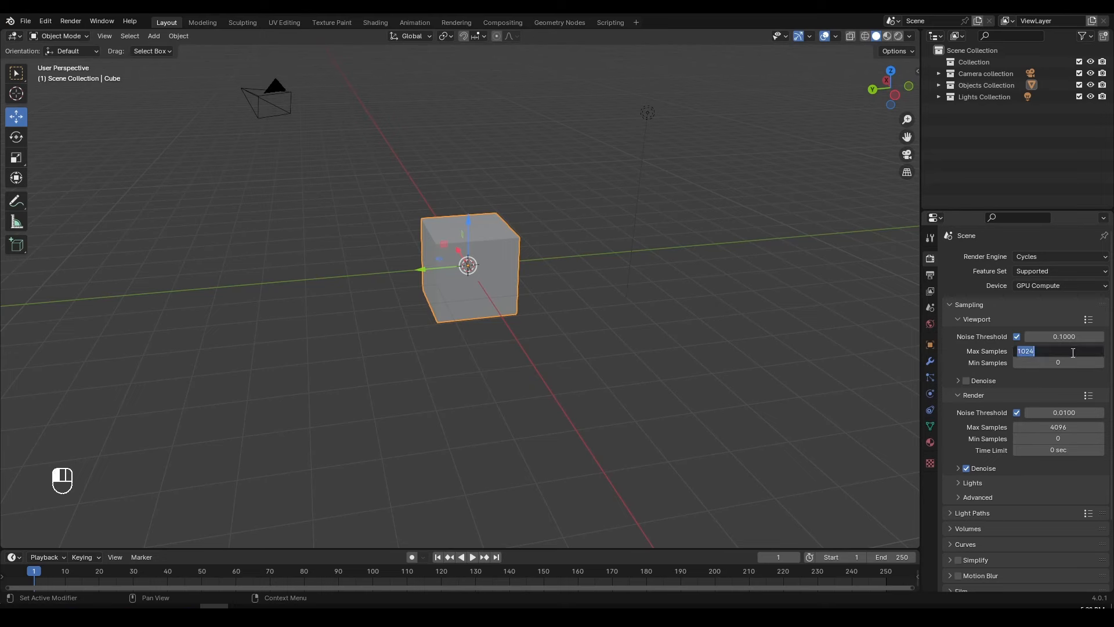
{"action": "type", "text": "4"}
{"action": "double_click", "coordinate": [1052, 352]}
{"action": "key", "text": "Return"}
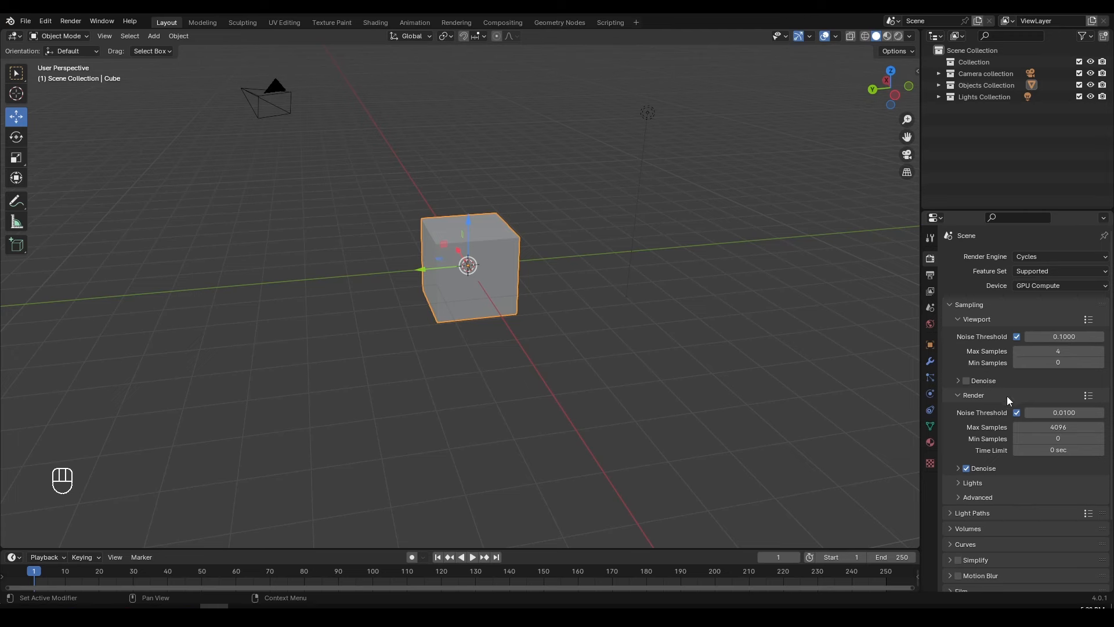
Set the final render's maximum samples to 20.
{"action": "left_click", "coordinate": [1077, 430]}
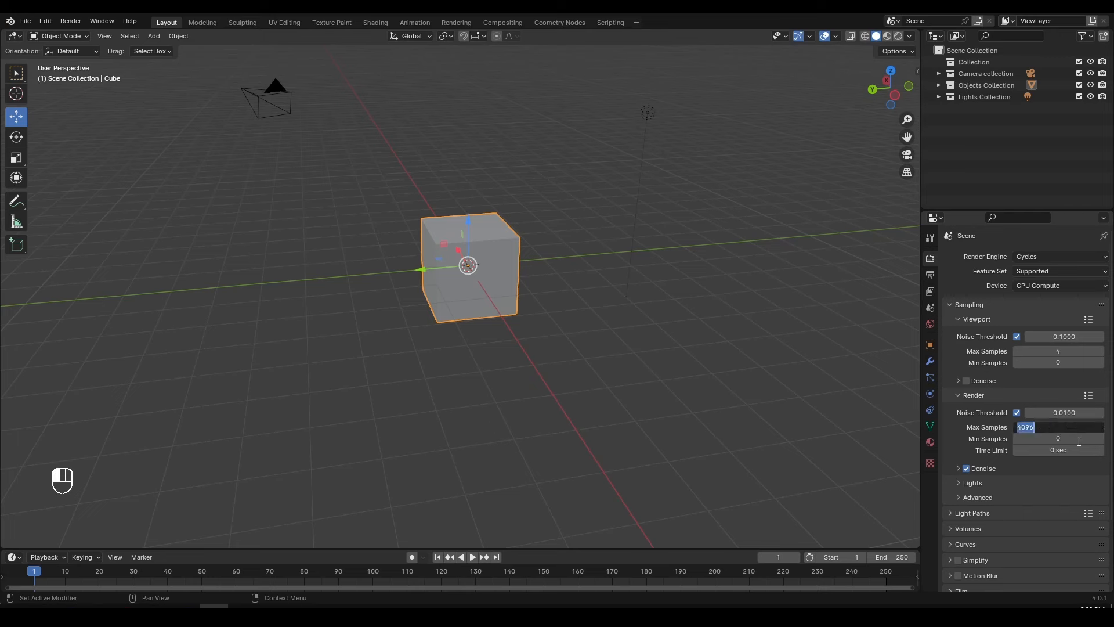
{"action": "type", "text": "20"}
{"action": "key", "text": "Return"}
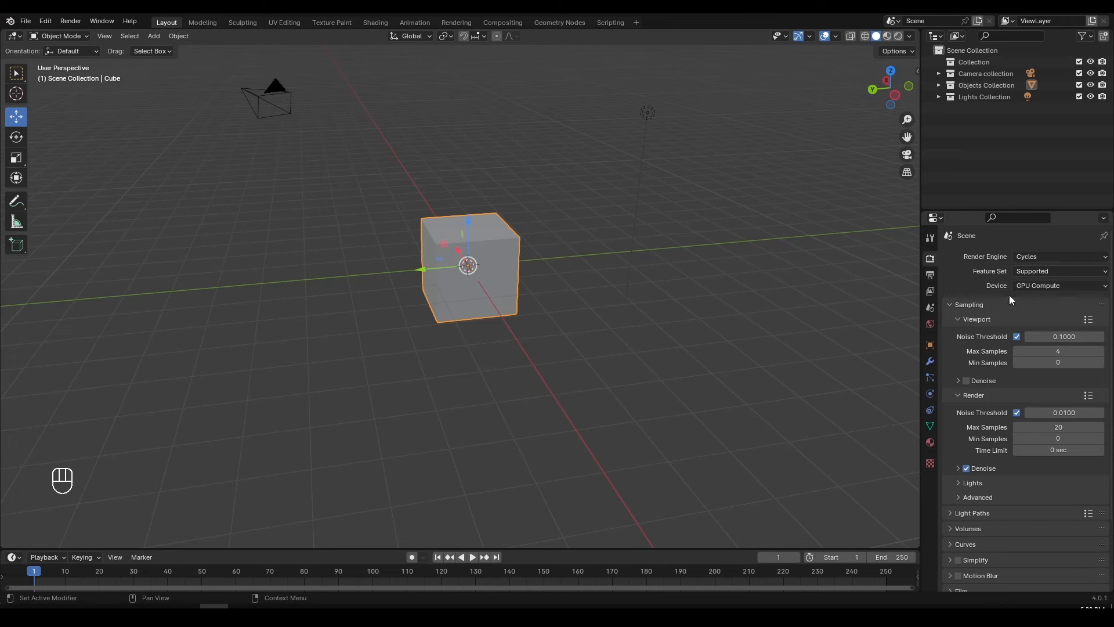
Expand the Light Paths render settings to examine the maximum bounces.
{"action": "scroll", "coordinate": [986, 410], "scroll_direction": "down", "scroll_amount": 1}
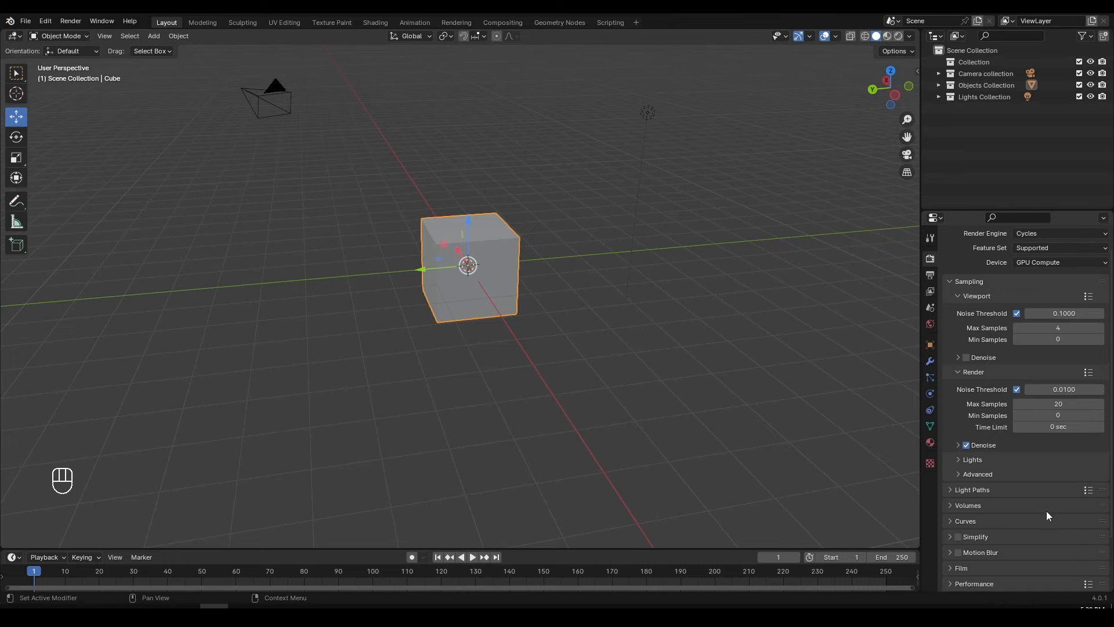
{"action": "scroll", "coordinate": [1046, 510], "scroll_direction": "down", "scroll_amount": 2}
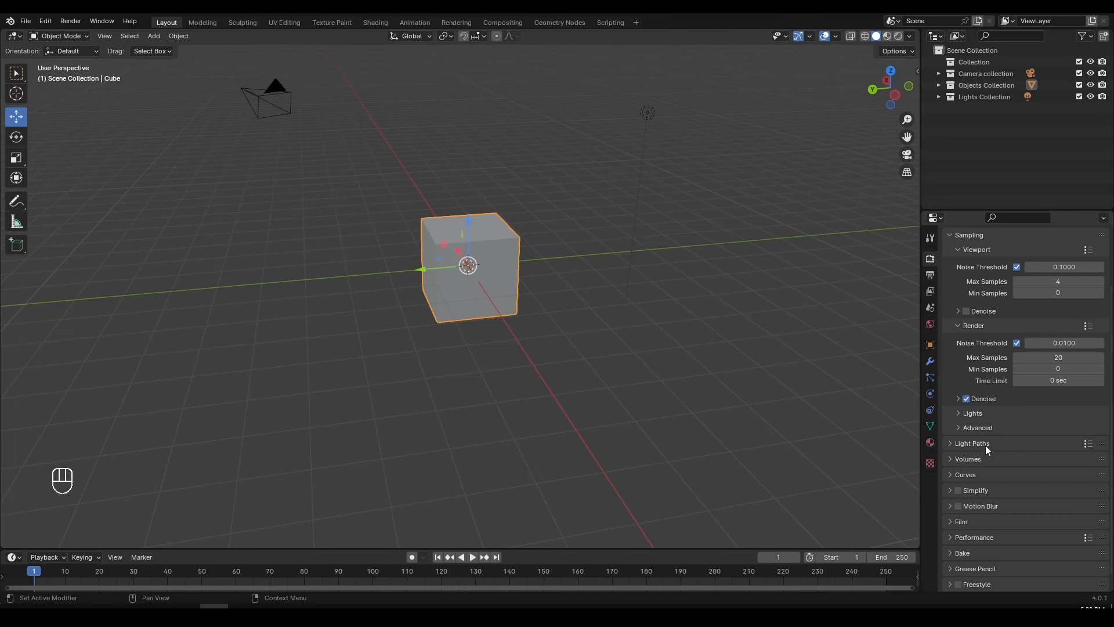
{"action": "left_click", "coordinate": [985, 444]}
{"action": "scroll", "coordinate": [1005, 451], "scroll_direction": "up", "scroll_amount": 2}
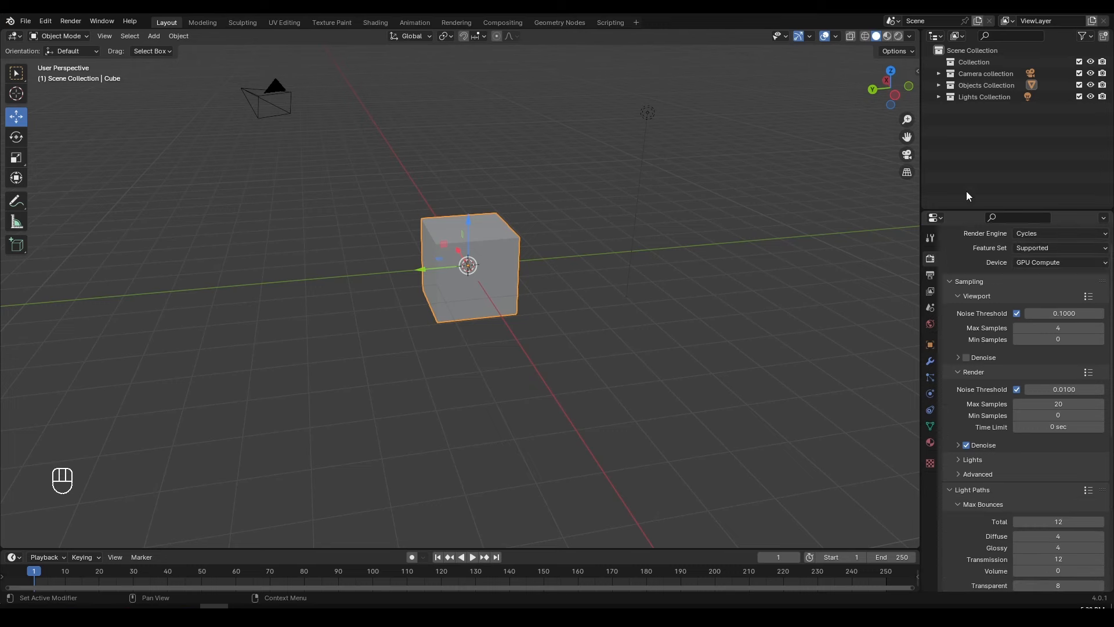
{"action": "scroll", "coordinate": [957, 289], "scroll_direction": "up", "scroll_amount": 1}
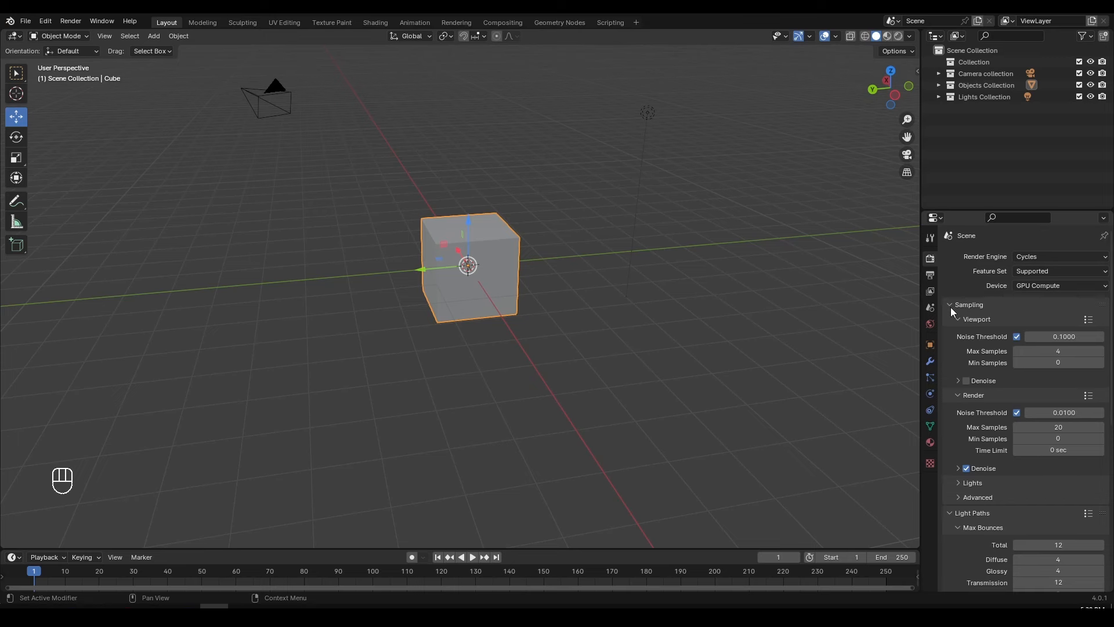
Collapse the Sampling settings, review the caustics options and collapse the Light Paths settings.
{"action": "left_click", "coordinate": [951, 308]}
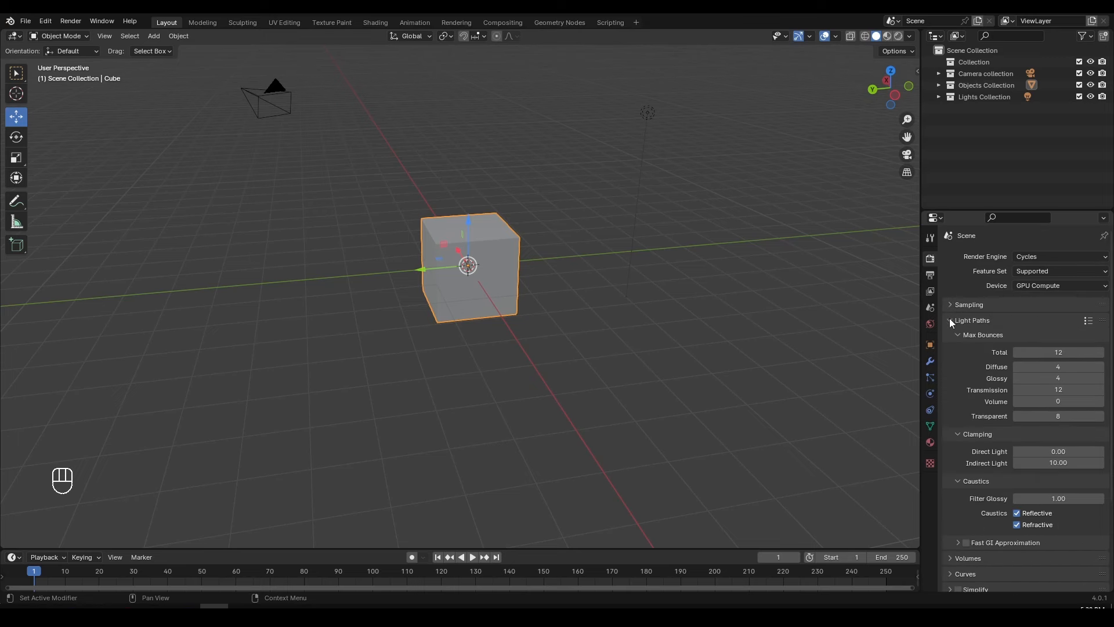
{"action": "left_click", "coordinate": [949, 319]}
{"action": "left_click", "coordinate": [952, 320]}
{"action": "left_click", "coordinate": [1031, 517]}
{"action": "left_click", "coordinate": [960, 323]}
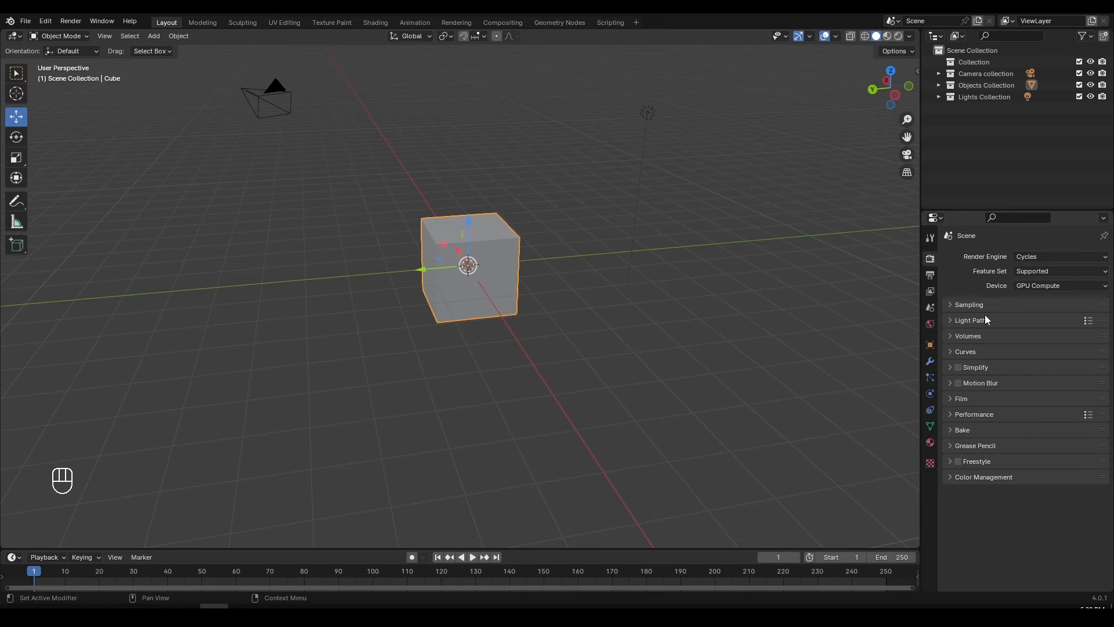
Open the scene's output settings to examine the resolution, frame rate, frame range and file format.
{"action": "left_click", "coordinate": [931, 274]}
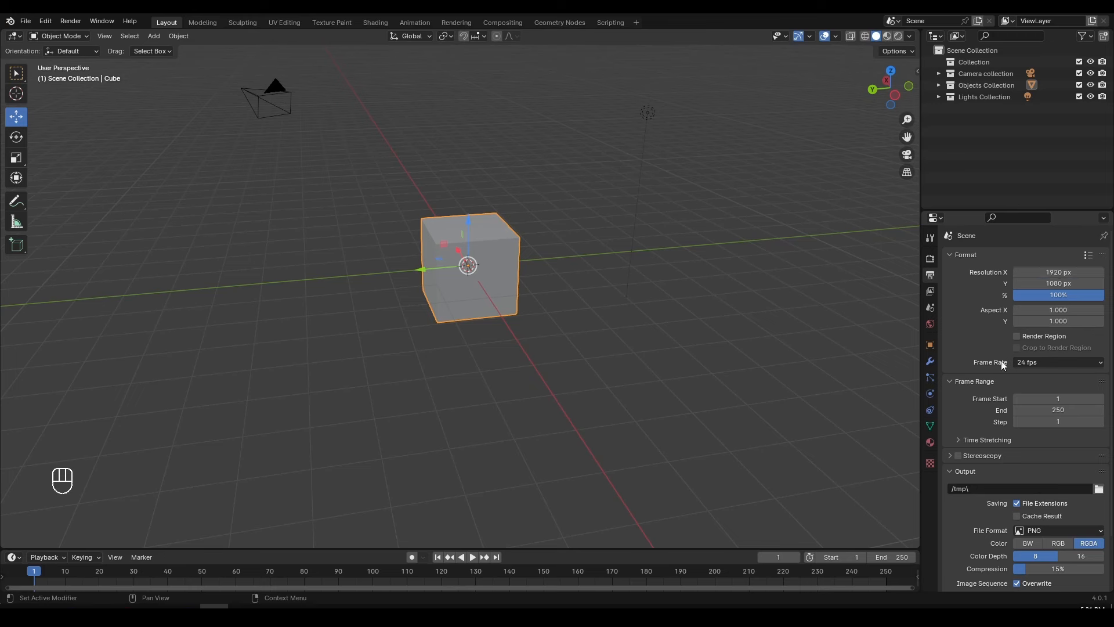
Set the output frame rate to 30 fps.
{"action": "left_click", "coordinate": [1045, 364]}
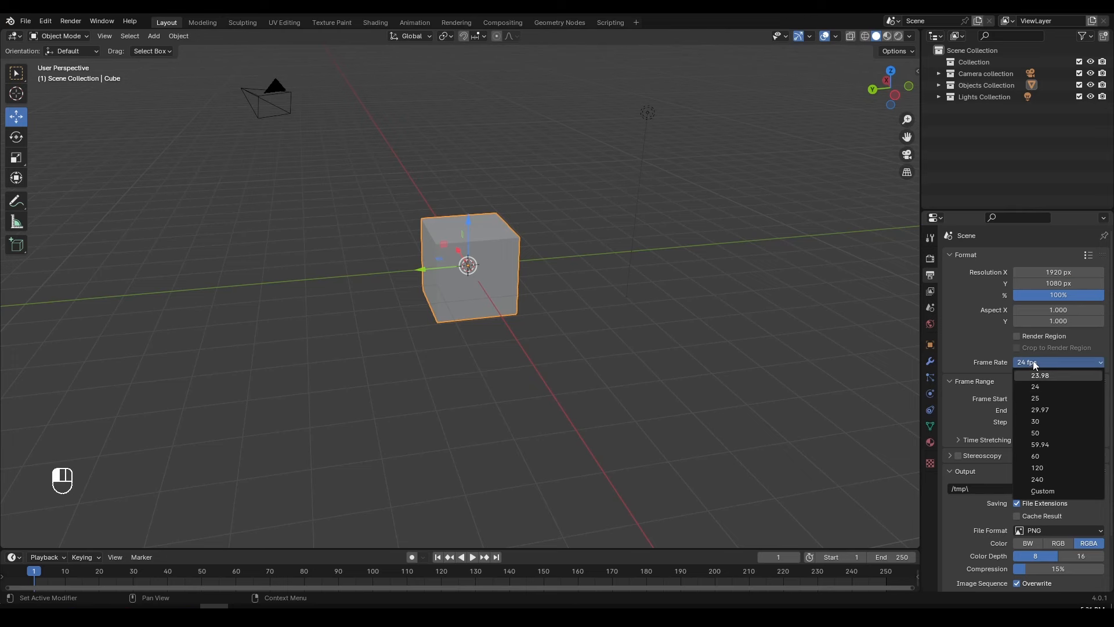
{"action": "left_click", "coordinate": [1039, 420]}
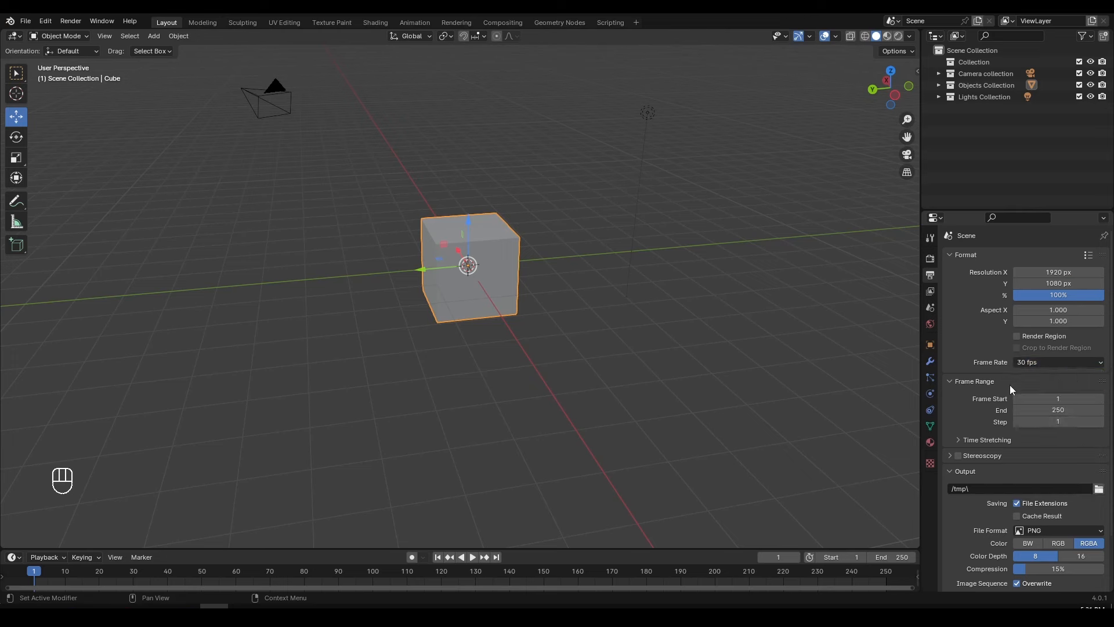
{"action": "left_click", "coordinate": [1021, 363]}
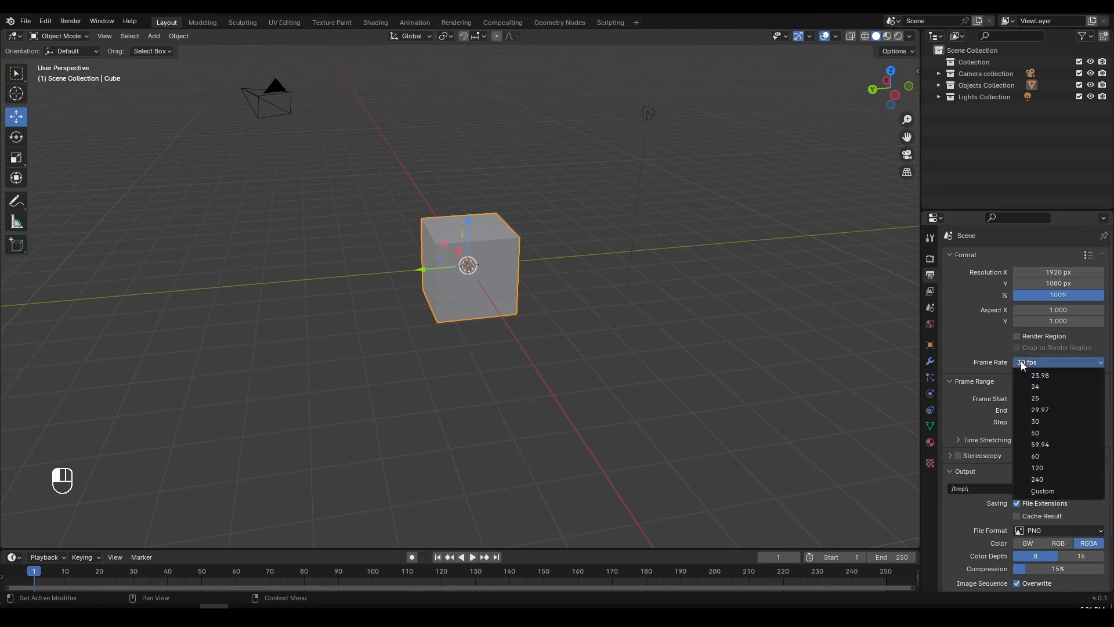
{"action": "left_click", "coordinate": [1021, 362]}
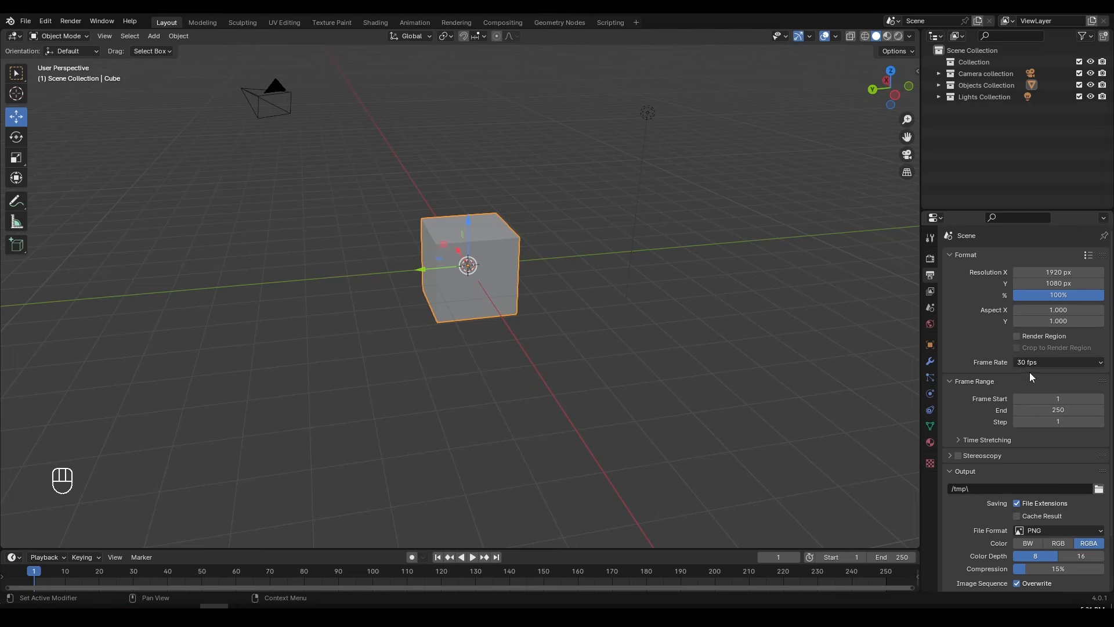
{"action": "left_click", "coordinate": [1054, 363]}
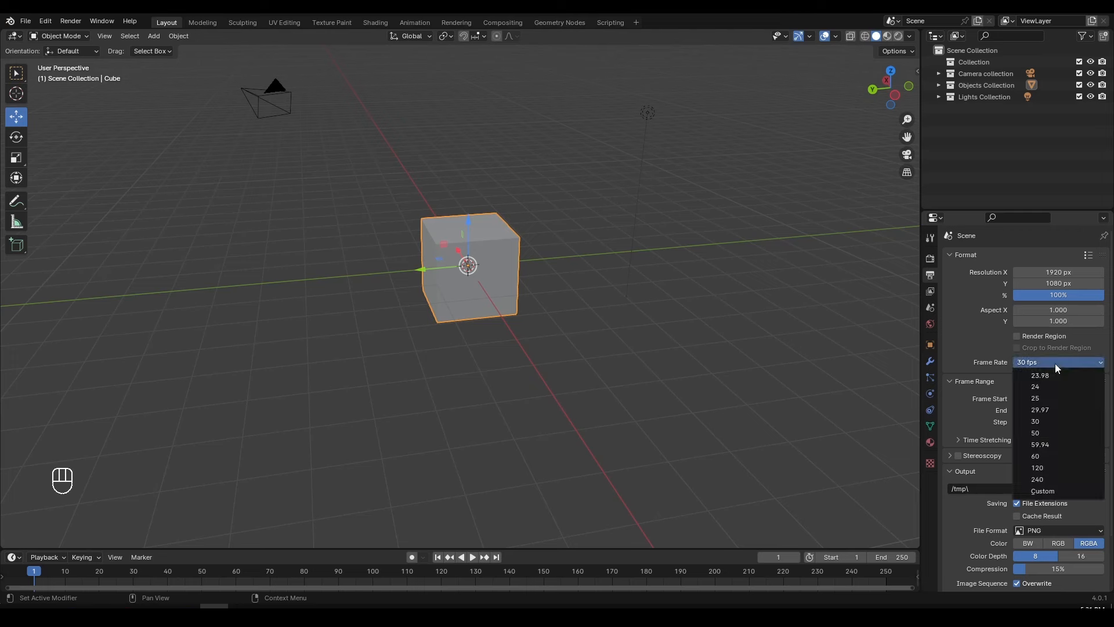
{"action": "left_click", "coordinate": [1052, 416]}
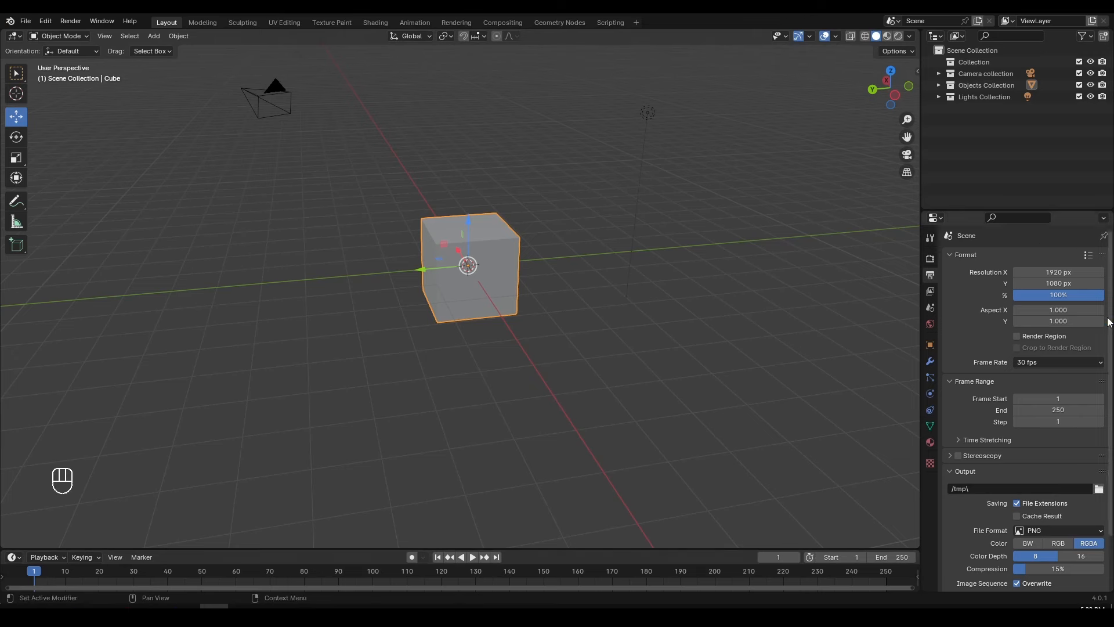
{"action": "left_click", "coordinate": [1037, 361]}
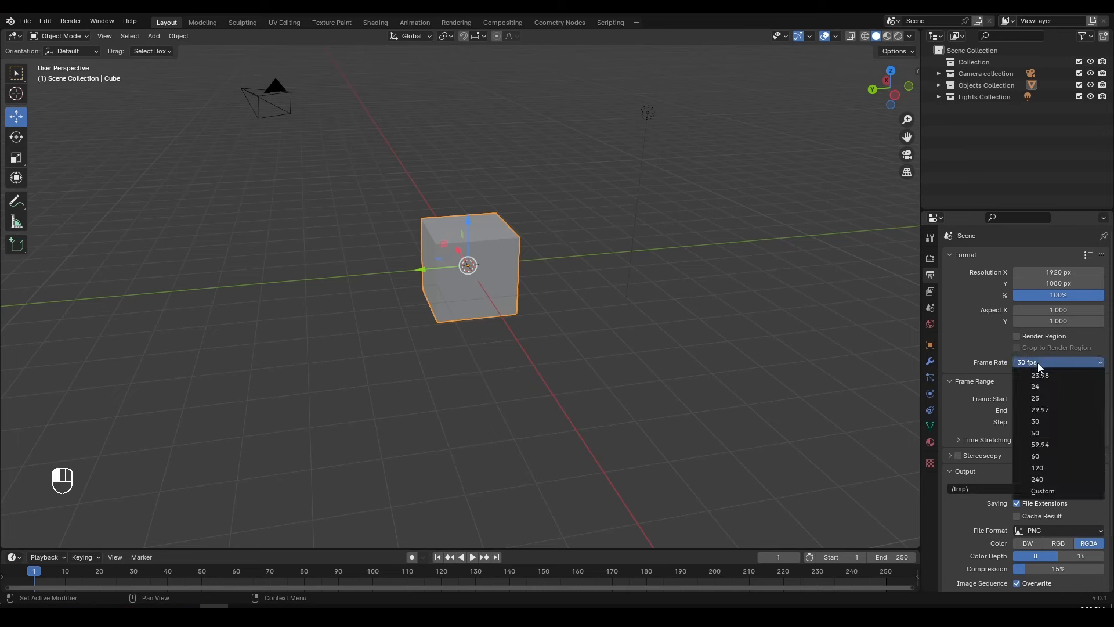
{"action": "left_click", "coordinate": [1047, 419]}
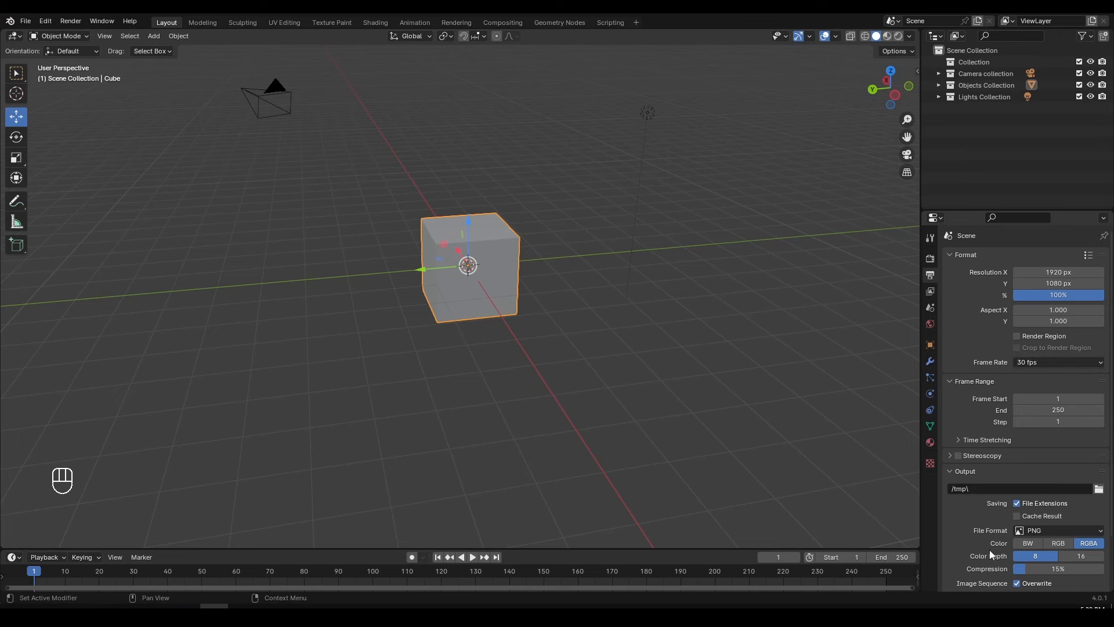
Examine the view layer passes, the world surface settings and the cube's material properties.
{"action": "left_click", "coordinate": [929, 294]}
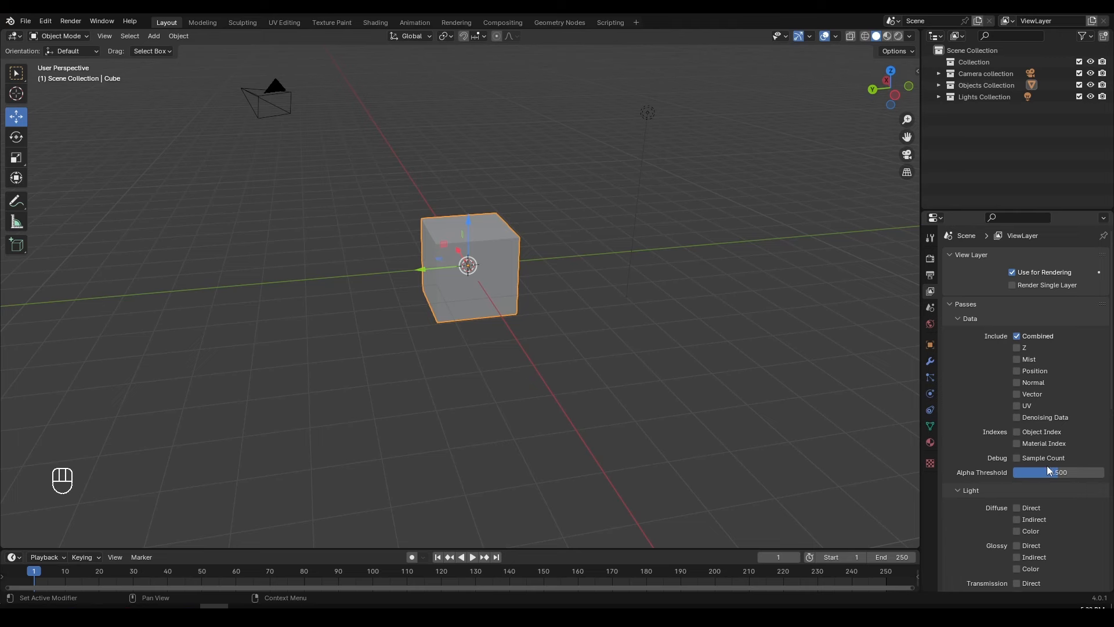
{"action": "left_click", "coordinate": [930, 328]}
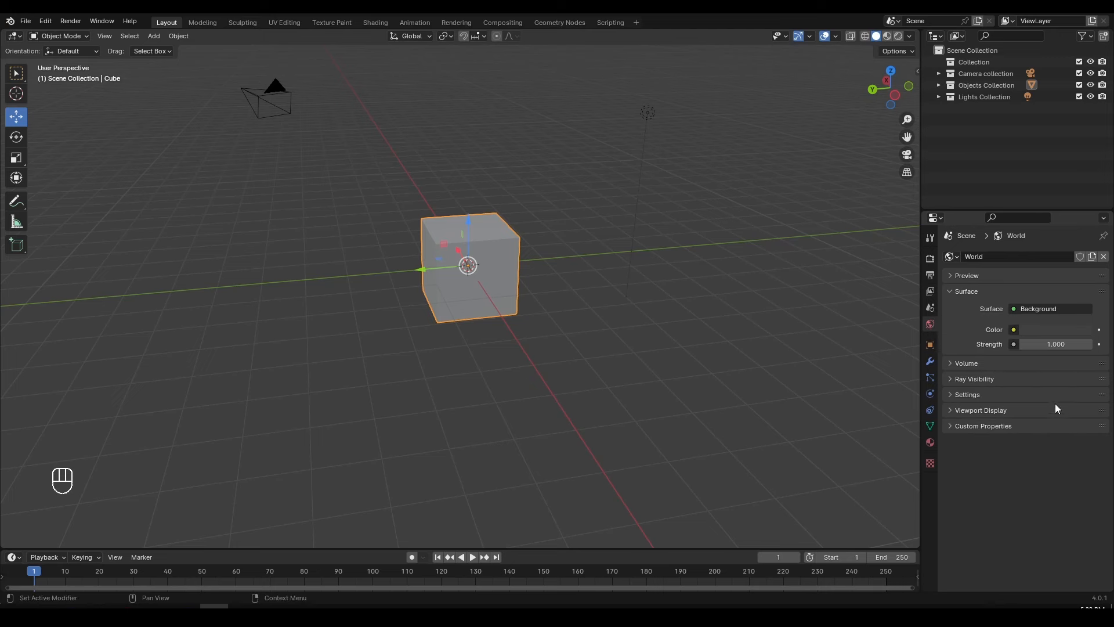
{"action": "left_click", "coordinate": [930, 442]}
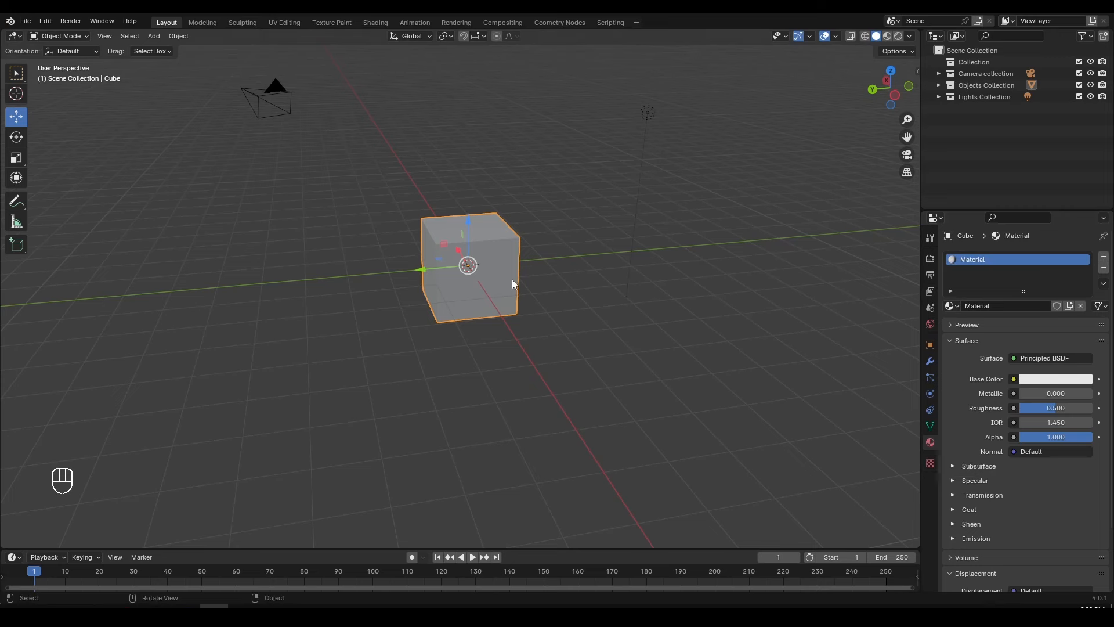
Select the point light to examine its light properties, and reselect the cube to return to its material.
{"action": "left_click", "coordinate": [642, 298]}
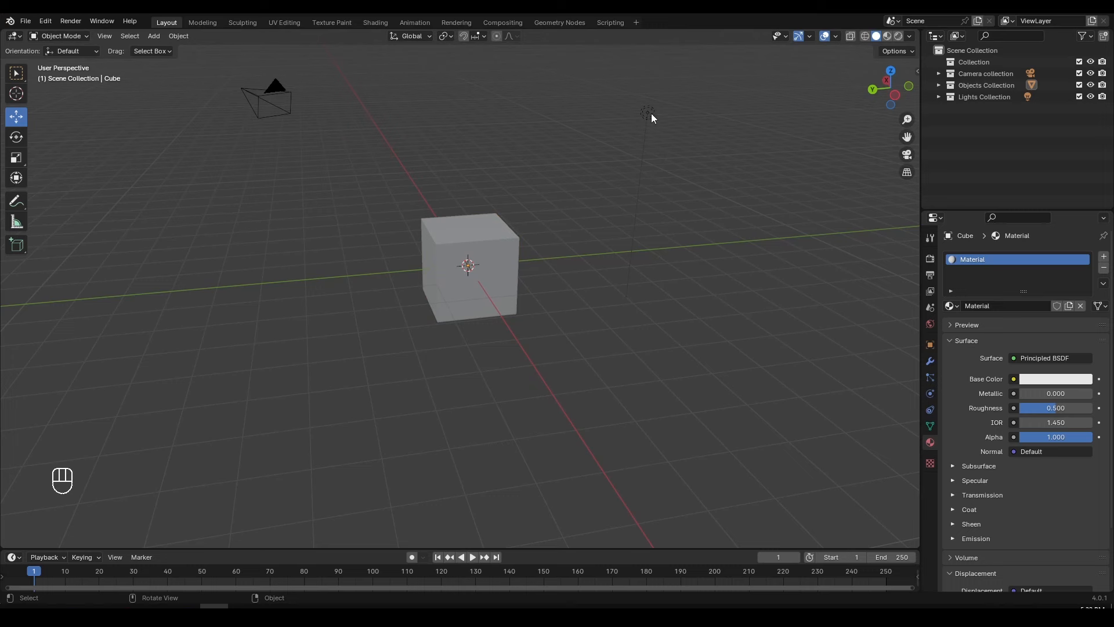
{"action": "left_click", "coordinate": [648, 114]}
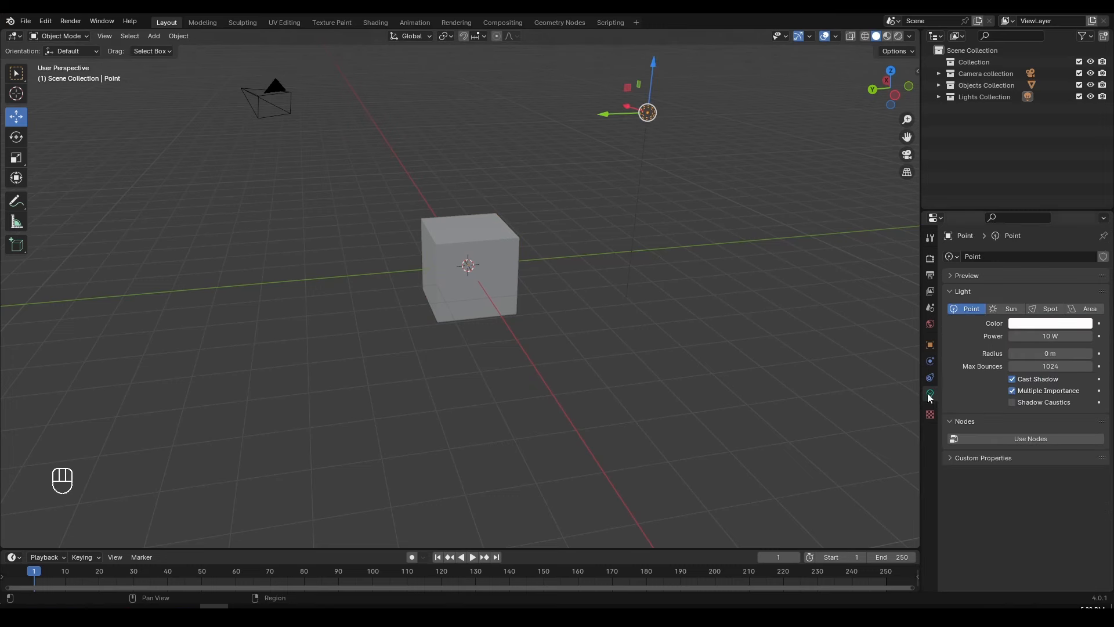
{"action": "left_click", "coordinate": [498, 249]}
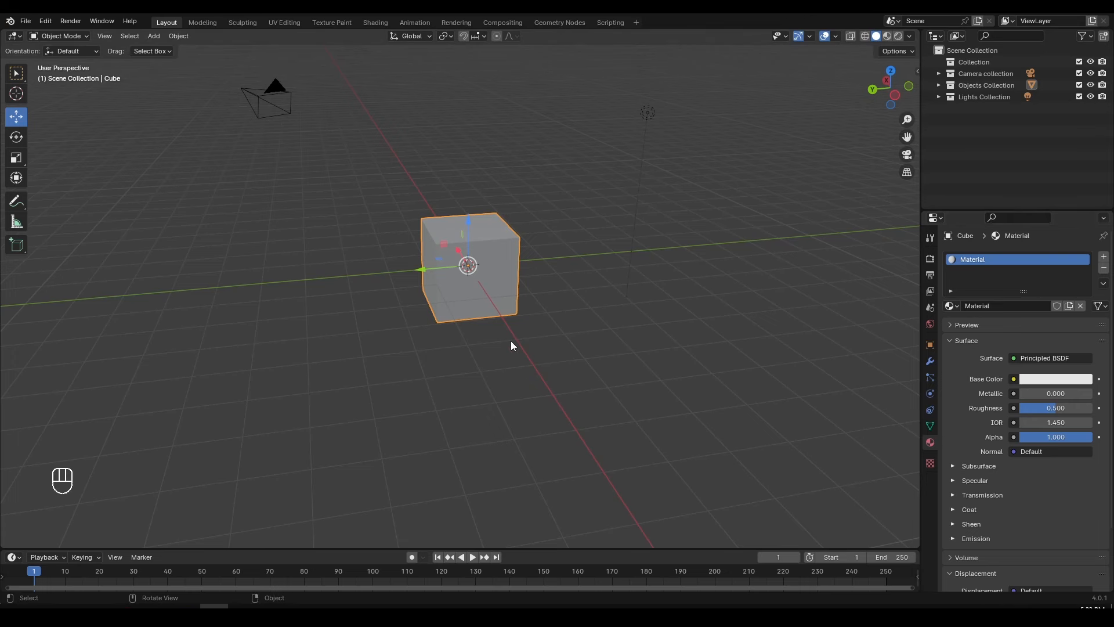
{"action": "scroll", "coordinate": [529, 186], "scroll_direction": "down", "scroll_amount": 2}
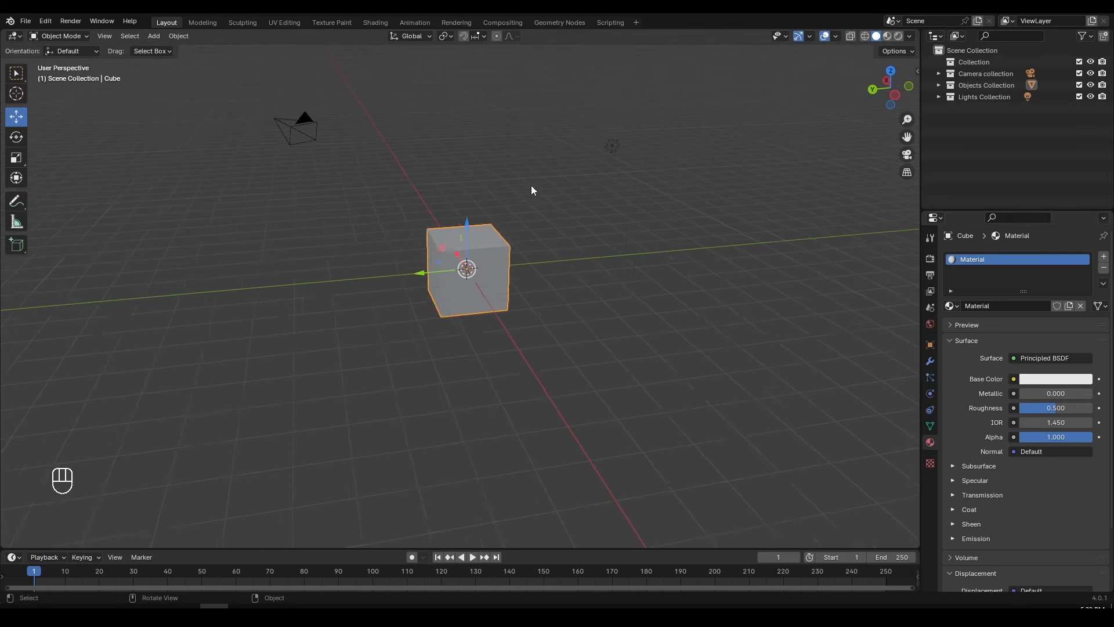
{"action": "scroll", "coordinate": [554, 230], "scroll_direction": "up", "scroll_amount": 2}
{"action": "mouse_move", "coordinate": [614, 246]}
{"action": "middle_mouse_down"}
{"action": "mouse_move", "coordinate": [586, 267]}
{"action": "mouse_move", "coordinate": [328, 234]}
{"action": "mouse_move", "coordinate": [659, 266]}
{"action": "mouse_move", "coordinate": [550, 233]}
{"action": "mouse_move", "coordinate": [619, 246]}
{"action": "middle_mouse_up"}
{"action": "key", "text": "g"}
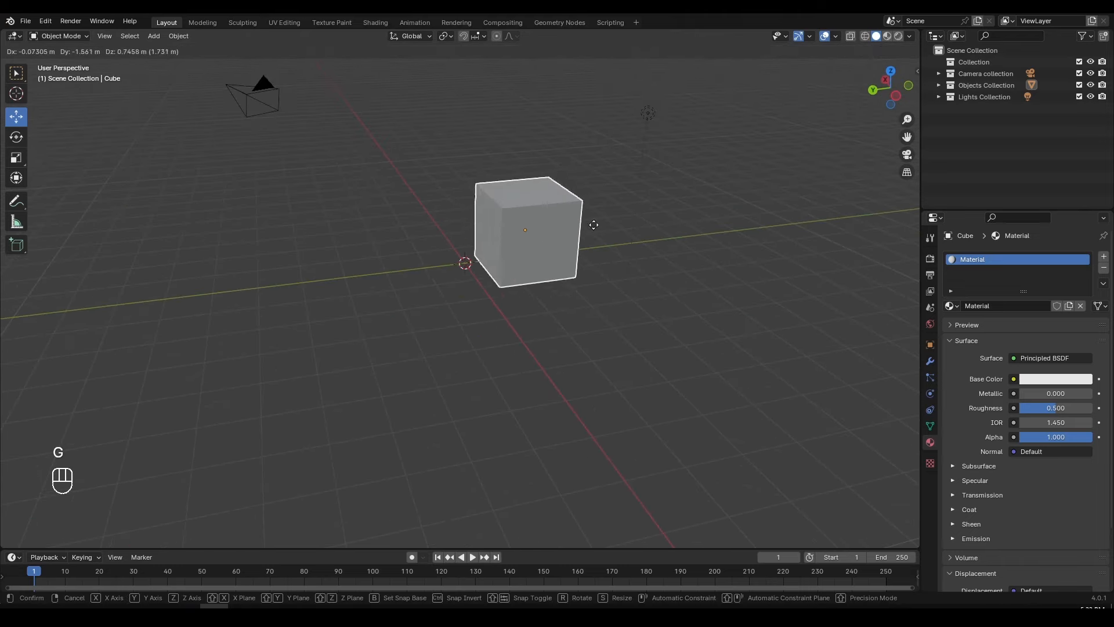
{"action": "right_click", "coordinate": [628, 223]}
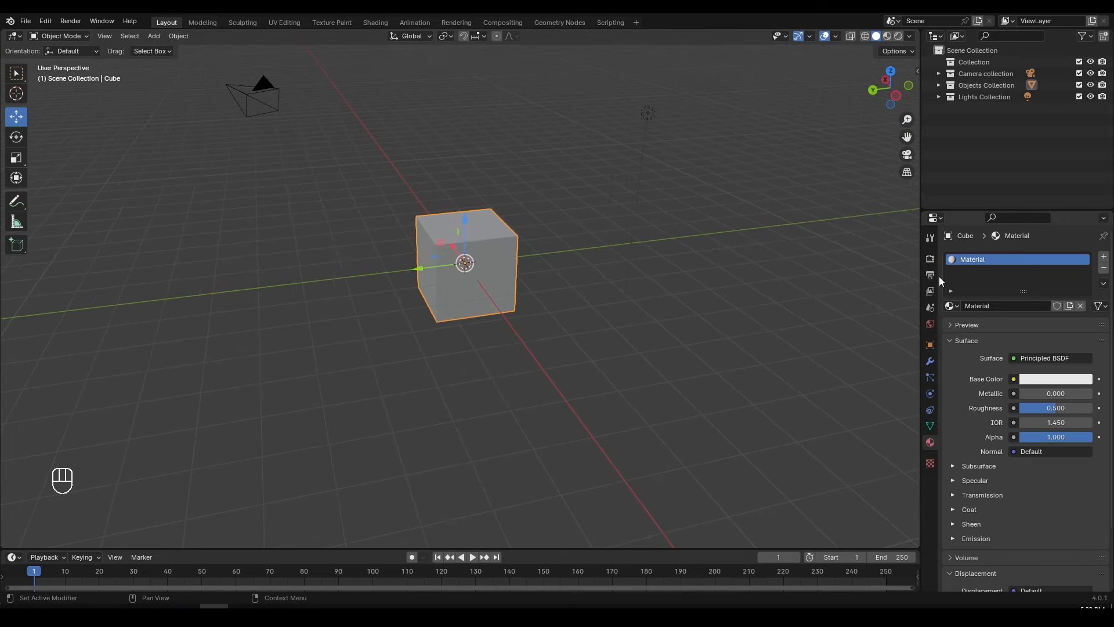
Display the scene's render settings and enlarge the timeline area beneath the viewport.
{"action": "left_click", "coordinate": [931, 260]}
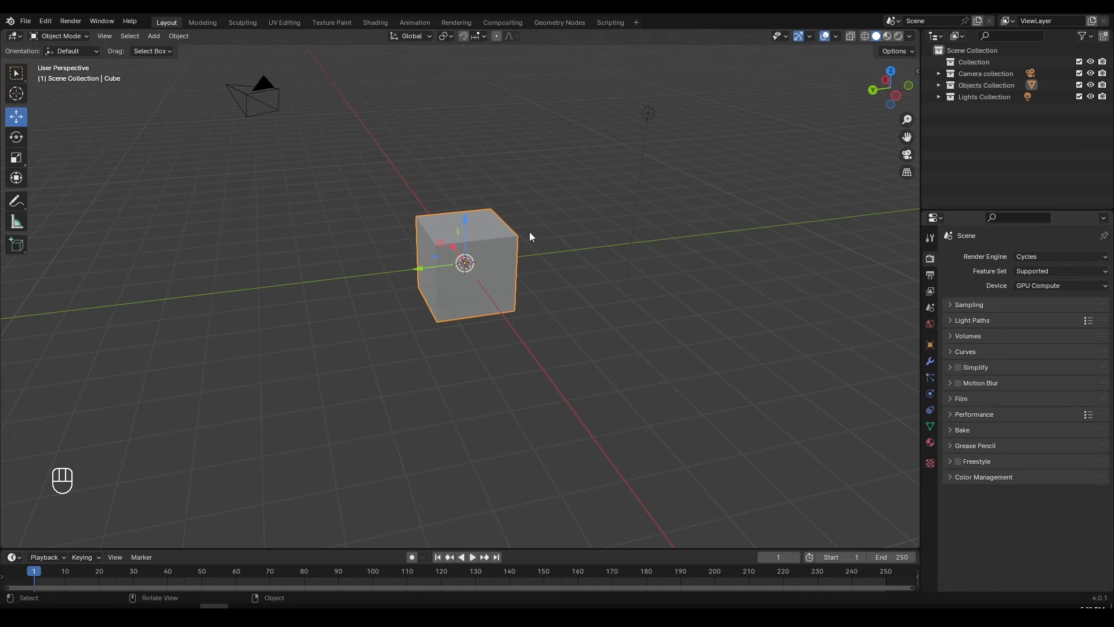
{"action": "scroll", "coordinate": [530, 236], "scroll_direction": "down", "scroll_amount": 1}
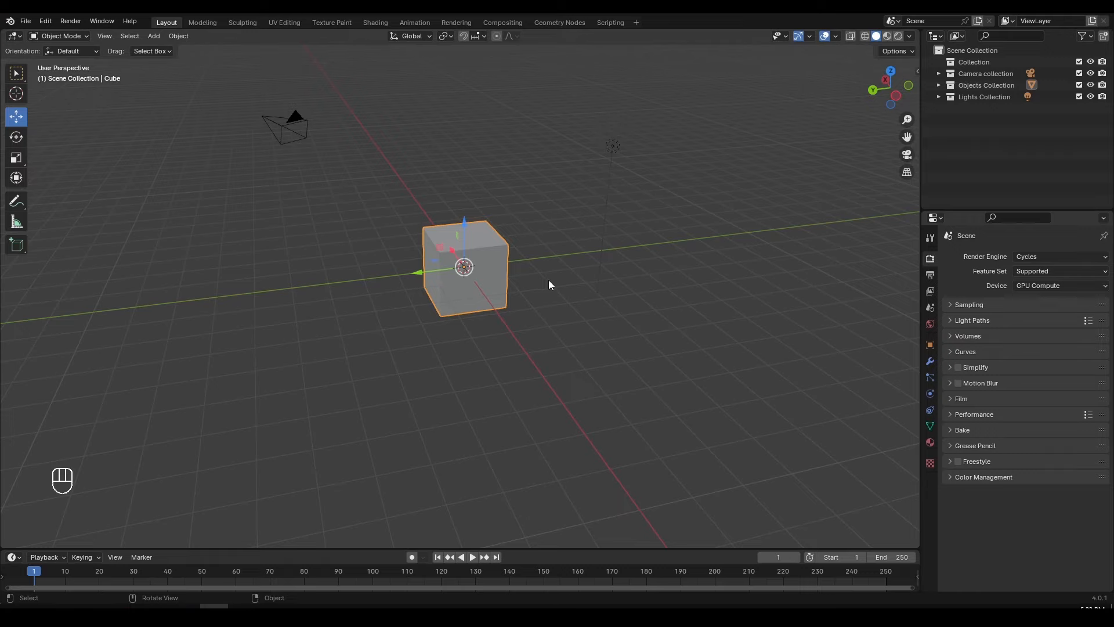
{"action": "middle_click_drag", "start_coordinate": [548, 280], "coordinate": [590, 286]}
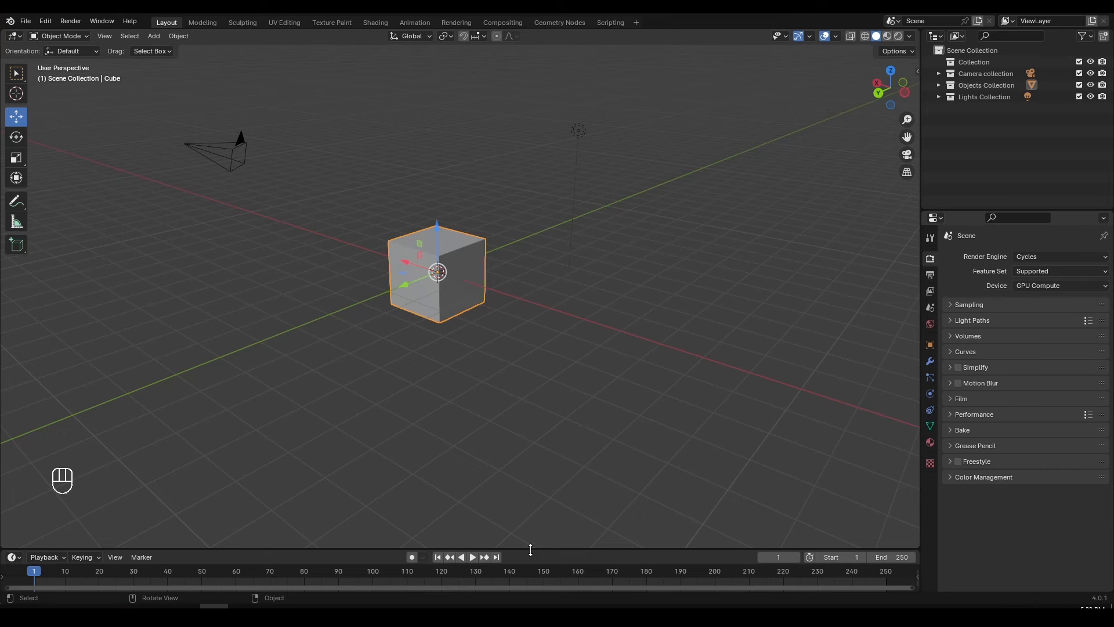
{"action": "left_click_drag", "start_coordinate": [530, 549], "coordinate": [534, 491]}
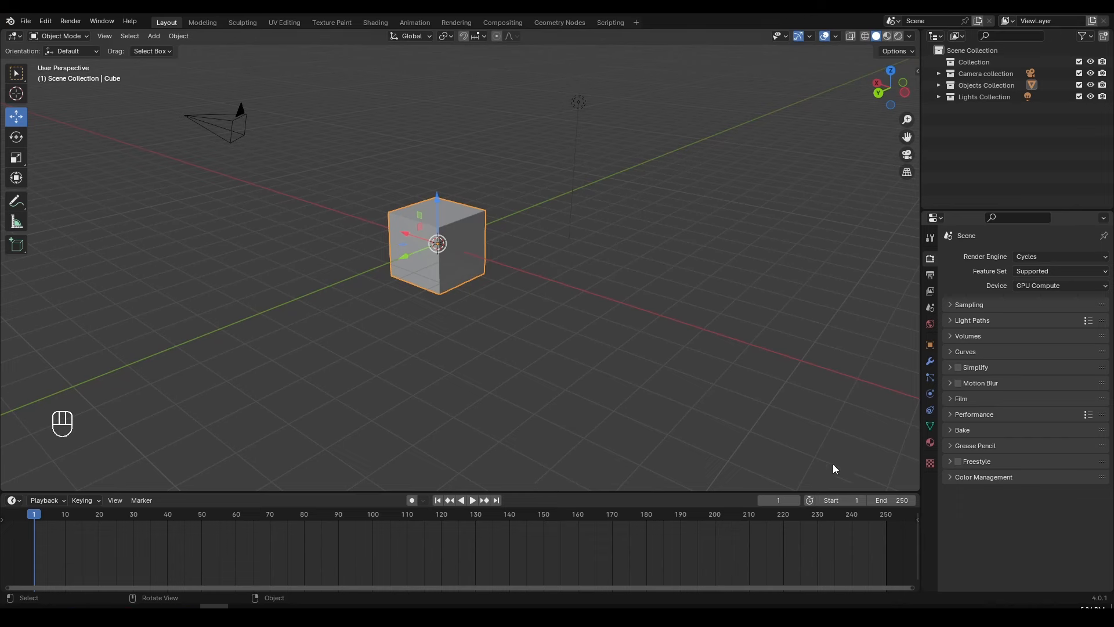
Set the animation's start frame to 0 and the current frame to 0.
{"action": "left_click", "coordinate": [818, 500]}
{"action": "left_click", "coordinate": [862, 500]}
{"action": "left_click", "coordinate": [843, 500]}
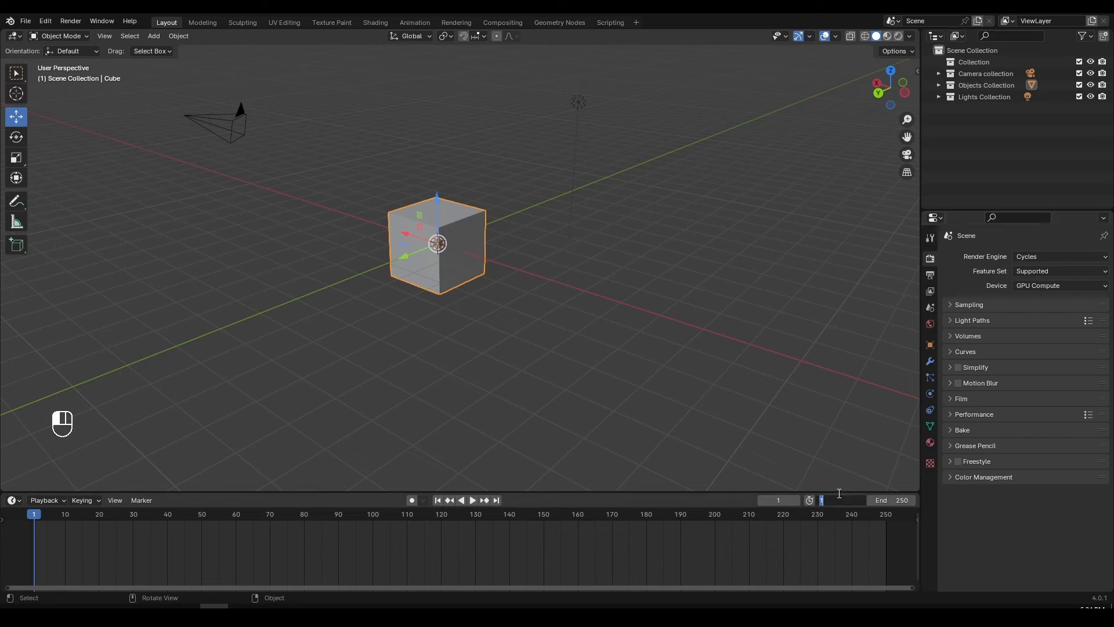
{"action": "key", "text": "Return"}
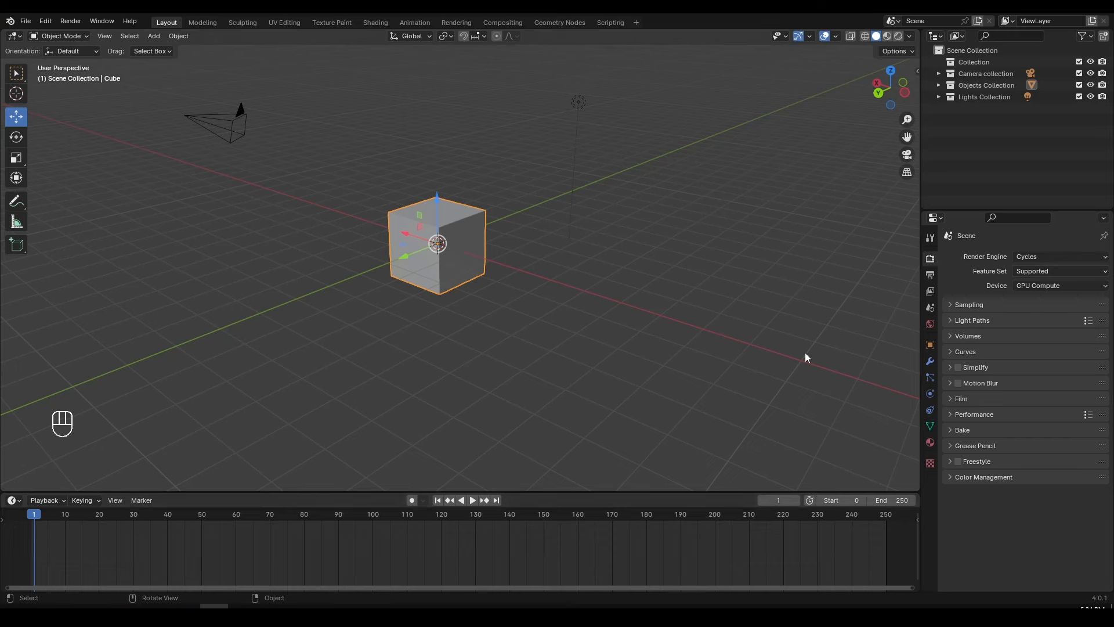
{"action": "left_click", "coordinate": [777, 500]}
{"action": "type", "text": "0"}
{"action": "key", "text": "Return"}
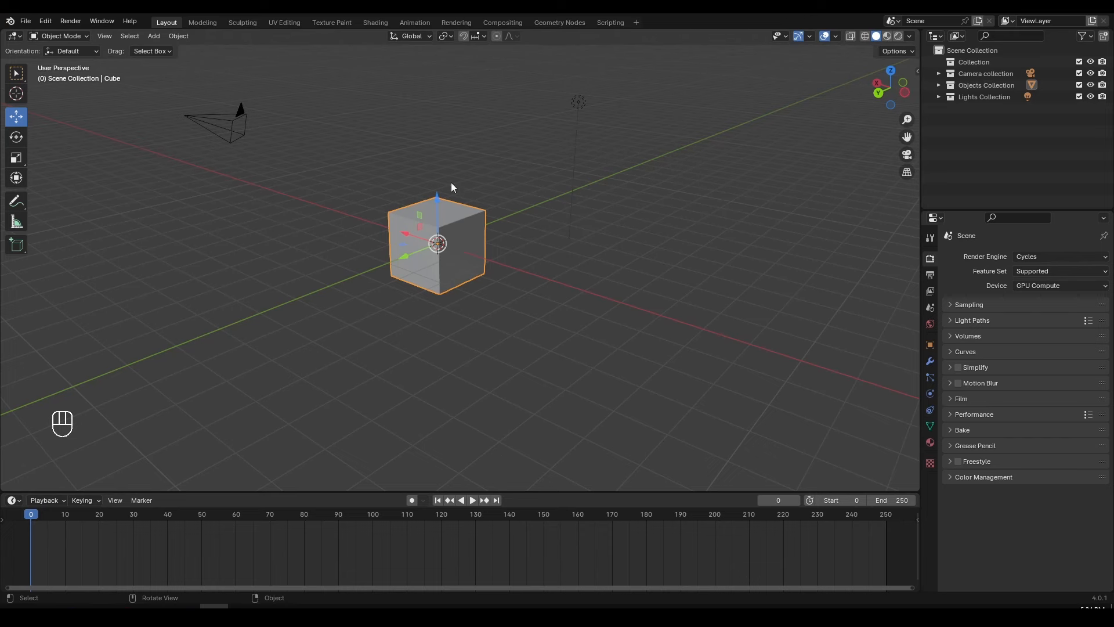
Deselect all objects and save the current scene and layout as the default startup file.
{"action": "key", "text": "alt+a"}
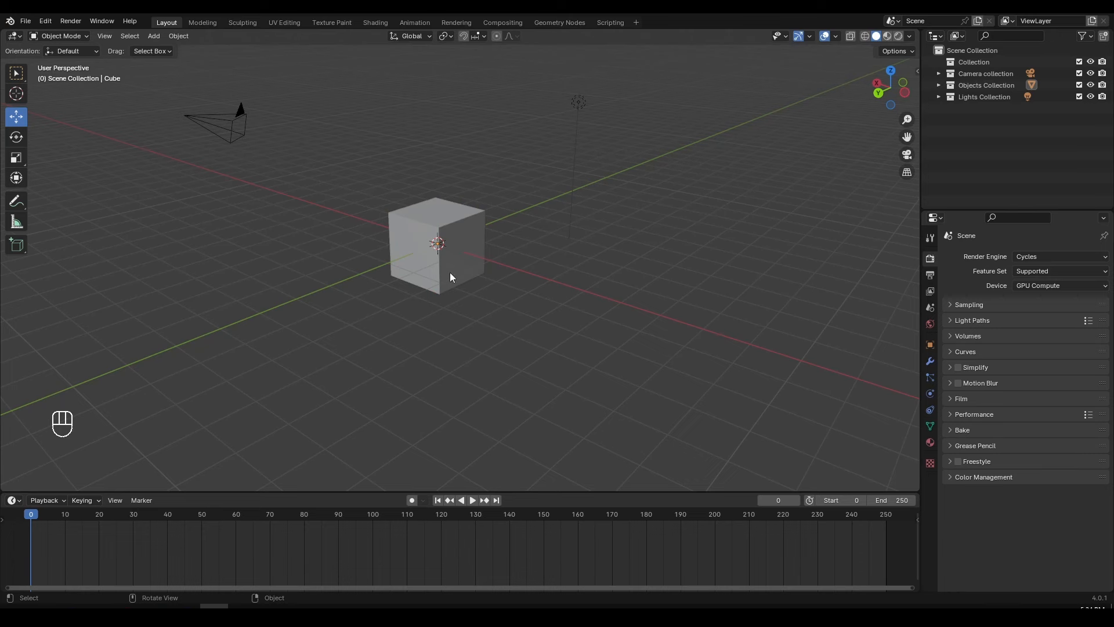
{"action": "left_click", "coordinate": [28, 22]}
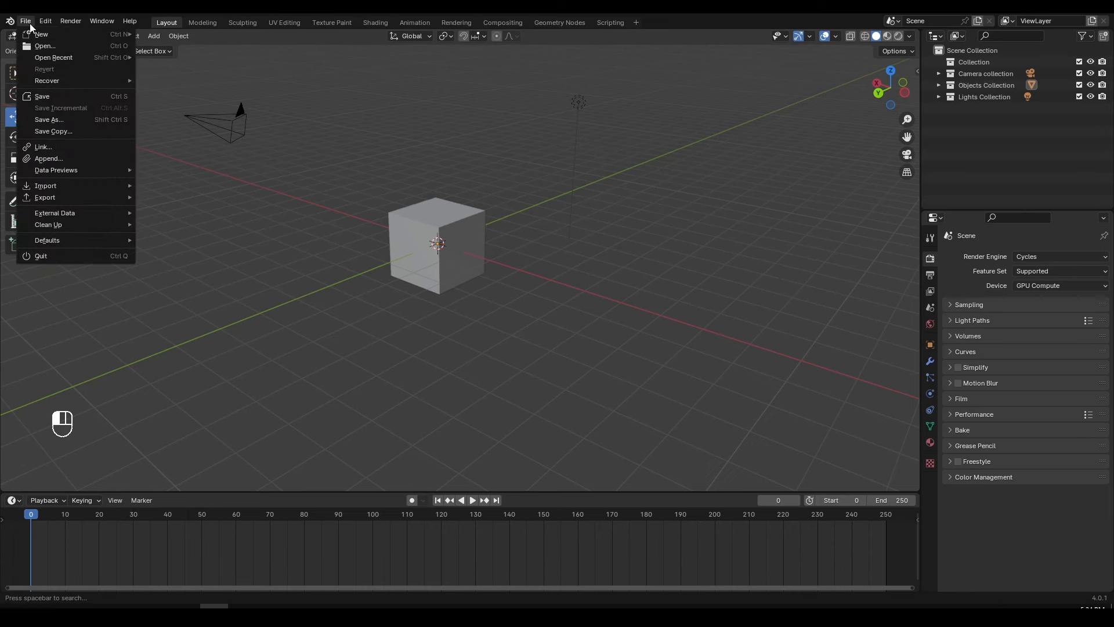
{"action": "mouse_move", "coordinate": [90, 235]}
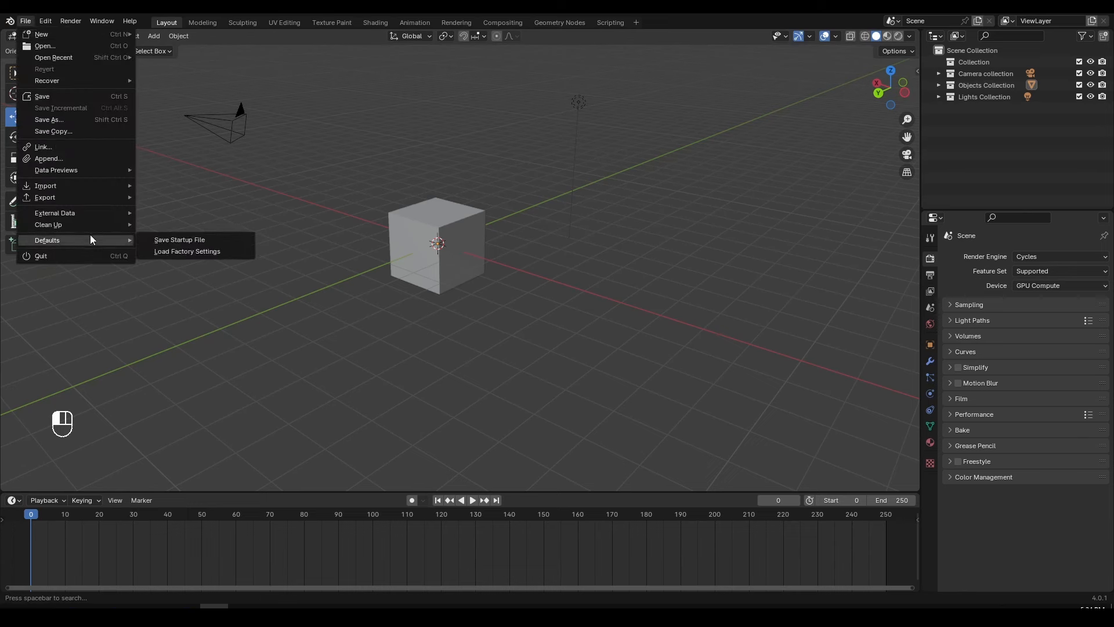
{"action": "left_click", "coordinate": [196, 240]}
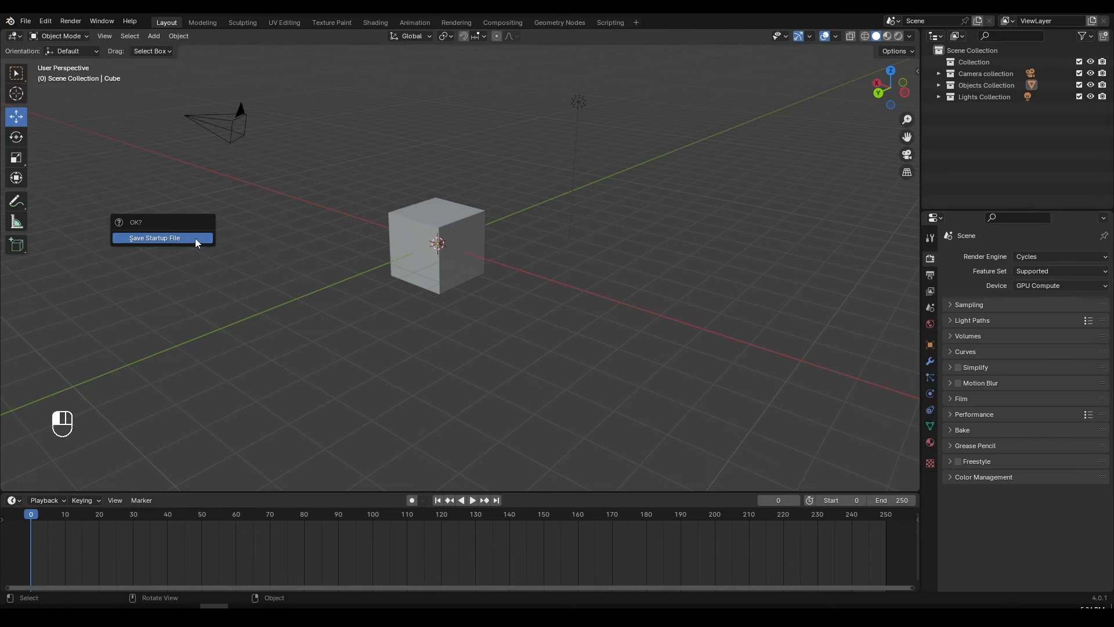
{"action": "left_click", "coordinate": [158, 238]}
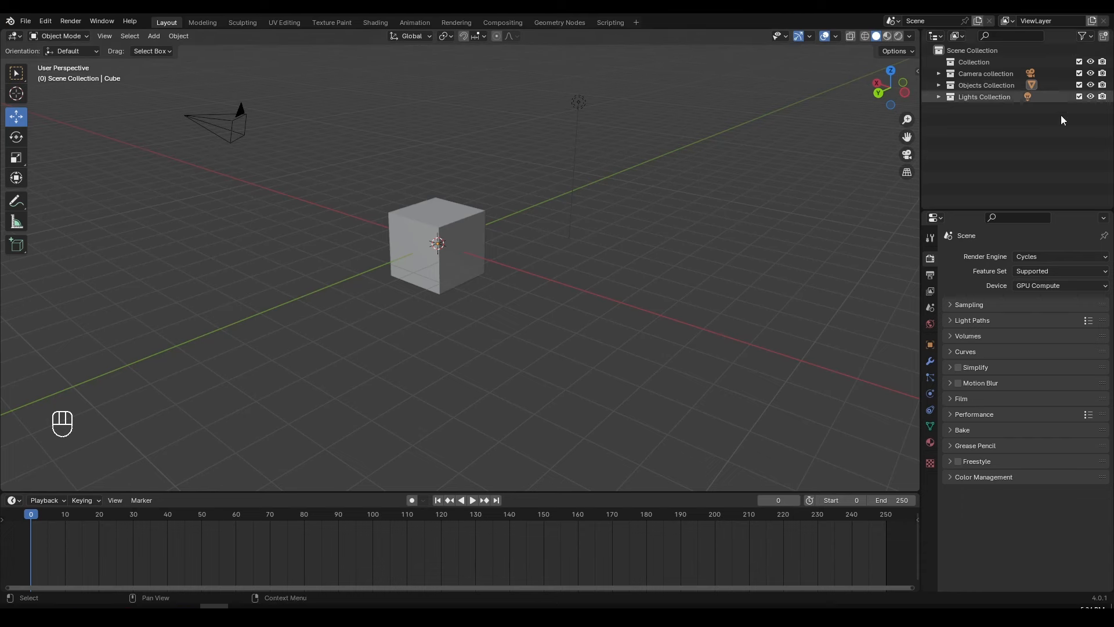
Revisit the scene's output and view layer properties, and return to the render settings.
{"action": "left_click", "coordinate": [930, 275]}
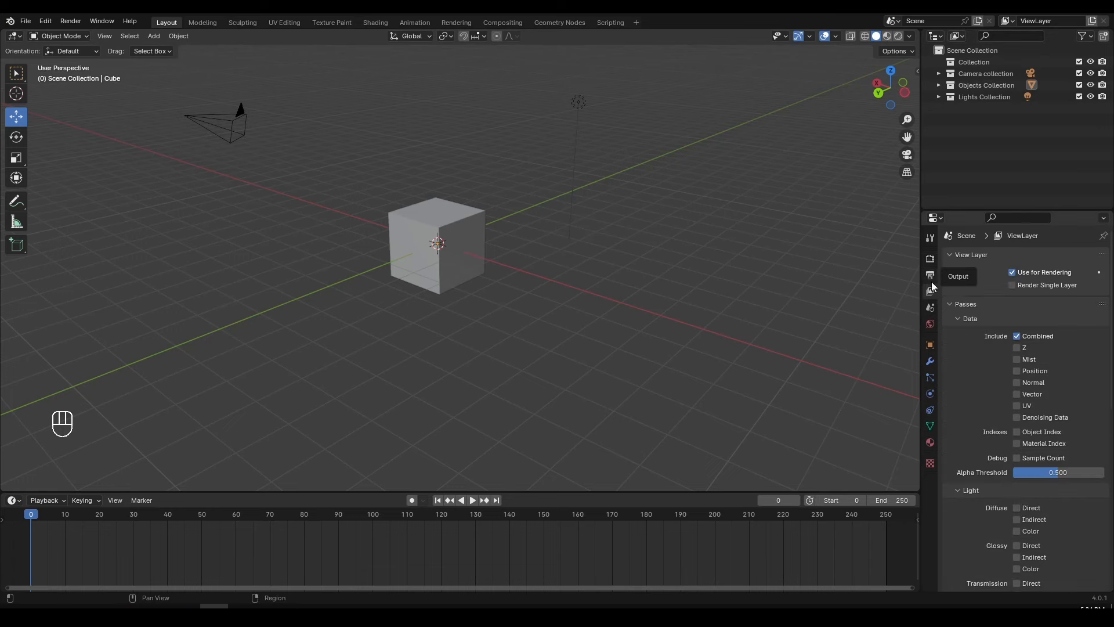
{"action": "left_click", "coordinate": [929, 258]}
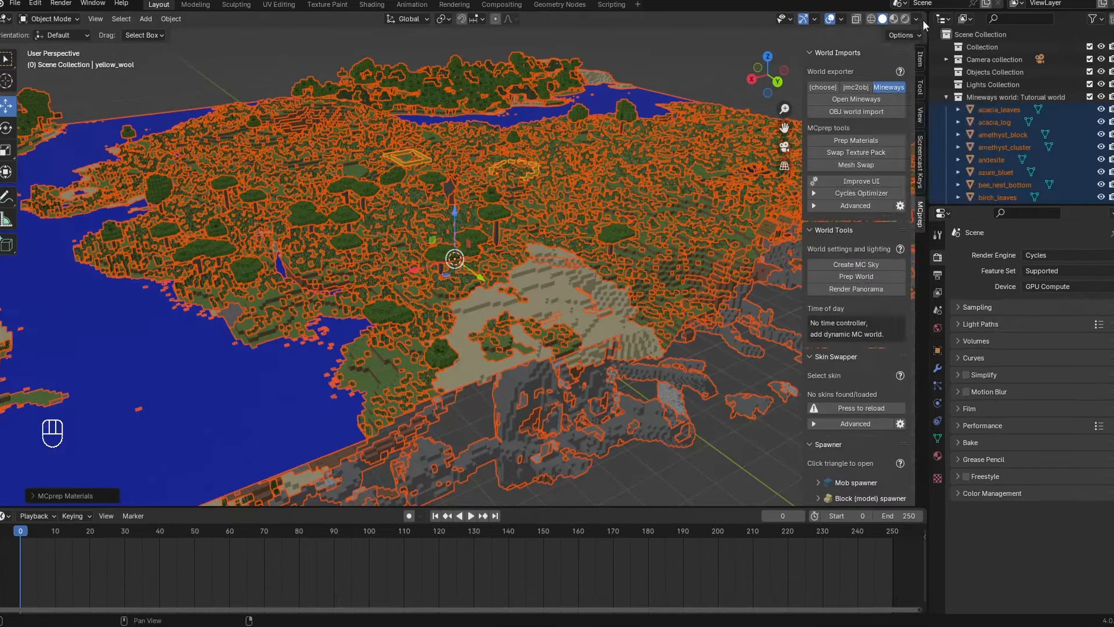
Switch the Minecraft world's solid shading colour to Material and back to Texture, and turn off outline and specular lighting.
{"action": "left_click", "coordinate": [916, 19]}
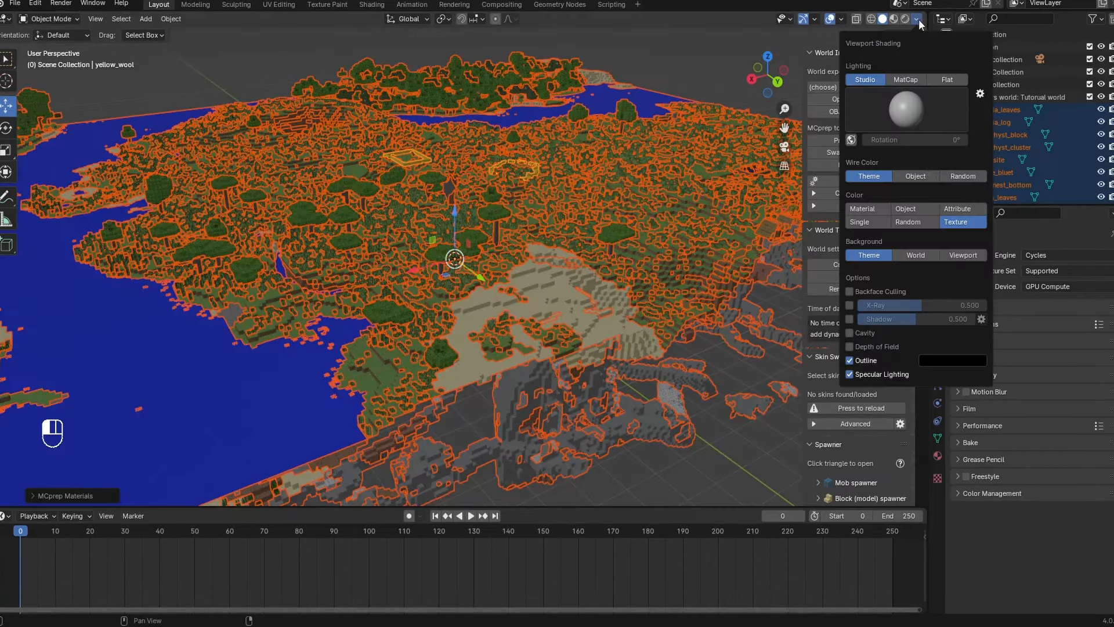
{"action": "left_click", "coordinate": [874, 209]}
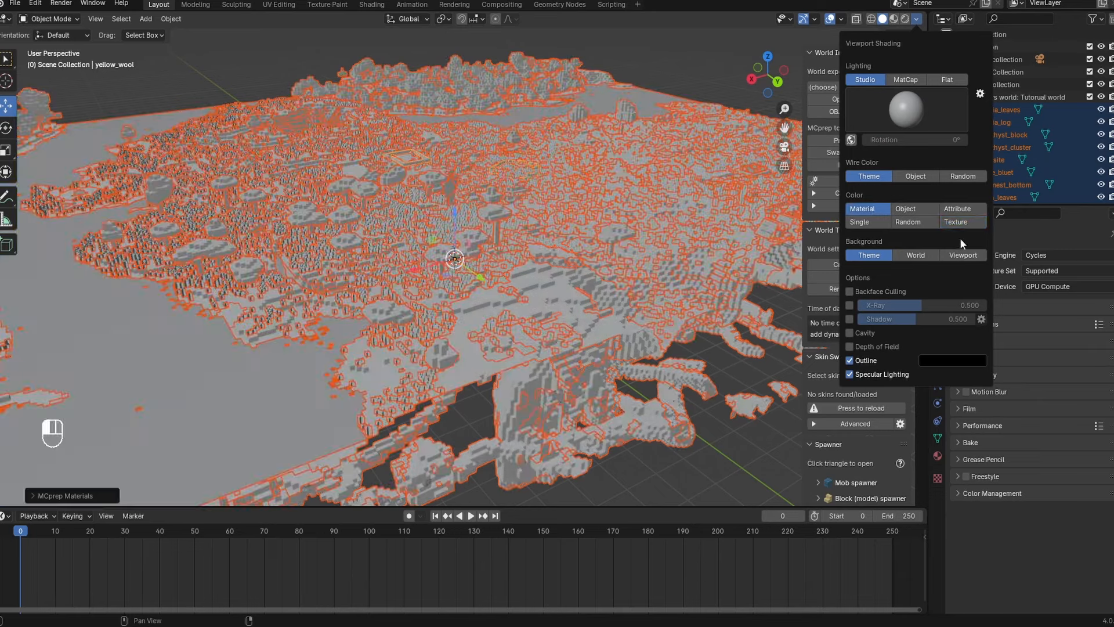
{"action": "left_click", "coordinate": [957, 221]}
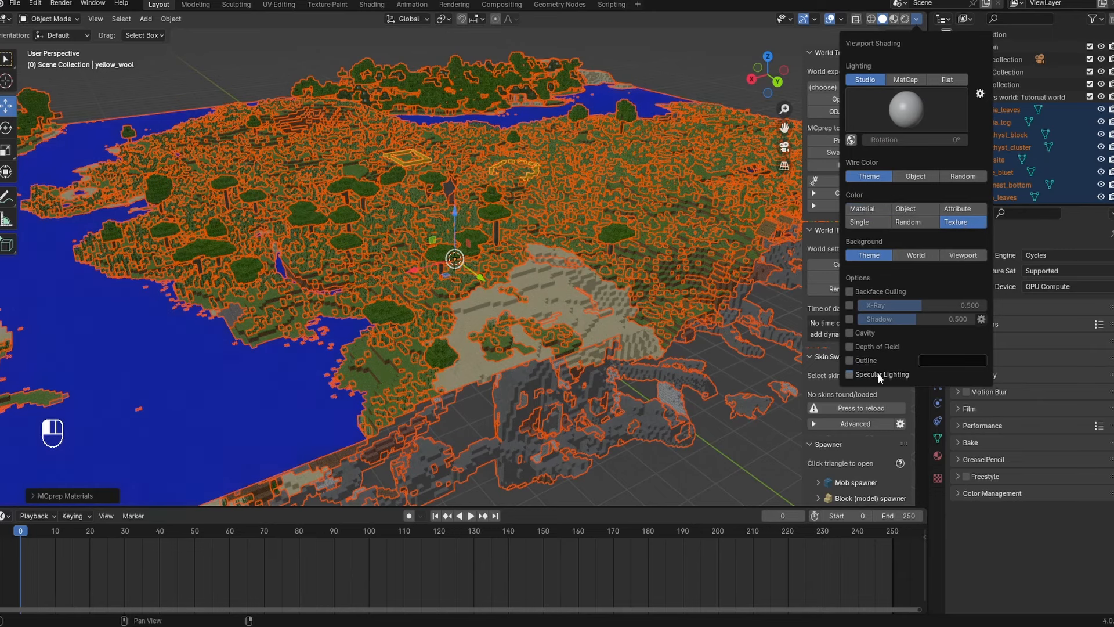
{"action": "scroll", "coordinate": [393, 248], "scroll_direction": "up", "scroll_amount": 5}
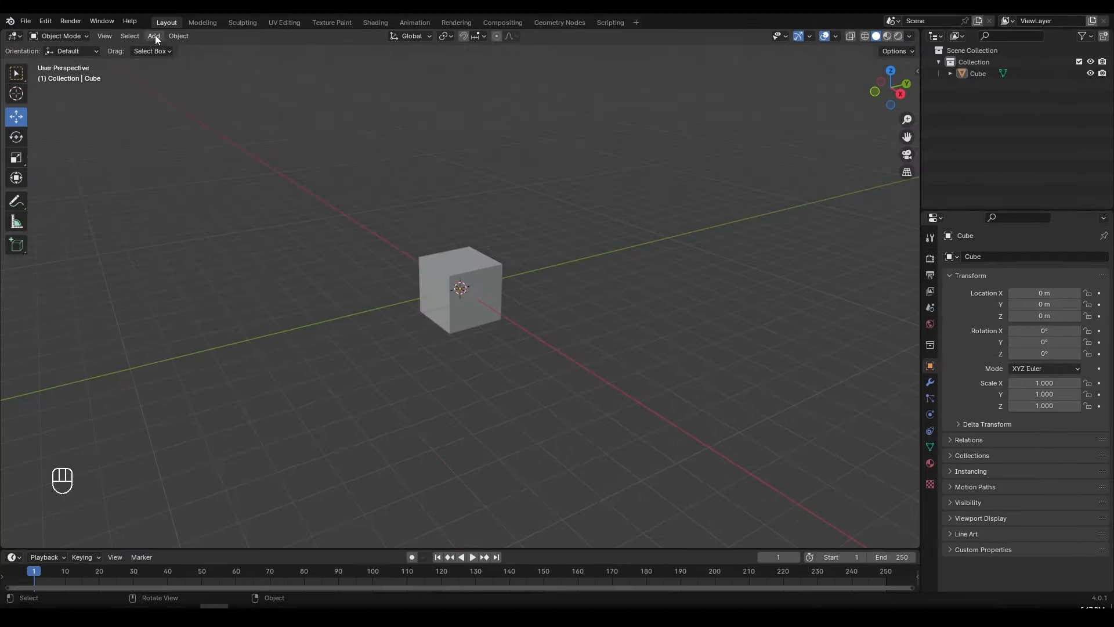
Add a camera to the scene at the cube's location.
{"action": "left_click", "coordinate": [154, 36]}
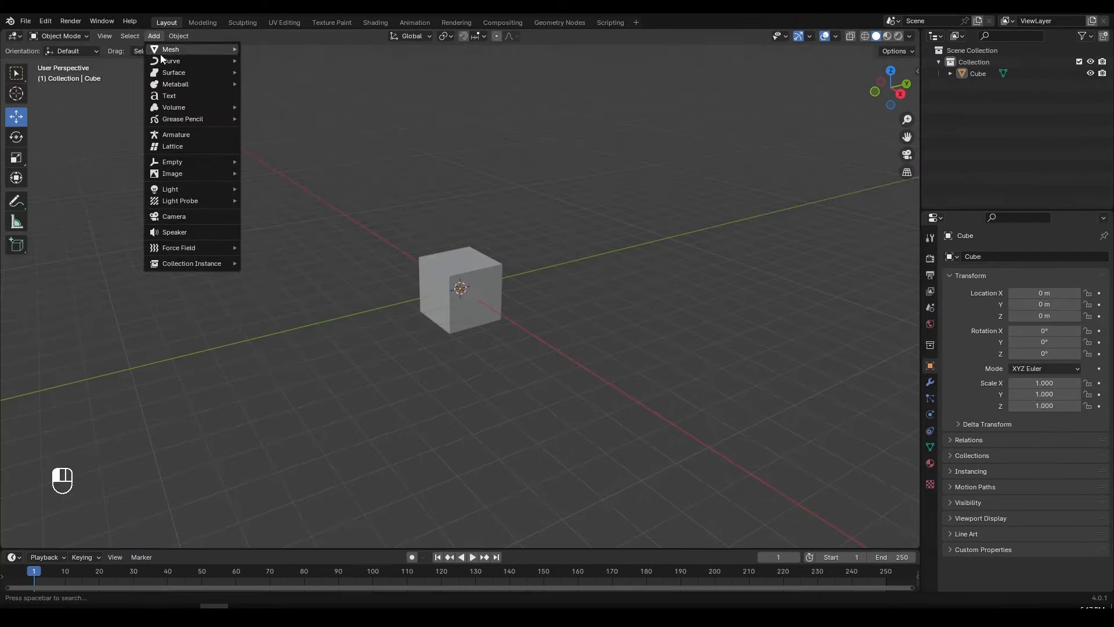
{"action": "key", "text": "shift+a"}
{"action": "key", "text": "shift+a"}
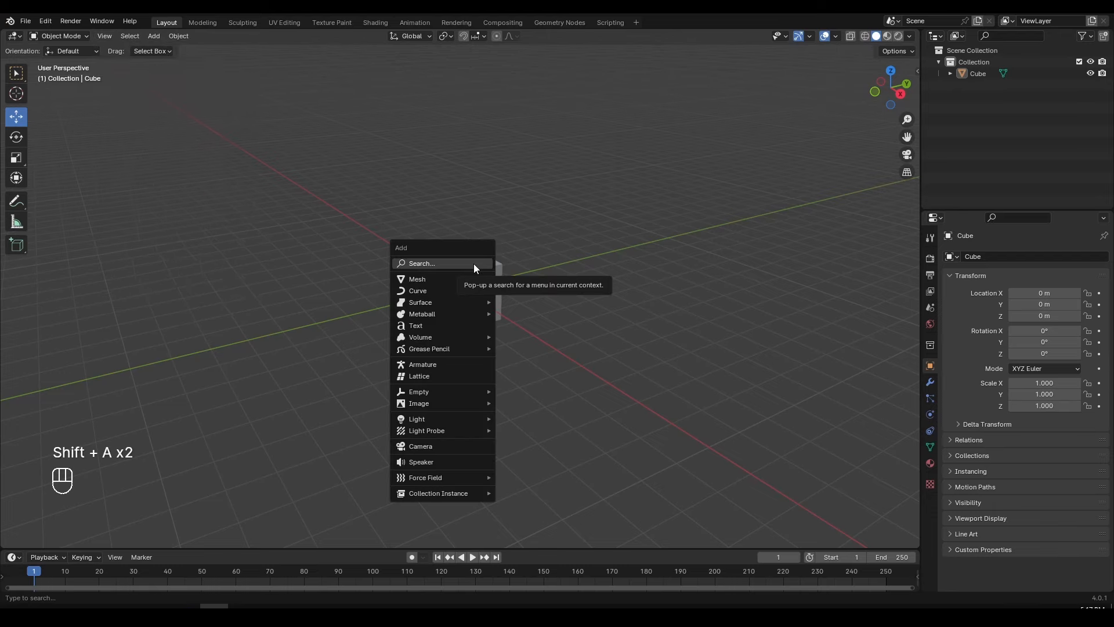
{"action": "left_click", "coordinate": [422, 448]}
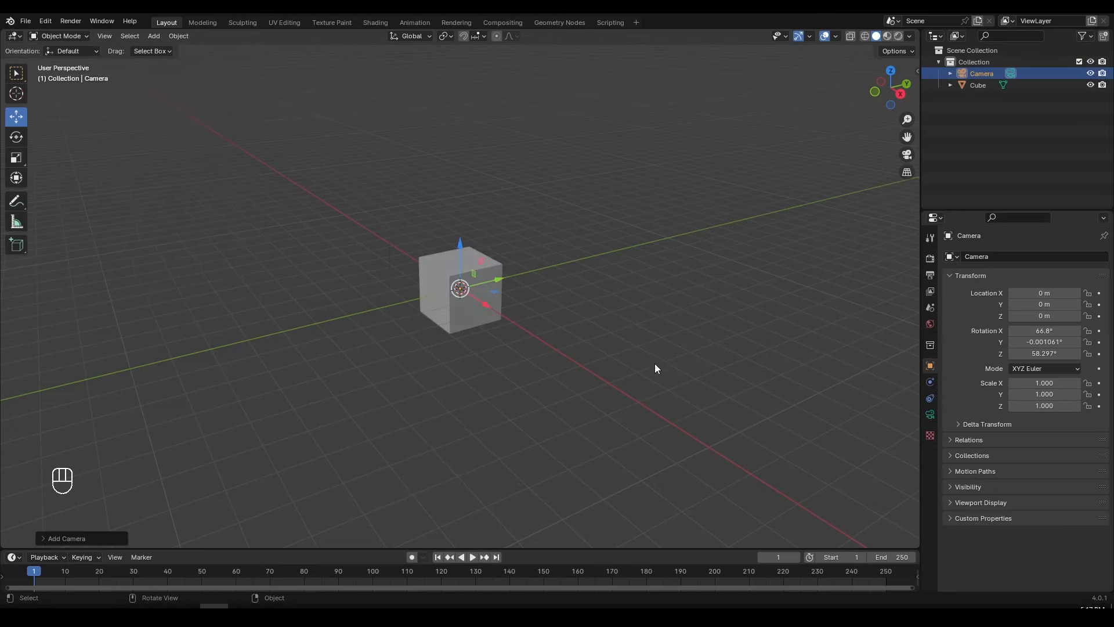
Move the new camera freely out of the cube, placing it away from the world origin.
{"action": "scroll", "coordinate": [654, 363], "scroll_direction": "up", "scroll_amount": 4}
{"action": "middle_click_drag", "start_coordinate": [638, 377], "coordinate": [558, 348]}
{"action": "scroll", "coordinate": [561, 343], "scroll_direction": "down", "scroll_amount": 3}
{"action": "mouse_move", "coordinate": [563, 337]}
{"action": "middle_mouse_down"}
{"action": "mouse_move", "coordinate": [566, 318]}
{"action": "mouse_move", "coordinate": [556, 331]}
{"action": "middle_mouse_up"}
{"action": "key", "text": "g"}
{"action": "left_click", "coordinate": [311, 236]}
{"action": "middle_click_drag", "start_coordinate": [311, 236], "coordinate": [395, 277]}
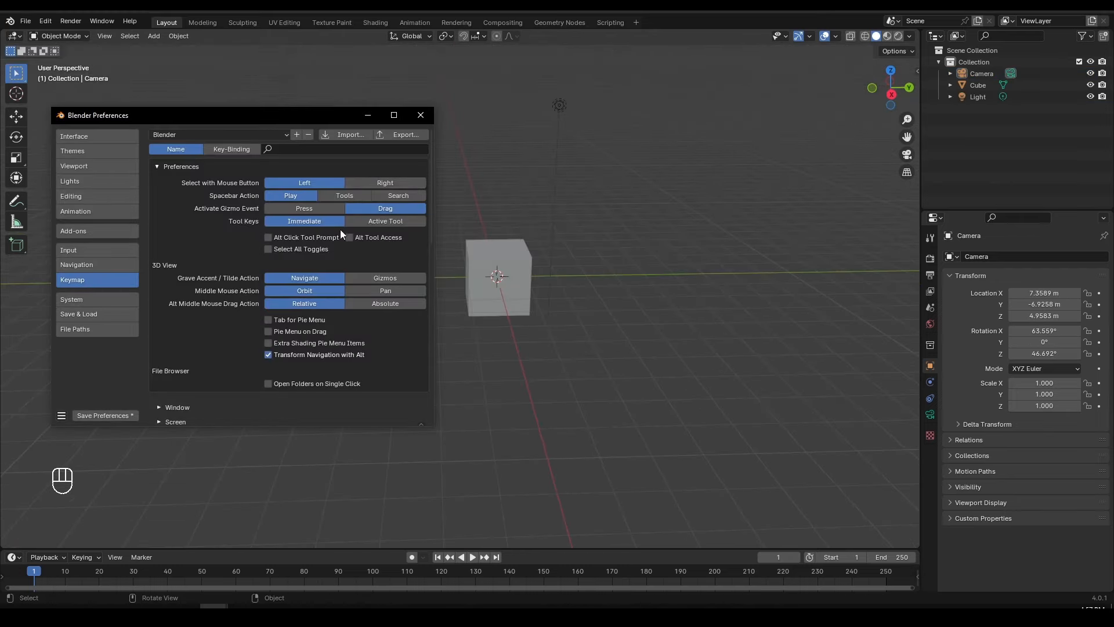
Look through the keymap preferences and switch to the input preferences.
{"action": "scroll", "coordinate": [190, 298], "scroll_direction": "down", "scroll_amount": 3}
{"action": "left_click", "coordinate": [110, 249]}
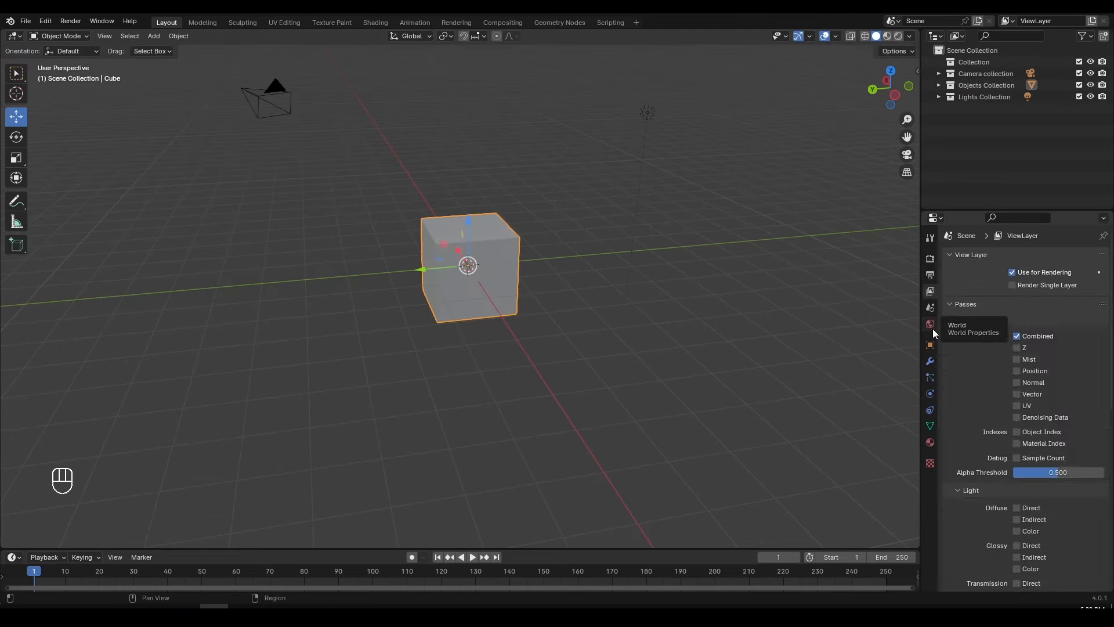
View the scene's world properties and the selected cube's material properties.
{"action": "left_click", "coordinate": [930, 324]}
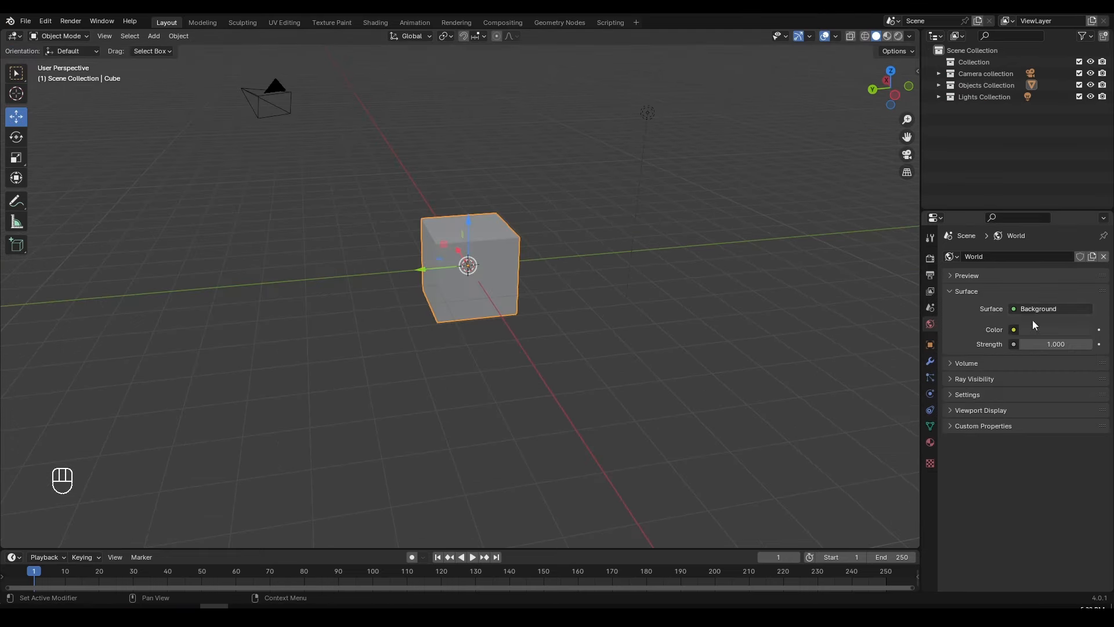
{"action": "left_click", "coordinate": [930, 442]}
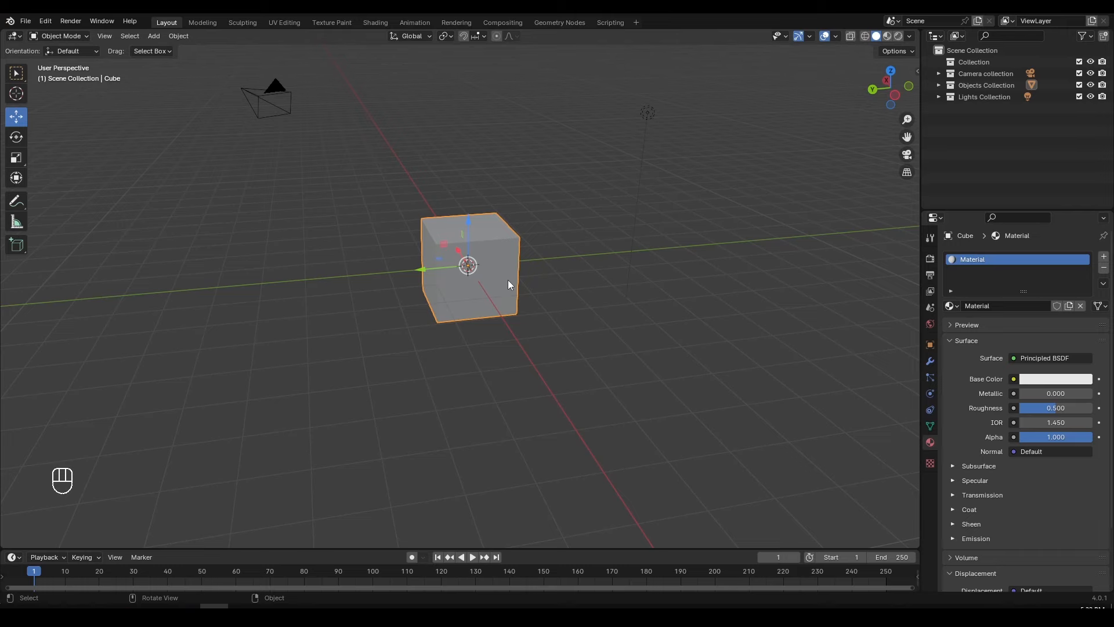